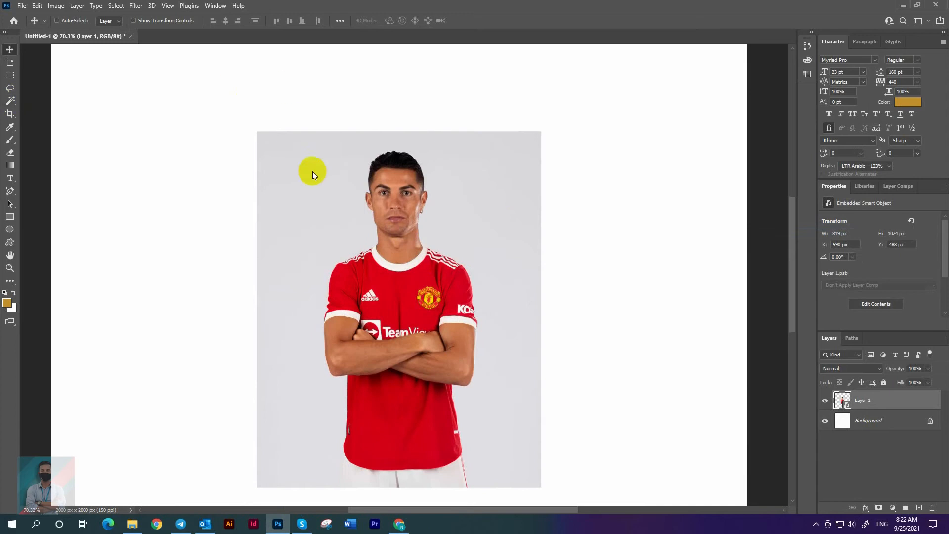
# - Select the player in the photo with a rectangular Object Selection around his figure
pyautogui.rightClick(10, 101)
pyautogui.click(24, 101)
pyautogui.rightClick(13, 101)
pyautogui.click(39, 101)
pyautogui.scroll(-1, 402, 178)
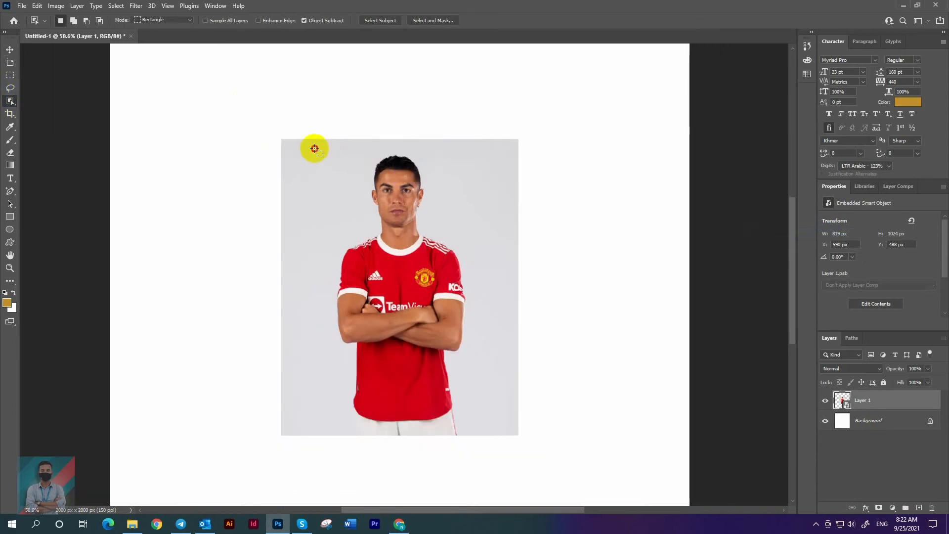
pyautogui.moveTo(315, 148); pyautogui.dragTo(486, 439)
pyautogui.scroll(6, 387, 172)
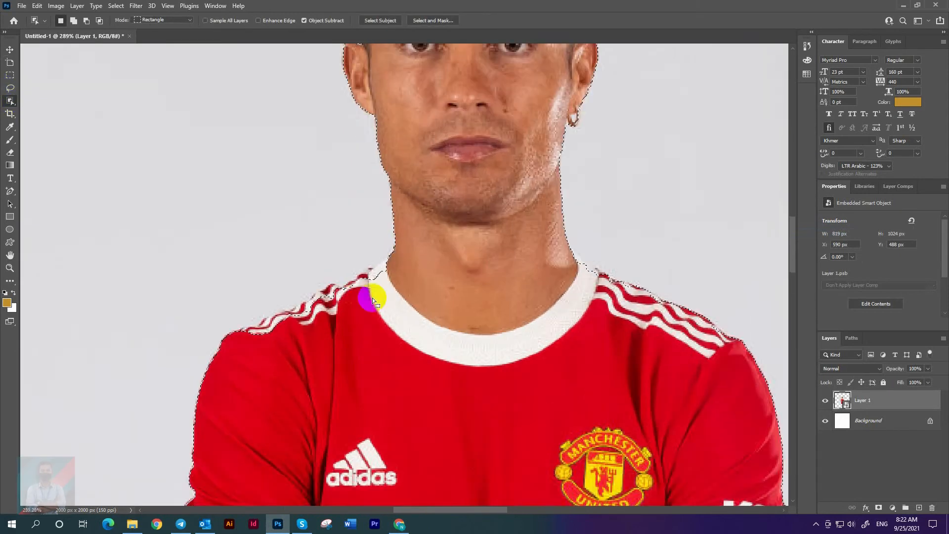
# - Switch to the Quick Selection tool and select the player automatically with Select Subject
pyautogui.rightClick(10, 101)
pyautogui.click(60, 110)
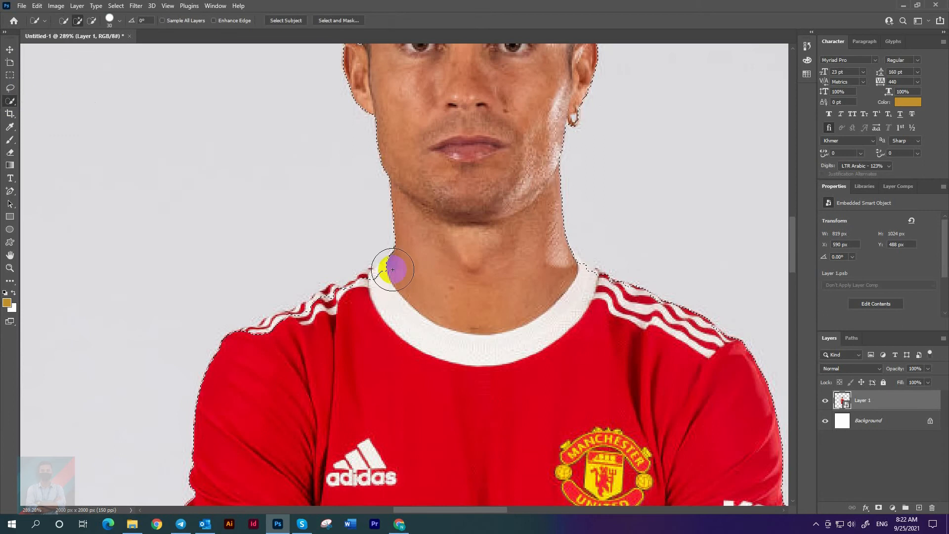
pyautogui.scroll(-3, 425, 268)
pyautogui.scroll(-2, 392, 117)
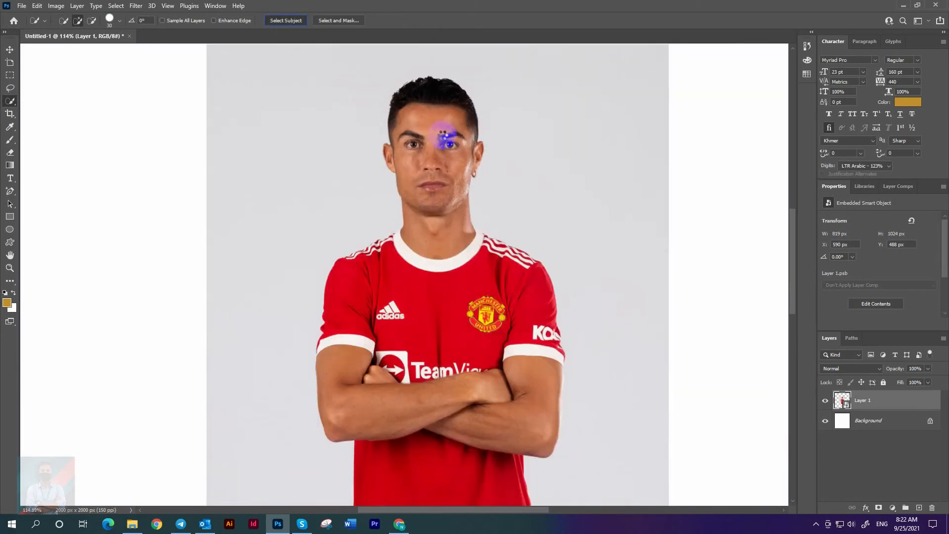
# - Refine the selection edge along the shirt's striped shoulders with a smaller Quick Selection brush
pyautogui.scroll(4, 416, 228)
pyautogui.scroll(-2, 121, 189)
pyautogui.scroll(4, 415, 258)
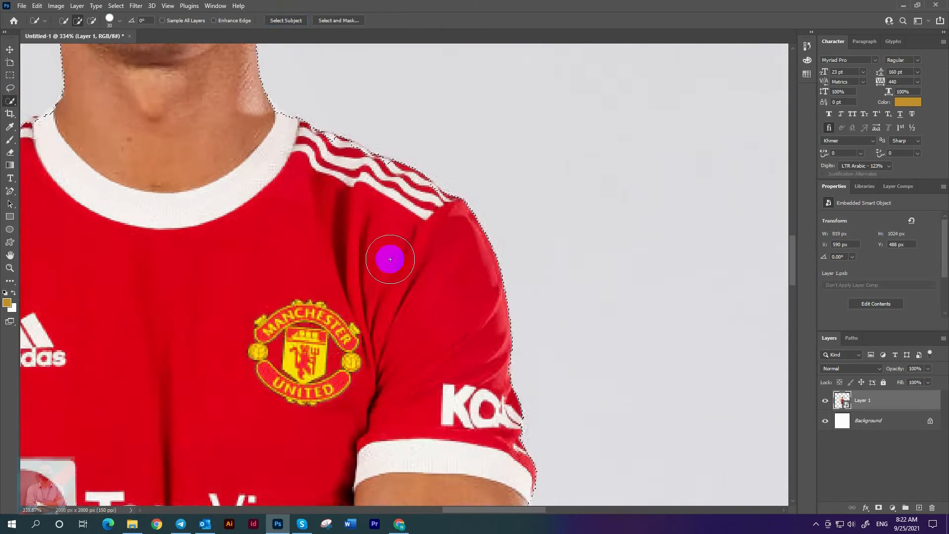
pyautogui.press('[')
pyautogui.press('[')
pyautogui.moveTo(327, 132)
pyautogui.mouseDown()
pyautogui.moveTo(366, 148)
pyautogui.moveTo(379, 176)
pyautogui.moveTo(394, 163)
pyautogui.mouseUp()
pyautogui.scroll(-4, 512, 193)
pyautogui.scroll(2, 310, 182)
pyautogui.scroll(2, 310, 182)
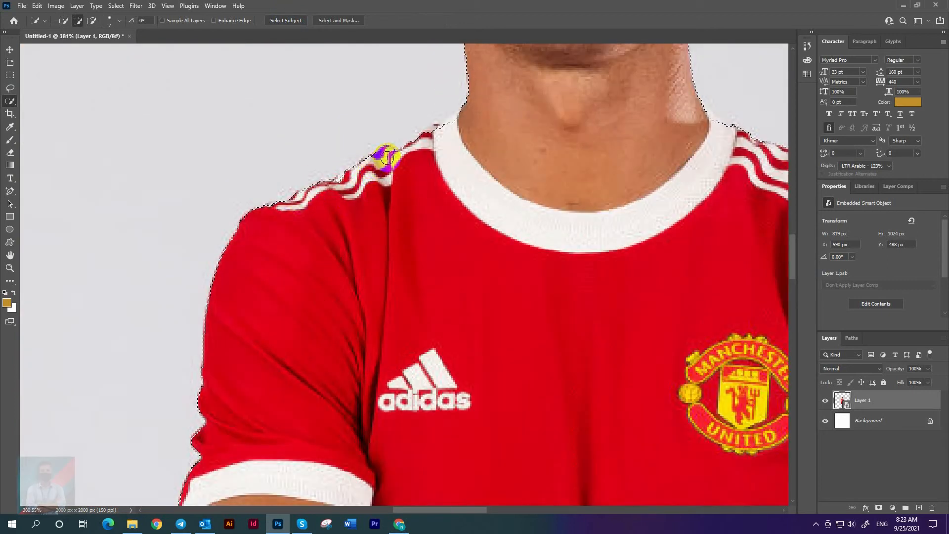
# - Mask the photo layer with the player's selection to hide its grey studio backdrop
pyautogui.scroll(-2, 387, 157)
pyautogui.scroll(-4, 448, 132)
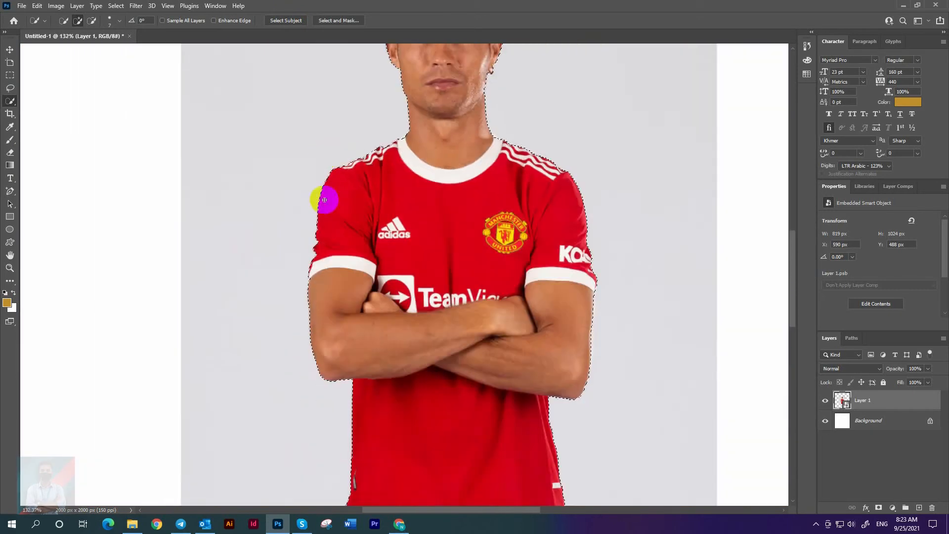
pyautogui.scroll(2, 373, 328)
pyautogui.scroll(-2, 402, 159)
pyautogui.click(287, 20)
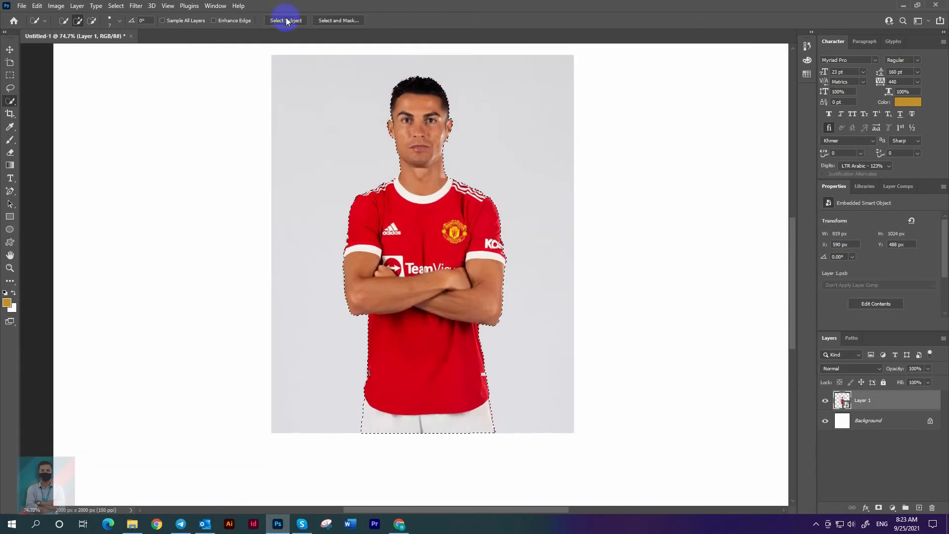
pyautogui.click(878, 507)
pyautogui.scroll(-2, 520, 251)
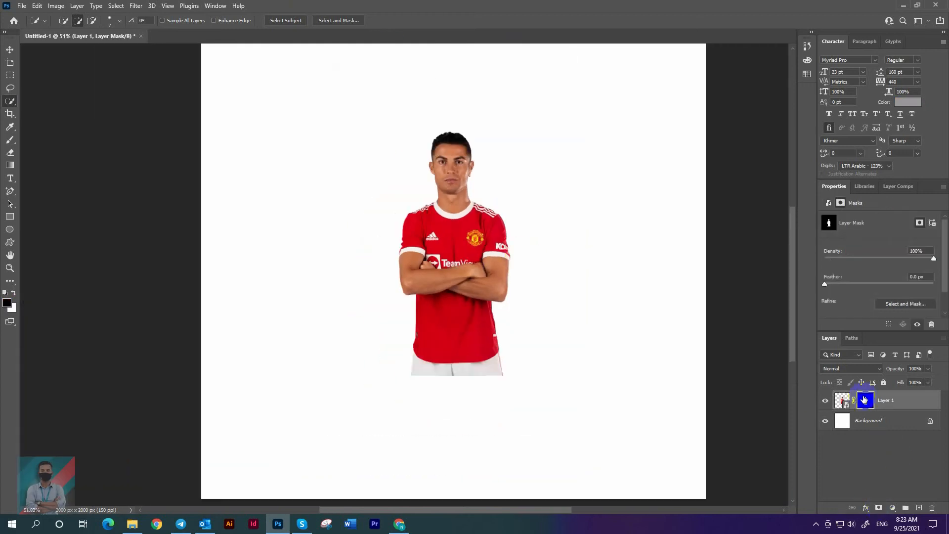
pyautogui.scroll(-2, 464, 266)
# - Scale the masked player to about 86% and place him left of the canvas centre
pyautogui.click(9, 50)
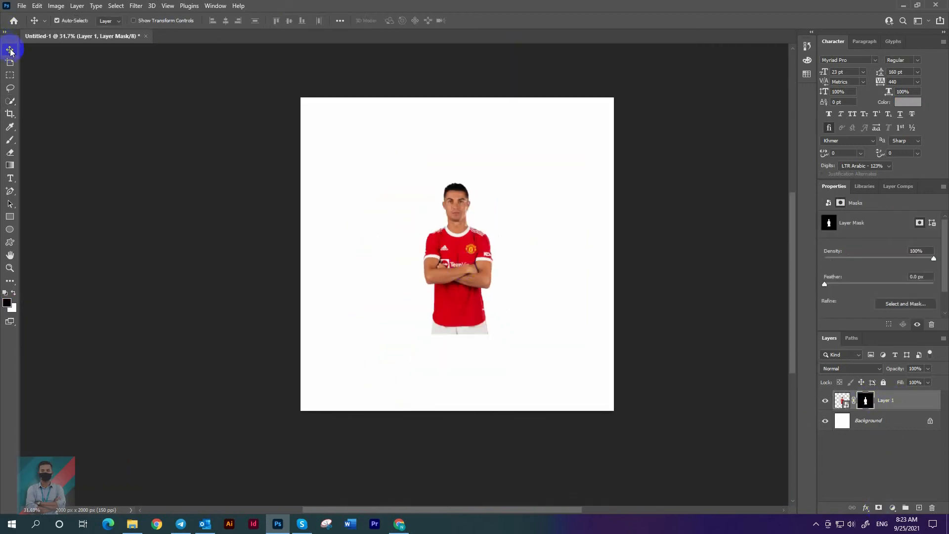
pyautogui.hotkey('ctrl', '0')
pyautogui.hotkey('ctrl', 't')
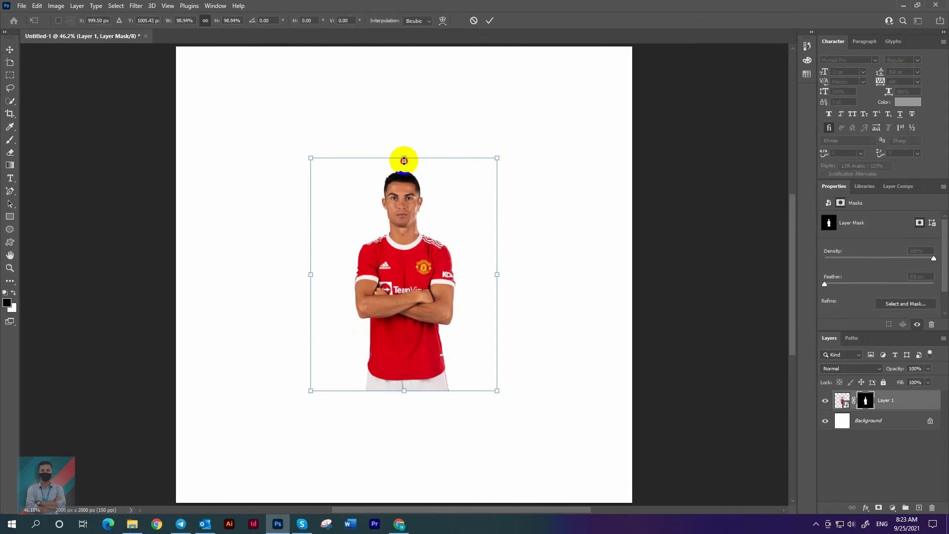
pyautogui.moveTo(404, 161); pyautogui.dragTo(404, 204)
pyautogui.moveTo(422, 319); pyautogui.dragTo(332, 274)
pyautogui.moveTo(313, 158); pyautogui.dragTo(313, 178)
pyautogui.moveTo(312, 210); pyautogui.dragTo(336, 213)
pyautogui.moveTo(337, 181); pyautogui.dragTo(341, 146)
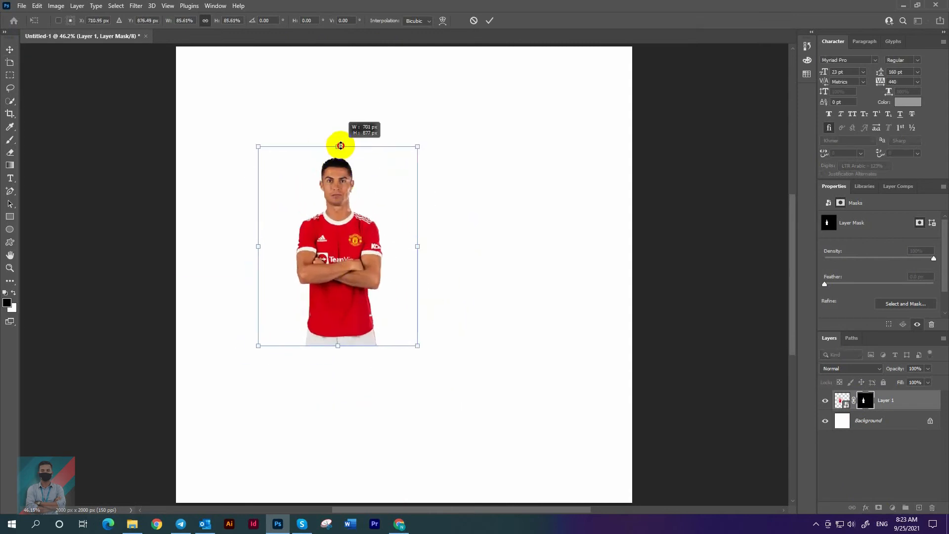
pyautogui.moveTo(338, 213); pyautogui.dragTo(333, 241)
pyautogui.click(490, 20)
pyautogui.scroll(3, 330, 242)
pyautogui.hotkey('ctrl', '0')
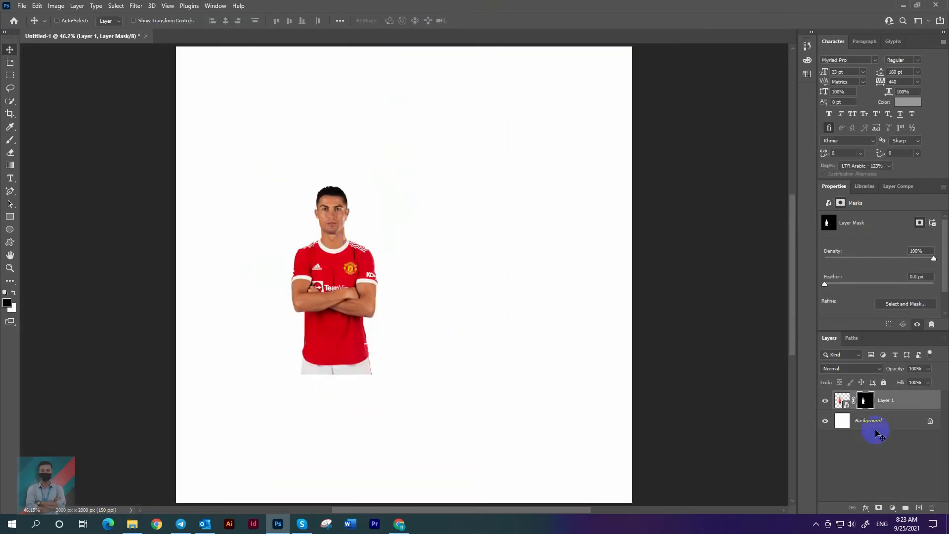
# - Add a gradient fill layer above the background using the Red_07 preset from the Reds group
pyautogui.click(874, 422)
pyautogui.click(889, 508)
pyautogui.click(885, 341)
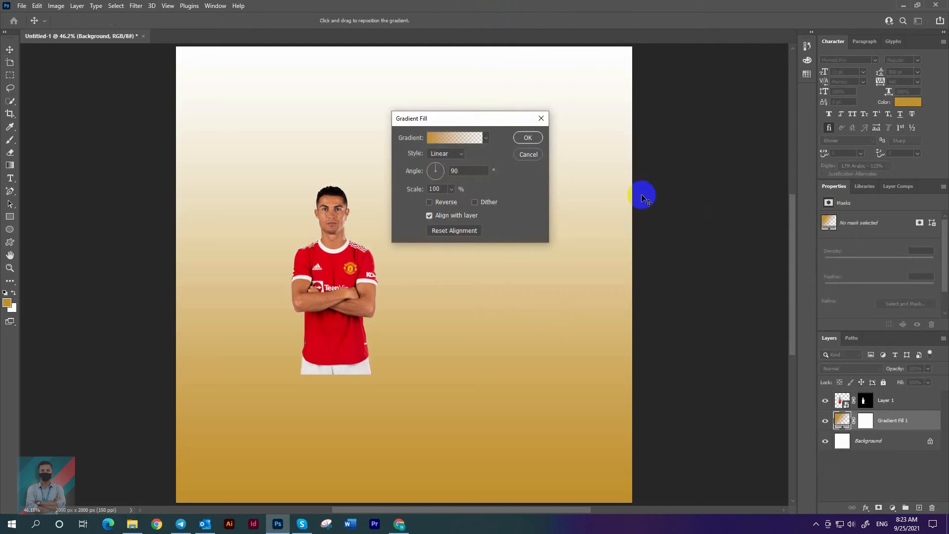
pyautogui.click(454, 141)
pyautogui.click(373, 151)
pyautogui.click(373, 151)
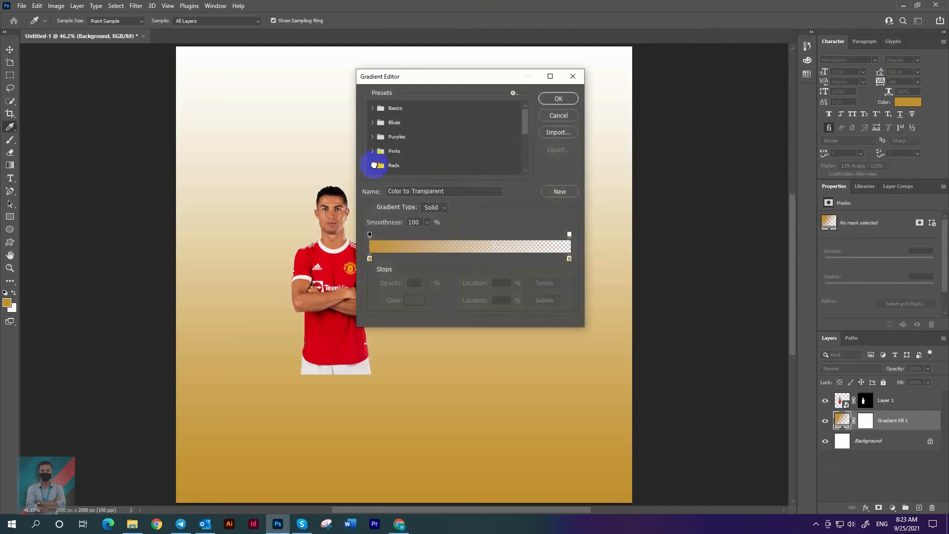
pyautogui.click(373, 165)
pyautogui.scroll(-1, 398, 153)
pyautogui.click(401, 149)
pyautogui.click(482, 150)
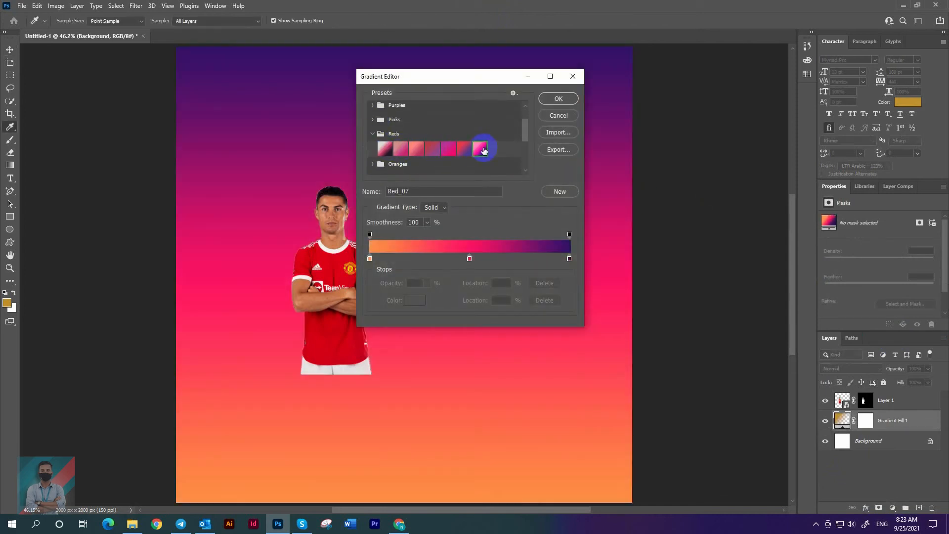
# - Recolour the gradient's end stop dark red and its start stop light grey
pyautogui.doubleClick(568, 258)
pyautogui.click(394, 356)
pyautogui.click(667, 327)
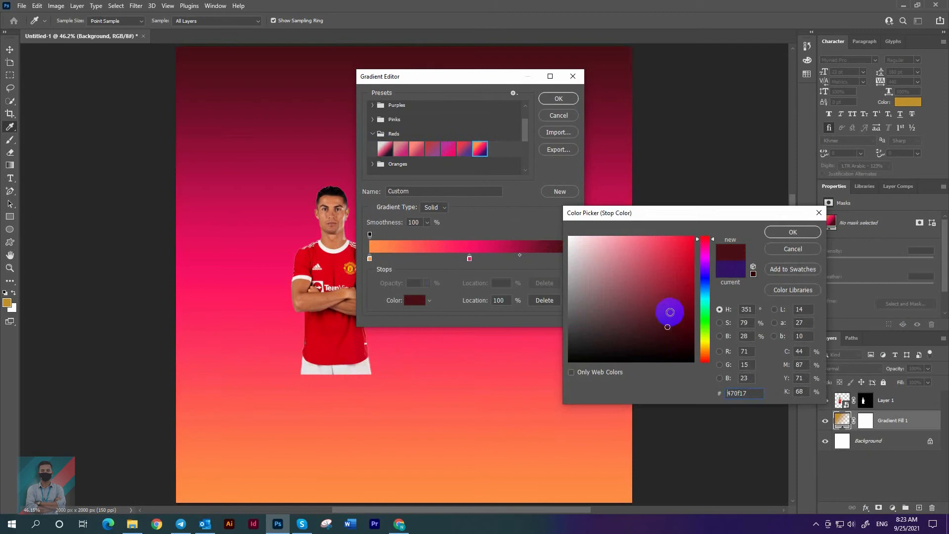
pyautogui.click(792, 232)
pyautogui.doubleClick(369, 258)
pyautogui.click(341, 330)
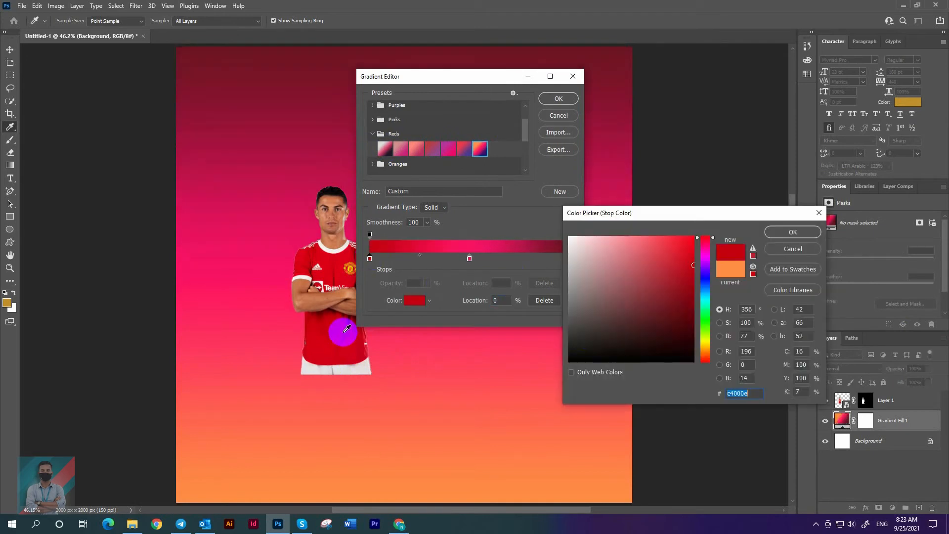
pyautogui.moveTo(675, 309); pyautogui.dragTo(586, 253)
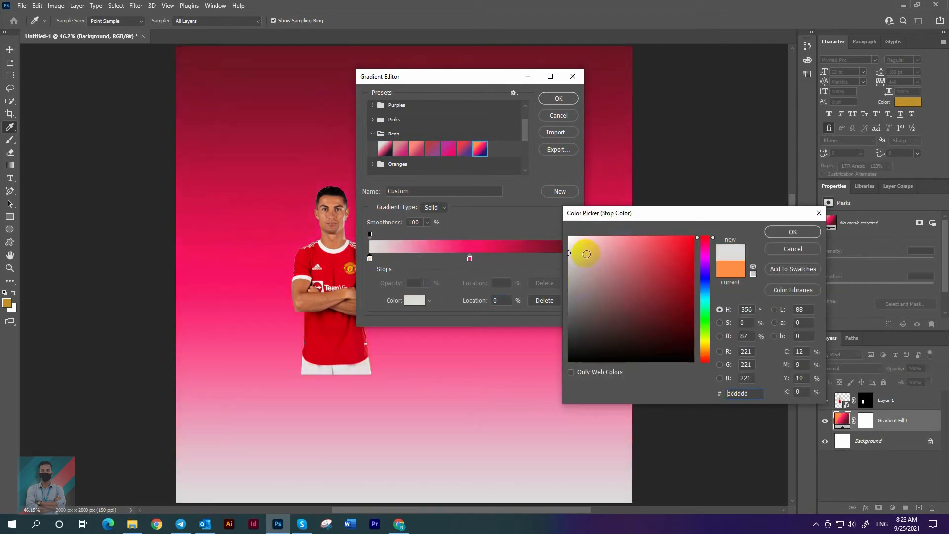
pyautogui.click(793, 232)
# - Recolour the gradient's end stop dark grey, delete the pink middle stop, and apply the fill
pyautogui.doubleClick(569, 258)
pyautogui.moveTo(569, 311); pyautogui.dragTo(569, 322)
pyautogui.click(792, 249)
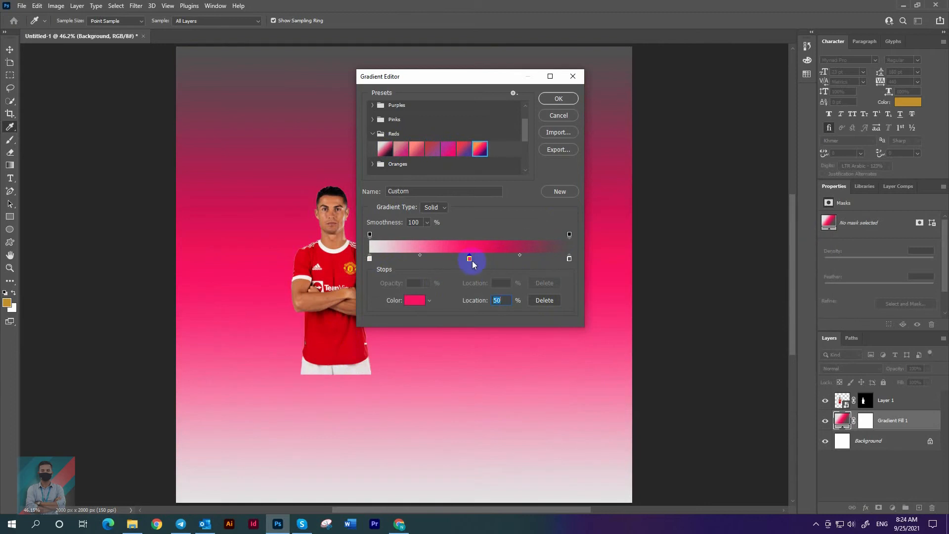
pyautogui.click(543, 300)
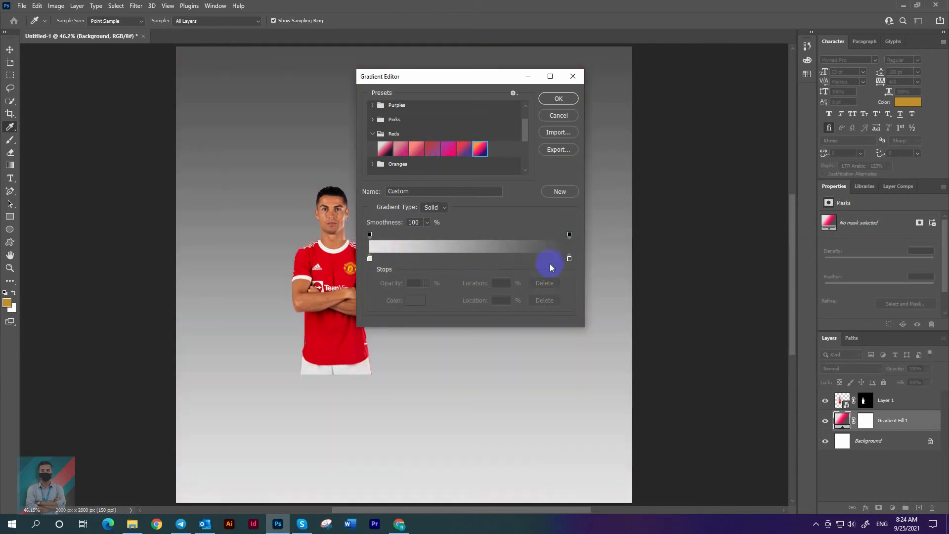
pyautogui.click(558, 98)
pyautogui.click(529, 137)
pyautogui.press('v')
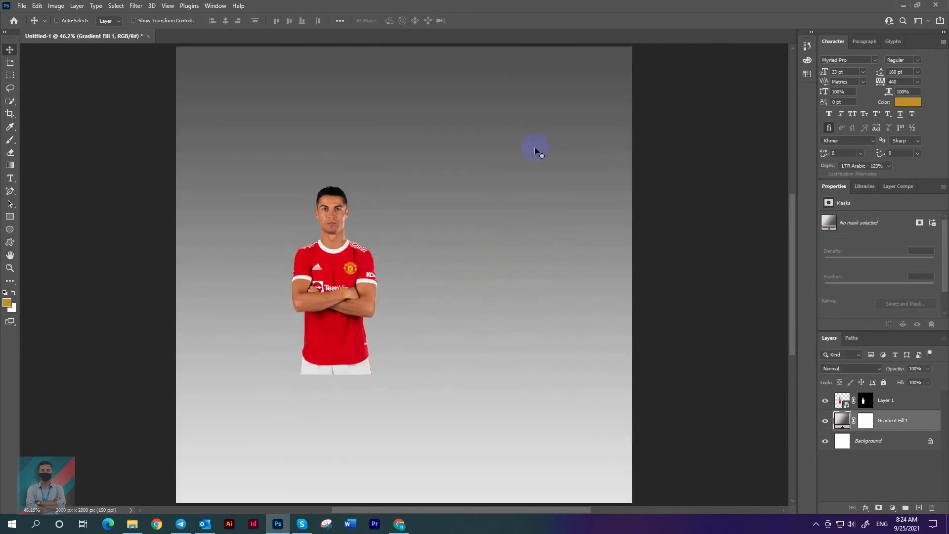
# - Delete the gradient fill layer
pyautogui.press('Delete')
pyautogui.scroll(-1, 534, 236)
pyautogui.scroll(1, 534, 236)
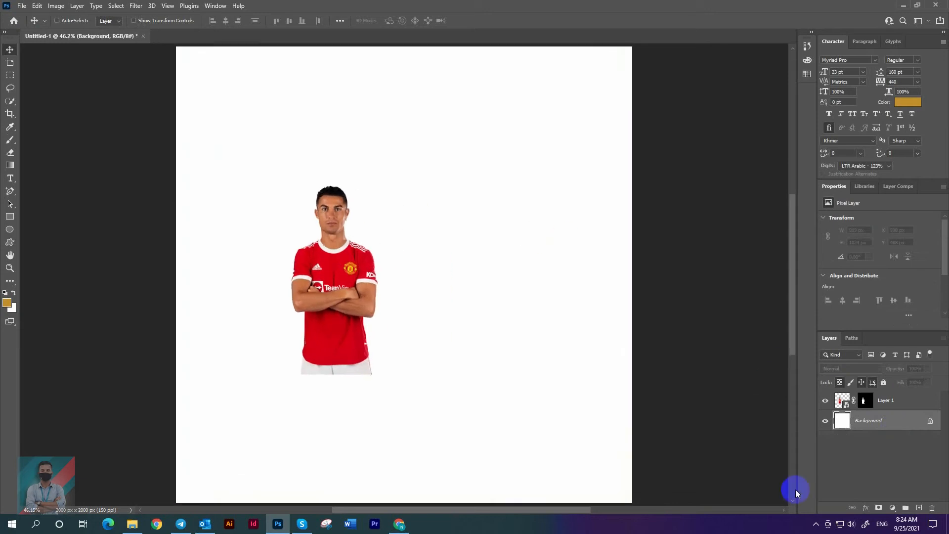
# - Add a light grey solid colour fill layer between the background and the player
pyautogui.click(891, 507)
pyautogui.click(891, 333)
pyautogui.moveTo(573, 345); pyautogui.dragTo(536, 264)
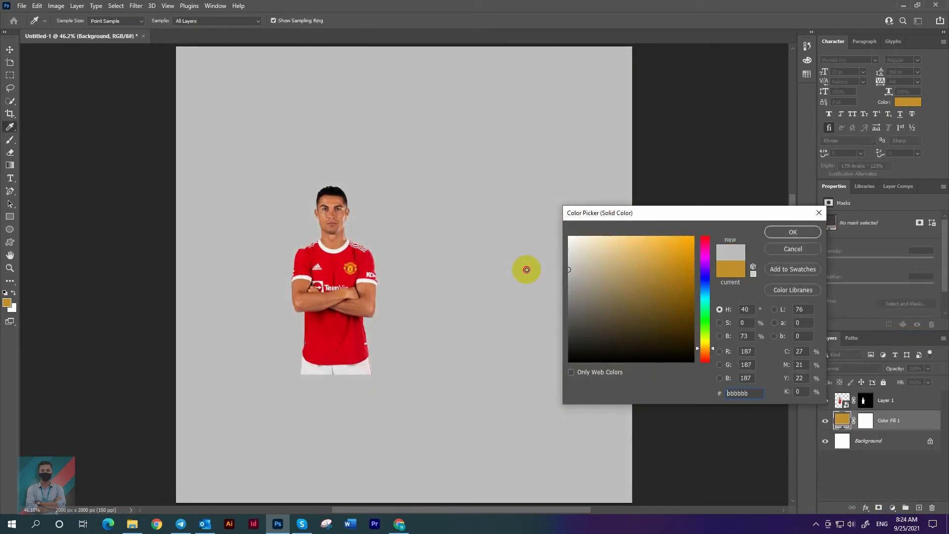
pyautogui.click(791, 232)
# - Switch to Chrome and run a Google image search for "texture background" in a new tab
pyautogui.click(401, 523)
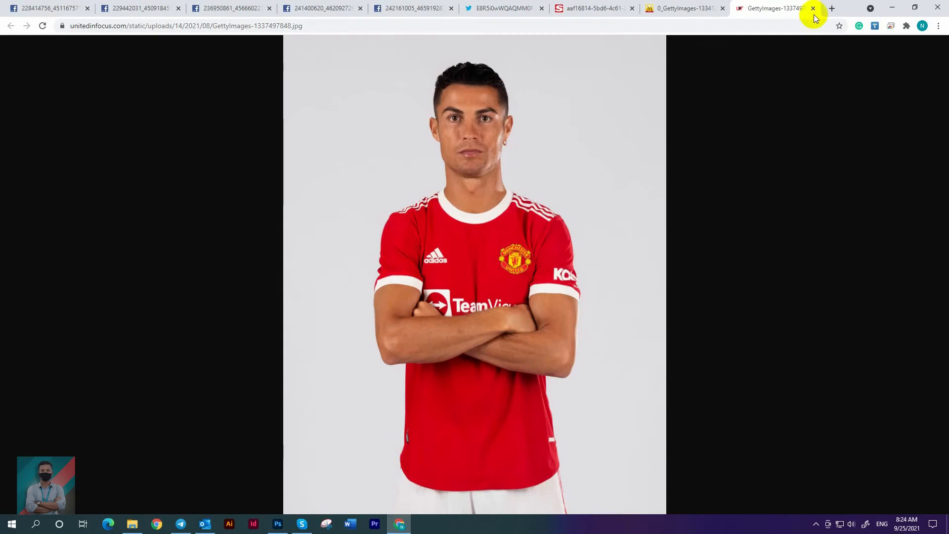
pyautogui.click(831, 8)
pyautogui.write('grage te')
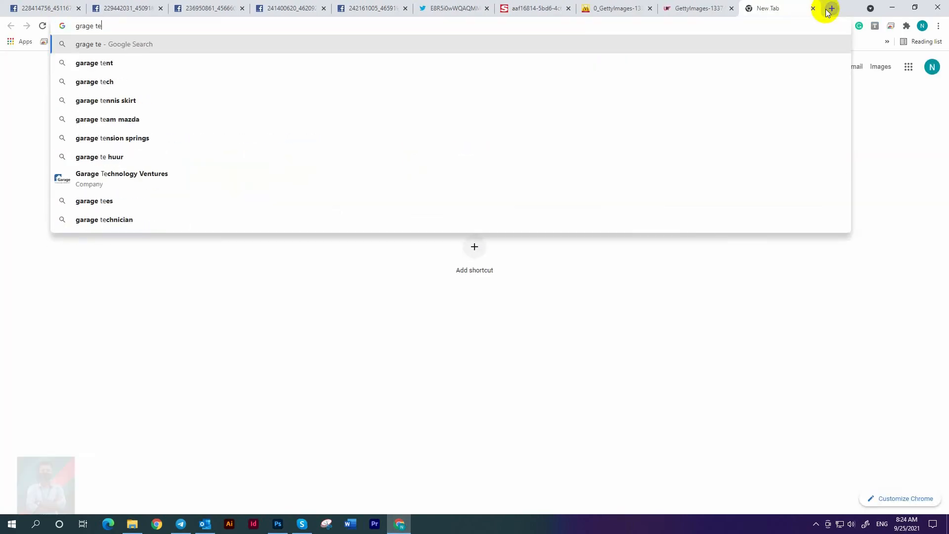
pyautogui.write('tex')
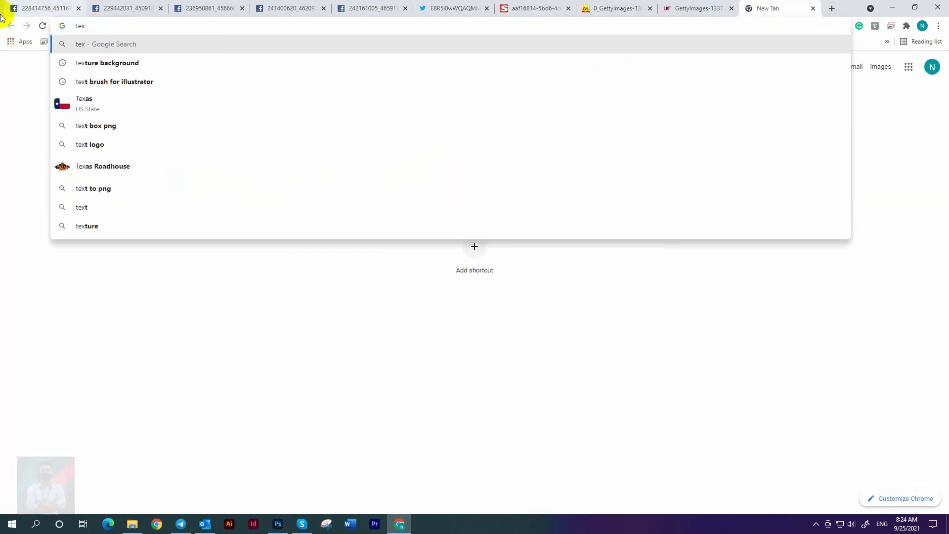
pyautogui.click(110, 61)
pyautogui.click(402, 89)
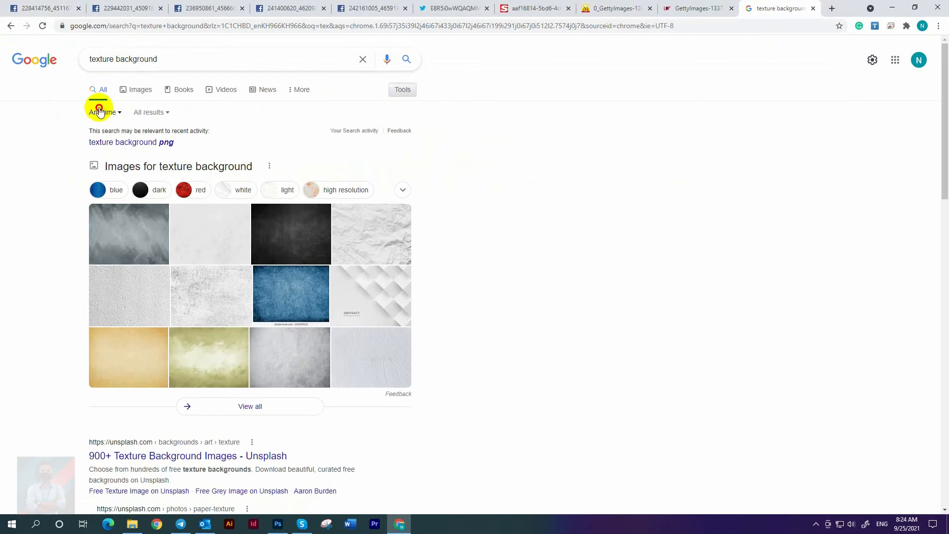
pyautogui.click(102, 108)
pyautogui.click(132, 90)
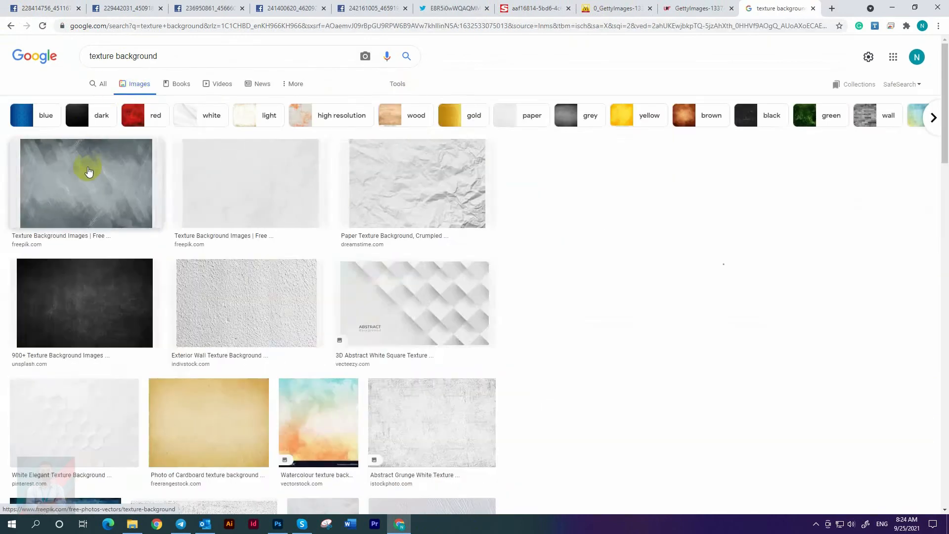
# - Copy the grey brushed Freepik texture and paste it into the Photoshop document above the colour fill
pyautogui.click(85, 165)
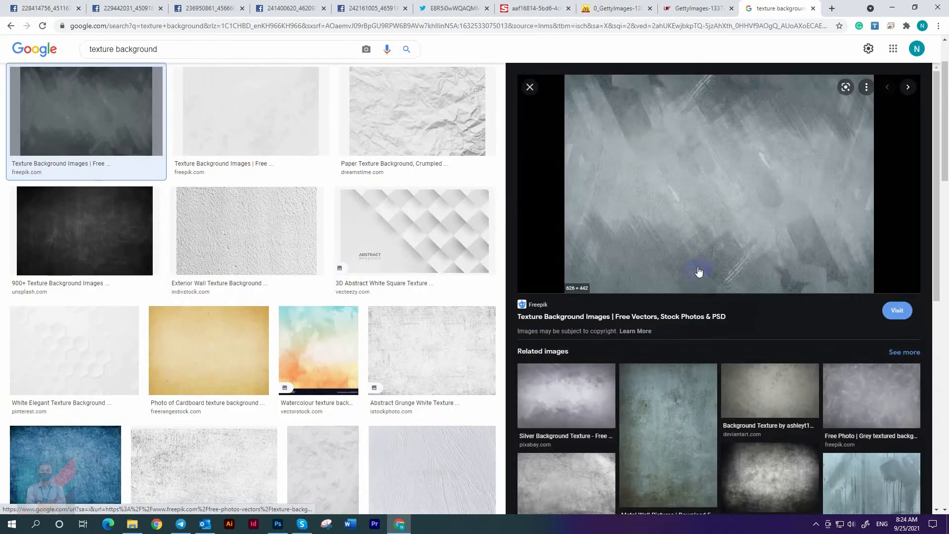
pyautogui.rightClick(684, 198)
pyautogui.click(717, 324)
pyautogui.scroll(-3, 712, 324)
pyautogui.hotkey('alt', 'Tab')
pyautogui.hotkey('ctrl', 'v')
# - Enlarge the pasted texture to about 2832 × 2000 px so it covers the whole canvas
pyautogui.hotkey('ctrl', 't')
pyautogui.moveTo(428, 260); pyautogui.dragTo(428, 150)
pyautogui.moveTo(428, 323); pyautogui.dragTo(428, 434)
pyautogui.click(489, 21)
pyautogui.scroll(-2, 470, 167)
pyautogui.scroll(7, 470, 170)
pyautogui.scroll(-3, 399, 305)
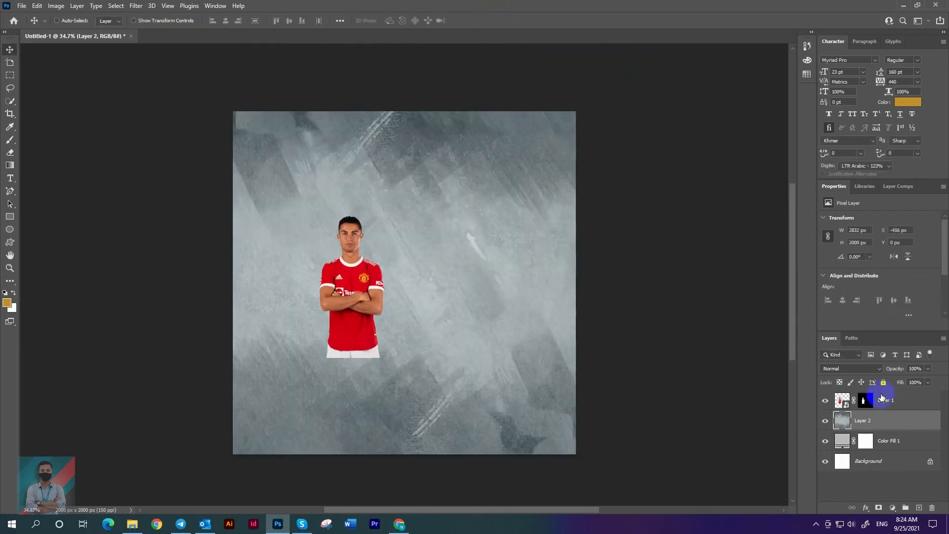
# - Set the texture layer's blend mode to Luminosity and its opacity to 34%
pyautogui.click(851, 369)
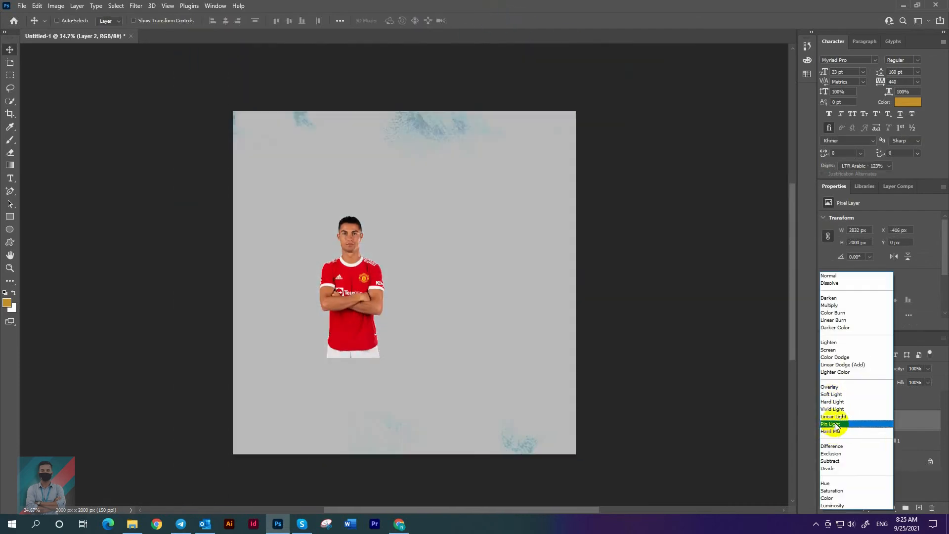
pyautogui.click(836, 505)
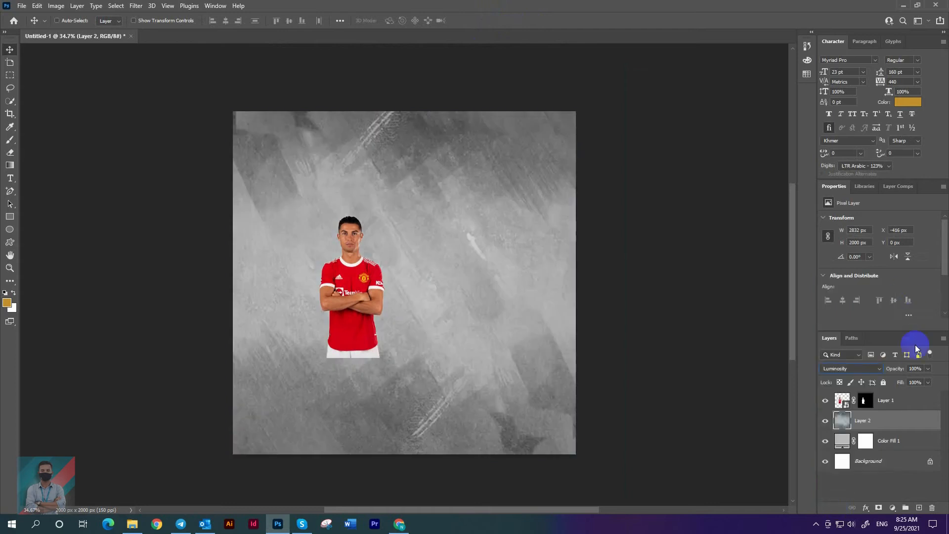
# - Recolour the solid fill layer beneath the texture to a medium neutral grey
pyautogui.doubleClick(842, 441)
pyautogui.moveTo(634, 291); pyautogui.dragTo(556, 275)
pyautogui.click(783, 232)
pyautogui.scroll(-3, 591, 273)
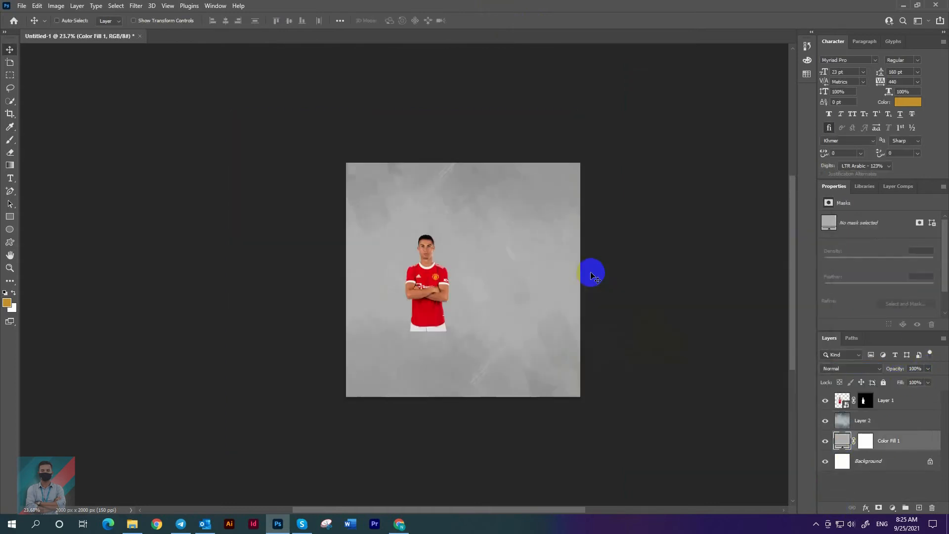
pyautogui.hotkey('ctrl', '0')
# - Add a layer mask to the texture layer
pyautogui.click(883, 429)
pyautogui.click(878, 507)
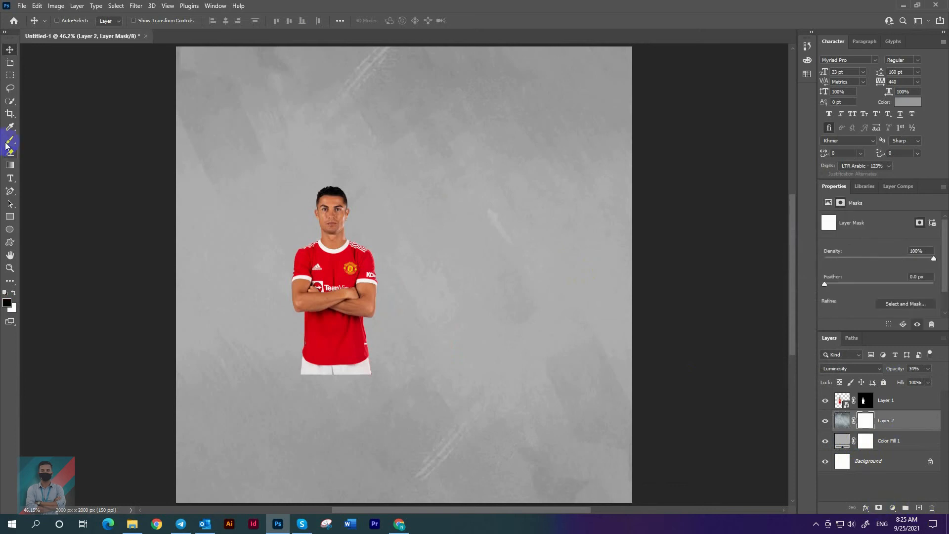
# - Fade the texture out of the canvas centre by painting its layer mask with a soft black brush about 2000 px wide
pyautogui.press('b')
pyautogui.press(']')
pyautogui.press(']')
pyautogui.press(']')
pyautogui.press(']')
pyautogui.press(']')
pyautogui.press(']')
pyautogui.press(']')
pyautogui.press(']')
pyautogui.press(']')
pyautogui.press(']')
pyautogui.press(']')
pyautogui.press(']')
pyautogui.press(']')
pyautogui.press(']')
pyautogui.press(']')
pyautogui.press(']')
pyautogui.press(']')
pyautogui.press(']')
pyautogui.press(']')
pyautogui.press(']')
pyautogui.press('[')
pyautogui.press('[')
pyautogui.click(404, 264)
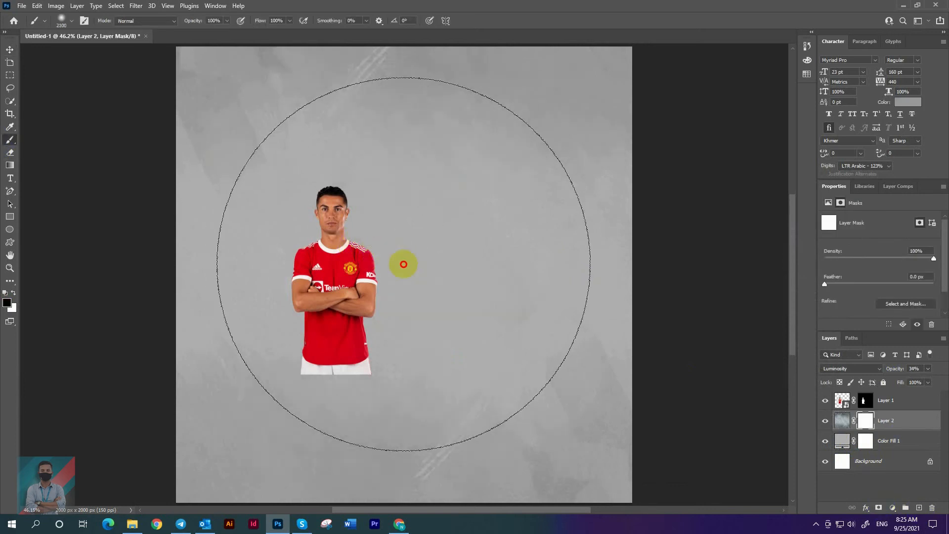
pyautogui.click(376, 295)
pyautogui.click(896, 492)
pyautogui.click(9, 296)
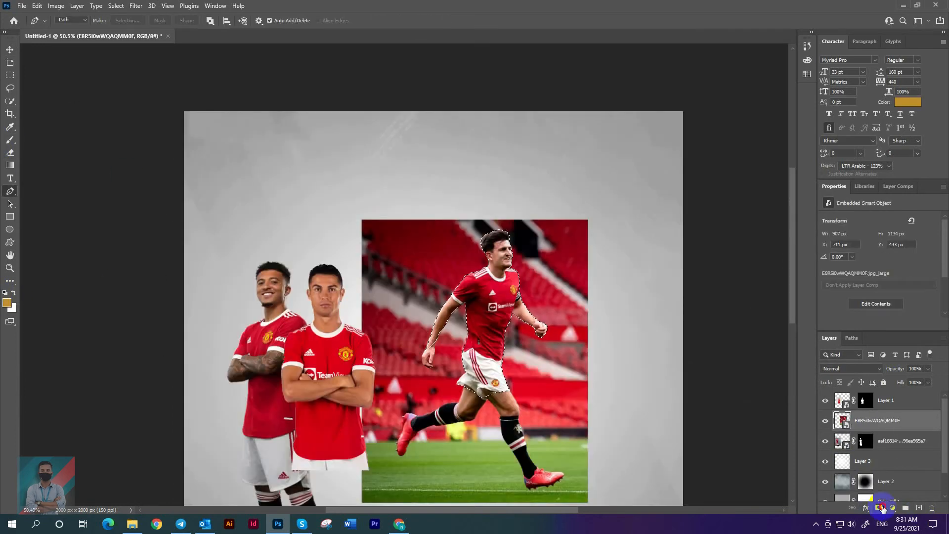
# - Mask the running player's photo to the active selection, then enlarge the cut-out and place it behind the front player's shoulder
pyautogui.click(882, 508)
pyautogui.scroll(2, 544, 269)
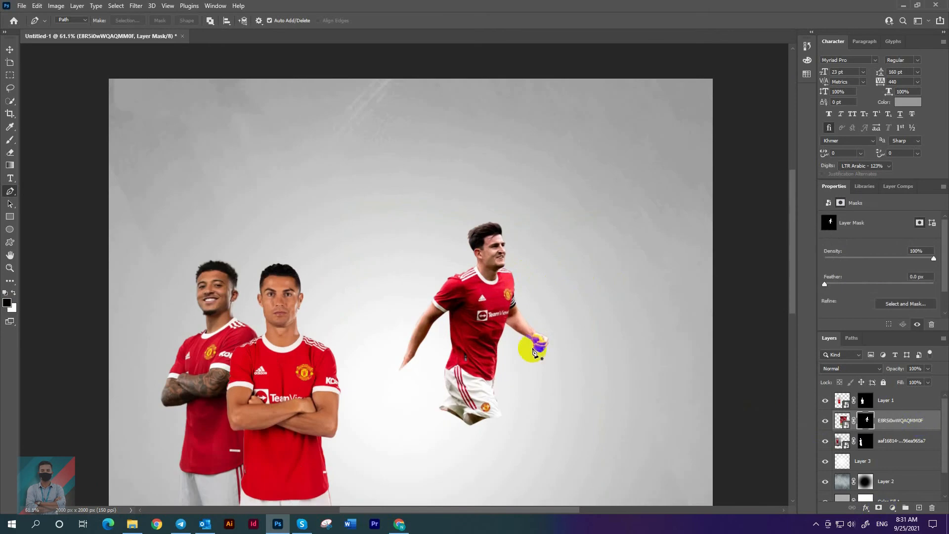
pyautogui.click(9, 49)
pyautogui.scroll(-7, 421, 224)
pyautogui.hotkey('ctrl', 't')
pyautogui.moveTo(442, 394); pyautogui.dragTo(432, 441)
pyautogui.moveTo(490, 281); pyautogui.dragTo(416, 281)
pyautogui.scroll(3, 402, 211)
pyautogui.moveTo(356, 217); pyautogui.dragTo(359, 219)
pyautogui.click(489, 21)
pyautogui.scroll(-1, 464, 230)
pyautogui.hotkey('ctrl', '0')
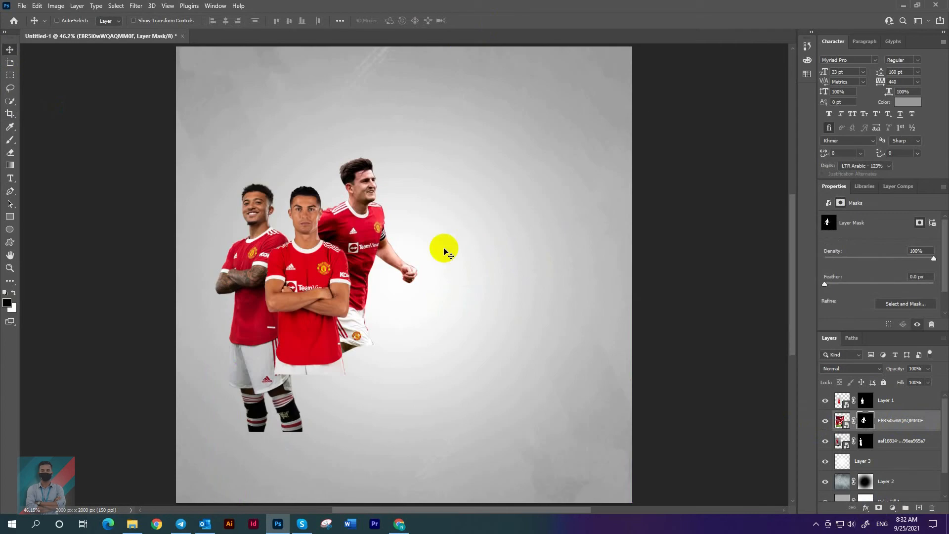
pyautogui.scroll(2, 444, 250)
pyautogui.moveTo(406, 277)
pyautogui.mouseDown()
pyautogui.moveTo(400, 289)
pyautogui.moveTo(398, 272)
pyautogui.mouseUp()
# - Refine the running player's mask with preview transparency 100%, Shift Edge -100%, Feather 0.5 px and Smooth 14
pyautogui.scroll(6, 370, 221)
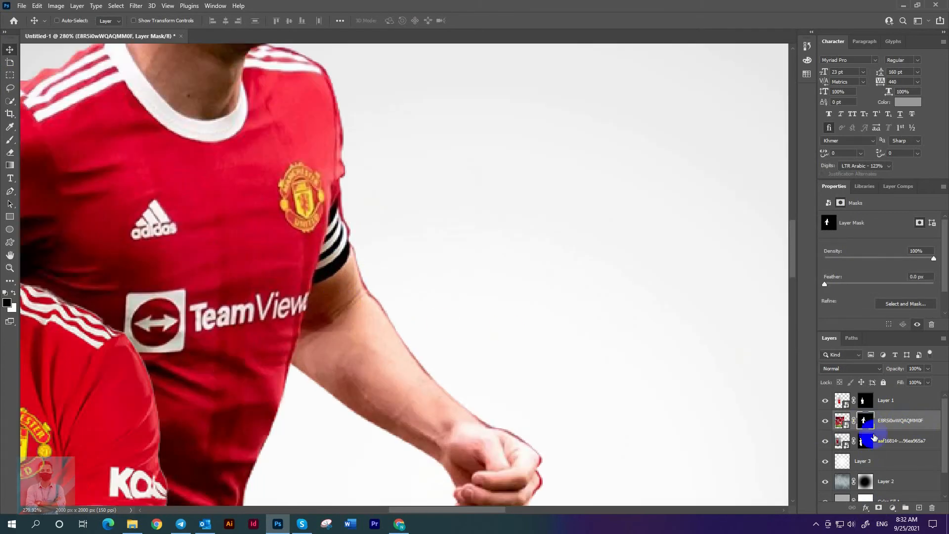
pyautogui.click(904, 303)
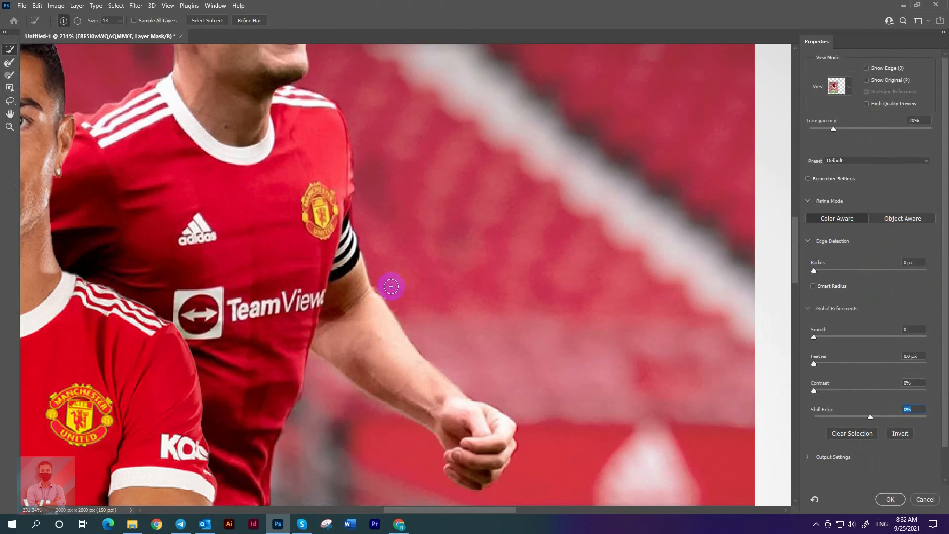
pyautogui.moveTo(830, 130); pyautogui.dragTo(932, 128)
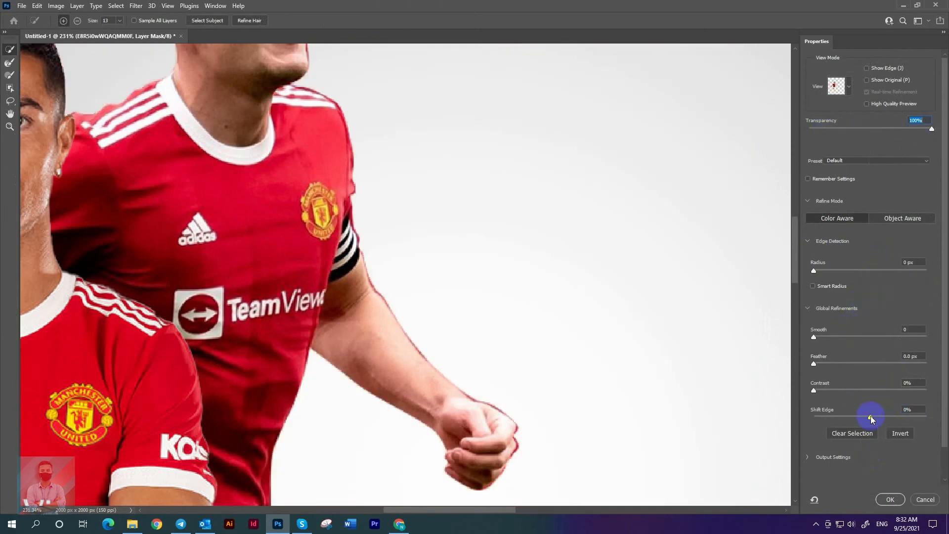
pyautogui.moveTo(871, 419); pyautogui.dragTo(822, 425)
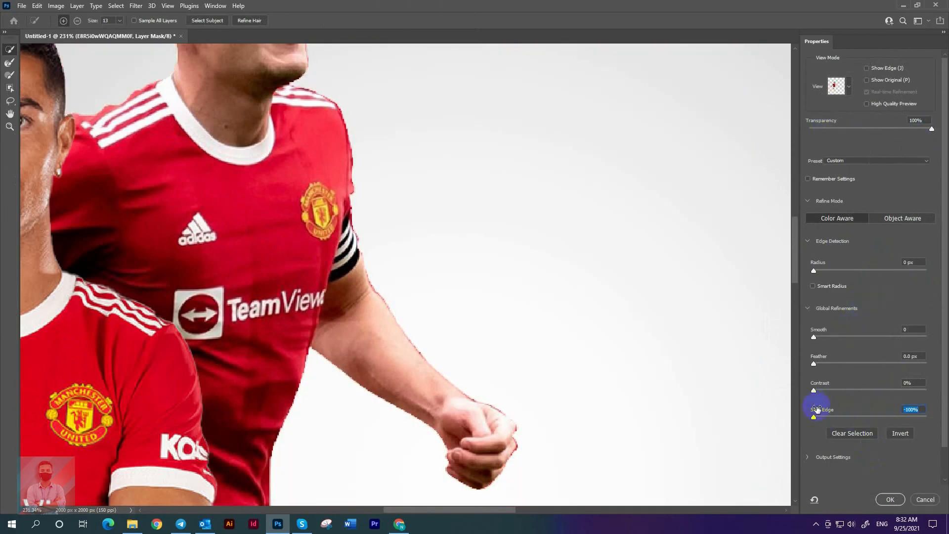
pyautogui.moveTo(813, 365); pyautogui.dragTo(817, 365)
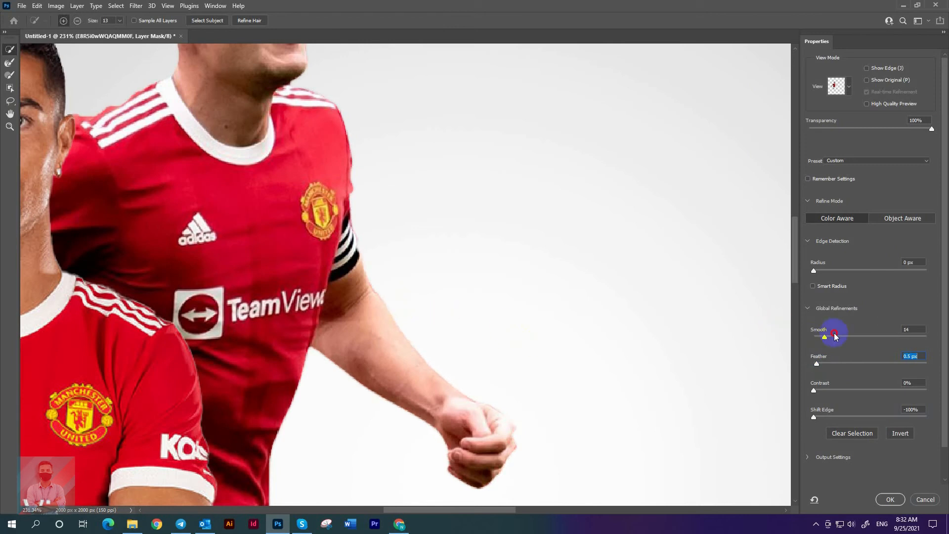
pyautogui.click(902, 498)
# - Make the front player's layer active, then switch to Chrome and copy the photo of the player wearing number 6
pyautogui.scroll(-18, 443, 364)
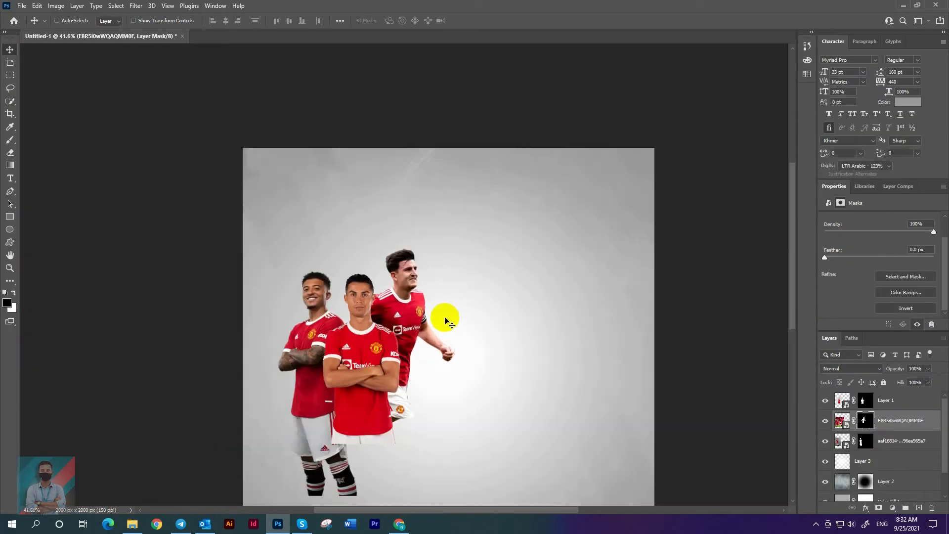
pyautogui.scroll(3, 444, 318)
pyautogui.scroll(-5, 445, 317)
pyautogui.hotkey('ctrl', '0')
pyautogui.scroll(-4, 403, 250)
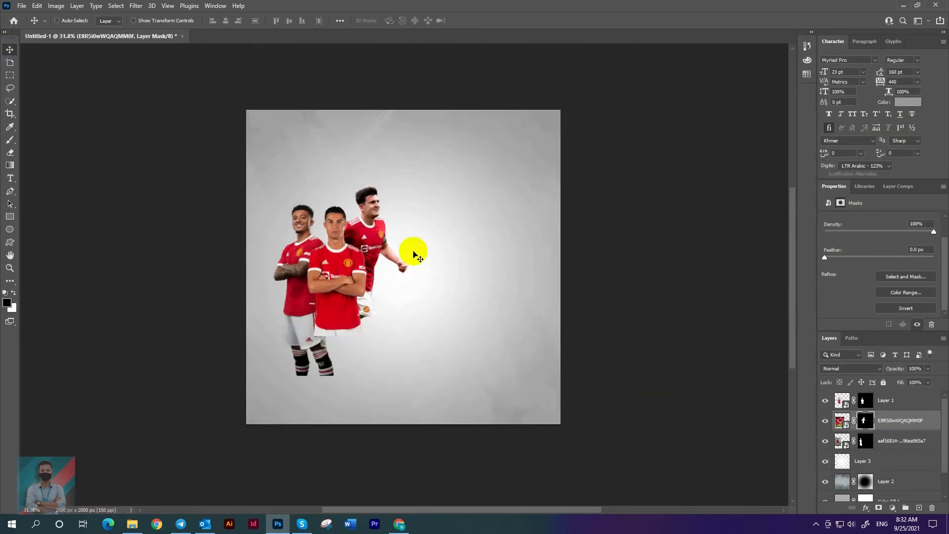
pyautogui.click(885, 401)
pyautogui.click(900, 440)
pyautogui.click(889, 400)
pyautogui.click(396, 526)
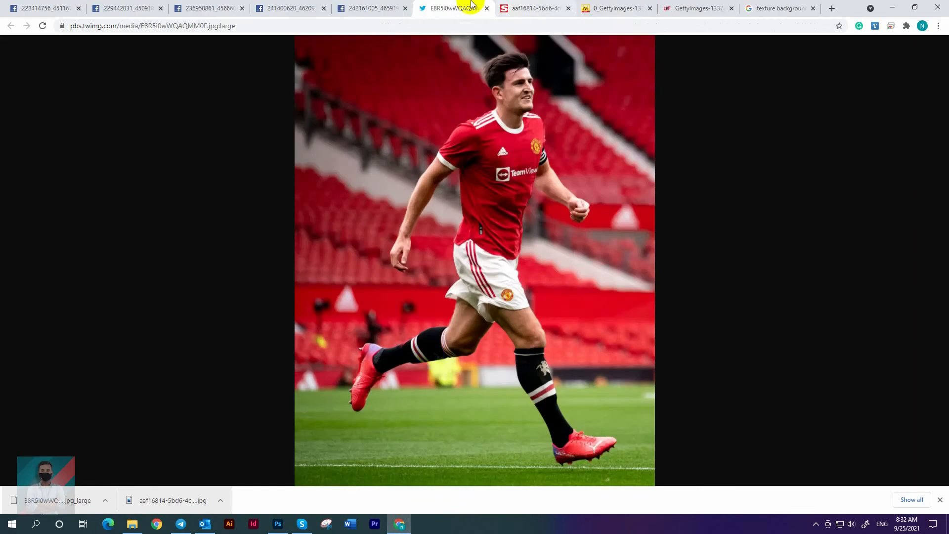
pyautogui.click(371, 7)
pyautogui.click(453, 4)
pyautogui.click(616, 4)
pyautogui.rightClick(447, 177)
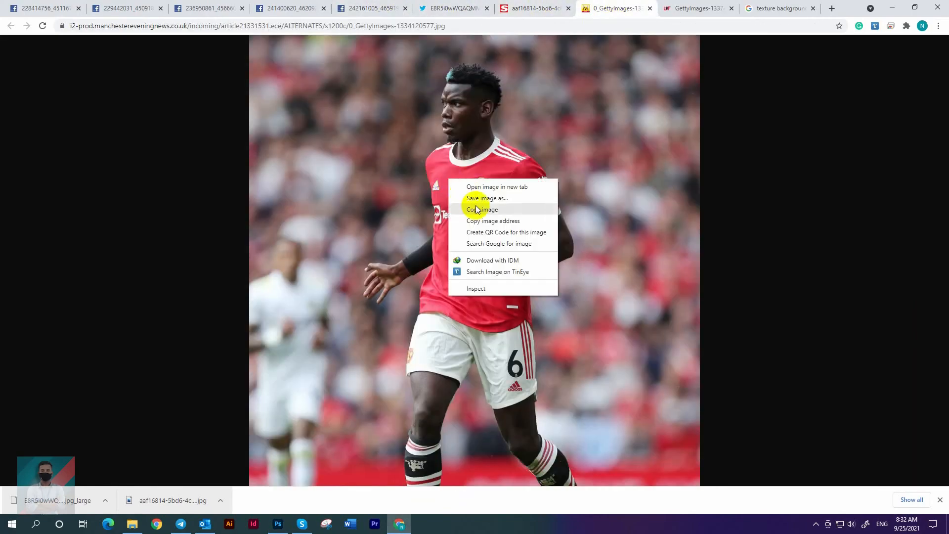
pyautogui.click(476, 208)
# - Switch back to Photoshop, paste the copied photo above Layer 1 and convert it to a smart object
pyautogui.click(277, 524)
pyautogui.hotkey('ctrl', 'v')
pyautogui.scroll(3, 433, 193)
pyautogui.scroll(-2, 433, 193)
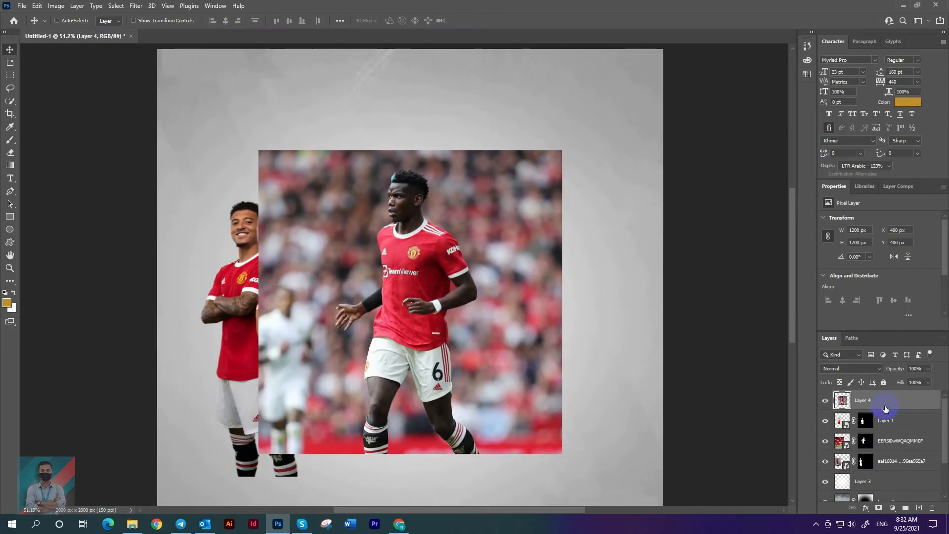
pyautogui.rightClick(881, 400)
pyautogui.click(794, 239)
# - Select the number 6 player in the pasted photo with Select Subject and check the outline around his head and hands
pyautogui.click(10, 100)
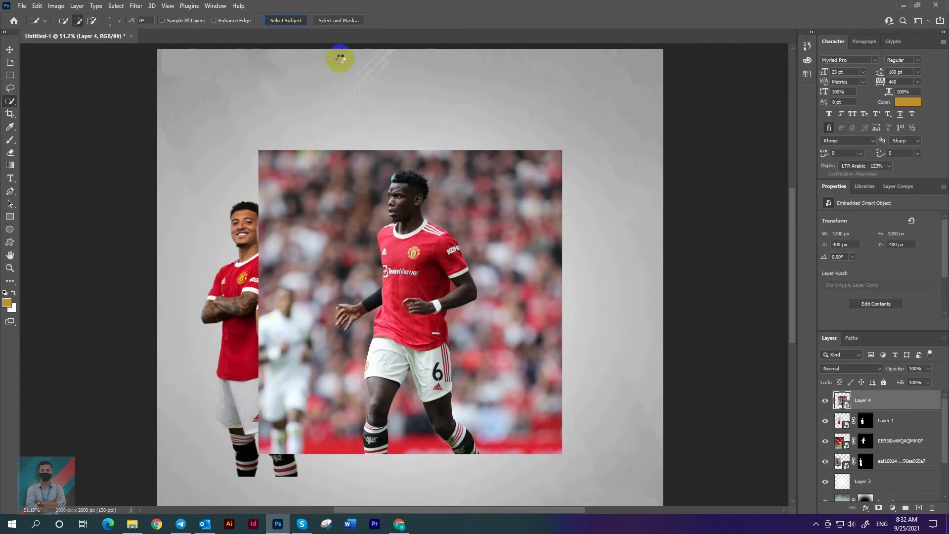
pyautogui.scroll(20, 415, 188)
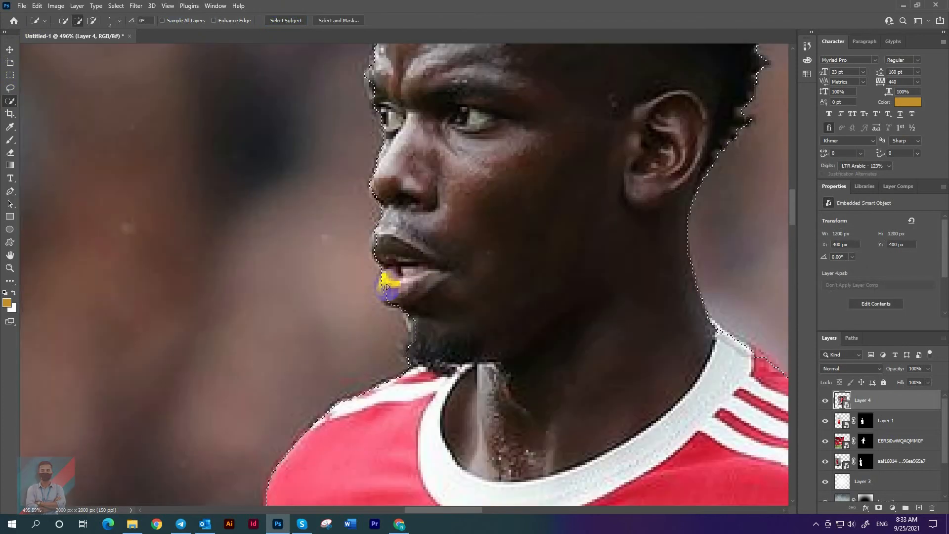
pyautogui.scroll(-5, 386, 287)
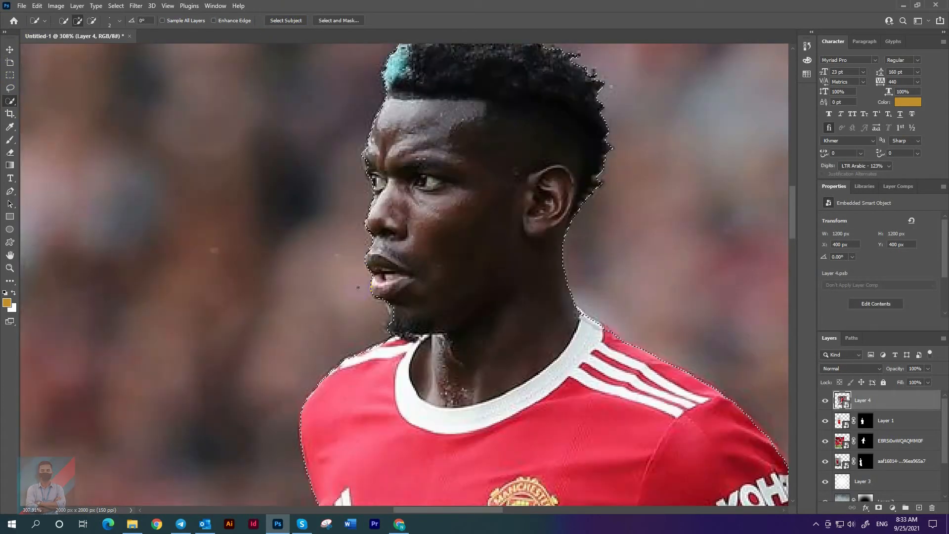
pyautogui.scroll(2, 358, 287)
pyautogui.scroll(-5, 355, 229)
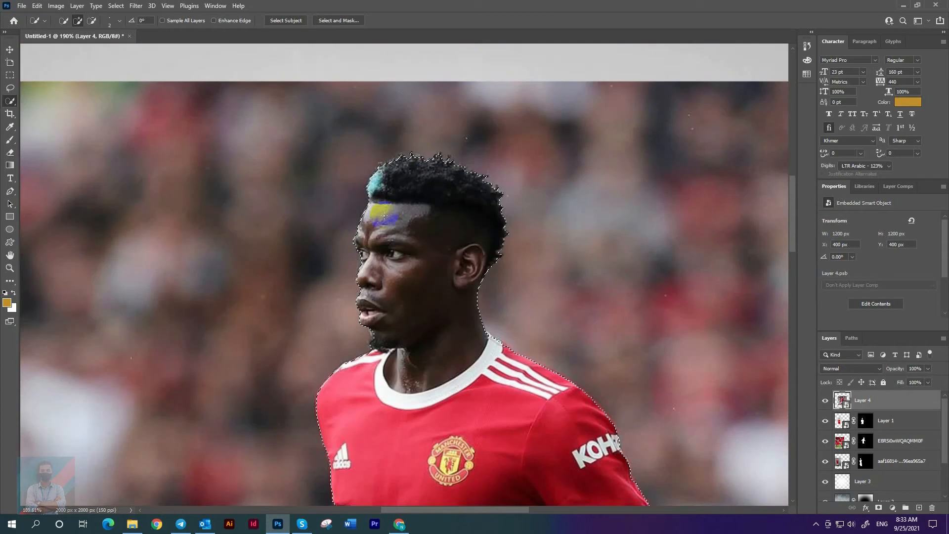
pyautogui.scroll(-5, 444, 216)
pyautogui.scroll(6, 358, 440)
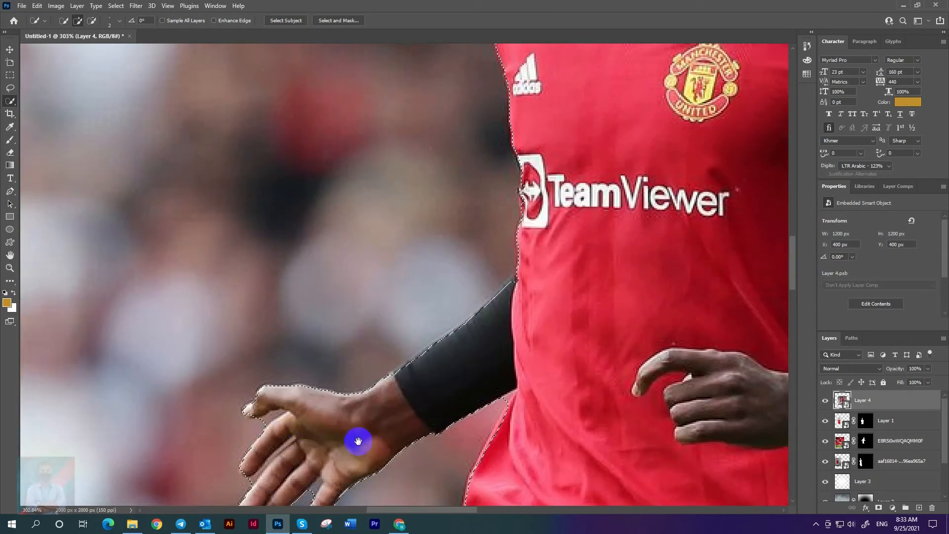
pyautogui.scroll(-8, 358, 440)
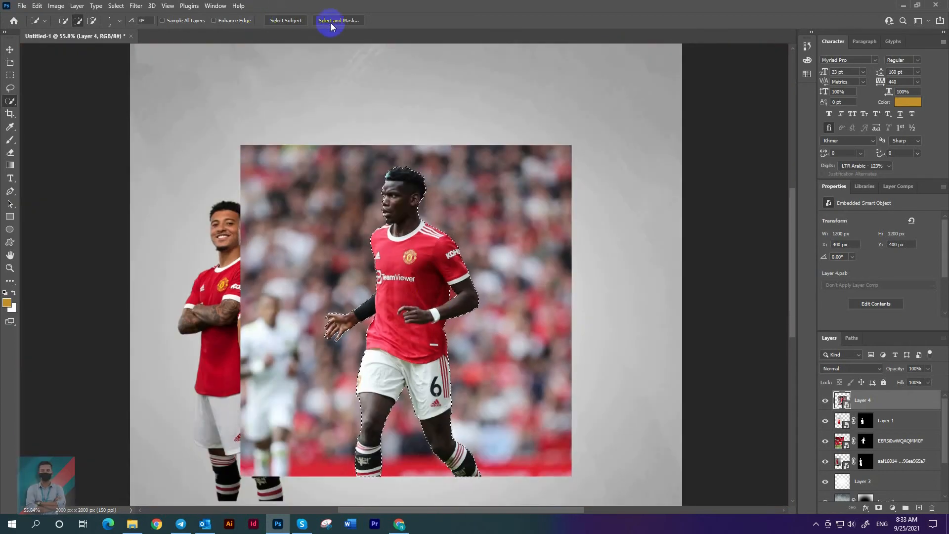
# - Clean up the hair edge of the number 6 player in Select and Mask and cut him out with a layer mask
pyautogui.click(338, 20)
pyautogui.moveTo(393, 177); pyautogui.dragTo(384, 171)
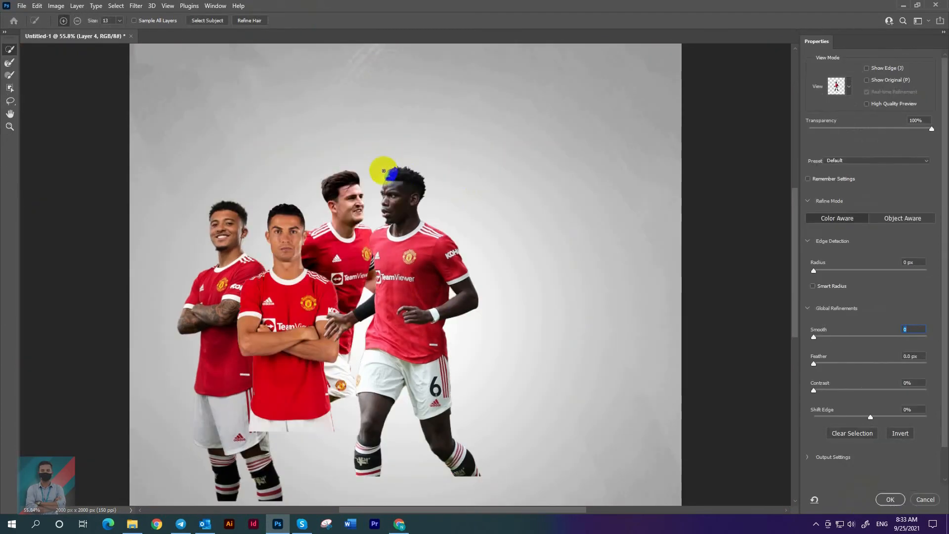
pyautogui.click(891, 499)
pyautogui.click(286, 22)
pyautogui.click(484, 192)
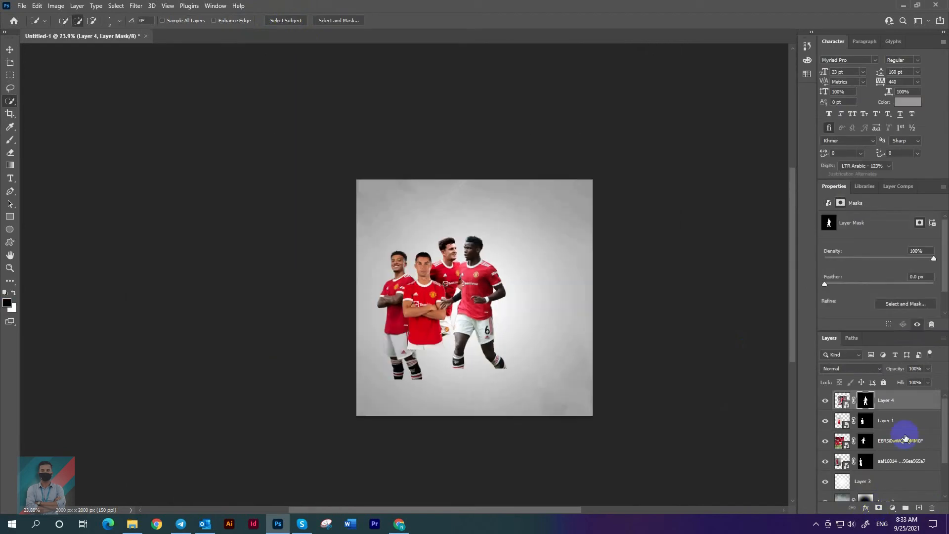
# - Move Layer 4 below the other player layers, scale it to about 86.75% and position the number 6 player behind the group
pyautogui.moveTo(899, 402); pyautogui.dragTo(881, 469)
pyautogui.hotkey('ctrl', 't')
pyautogui.moveTo(475, 226); pyautogui.dragTo(473, 249)
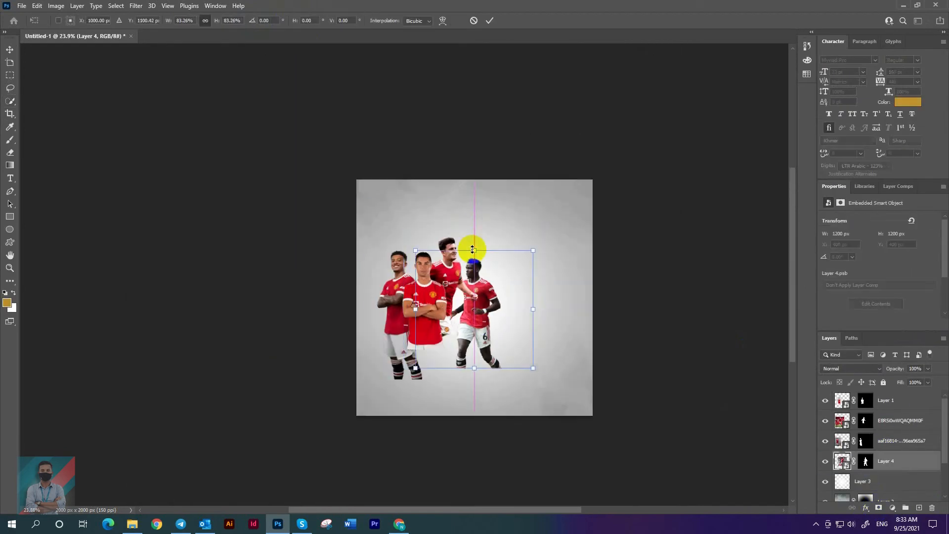
pyautogui.moveTo(488, 297); pyautogui.dragTo(439, 258)
pyautogui.scroll(7, 429, 239)
pyautogui.moveTo(420, 187); pyautogui.dragTo(412, 181)
pyautogui.moveTo(436, 219); pyautogui.dragTo(424, 230)
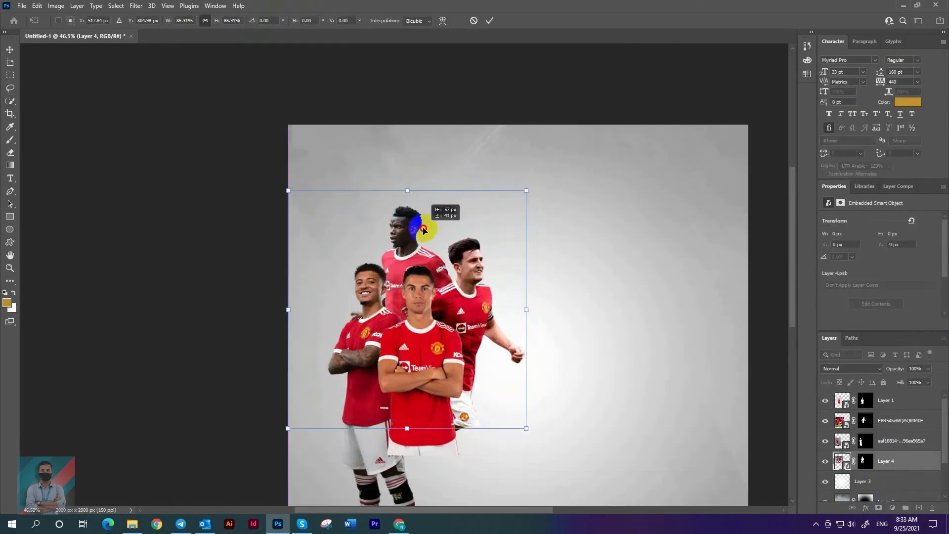
pyautogui.scroll(2, 441, 250)
pyautogui.moveTo(399, 176); pyautogui.dragTo(398, 176)
pyautogui.moveTo(445, 246); pyautogui.dragTo(450, 242)
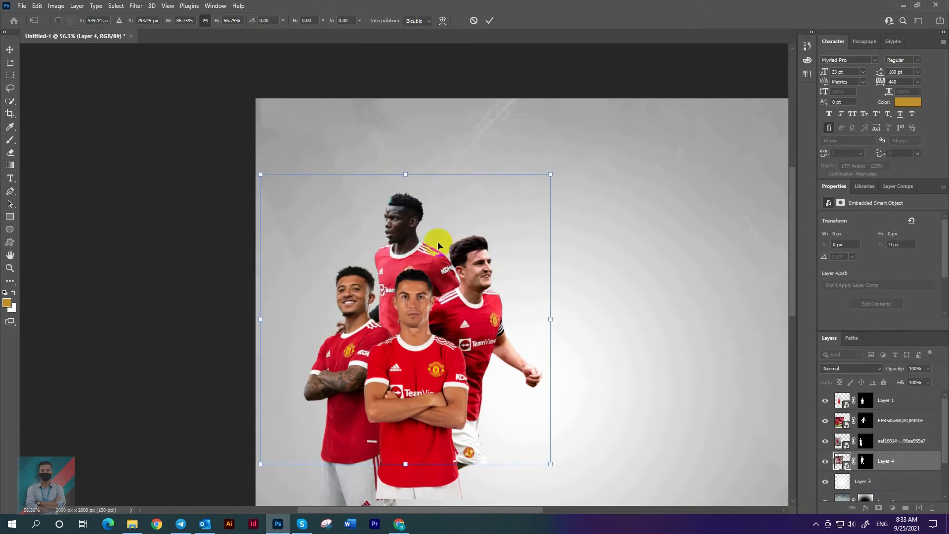
pyautogui.scroll(-7, 436, 244)
pyautogui.scroll(2, 438, 200)
pyautogui.click(489, 21)
pyautogui.hotkey('ctrl', '0')
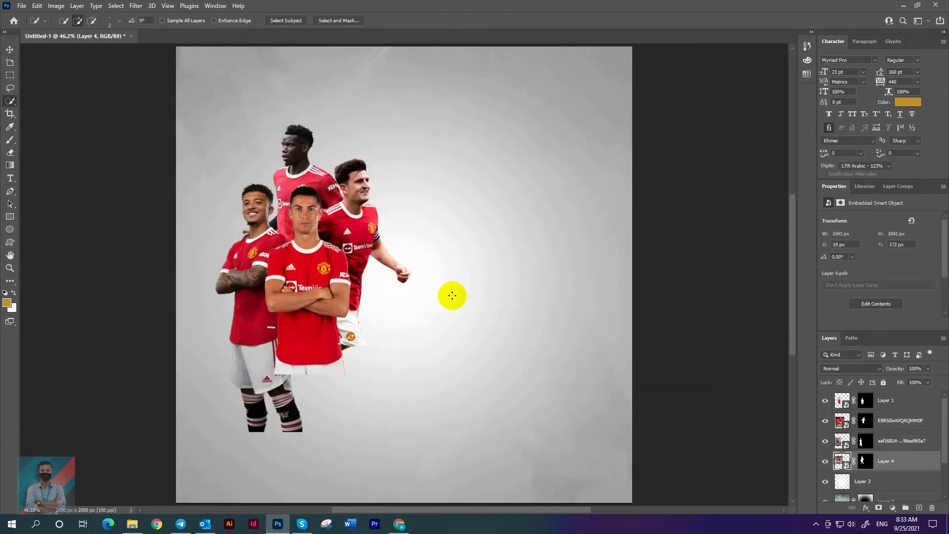
# - Enlarge the number 6 player's layer to about 1113 px wide, rotate it about -4.12° and shift it slightly up and left
pyautogui.click(10, 49)
pyautogui.hotkey('ctrl', 't')
pyautogui.moveTo(448, 130); pyautogui.dragTo(441, 120)
pyautogui.moveTo(352, 215); pyautogui.dragTo(348, 209)
pyautogui.click(489, 21)
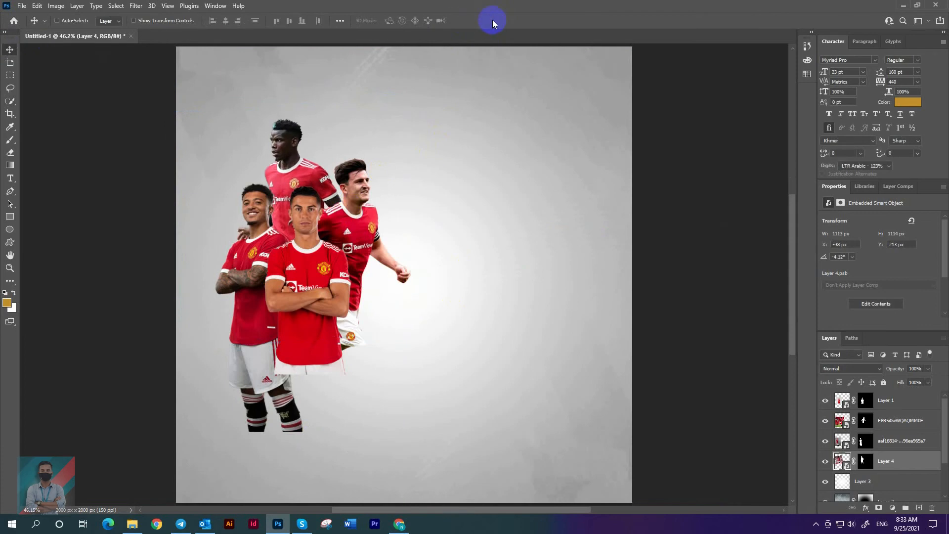
# - Add a Hue/Saturation adjustment clipped to the front player's layer, with master Hue +1 and Saturation about +11
pyautogui.scroll(4, 291, 200)
pyautogui.click(902, 409)
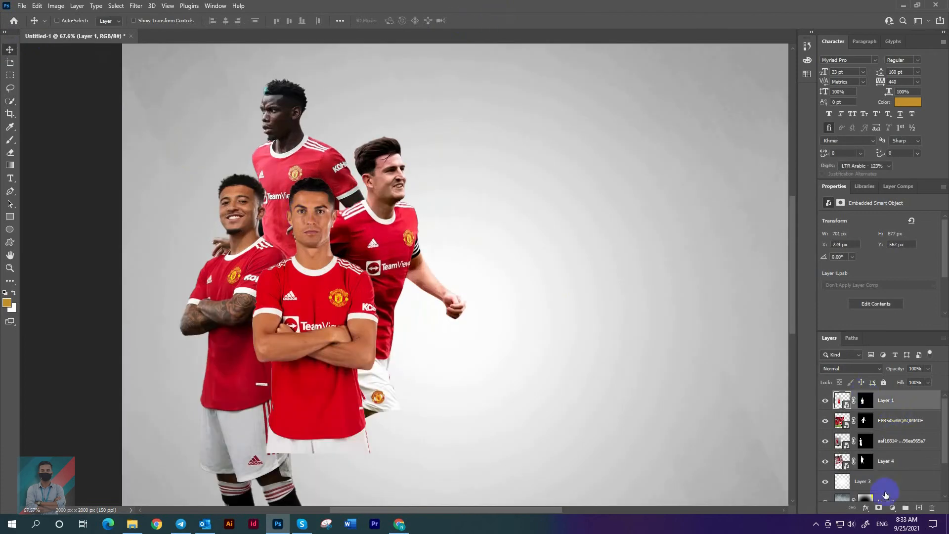
pyautogui.click(892, 507)
pyautogui.click(898, 405)
pyautogui.moveTo(879, 256); pyautogui.dragTo(880, 256)
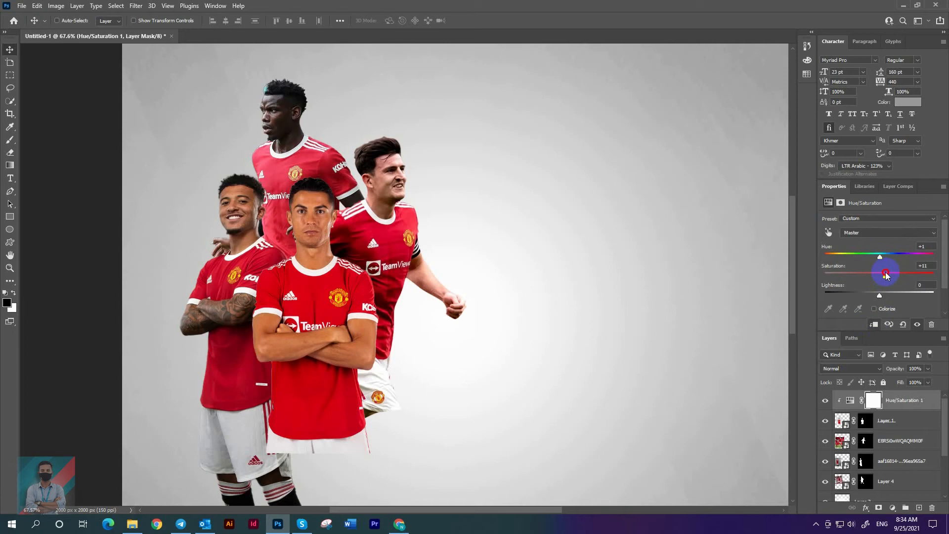
# - Set the Reds range of the front player's Hue/Saturation adjustment to Hue -2 and Saturation -21
pyautogui.click(865, 233)
pyautogui.click(858, 247)
pyautogui.moveTo(879, 275); pyautogui.dragTo(894, 275)
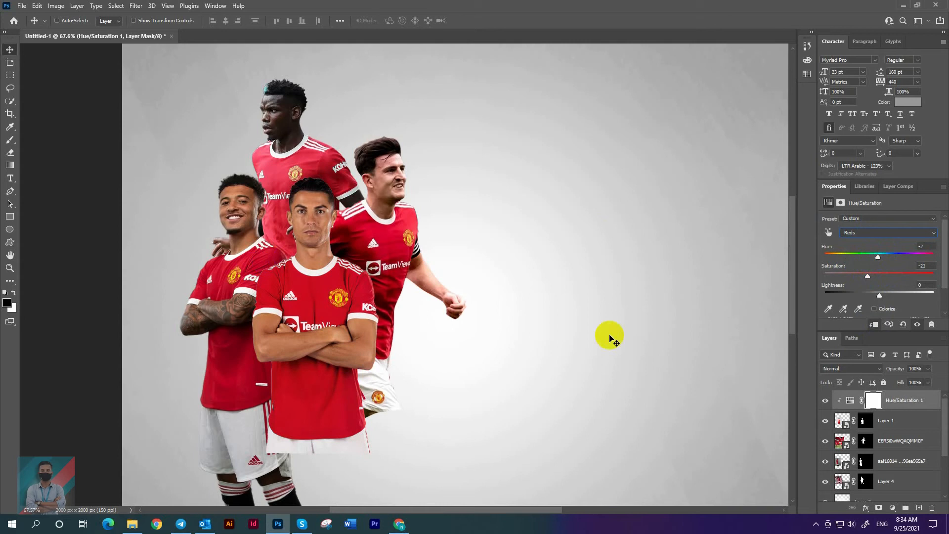
# - Open the Camera Raw Filter for the front player's layer and set Clarity +33, Blacks +37 and Vibrance -16
pyautogui.scroll(-3, 618, 292)
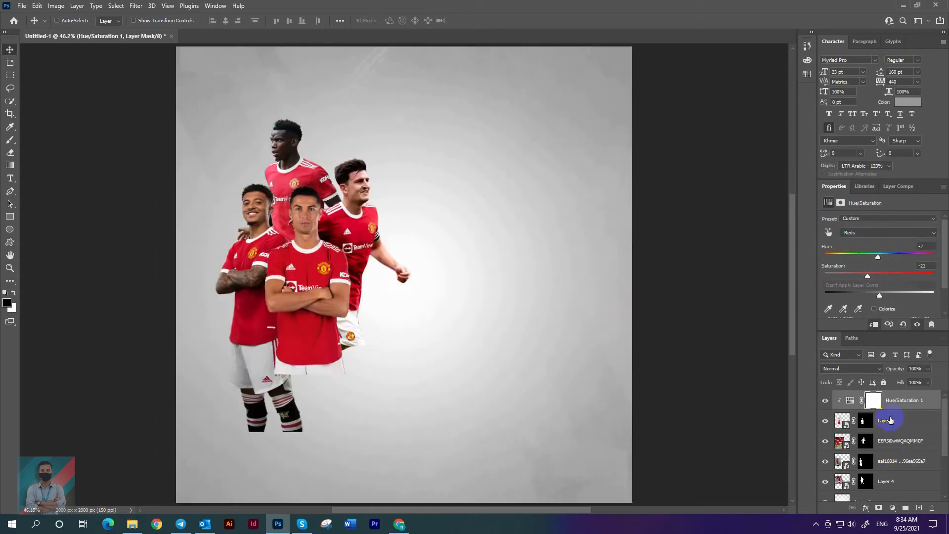
pyautogui.click(889, 420)
pyautogui.scroll(-2, 544, 213)
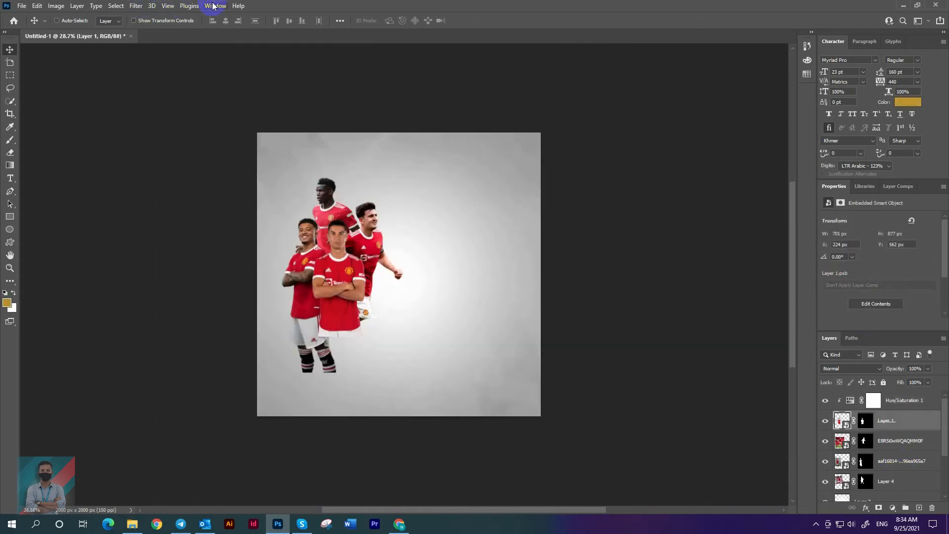
pyautogui.click(136, 5)
pyautogui.click(163, 79)
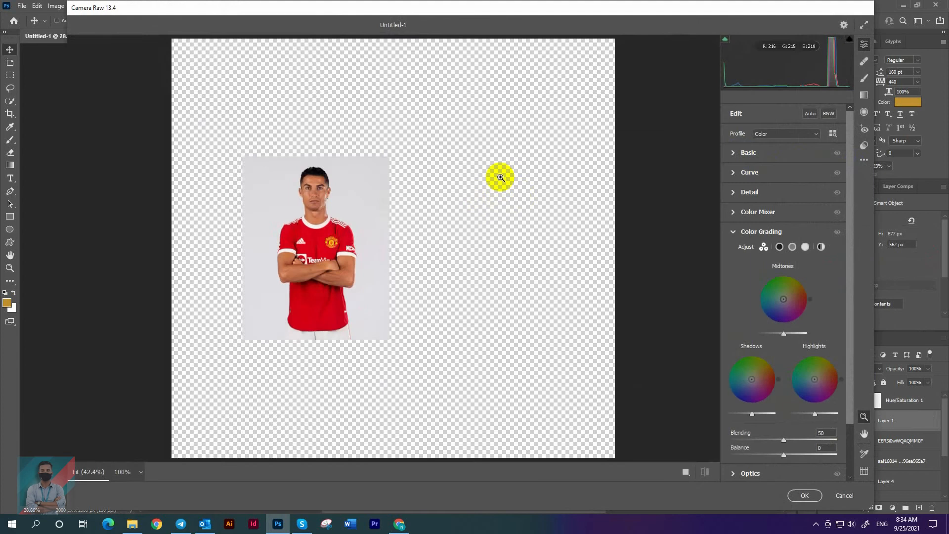
pyautogui.click(733, 154)
pyautogui.moveTo(772, 345); pyautogui.dragTo(798, 341)
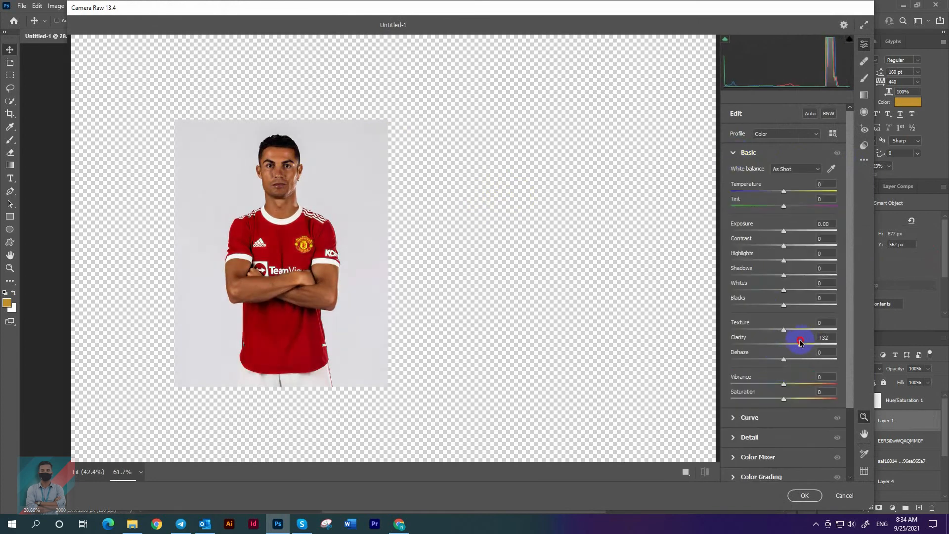
pyautogui.moveTo(783, 305); pyautogui.dragTo(809, 306)
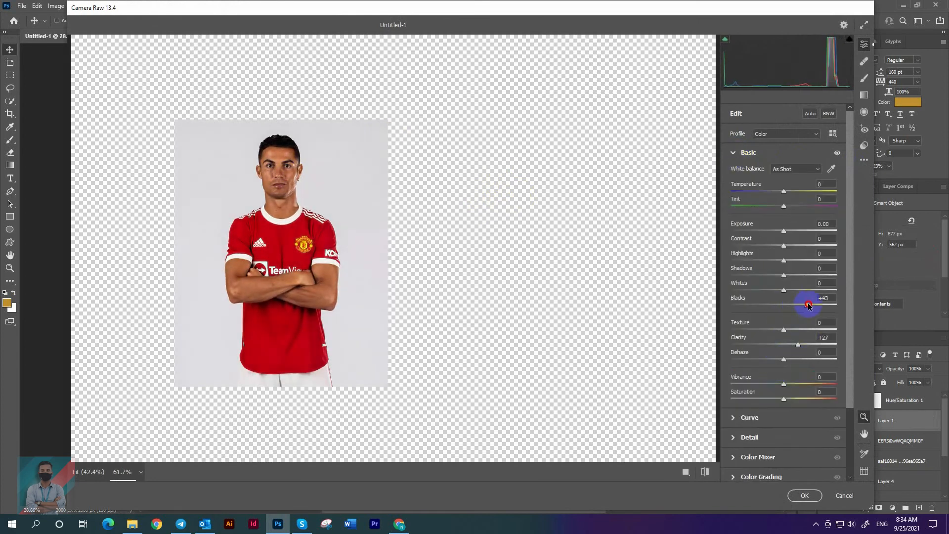
pyautogui.moveTo(786, 357); pyautogui.dragTo(802, 345)
pyautogui.doubleClick(793, 360)
pyautogui.moveTo(783, 384); pyautogui.dragTo(771, 387)
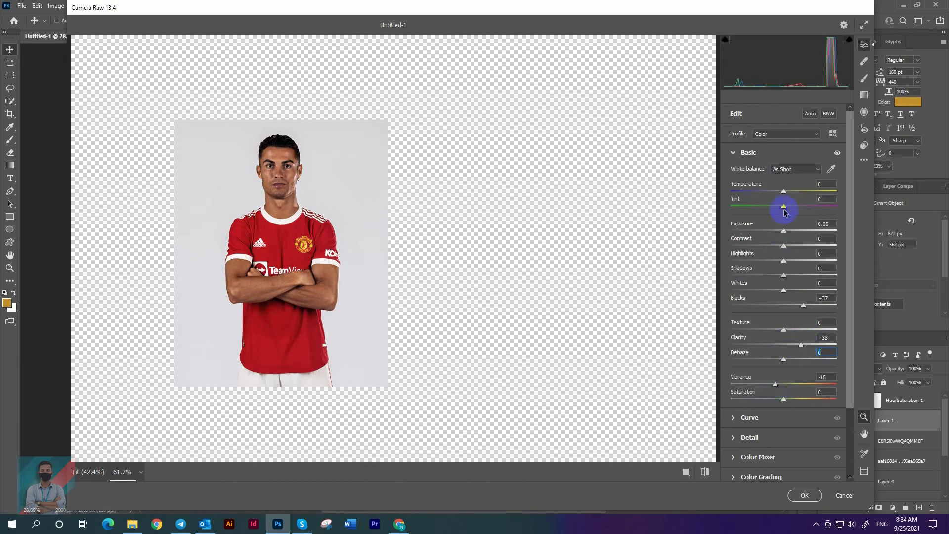
# - Raise the front player's Color Mixer luminance to Reds +38 and Oranges +57, and apply the Camera Raw filter
pyautogui.scroll(-4, 782, 210)
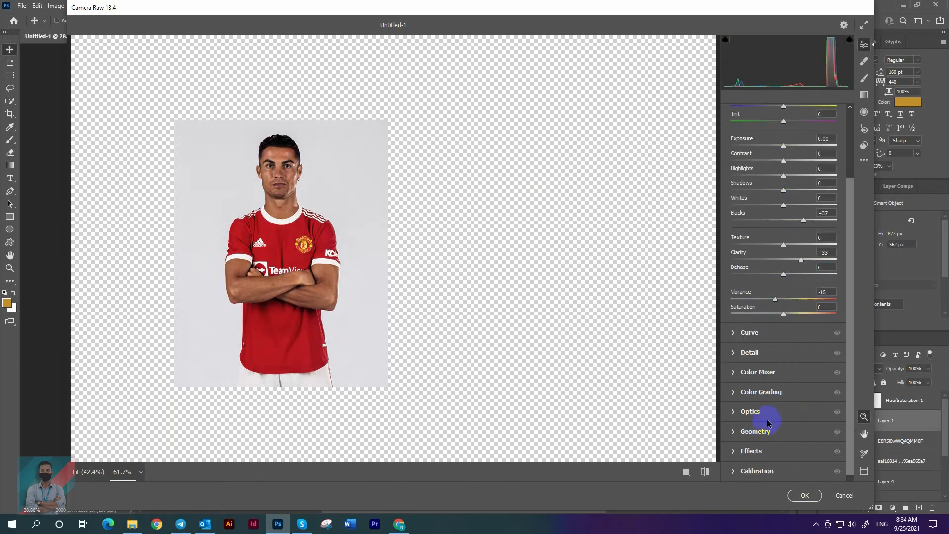
pyautogui.click(733, 373)
pyautogui.moveTo(785, 269); pyautogui.dragTo(814, 283)
pyautogui.click(805, 495)
pyautogui.scroll(8, 356, 250)
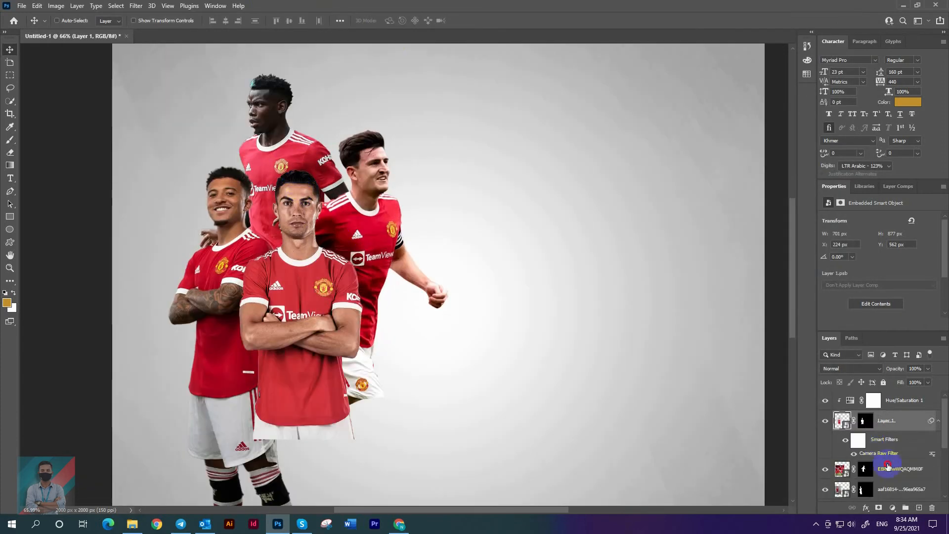
# - Apply the previous Camera Raw settings to the running player's E8R5i0wWQAQMM0F layer
pyautogui.click(888, 466)
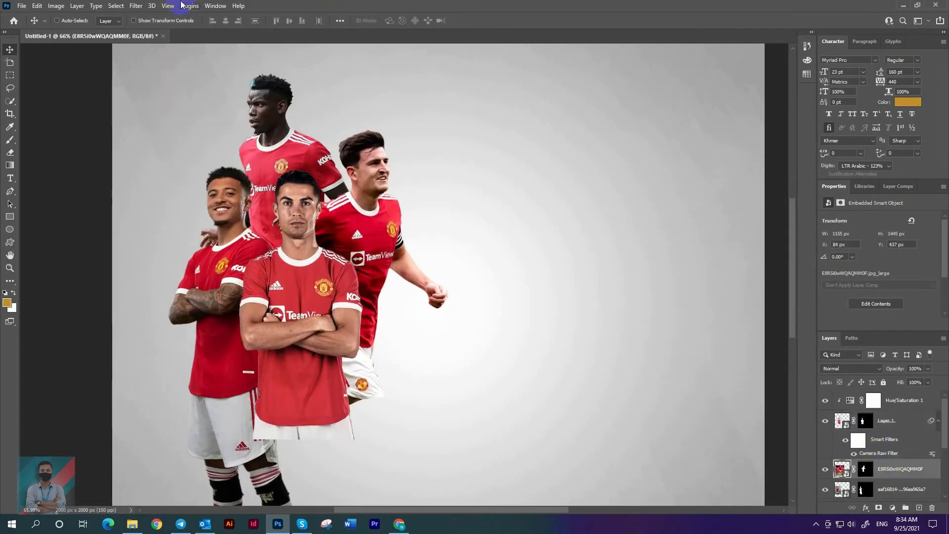
pyautogui.click(136, 5)
pyautogui.click(168, 18)
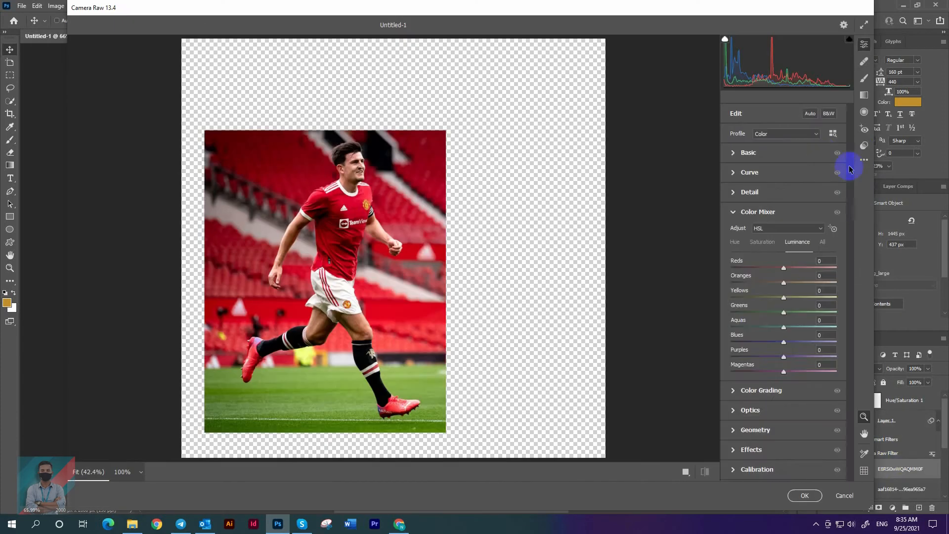
pyautogui.click(863, 146)
pyautogui.click(862, 159)
pyautogui.click(840, 200)
pyautogui.click(809, 496)
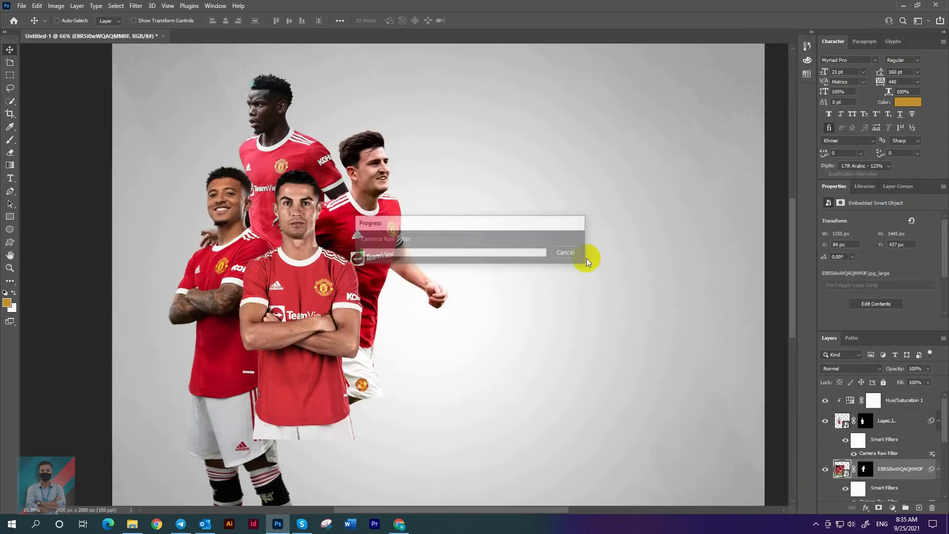
# - Apply the previous Camera Raw settings to the layer of the player with the tattooed, folded arms
pyautogui.scroll(-4, 631, 273)
pyautogui.scroll(-3, 890, 444)
pyautogui.click(883, 419)
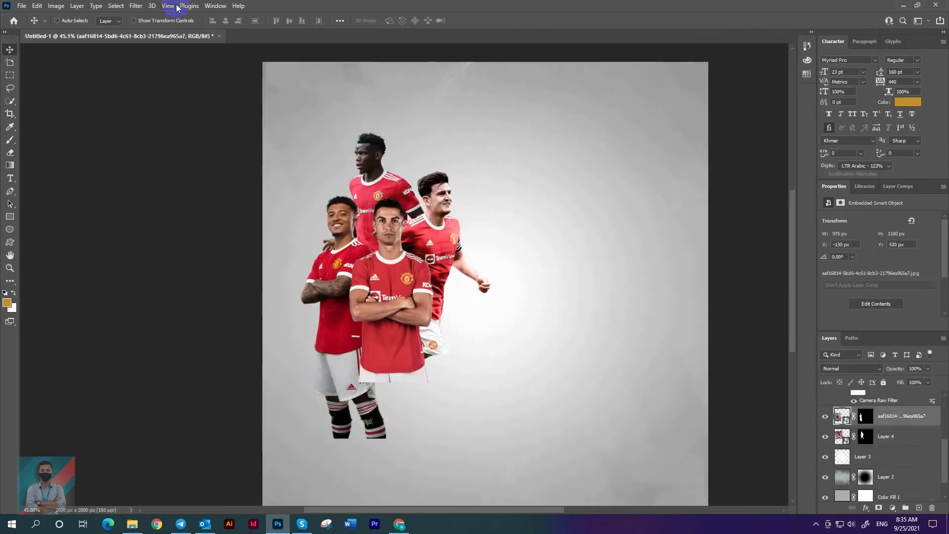
pyautogui.click(136, 5)
pyautogui.click(158, 17)
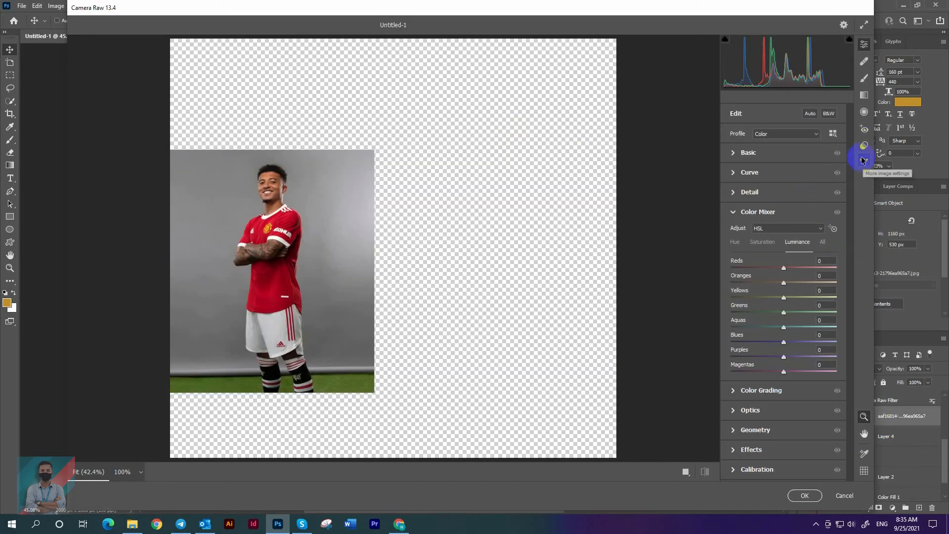
pyautogui.click(861, 160)
pyautogui.click(833, 200)
pyautogui.click(810, 496)
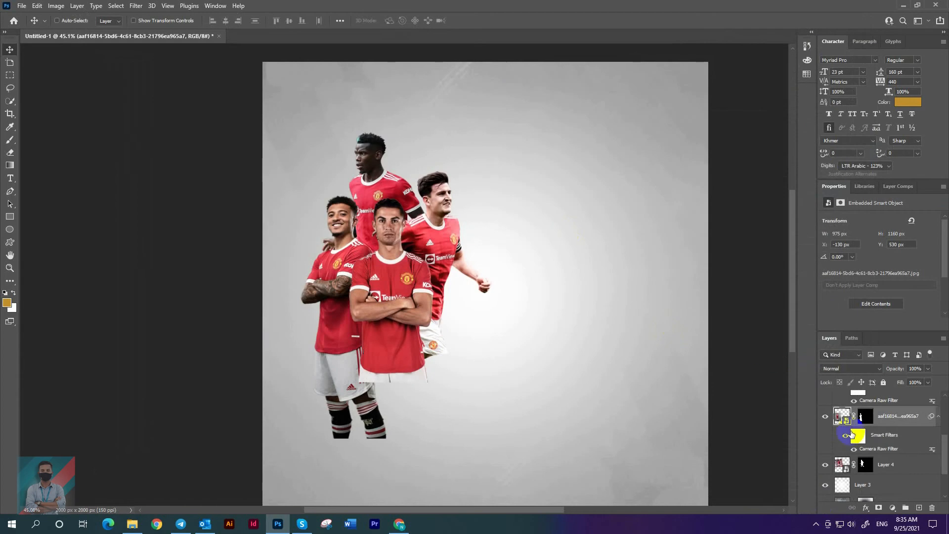
# - Apply the previous Camera Raw settings to Layer 4, with Color Mixer luminance at about Reds +17 and Yellows -9
pyautogui.scroll(-1, 851, 434)
pyautogui.click(848, 441)
pyautogui.click(137, 5)
pyautogui.click(159, 16)
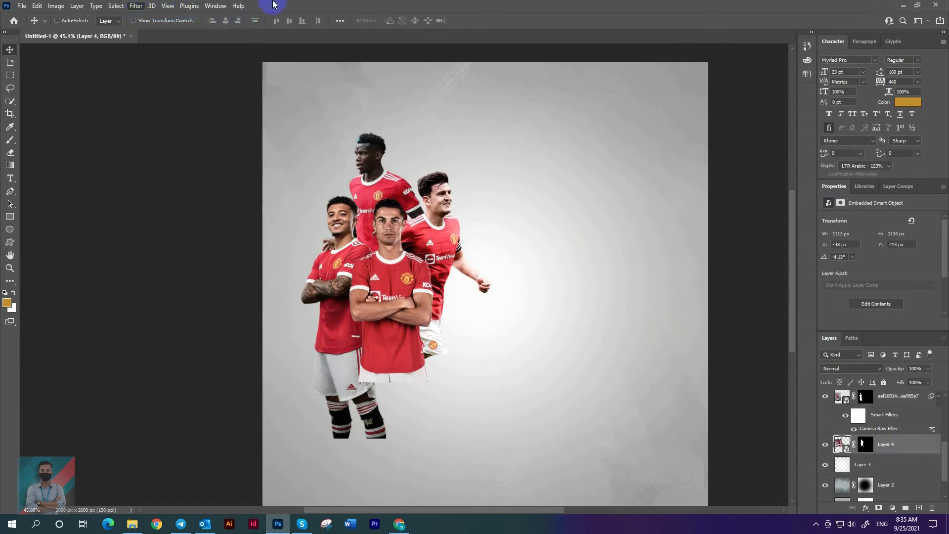
pyautogui.click(864, 163)
pyautogui.click(833, 200)
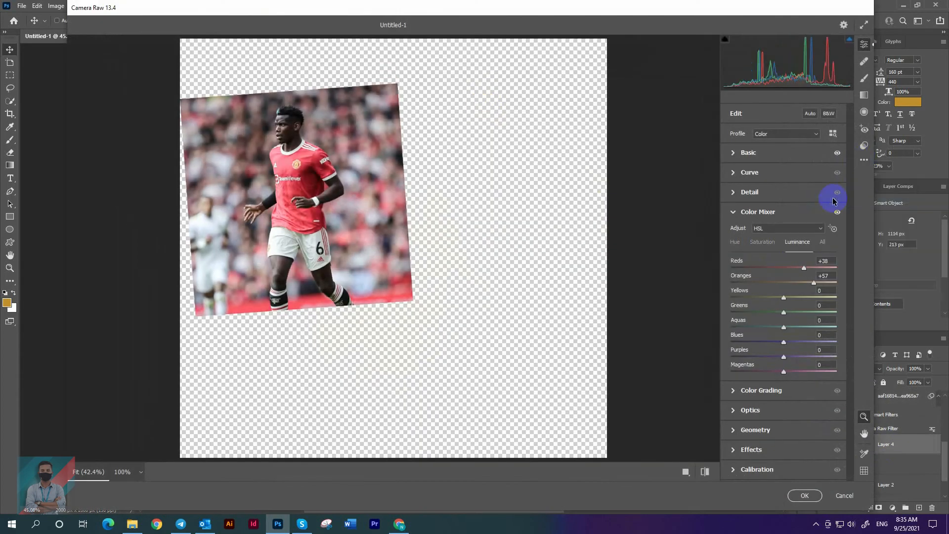
pyautogui.moveTo(806, 271); pyautogui.dragTo(794, 270)
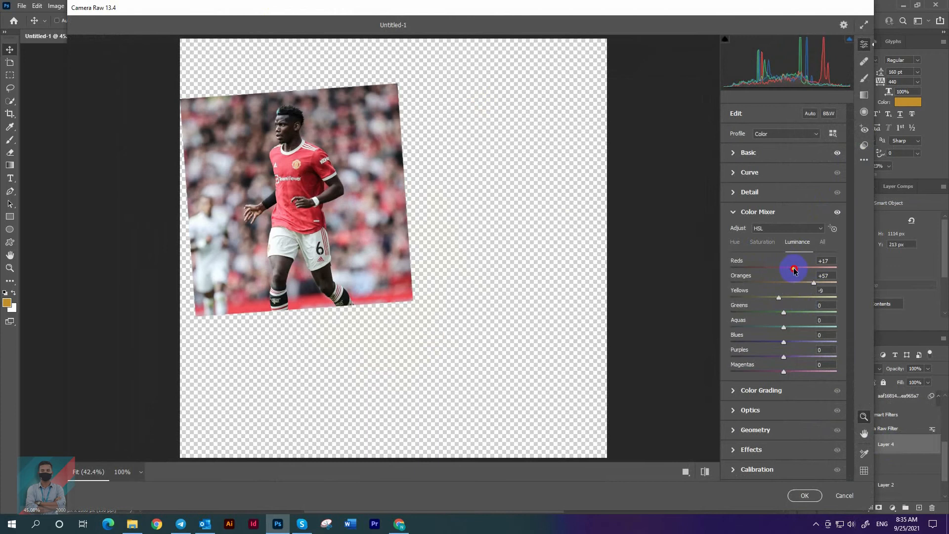
pyautogui.click(812, 496)
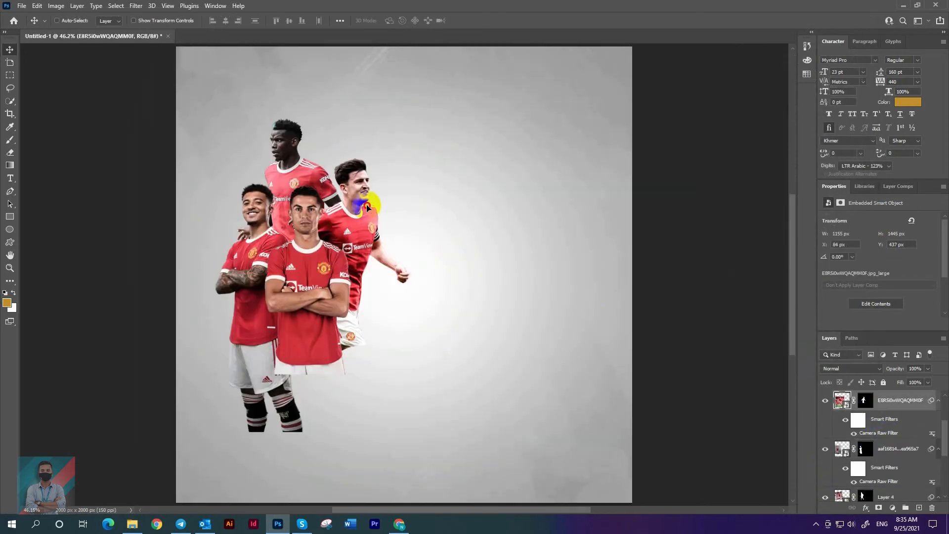
# - Regroup the cut-outs: shift the running player down and outward, Layer 4's player to the right, and the tattooed player slightly up and inward
pyautogui.moveTo(367, 207); pyautogui.dragTo(377, 216)
pyautogui.click(889, 494)
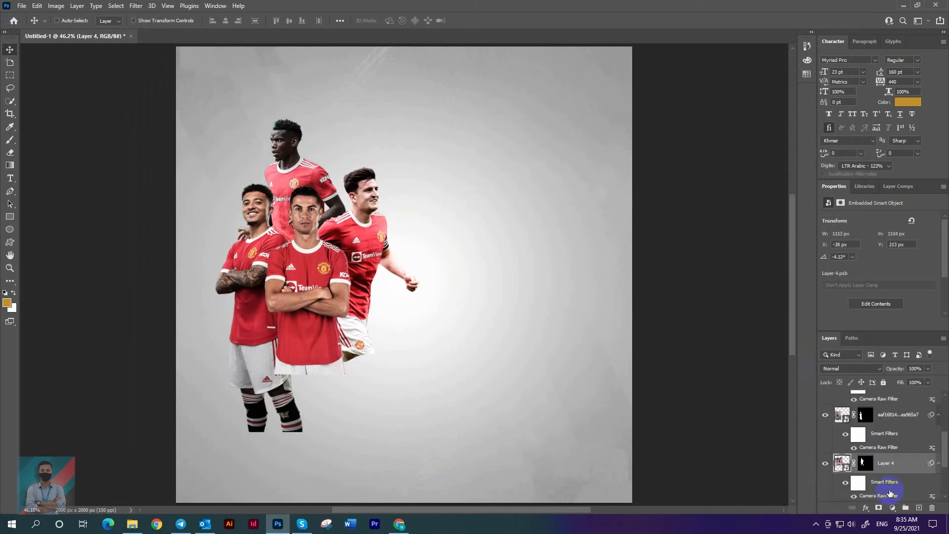
pyautogui.moveTo(414, 263); pyautogui.dragTo(426, 266)
pyautogui.click(889, 420)
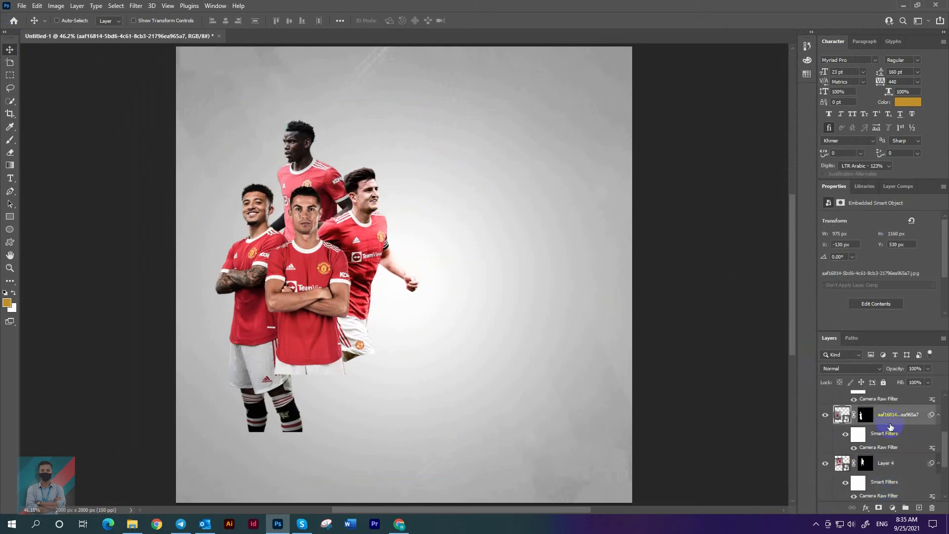
pyautogui.moveTo(478, 377); pyautogui.dragTo(483, 364)
# - Fade out the lower bodies of the tattooed player and Layer 4's player by painting their masks with a soft 400 px black brush
pyautogui.click(862, 414)
pyautogui.click(9, 142)
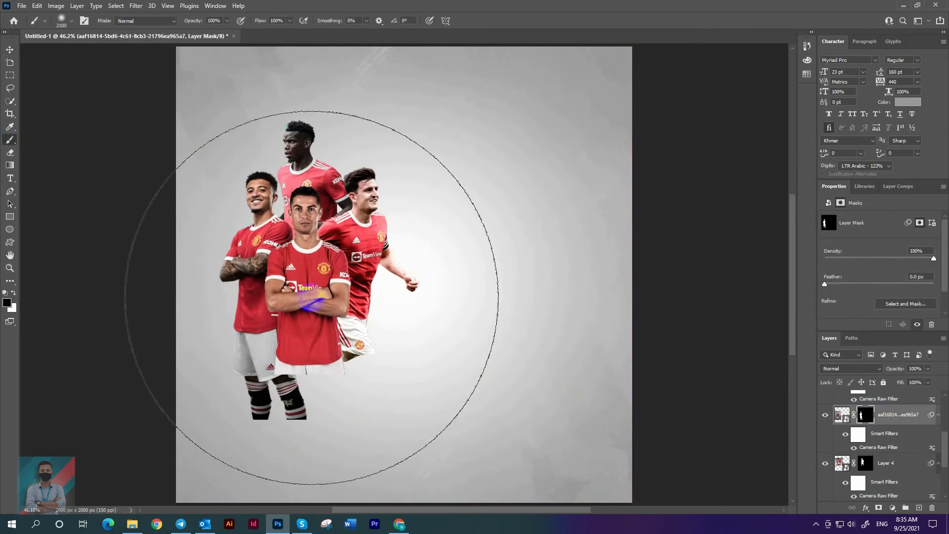
pyautogui.moveTo(267, 331)
pyautogui.mouseDown()
pyautogui.moveTo(222, 366)
pyautogui.moveTo(231, 391)
pyautogui.mouseUp()
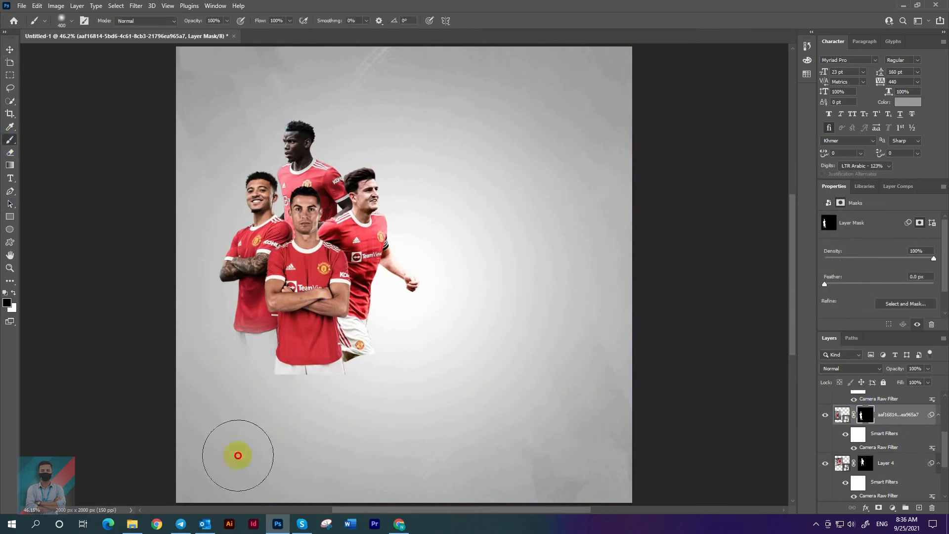
pyautogui.click(863, 462)
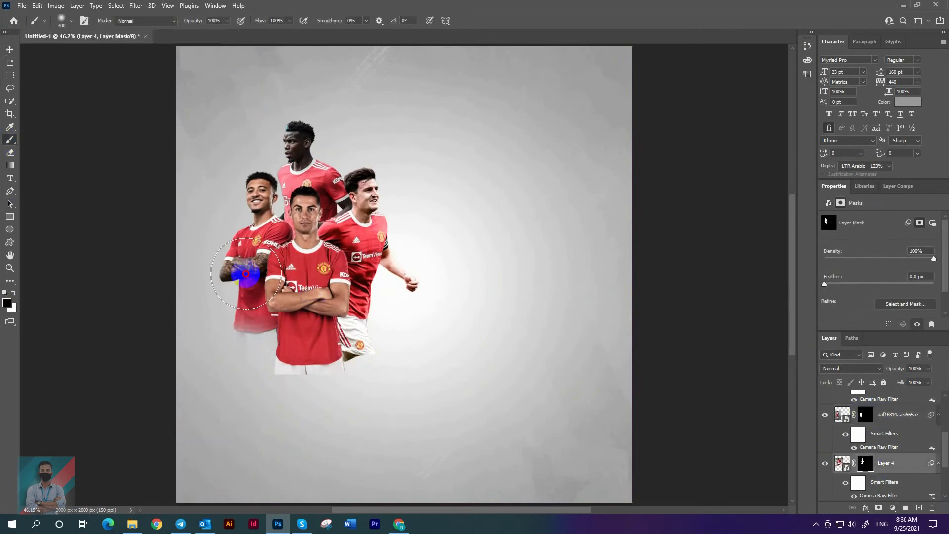
pyautogui.scroll(3, 886, 421)
# - Try to fade out the running player's shorts on the layer mask, and undo the strokes
pyautogui.click(864, 426)
pyautogui.moveTo(439, 368)
pyautogui.mouseDown()
pyautogui.moveTo(302, 379)
pyautogui.moveTo(399, 398)
pyautogui.moveTo(261, 384)
pyautogui.moveTo(458, 412)
pyautogui.mouseUp()
pyautogui.scroll(2, 938, 416)
pyautogui.click(865, 420)
pyautogui.hotkey('ctrl', 'z')
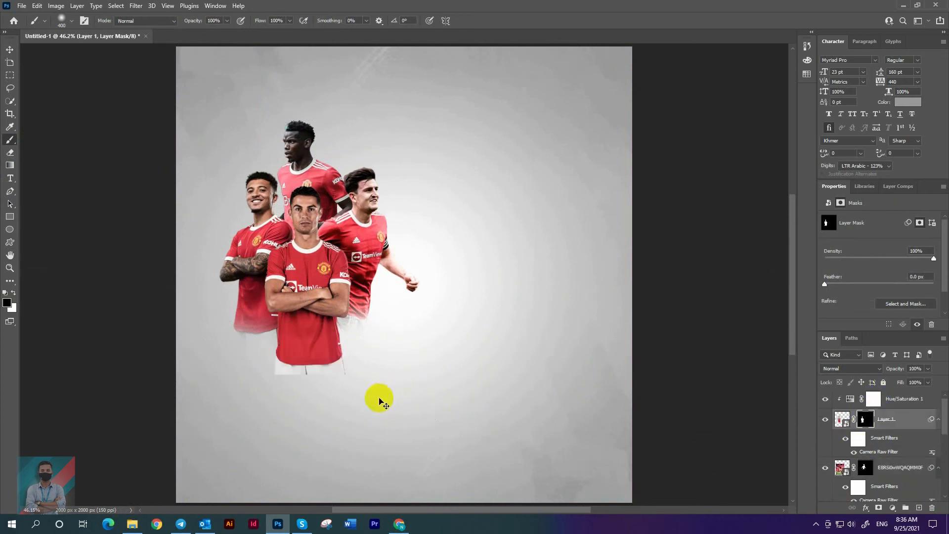
pyautogui.hotkey('ctrl', 'z')
# - Fade out the running player's shorts and the bottom of the front player's shirt by painting black on their layer masks
pyautogui.click(864, 467)
pyautogui.moveTo(326, 390)
pyautogui.mouseDown()
pyautogui.moveTo(355, 363)
pyautogui.moveTo(364, 383)
pyautogui.moveTo(287, 409)
pyautogui.moveTo(252, 399)
pyautogui.moveTo(352, 418)
pyautogui.moveTo(327, 402)
pyautogui.moveTo(260, 395)
pyautogui.moveTo(367, 405)
pyautogui.moveTo(429, 373)
pyautogui.moveTo(370, 388)
pyautogui.mouseUp()
pyautogui.click(864, 416)
pyautogui.moveTo(296, 377); pyautogui.dragTo(380, 380)
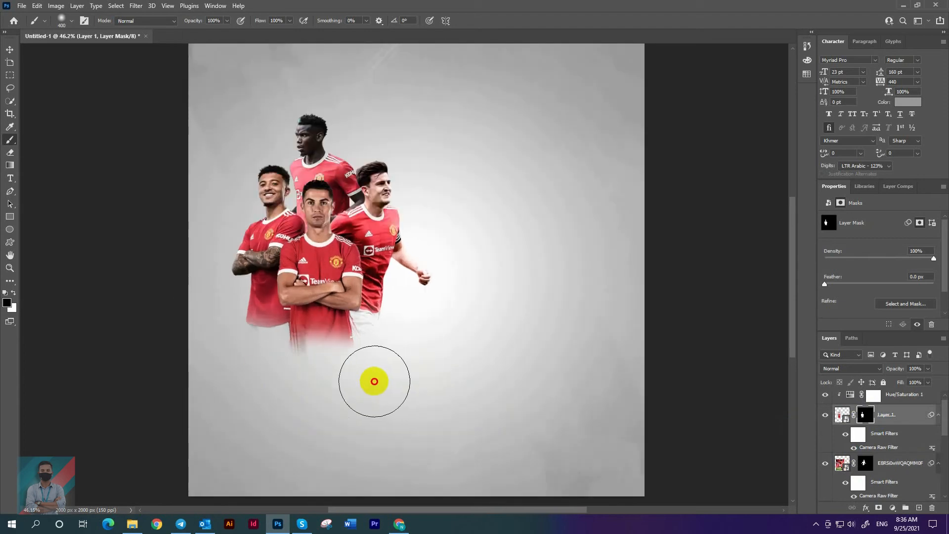
# - Touch up the faded lower edges of the three rear players on their layer masks with the soft brush
pyautogui.click(865, 463)
pyautogui.scroll(-4, 352, 350)
pyautogui.scroll(-3, 865, 435)
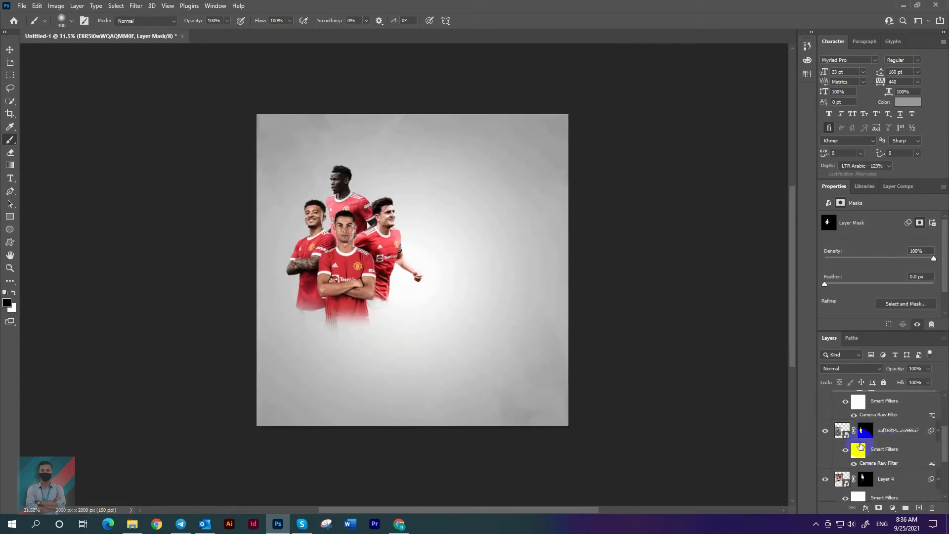
pyautogui.click(865, 430)
pyautogui.scroll(1, 316, 341)
pyautogui.scroll(1, 425, 333)
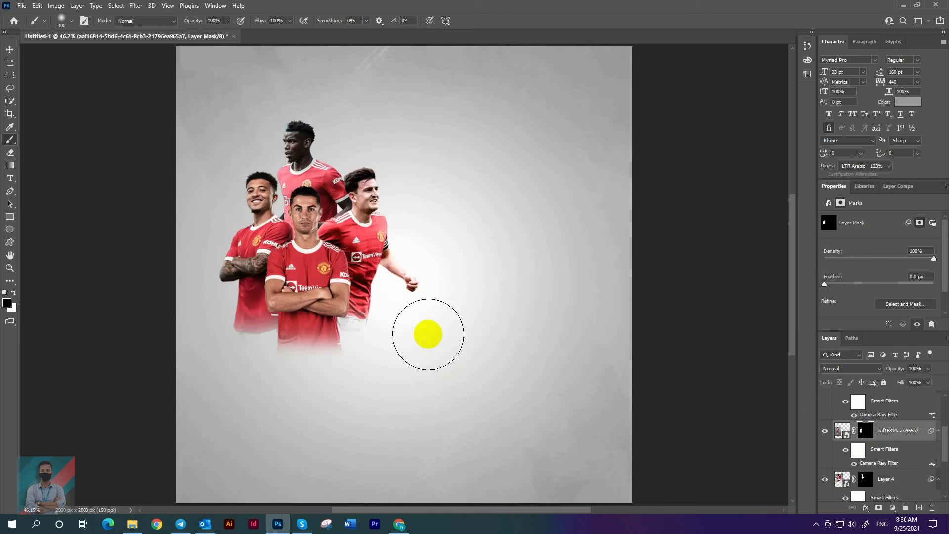
pyautogui.scroll(-1, 474, 285)
pyautogui.scroll(-2, 865, 444)
pyautogui.click(864, 438)
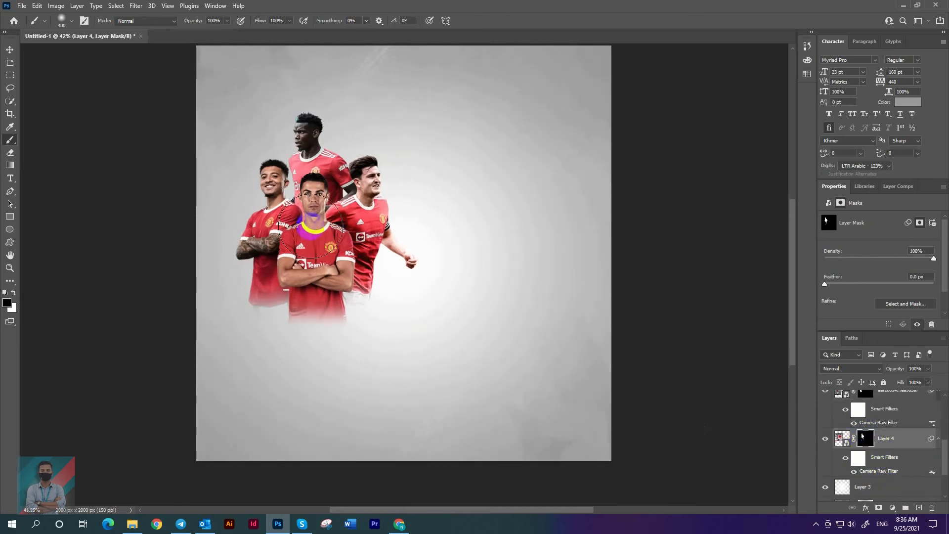
# - Add a new layer clipped to Layer 4 and paint soft black shadow on that player behind the front figures
pyautogui.click(9, 50)
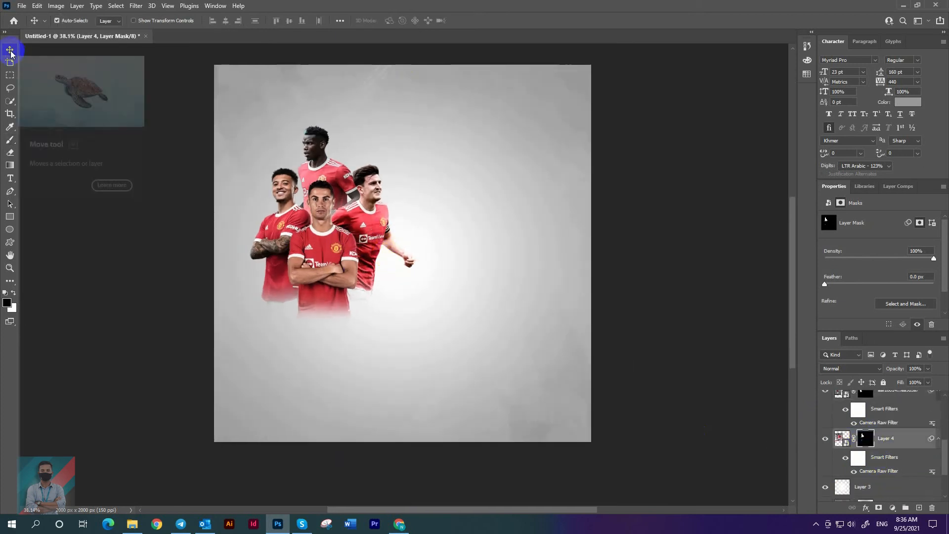
pyautogui.scroll(1, 450, 281)
pyautogui.moveTo(836, 399); pyautogui.dragTo(868, 477)
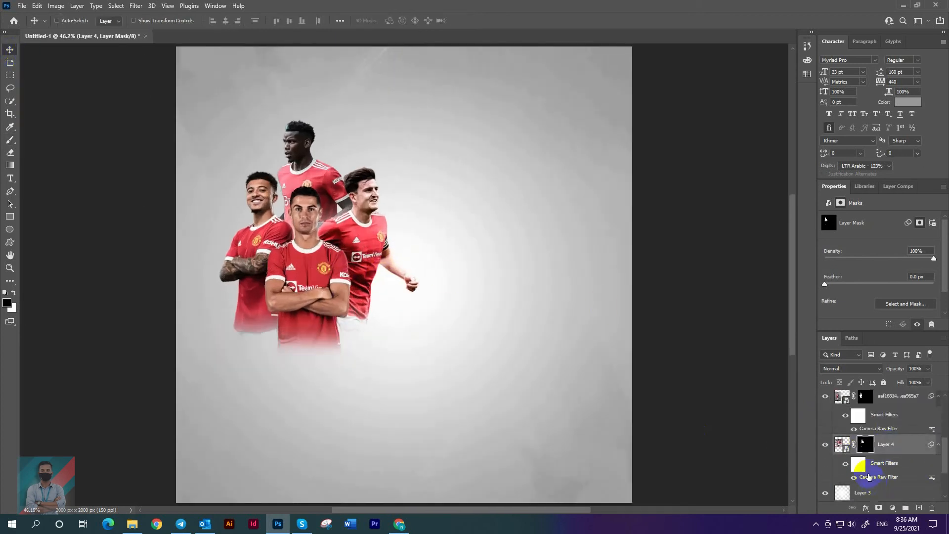
pyautogui.click(918, 508)
pyautogui.click(10, 140)
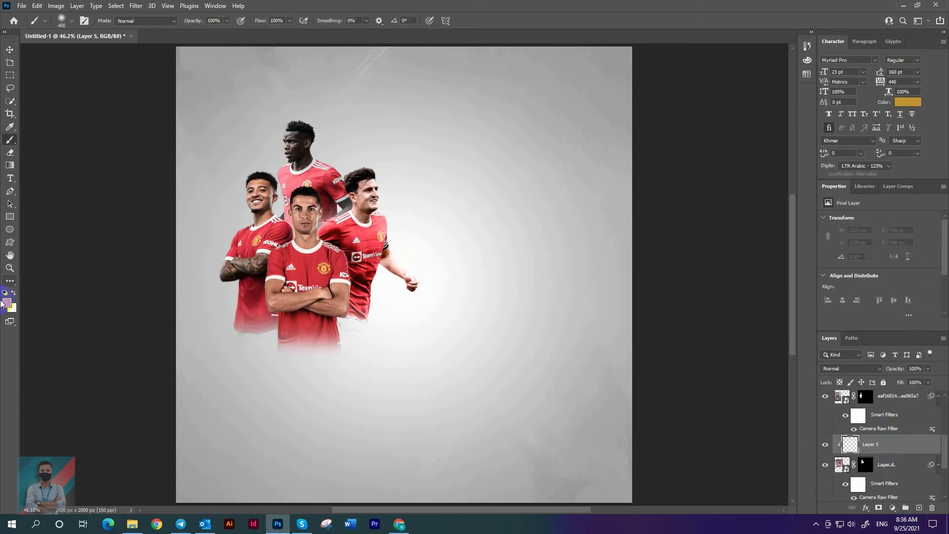
pyautogui.moveTo(310, 270)
pyautogui.mouseDown()
pyautogui.moveTo(334, 236)
pyautogui.moveTo(369, 296)
pyautogui.mouseUp()
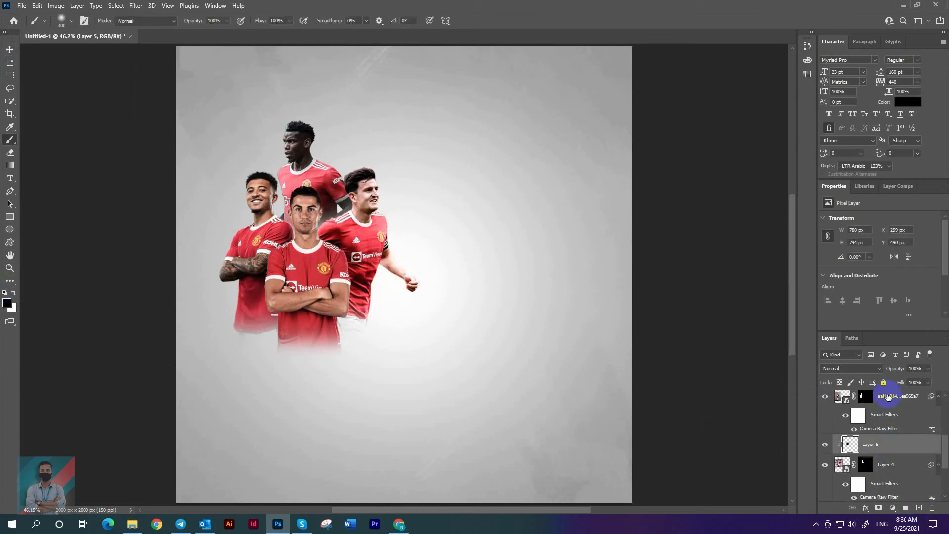
# - Add a new layer clipped to the tattooed player's layer and paint soft black shadow beside the front player
pyautogui.click(887, 397)
pyautogui.click(918, 507)
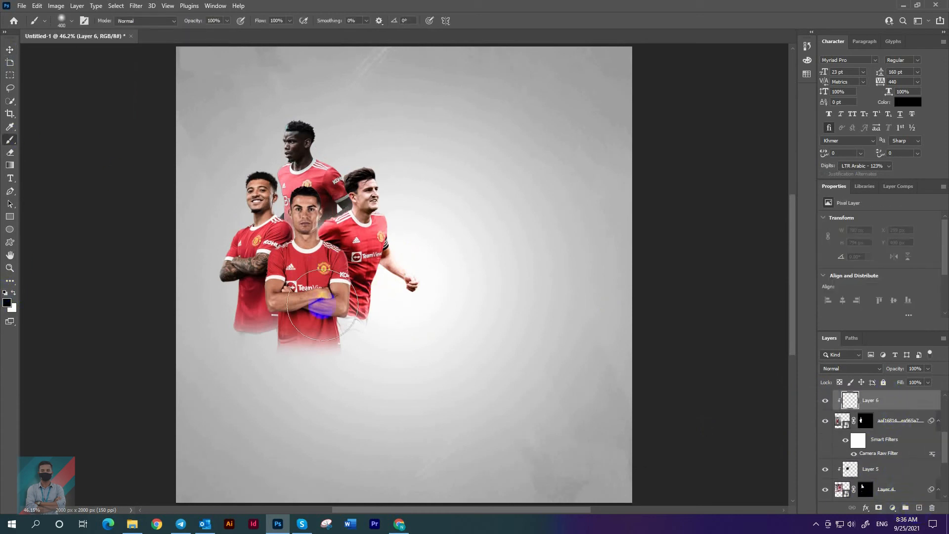
pyautogui.scroll(2, 885, 420)
# - Add a new layer clipped to the running player's layer and brush soft black shadow where he meets the front player
pyautogui.click(884, 399)
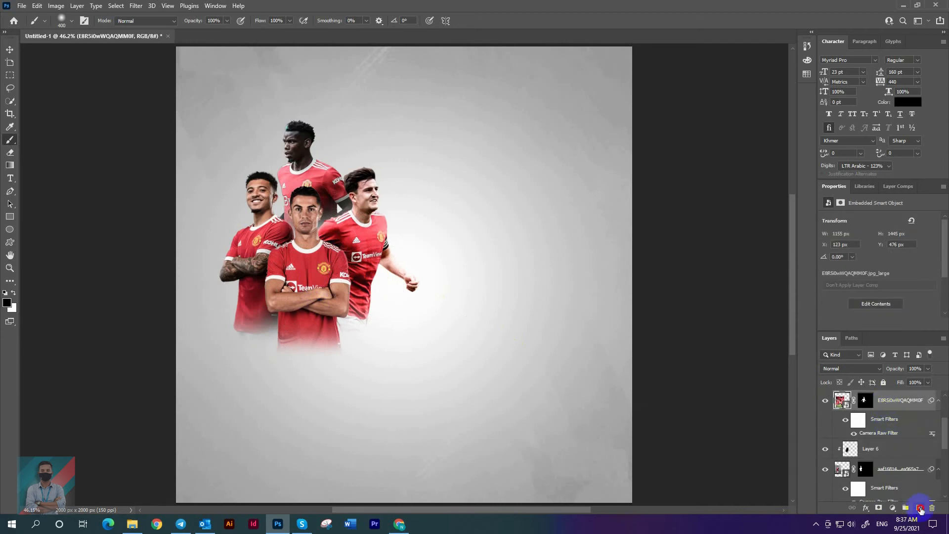
pyautogui.click(919, 507)
pyautogui.moveTo(315, 315)
pyautogui.mouseDown()
pyautogui.moveTo(363, 357)
pyautogui.moveTo(354, 325)
pyautogui.mouseUp()
pyautogui.scroll(-1, 354, 326)
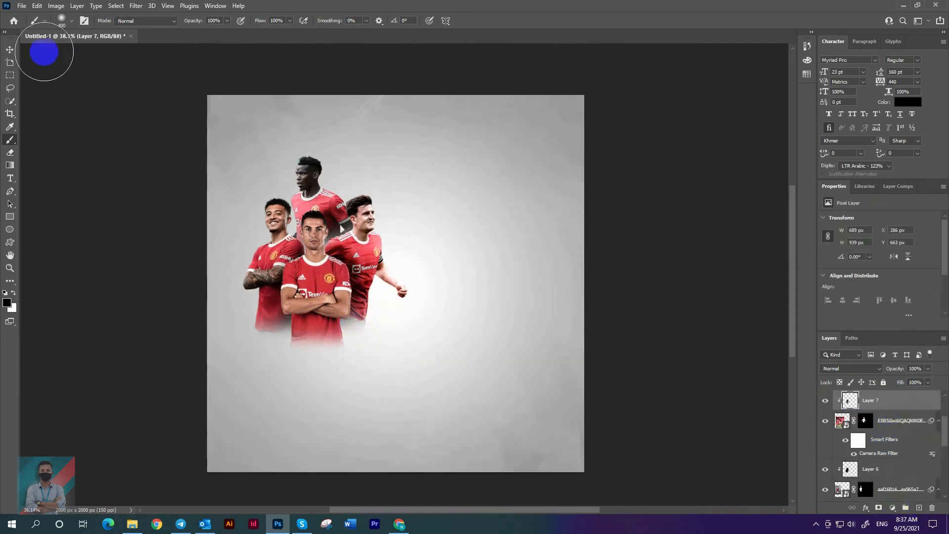
# - Group all the player layers with their clipped shadow and adjustment layers, and name the group Manu
pyautogui.press('v')
pyautogui.scroll(-1, 319, 242)
pyautogui.scroll(2, 326, 251)
pyautogui.scroll(3, 885, 422)
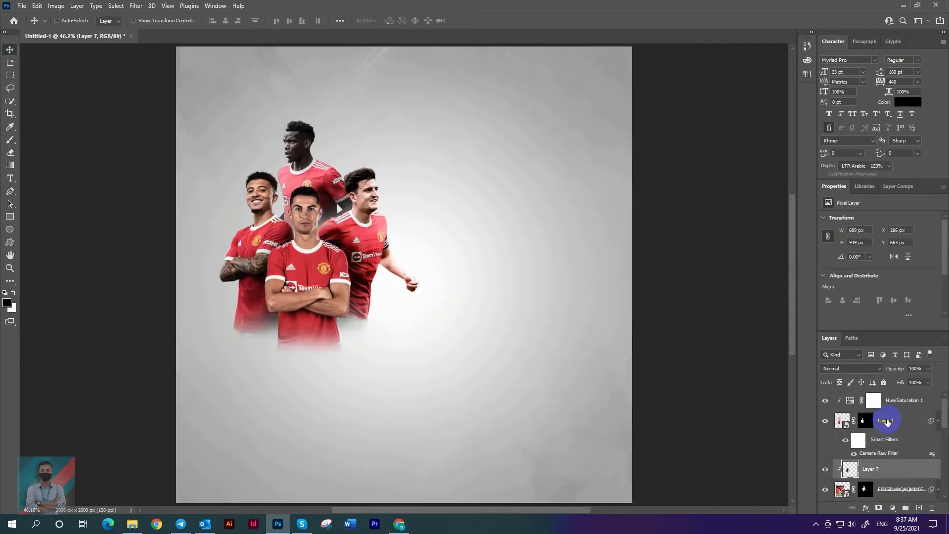
pyautogui.click(889, 401)
pyautogui.scroll(-9, 891, 440)
pyautogui.scroll(1, 877, 432)
pyautogui.keyDown('shift'); pyautogui.click(880, 424); pyautogui.keyUp('shift')
pyautogui.hotkey('ctrl', 'g')
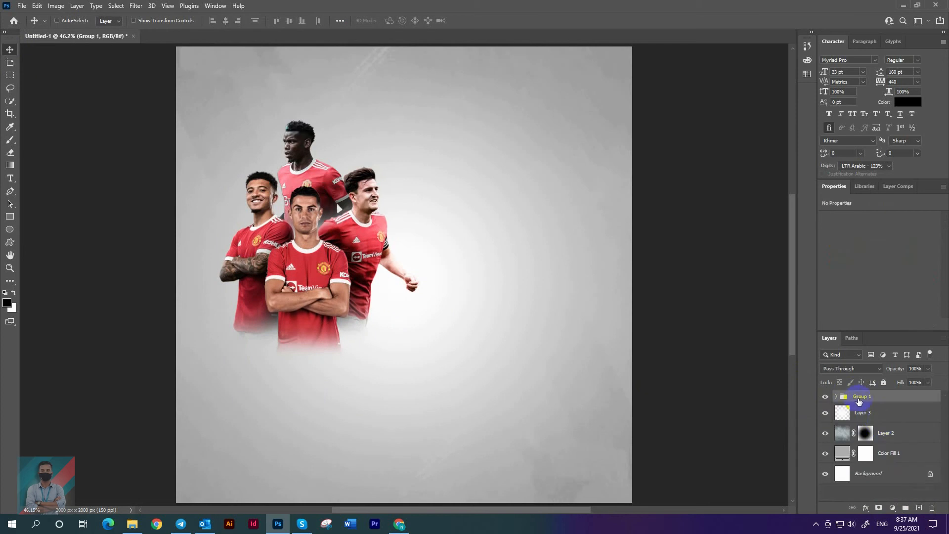
pyautogui.press('Return')
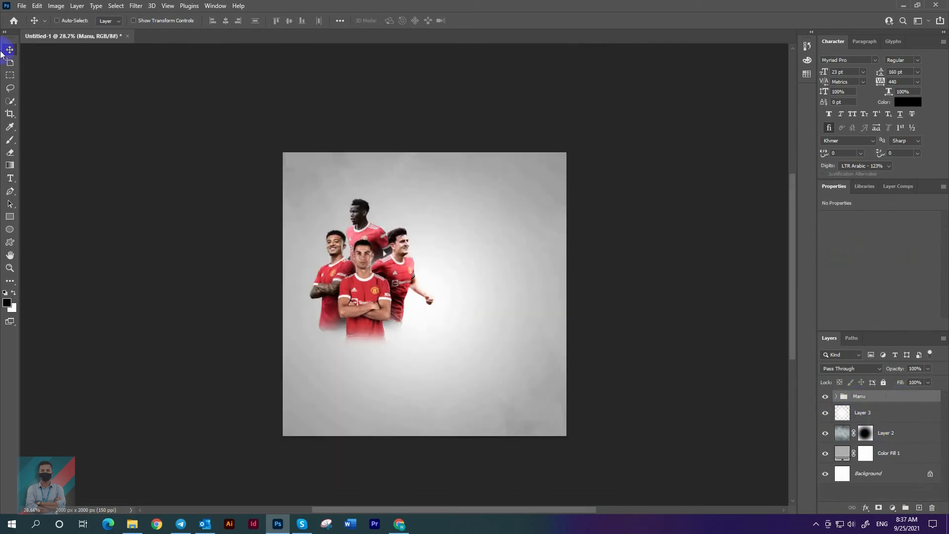
pyautogui.scroll(3, 337, 270)
# - Copy the line-up graphic with the yellow-shirted goalkeeper from Chrome and paste it into the Photoshop poster above the Manu group
pyautogui.click(399, 523)
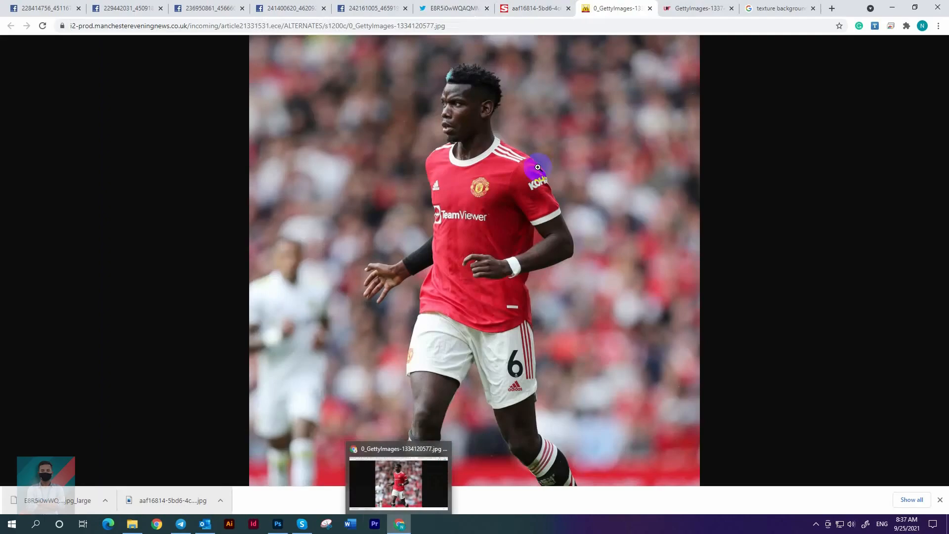
pyautogui.click(453, 7)
pyautogui.click(383, 6)
pyautogui.click(287, 7)
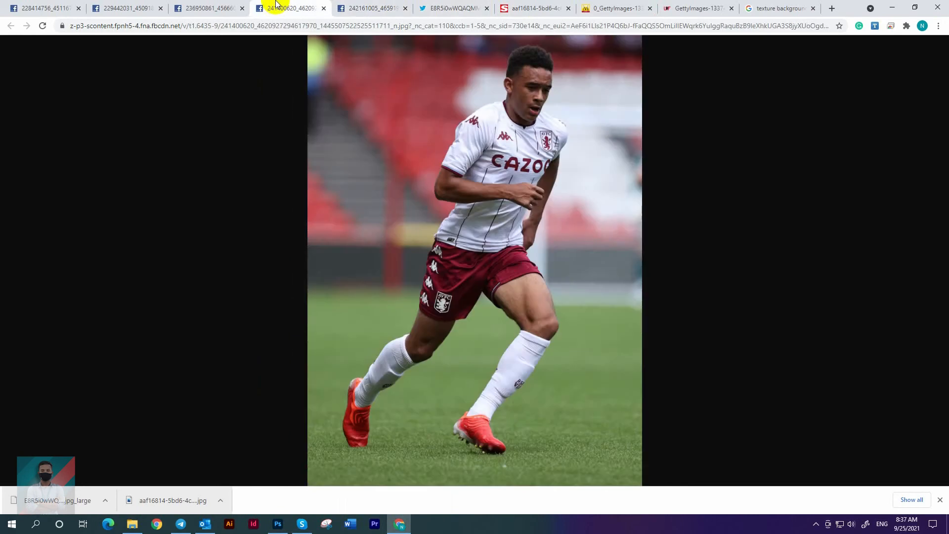
pyautogui.click(210, 7)
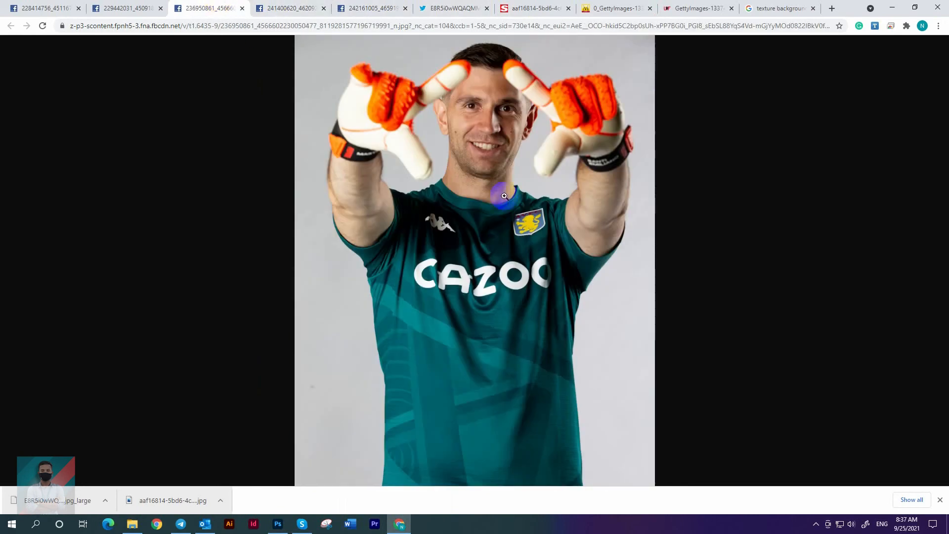
pyautogui.click(374, 5)
pyautogui.rightClick(543, 237)
pyautogui.click(593, 262)
pyautogui.click(278, 523)
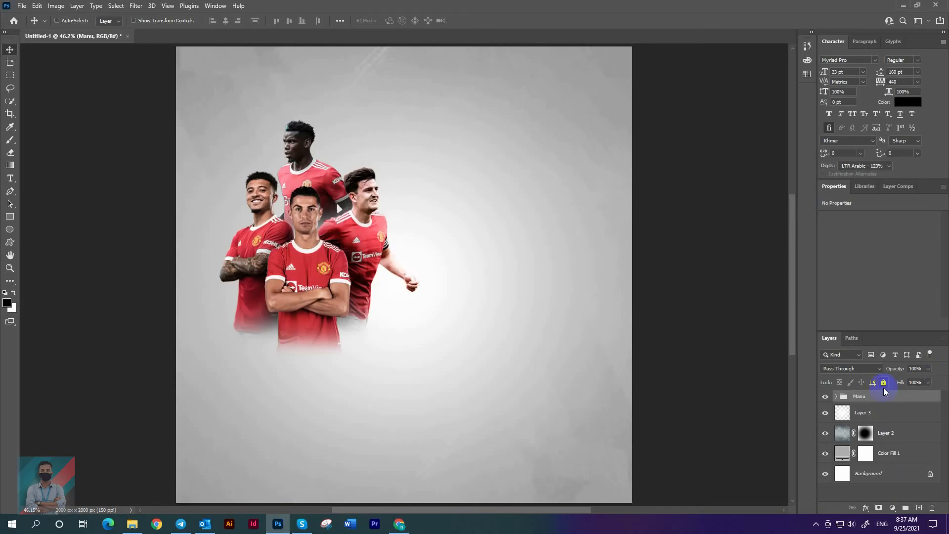
pyautogui.hotkey('ctrl', 'v')
# - Select the yellow-shirted goalkeeper in the pasted graphic with the Object Selection tool
pyautogui.scroll(3, 498, 272)
pyautogui.click(9, 102)
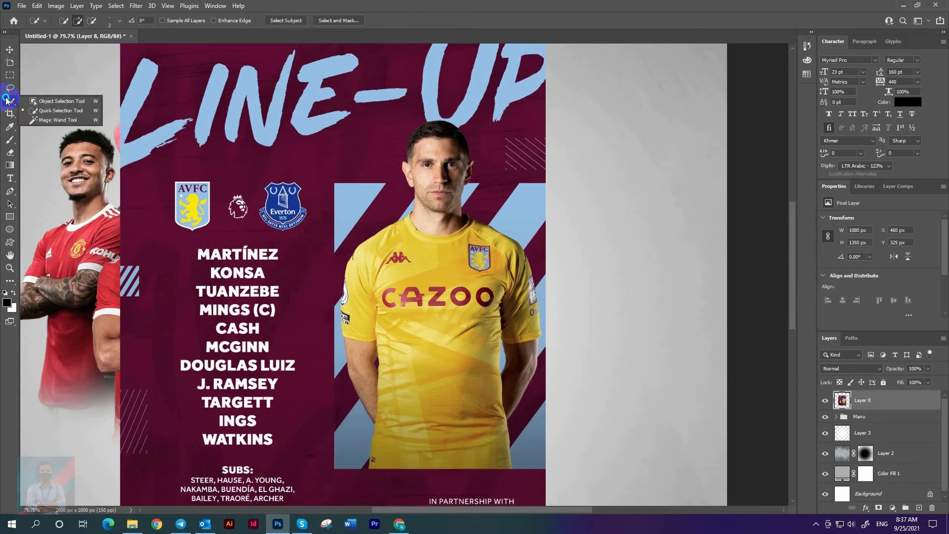
pyautogui.click(39, 99)
pyautogui.scroll(-2, 480, 203)
pyautogui.moveTo(352, 122); pyautogui.dragTo(533, 438)
pyautogui.scroll(5, 463, 161)
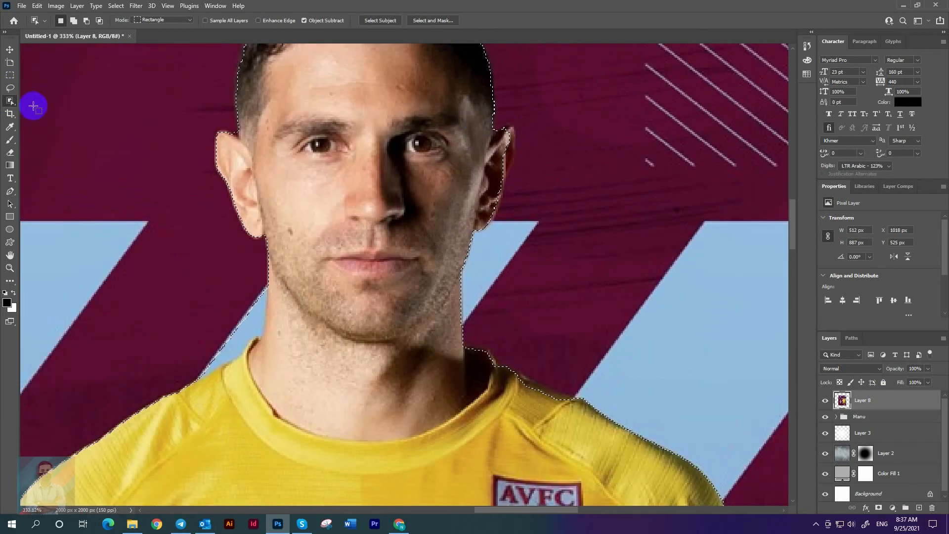
# - Refine the goalkeeper's selection outline around both ears with the Quick Selection tool
pyautogui.rightClick(9, 101)
pyautogui.click(41, 110)
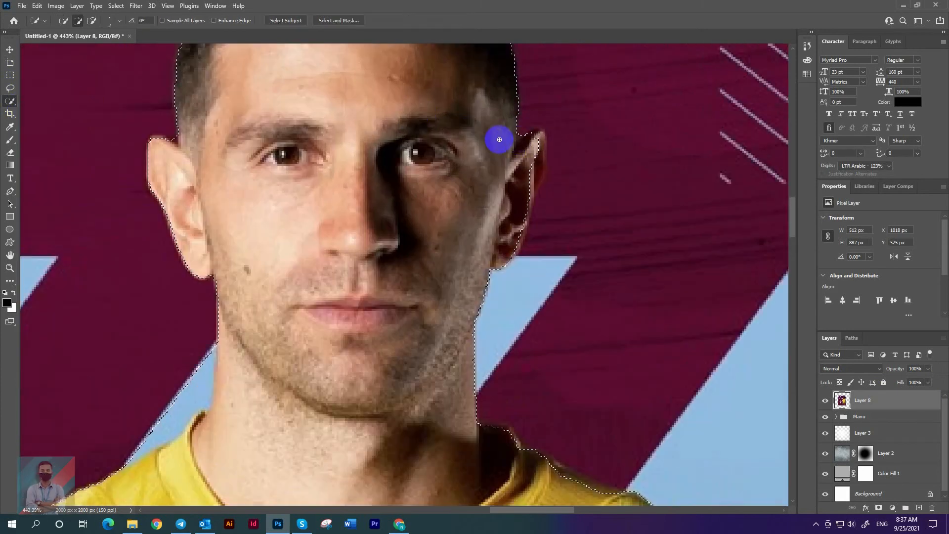
pyautogui.scroll(2, 520, 139)
pyautogui.scroll(-1, 529, 143)
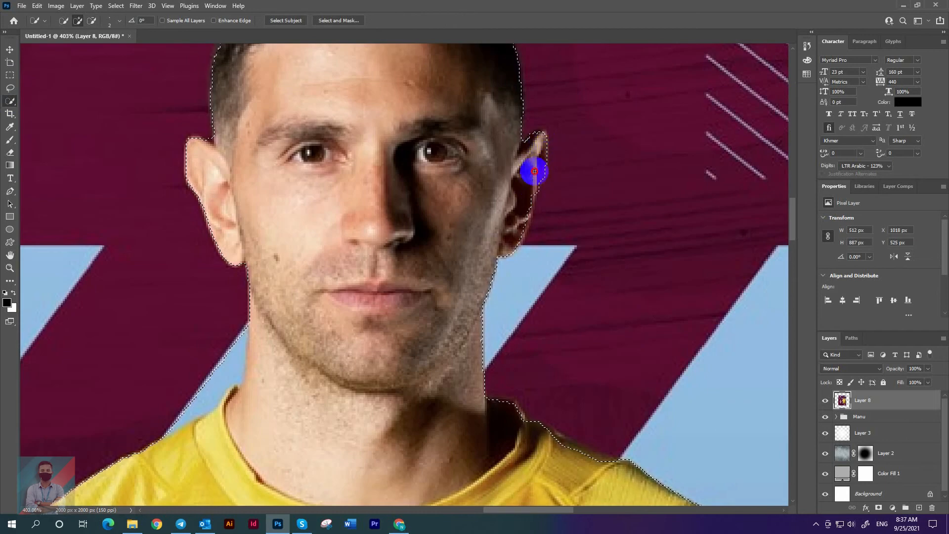
pyautogui.scroll(1, 518, 236)
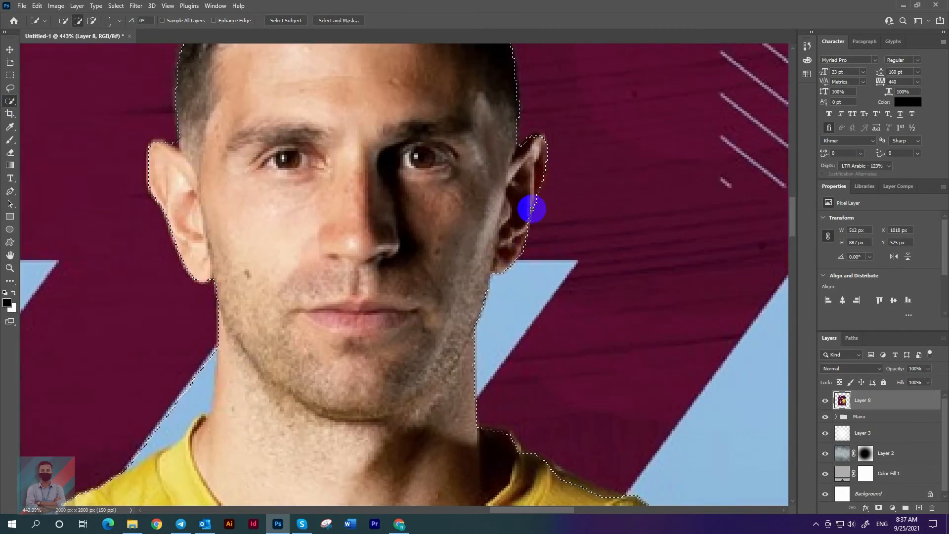
pyautogui.scroll(-1, 524, 254)
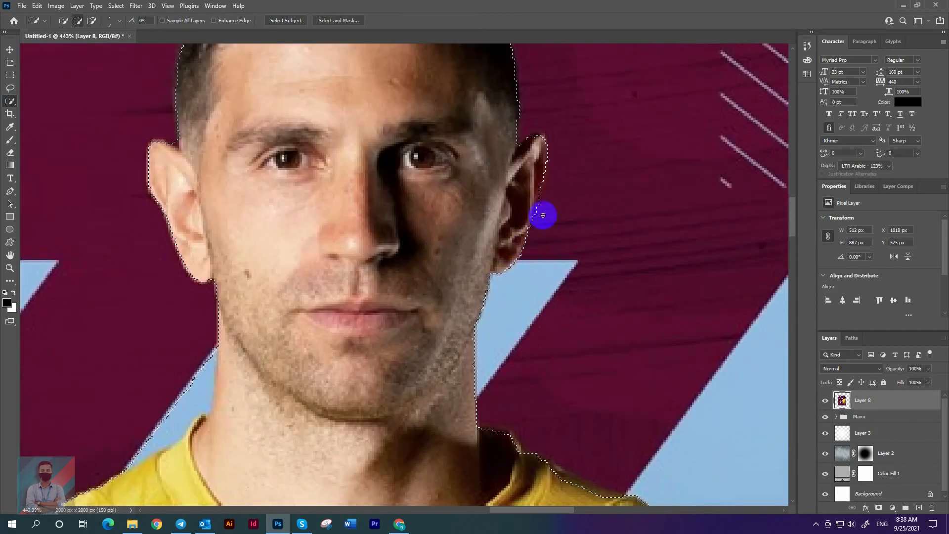
pyautogui.scroll(1, 533, 170)
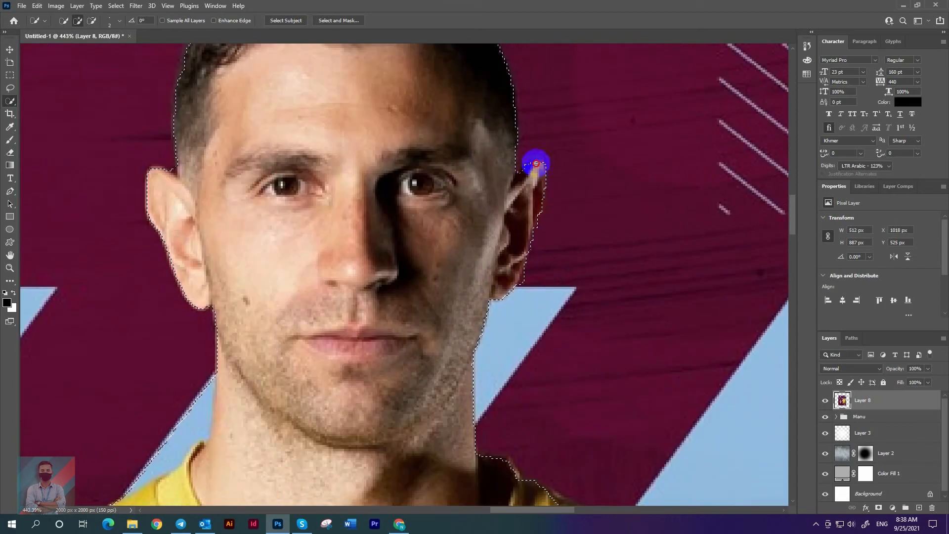
pyautogui.scroll(-1, 540, 195)
pyautogui.scroll(1, 305, 169)
pyautogui.keyDown('alt'); pyautogui.click(311, 178); pyautogui.keyUp('alt')
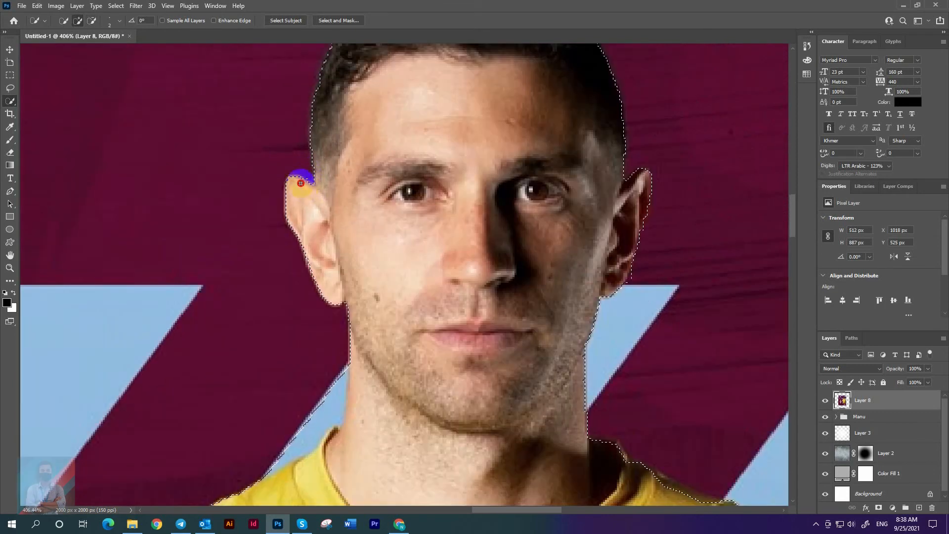
# - Remove the background beside the goalkeeper's neck and between his arm and torso from the selection
pyautogui.scroll(-1, 299, 220)
pyautogui.scroll(1, 317, 334)
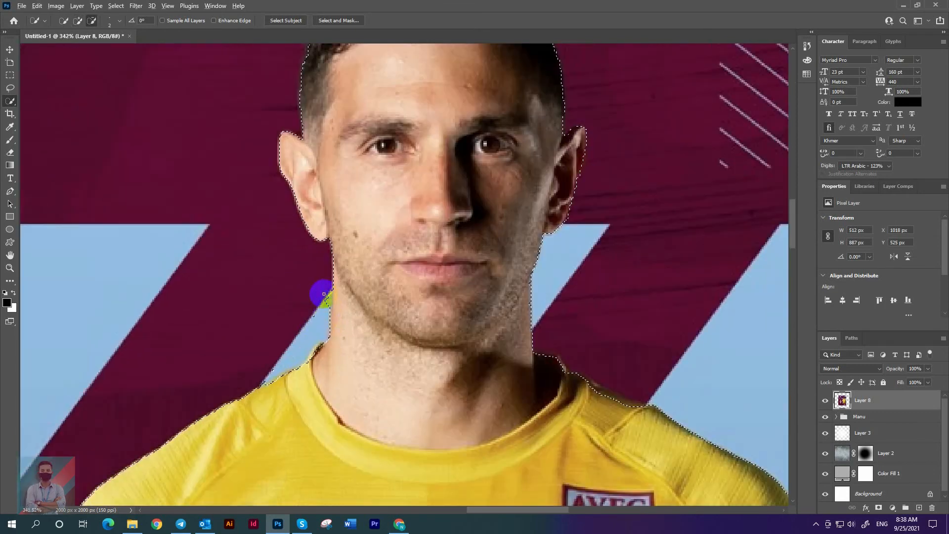
pyautogui.scroll(-1, 282, 316)
pyautogui.scroll(3, 312, 313)
pyautogui.scroll(-3, 312, 314)
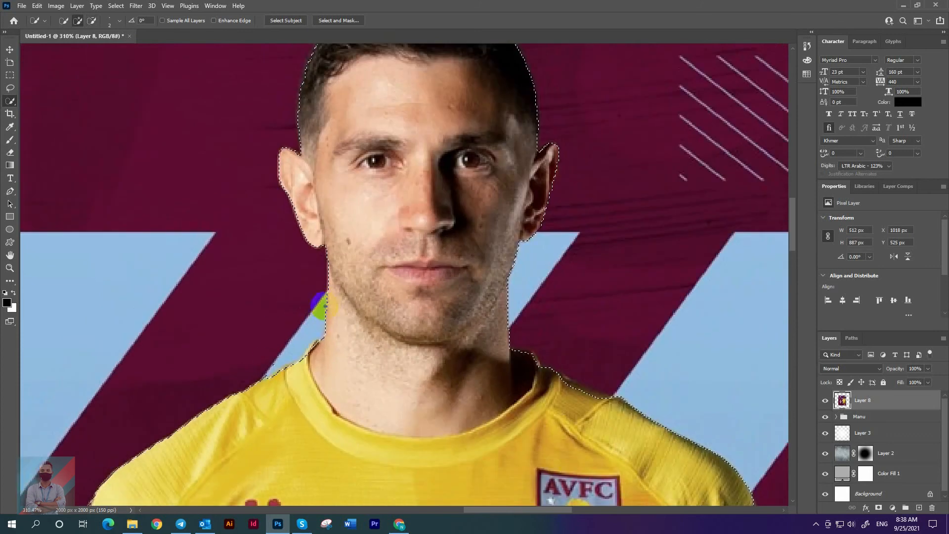
pyautogui.scroll(-4, 272, 365)
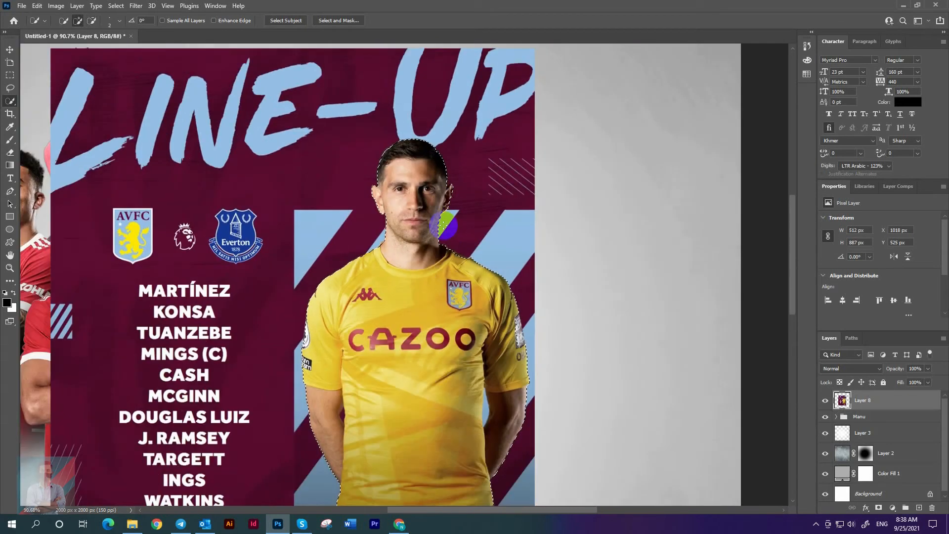
pyautogui.scroll(3, 500, 394)
pyautogui.scroll(2, 500, 394)
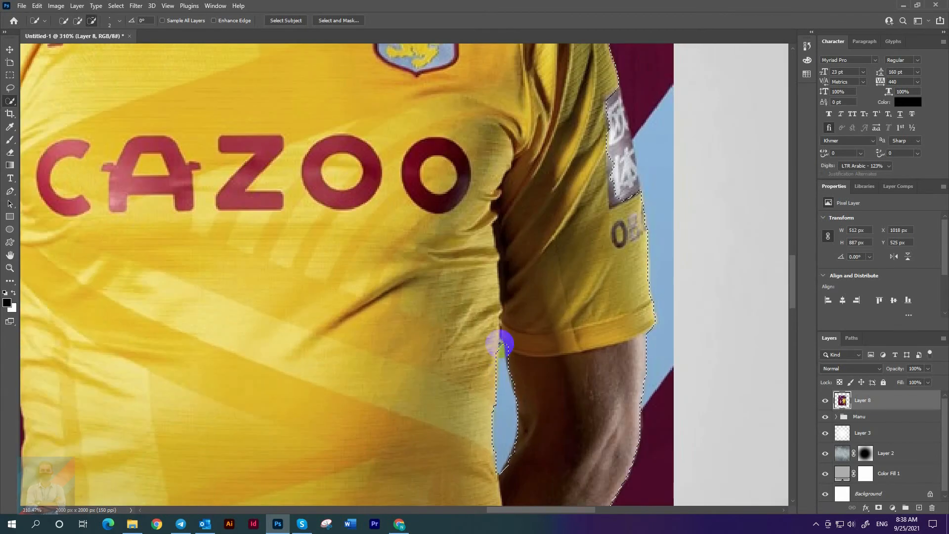
pyautogui.scroll(-5, 500, 345)
# - Refine the goalkeeper's selection in Select and Mask with Feather 0.6 px and Shift Edge -37%, and add it as a layer mask
pyautogui.click(334, 20)
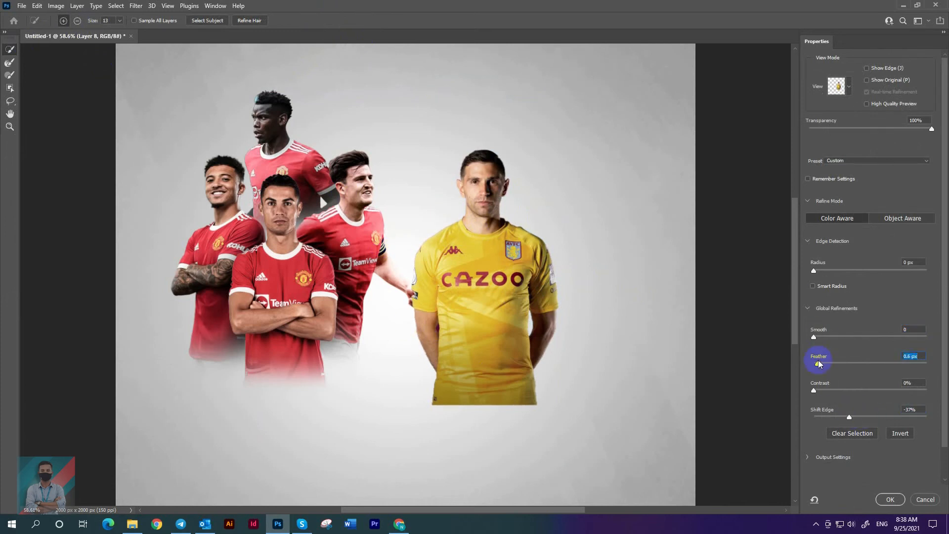
pyautogui.press('Return')
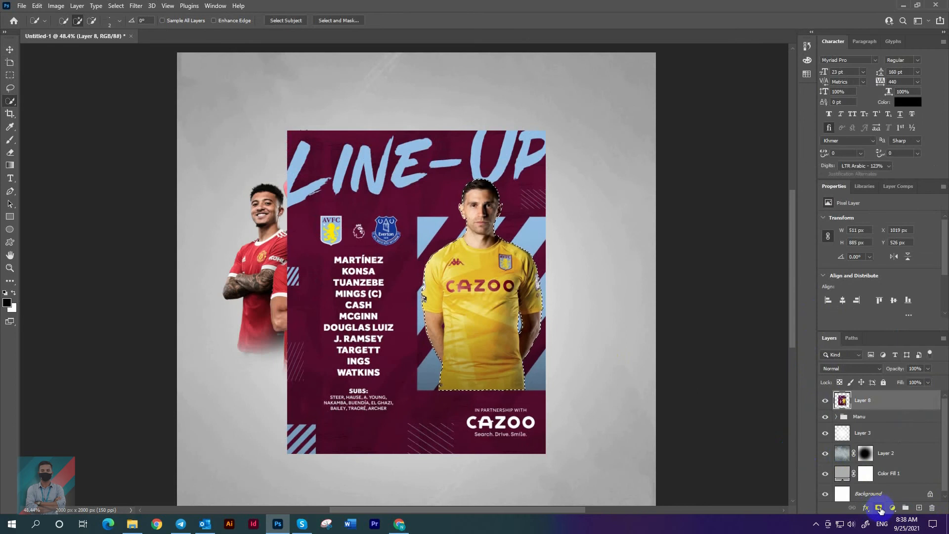
pyautogui.click(878, 507)
pyautogui.scroll(7, 477, 188)
pyautogui.scroll(-10, 296, 201)
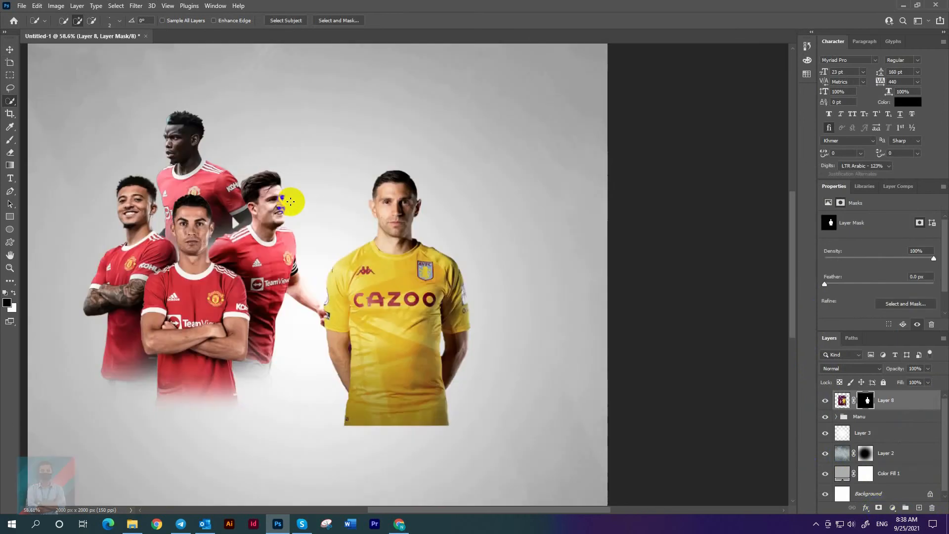
# - Convert Layer 8 to a smart object, scale the goalkeeper to 87.57%, and place him to the right of the red-shirted players
pyautogui.rightClick(893, 402)
pyautogui.click(802, 232)
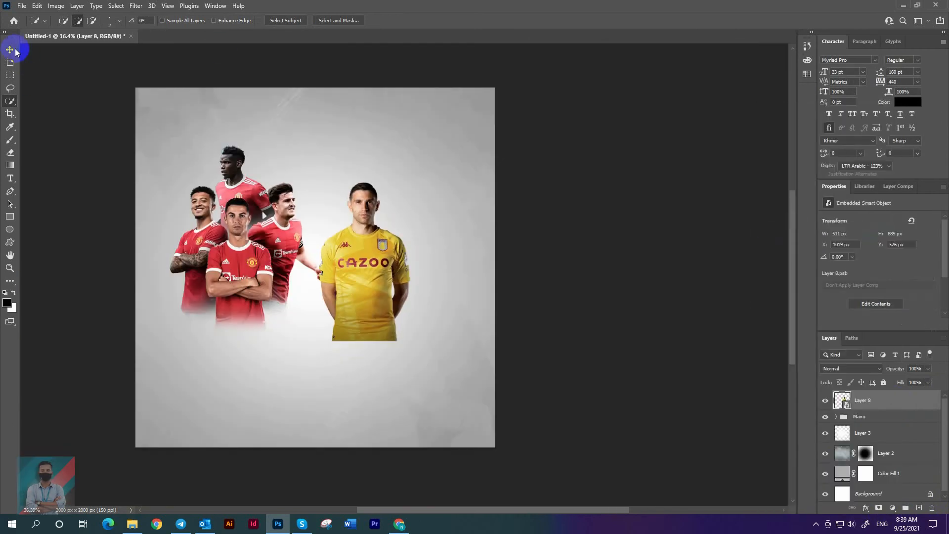
pyautogui.hotkey('ctrl', 't')
pyautogui.moveTo(364, 169); pyautogui.dragTo(366, 200)
pyautogui.moveTo(364, 340); pyautogui.dragTo(366, 335)
pyautogui.moveTo(380, 275); pyautogui.dragTo(395, 275)
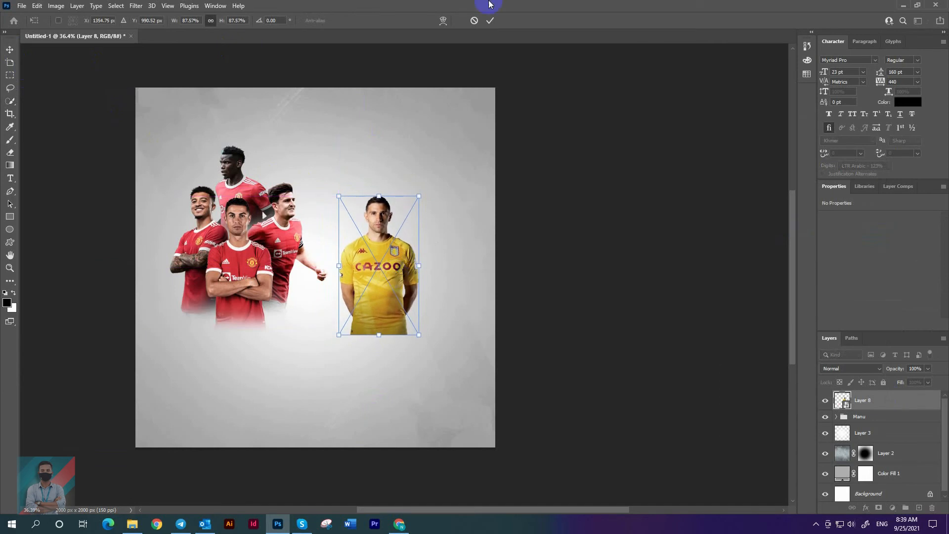
pyautogui.click(490, 20)
# - Copy the photo of the running player in the white shirt from Chrome and paste it into the Photoshop poster above the goalkeeper
pyautogui.scroll(2, 509, 275)
pyautogui.click(398, 524)
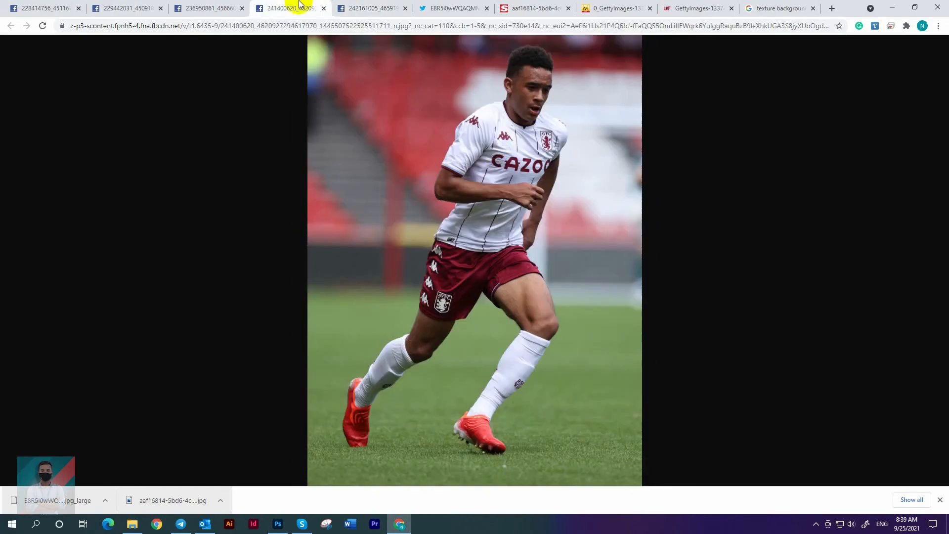
pyautogui.rightClick(492, 174)
pyautogui.click(541, 185)
pyautogui.click(278, 523)
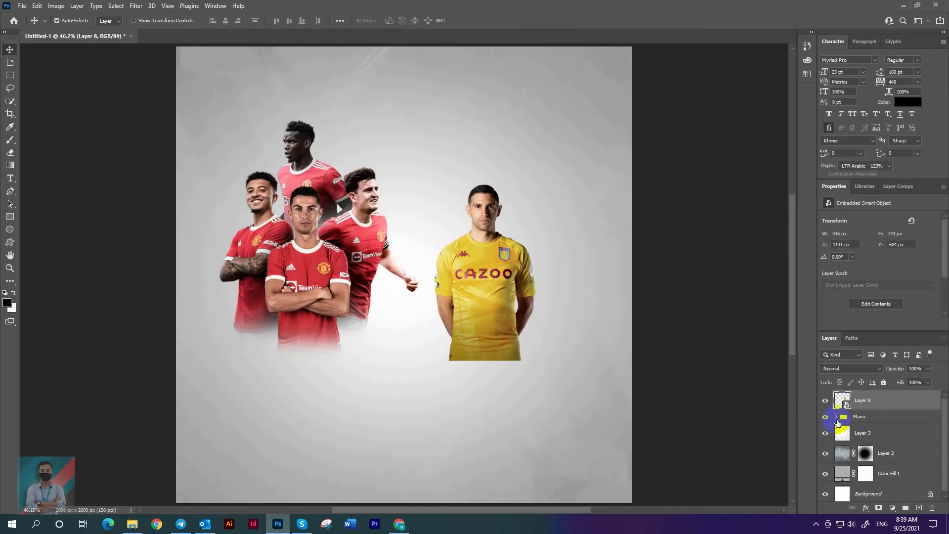
pyautogui.hotkey('ctrl', 'v')
# - Select the running player in the pasted photo with Select Subject
pyautogui.scroll(8, 439, 188)
pyautogui.scroll(-5, 440, 188)
pyautogui.click(9, 100)
pyautogui.click(289, 19)
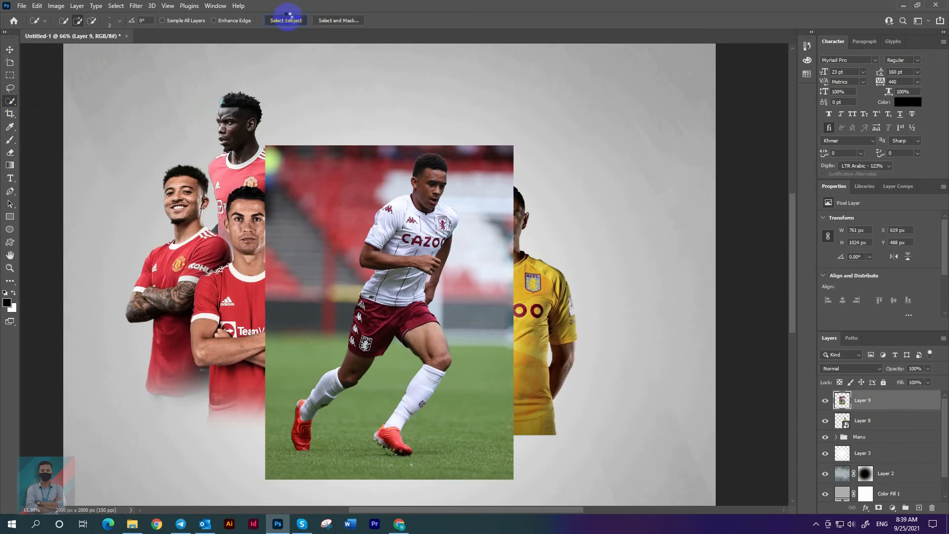
pyautogui.scroll(10, 478, 201)
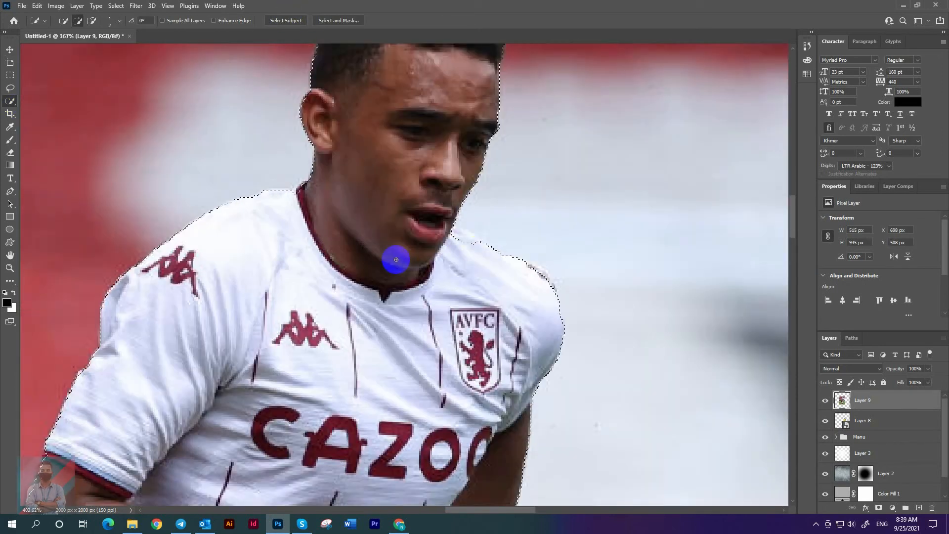
pyautogui.scroll(-3, 476, 238)
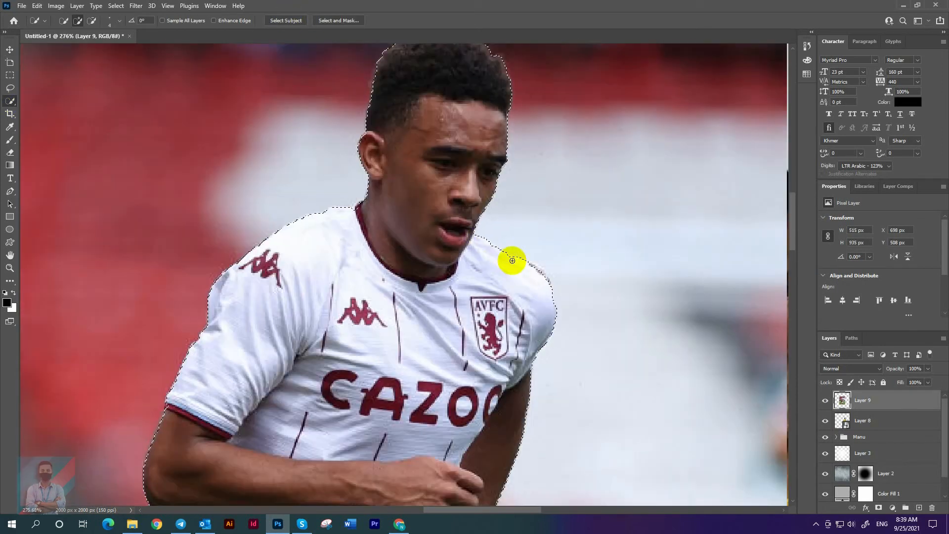
# - Refine the running player's selection along his shoulder and ear, and exclude the background gap between his arm and torso
pyautogui.moveTo(510, 257)
pyautogui.mouseDown()
pyautogui.moveTo(545, 275)
pyautogui.moveTo(558, 302)
pyautogui.moveTo(539, 286)
pyautogui.mouseUp()
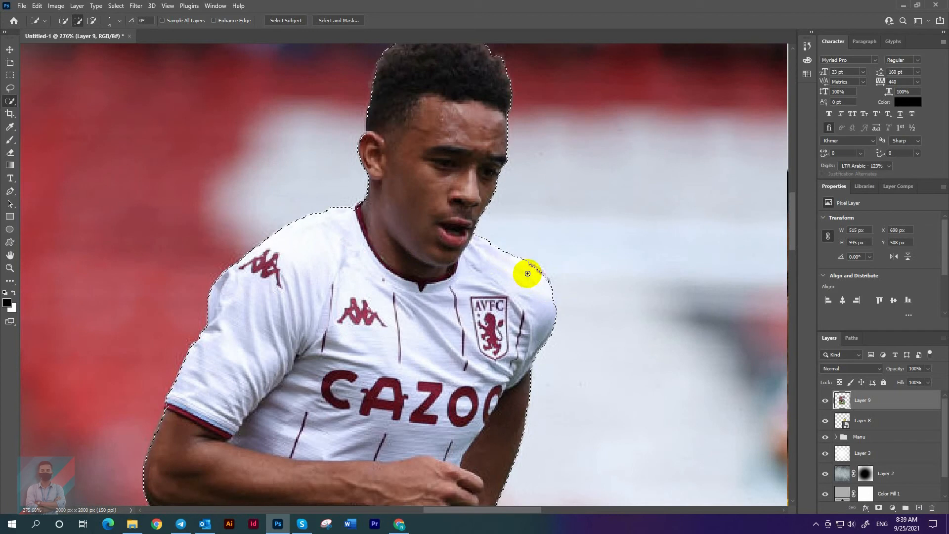
pyautogui.scroll(-4, 328, 222)
pyautogui.scroll(2, 381, 206)
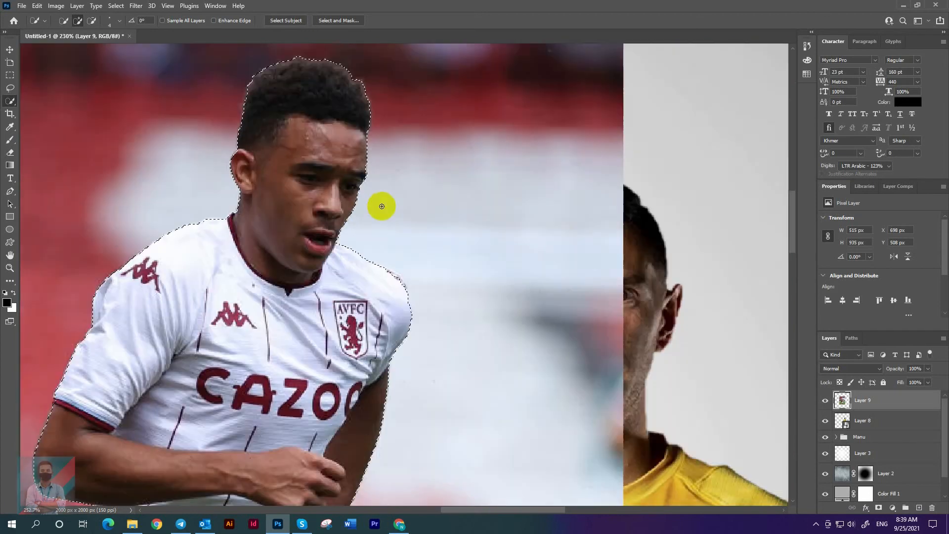
pyautogui.scroll(-2, 382, 206)
pyautogui.scroll(4, 299, 169)
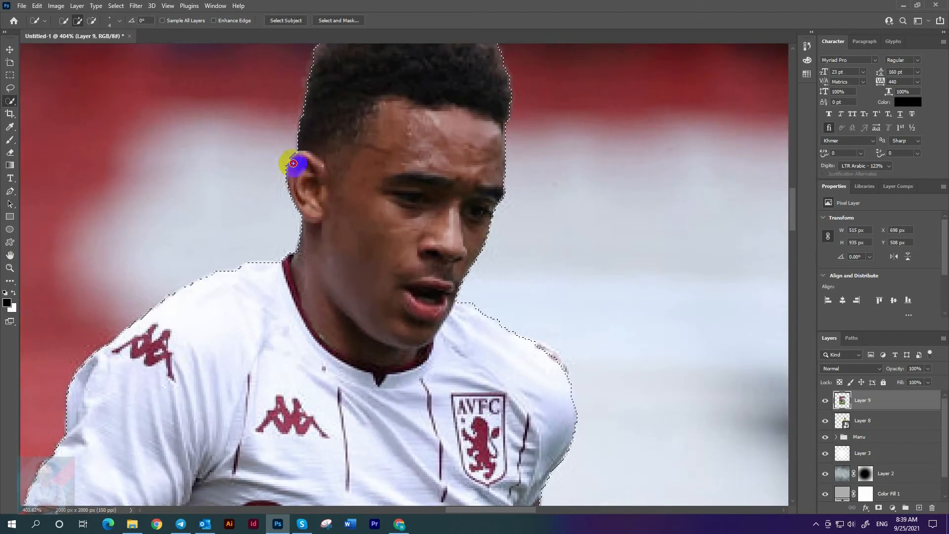
pyautogui.scroll(-4, 345, 178)
pyautogui.scroll(3, 370, 419)
pyautogui.scroll(2, 370, 419)
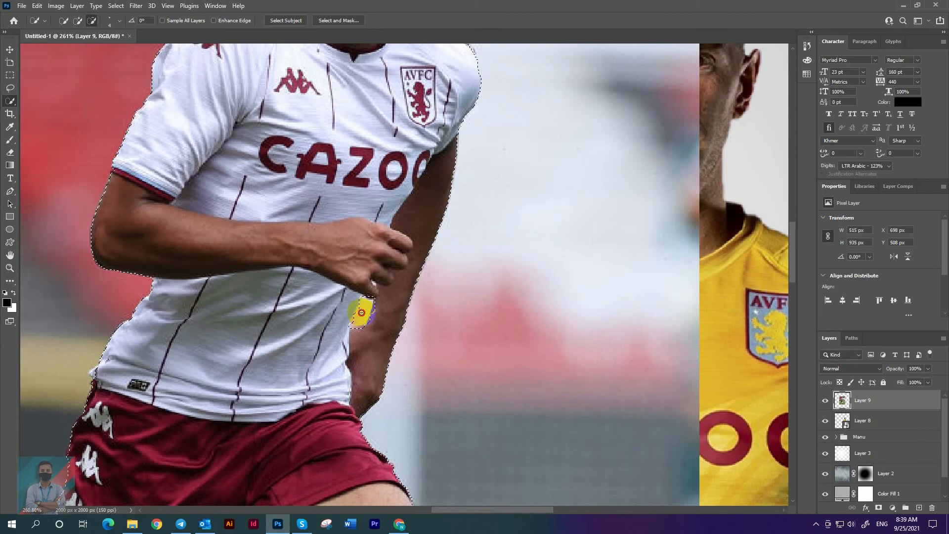
pyautogui.scroll(-5, 360, 307)
# - Shift the running player's selection edge to -23% in Select and Mask, and mask Layer 9 with the refined selection
pyautogui.click(336, 21)
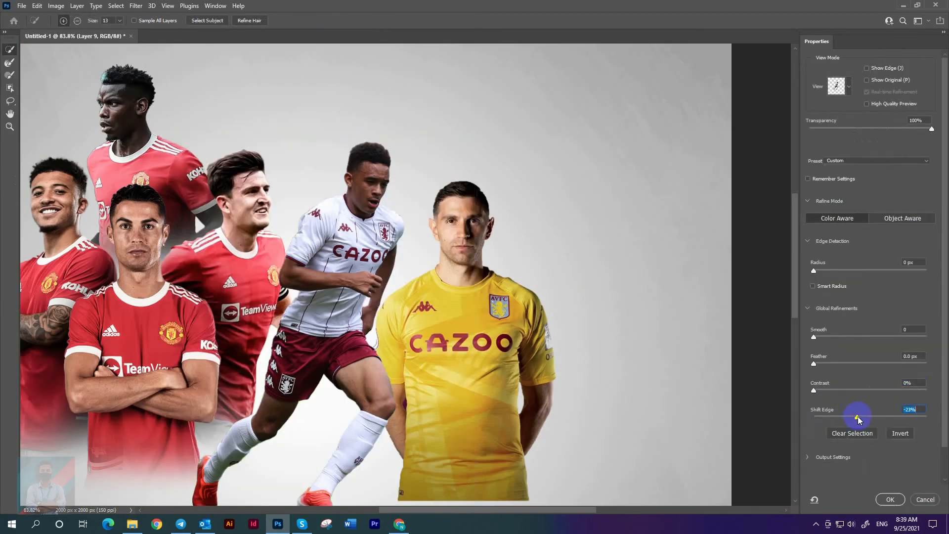
pyautogui.click(889, 499)
pyautogui.rightClick(884, 401)
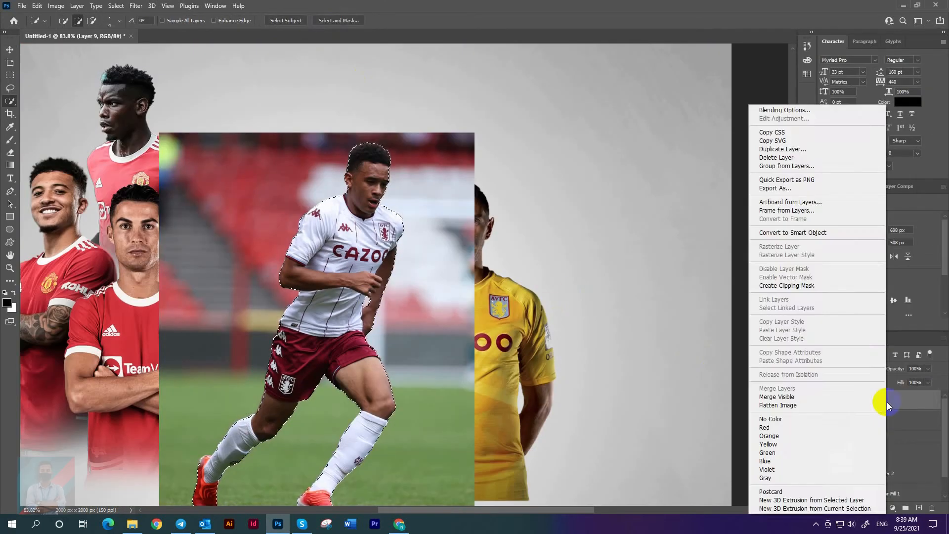
pyautogui.press('Escape')
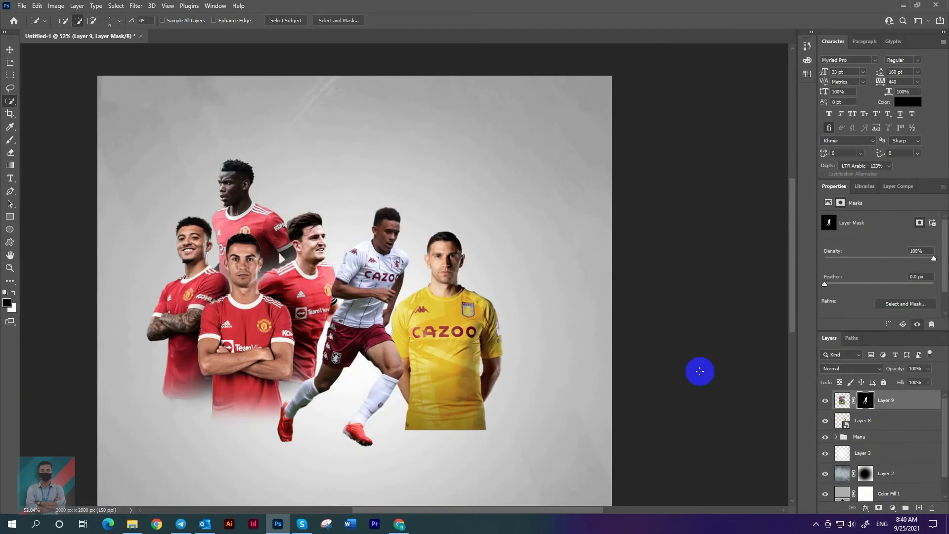
# - Convert Layer 9 to a smart object and move it below the goalkeeper's Layer 8
pyautogui.rightClick(886, 403)
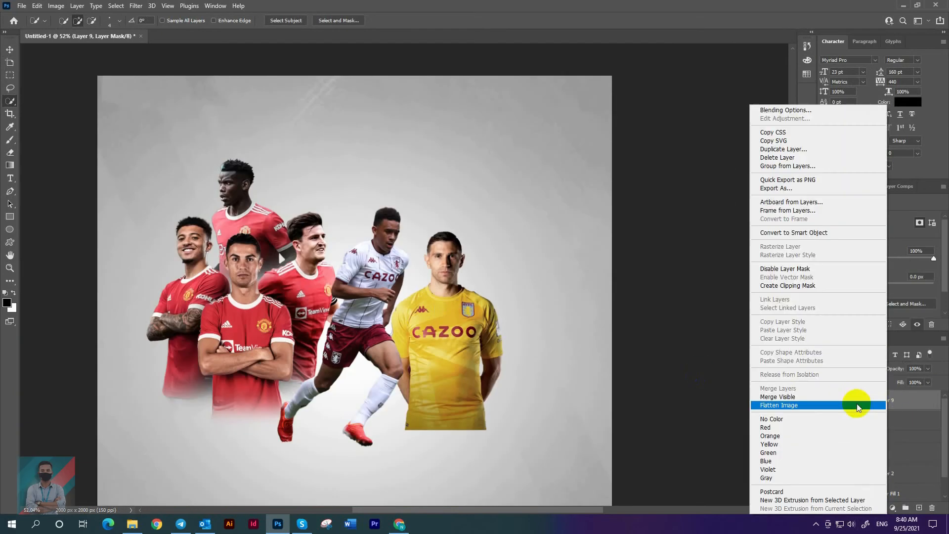
pyautogui.click(769, 231)
pyautogui.moveTo(870, 401); pyautogui.dragTo(880, 428)
# - Scale the running player to 128.16% and place him behind the goalkeeper's shoulder, on the poster's outer side
pyautogui.press('v')
pyautogui.hotkey('ctrl', 't')
pyautogui.moveTo(410, 206); pyautogui.dragTo(436, 159)
pyautogui.moveTo(370, 198); pyautogui.dragTo(474, 263)
pyautogui.moveTo(538, 226); pyautogui.dragTo(548, 206)
pyautogui.moveTo(512, 232)
pyautogui.mouseDown()
pyautogui.moveTo(506, 247)
pyautogui.moveTo(510, 238)
pyautogui.mouseUp()
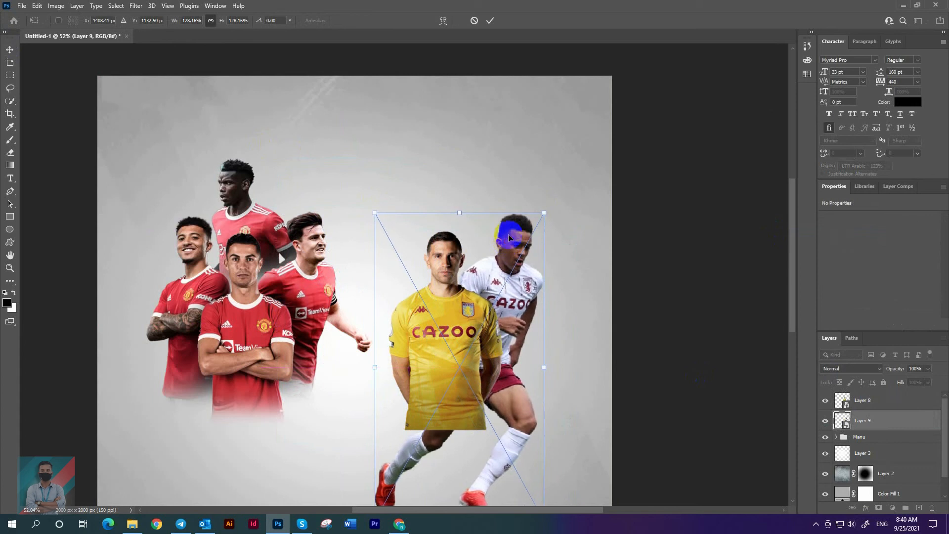
pyautogui.click(485, 22)
pyautogui.hotkey('ctrl', '0')
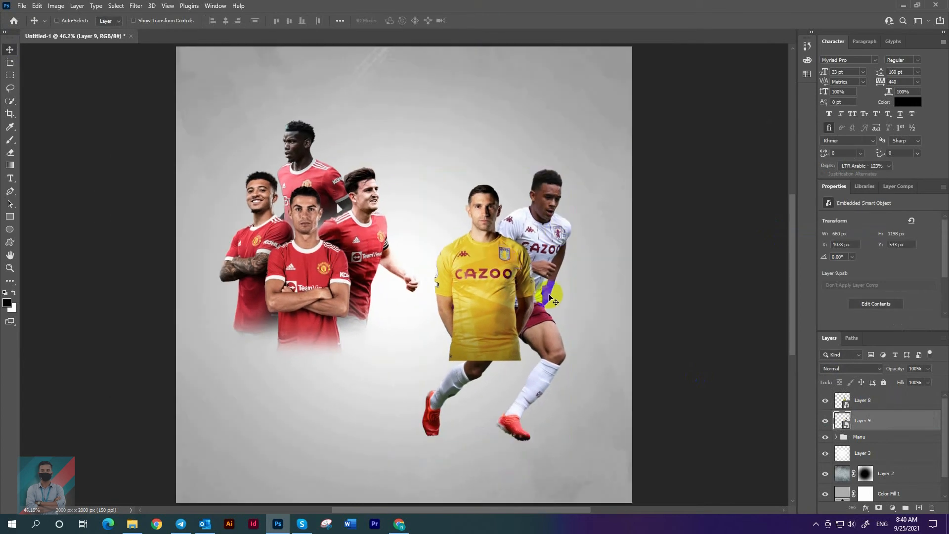
# - Copy the side-on photo of the white-shirted player with the outstretched arm from Chrome and paste it above Layer 8 in Photoshop
pyautogui.click(399, 523)
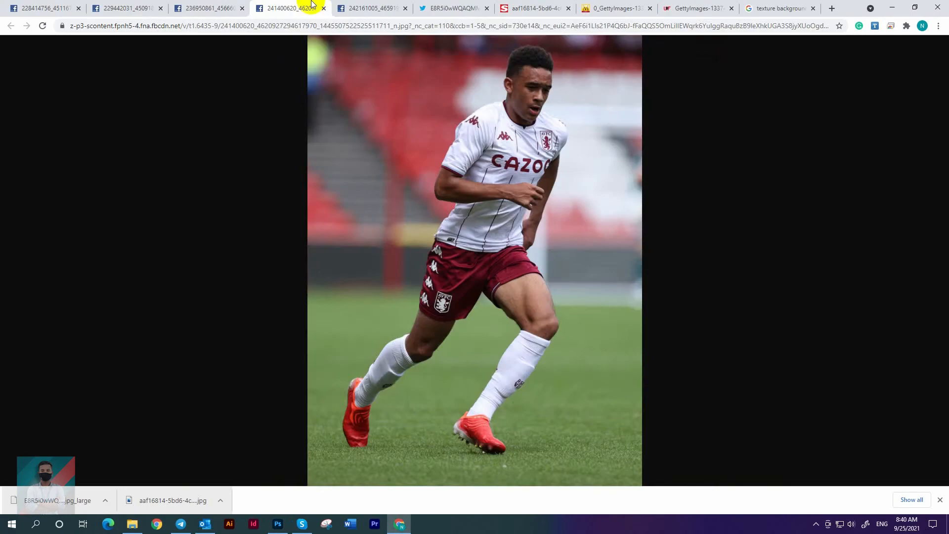
pyautogui.click(186, 7)
pyautogui.click(129, 7)
pyautogui.rightClick(388, 223)
pyautogui.click(417, 242)
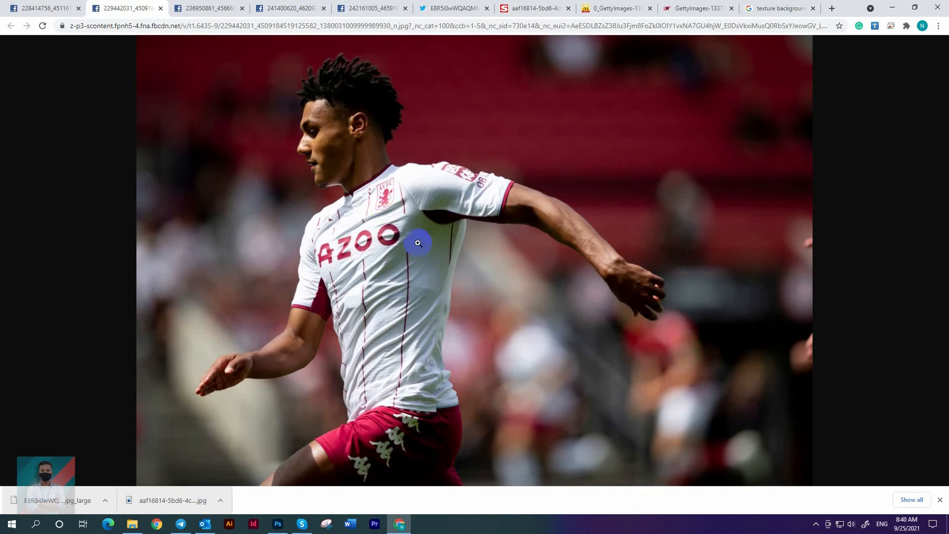
pyautogui.click(278, 525)
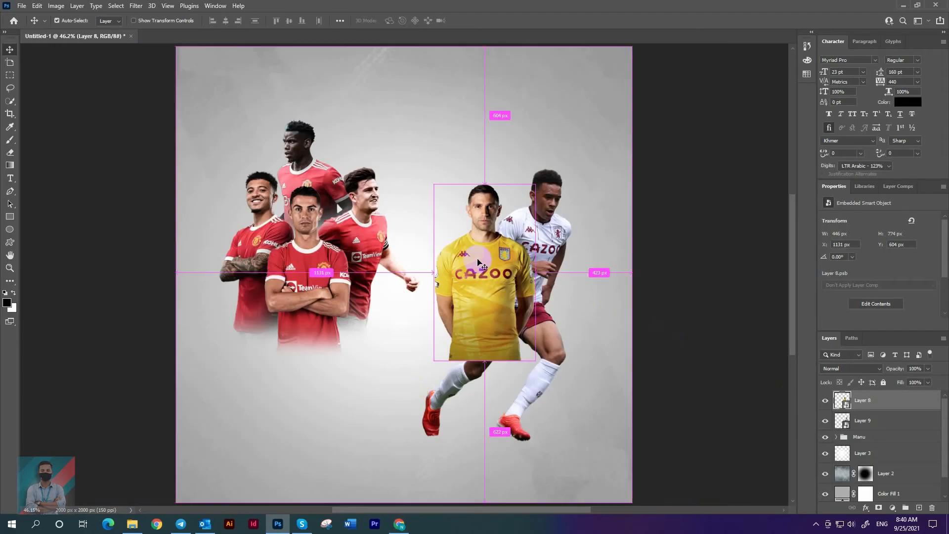
pyautogui.hotkey('ctrl', 'v')
# - Select the side-on player in Layer 10 with Select Subject and add the missed edge of his front hand
pyautogui.scroll(5, 315, 189)
pyautogui.click(10, 101)
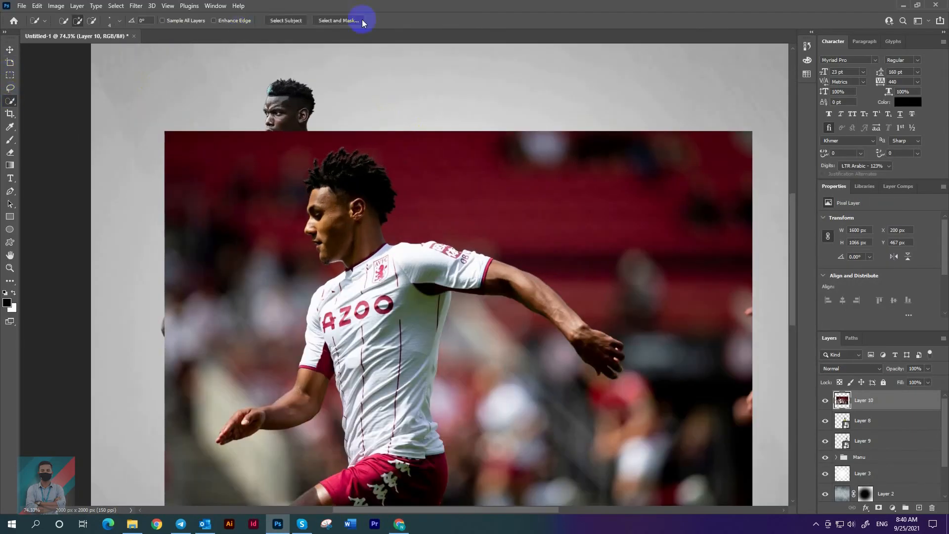
pyautogui.click(287, 20)
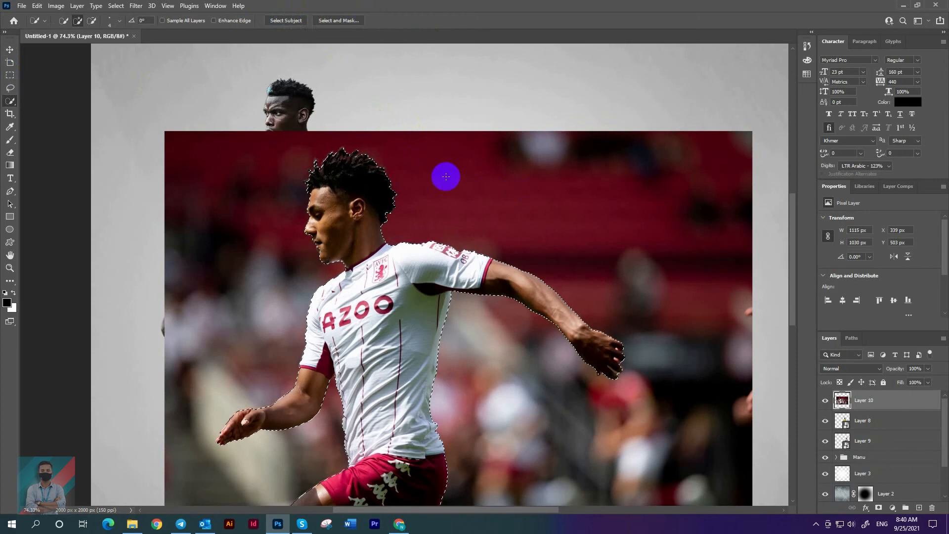
pyautogui.scroll(3, 322, 193)
pyautogui.scroll(6, 291, 351)
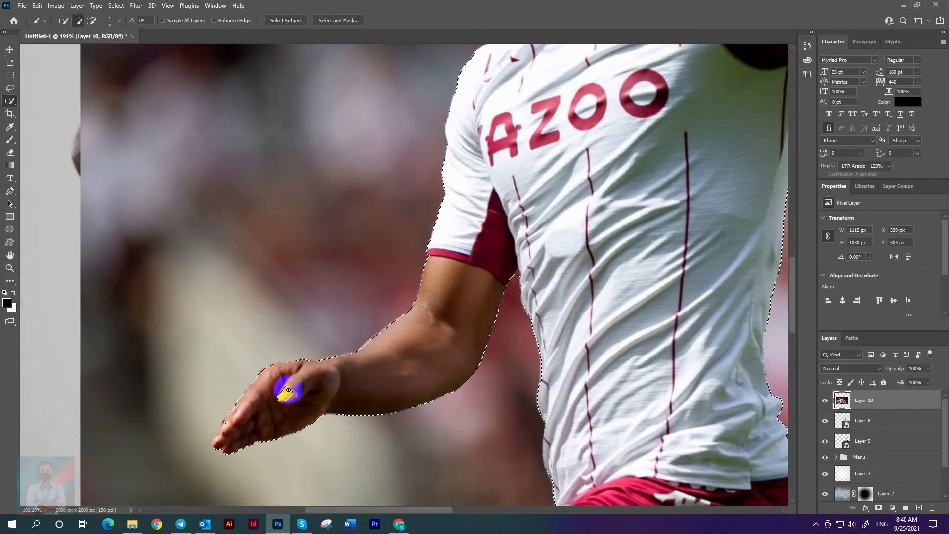
pyautogui.moveTo(291, 391); pyautogui.dragTo(226, 420)
pyautogui.click(215, 445)
pyautogui.scroll(-8, 330, 439)
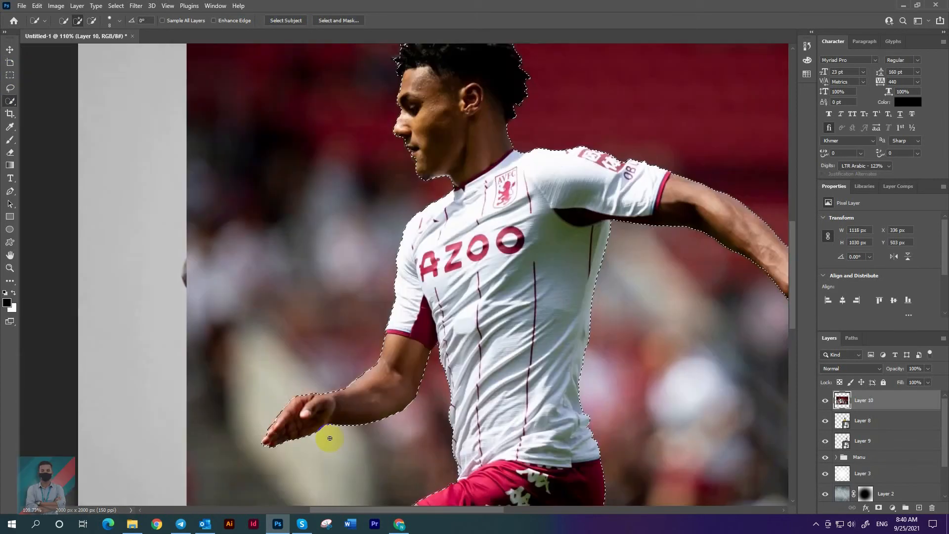
pyautogui.scroll(9, 385, 155)
pyautogui.scroll(-4, 390, 155)
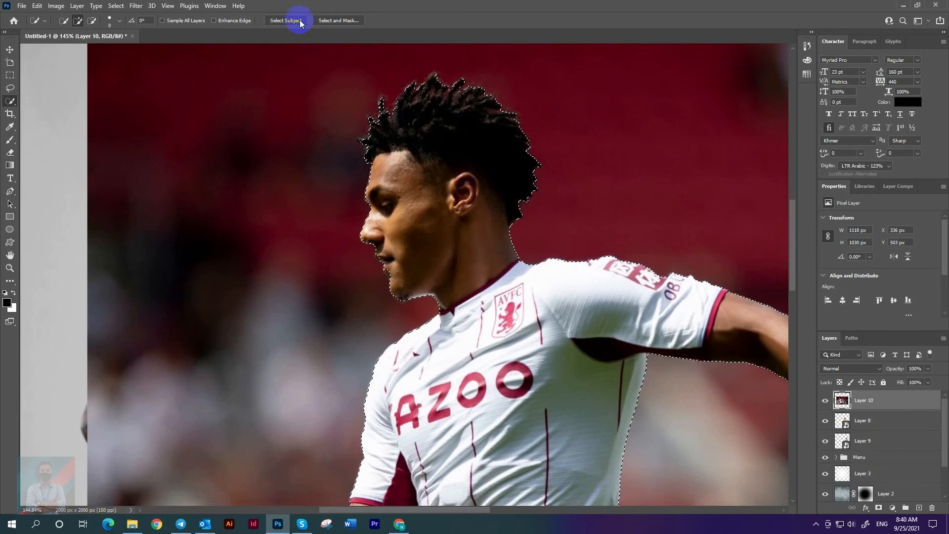
# - Refine the side-on player's selection in Select and Mask with Refine Hair and a Shift Edge of -27%
pyautogui.click(321, 20)
pyautogui.click(252, 21)
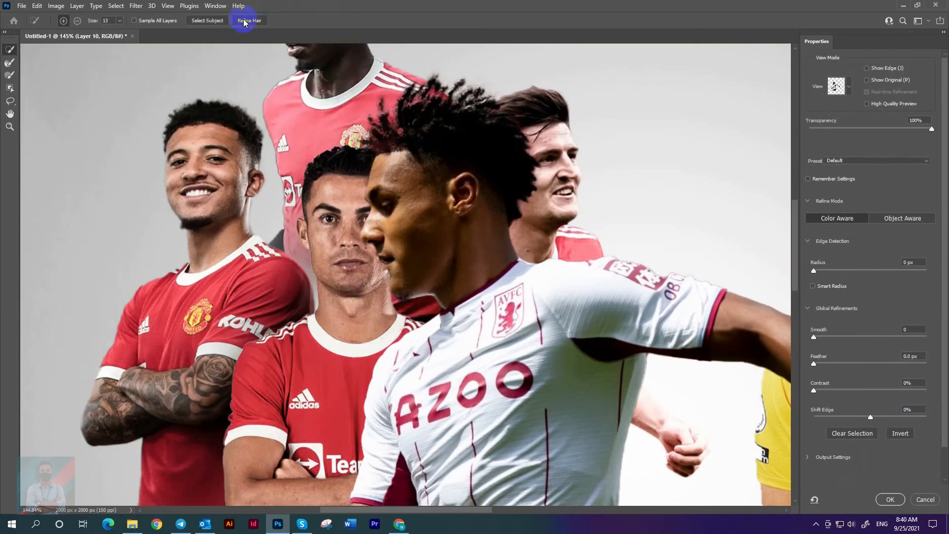
pyautogui.moveTo(405, 134)
pyautogui.mouseDown()
pyautogui.moveTo(447, 127)
pyautogui.moveTo(425, 125)
pyautogui.moveTo(421, 103)
pyautogui.moveTo(462, 105)
pyautogui.mouseUp()
pyautogui.hotkey('ctrl', '0')
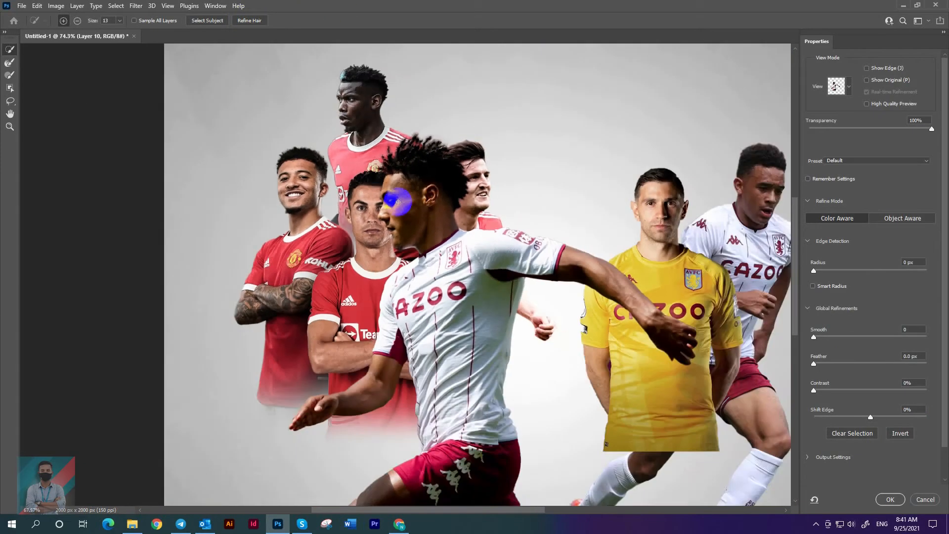
pyautogui.scroll(8, 512, 211)
pyautogui.moveTo(870, 416); pyautogui.dragTo(852, 419)
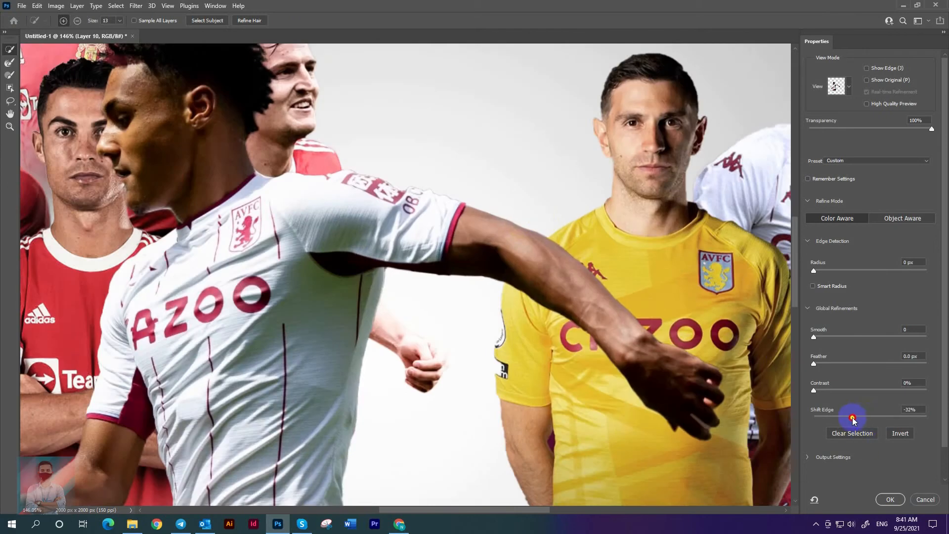
pyautogui.moveTo(819, 365); pyautogui.dragTo(811, 365)
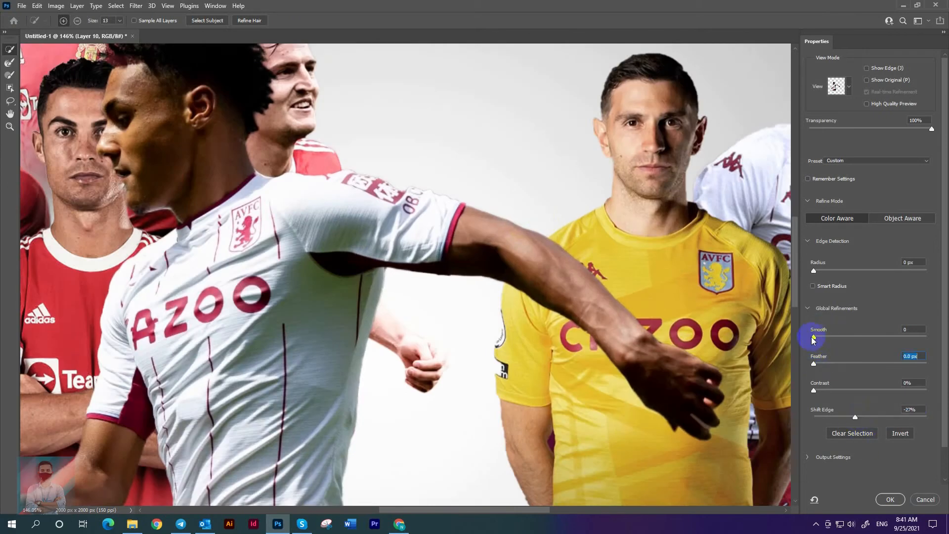
pyautogui.click(899, 500)
pyautogui.hotkey('ctrl', '0')
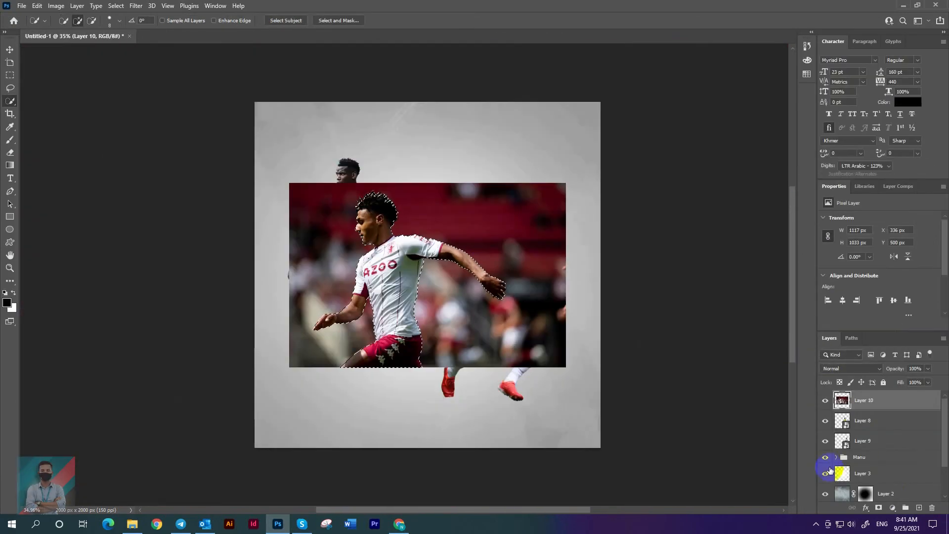
# - Mask Layer 10 with the refined selection and convert it to a smart object
pyautogui.click(877, 509)
pyautogui.rightClick(894, 401)
pyautogui.click(801, 245)
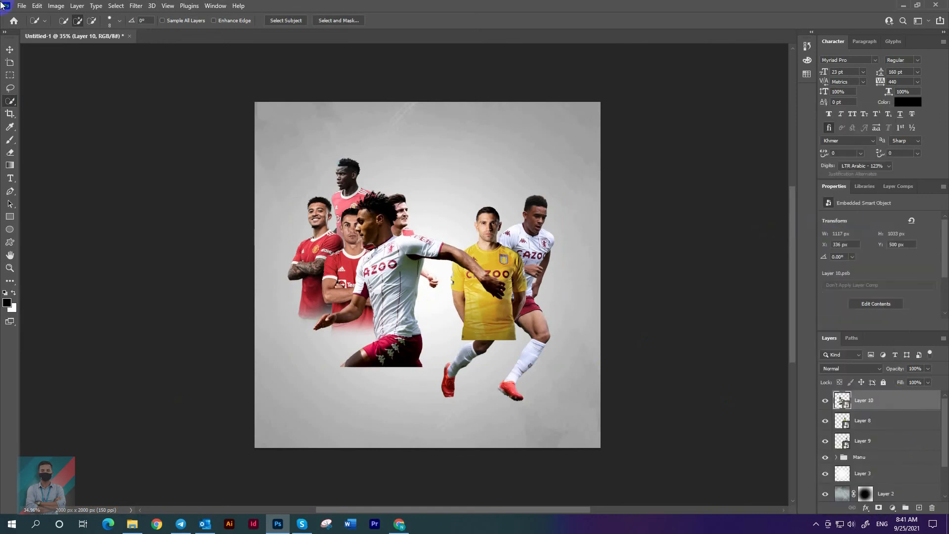
# - Move Layer 10 below Layer 8, scale the side-on player to 75.65%, and position him behind the goalkeeper
pyautogui.click(8, 49)
pyautogui.moveTo(869, 431); pyautogui.dragTo(868, 430)
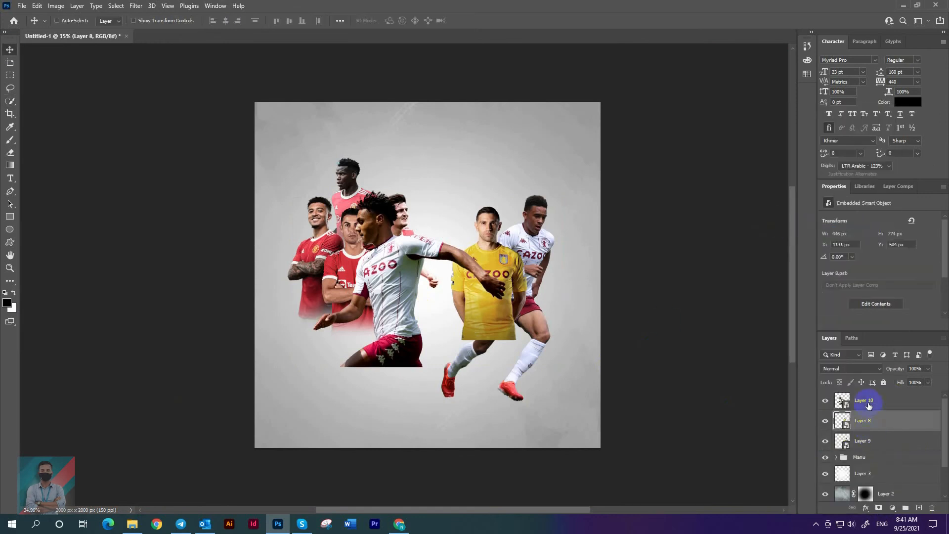
pyautogui.hotkey('ctrl', 't')
pyautogui.moveTo(410, 186); pyautogui.dragTo(408, 226)
pyautogui.moveTo(420, 312); pyautogui.dragTo(488, 283)
pyautogui.scroll(3, 502, 258)
pyautogui.moveTo(462, 176); pyautogui.dragTo(481, 166)
pyautogui.scroll(8, 455, 200)
pyautogui.scroll(-8, 481, 165)
pyautogui.scroll(2, 479, 209)
pyautogui.moveTo(491, 258)
pyautogui.mouseDown()
pyautogui.moveTo(489, 244)
pyautogui.moveTo(487, 269)
pyautogui.moveTo(492, 250)
pyautogui.mouseUp()
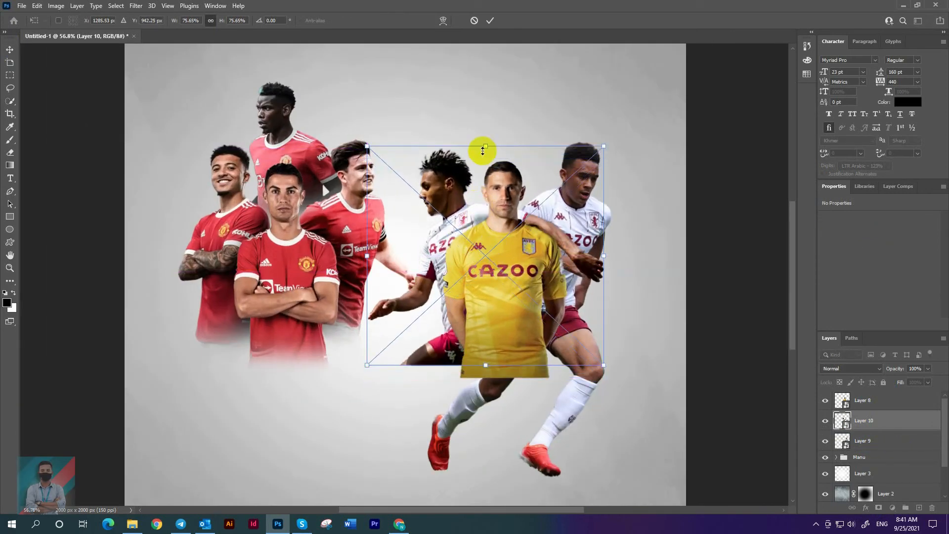
# - Reduce the side-on player's scale to 70.29% and adjust his position between the Manchester United group and the goalkeeper
pyautogui.moveTo(484, 147); pyautogui.dragTo(484, 141)
pyautogui.moveTo(485, 365); pyautogui.dragTo(485, 344)
pyautogui.moveTo(488, 273); pyautogui.dragTo(485, 280)
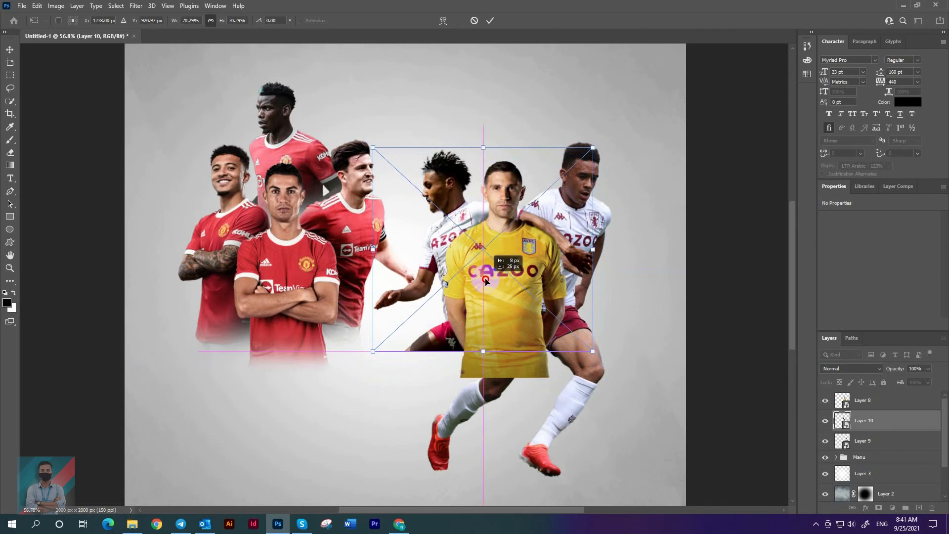
pyautogui.click(490, 20)
# - Move the running player's Layer 9 above Layer 10 in the layer order
pyautogui.moveTo(880, 441); pyautogui.dragTo(886, 419)
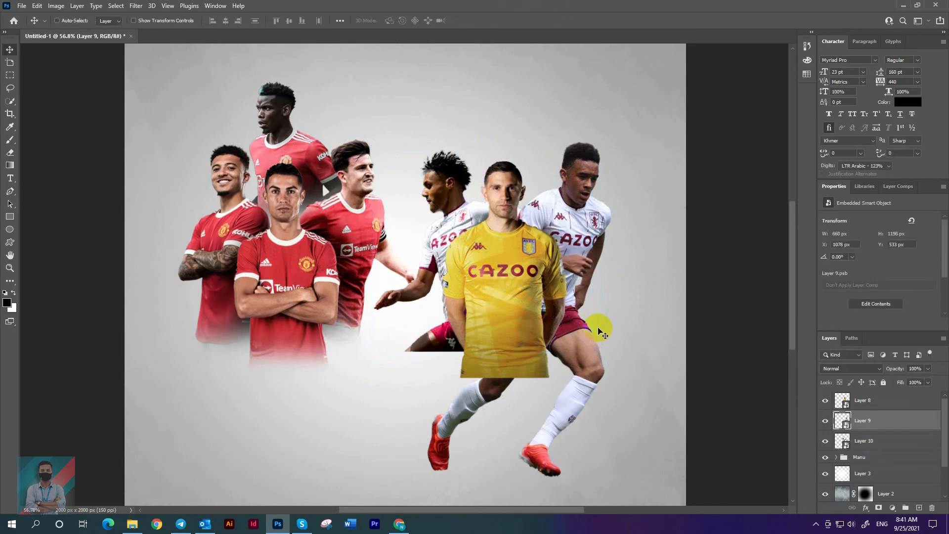
pyautogui.scroll(-2, 608, 336)
pyautogui.scroll(1, 610, 341)
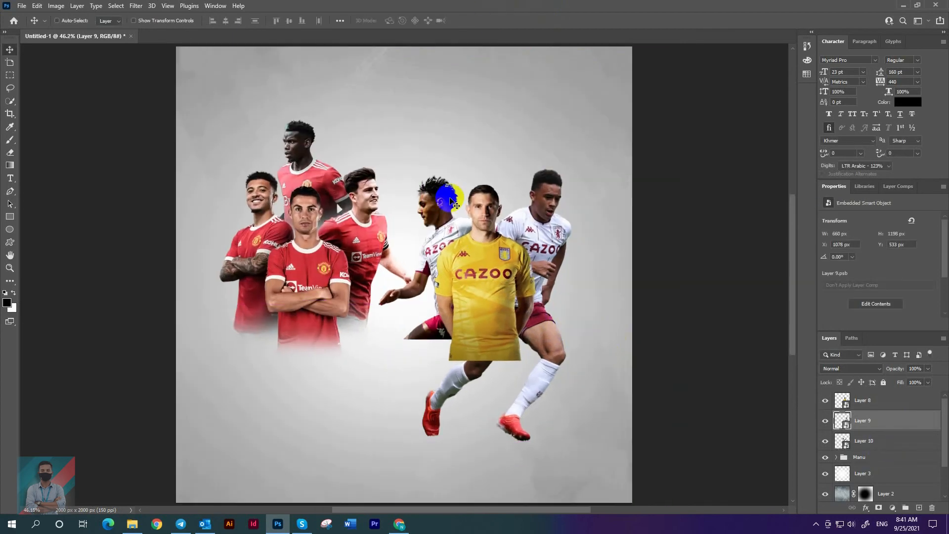
# - Copy the photo of the short-haired player with the white wristband from Chrome and paste it above Layer 8 in Photoshop
pyautogui.click(869, 405)
pyautogui.click(398, 524)
pyautogui.click(61, 7)
pyautogui.rightClick(451, 194)
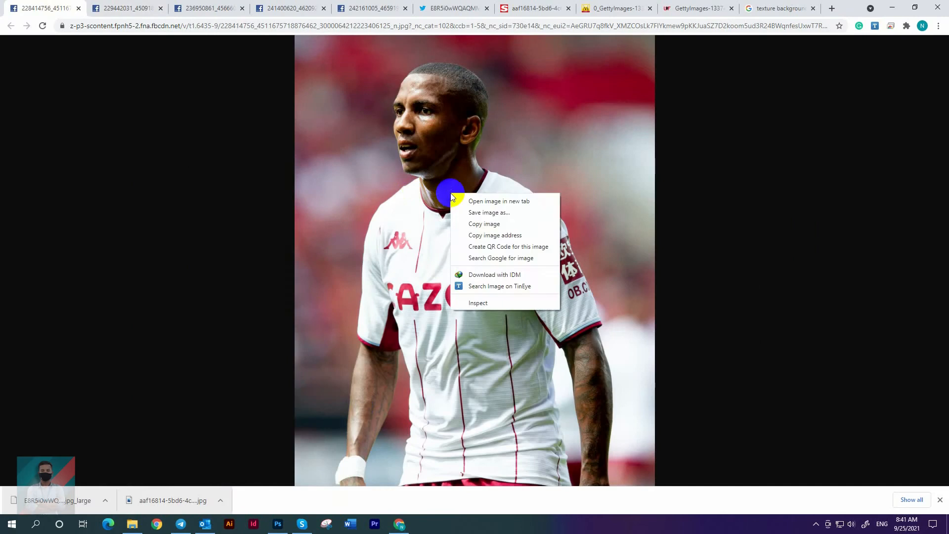
pyautogui.click(483, 223)
pyautogui.click(278, 523)
pyautogui.hotkey('ctrl', 'v')
pyautogui.scroll(-5, 420, 212)
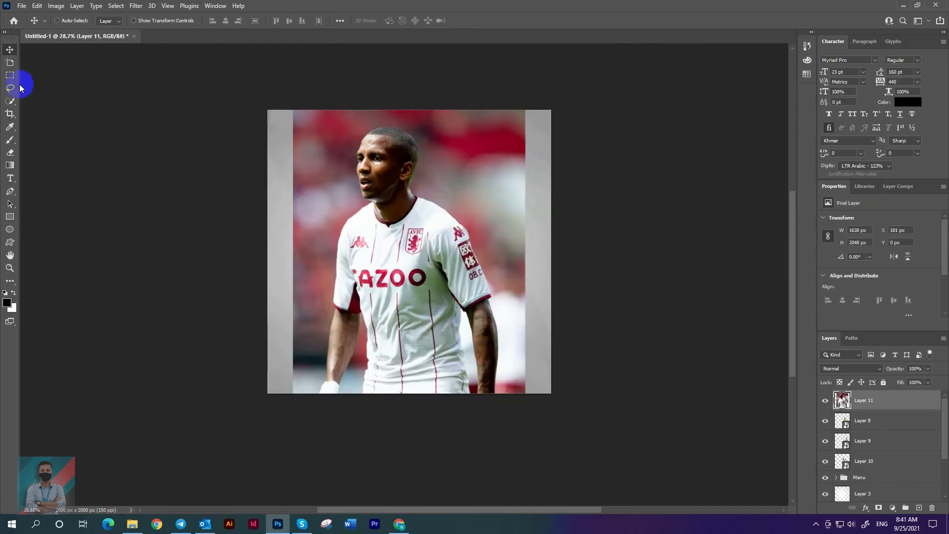
# - Mask out the background around the short-haired player in Layer 11 and convert the layer to a smart object
pyautogui.click(10, 101)
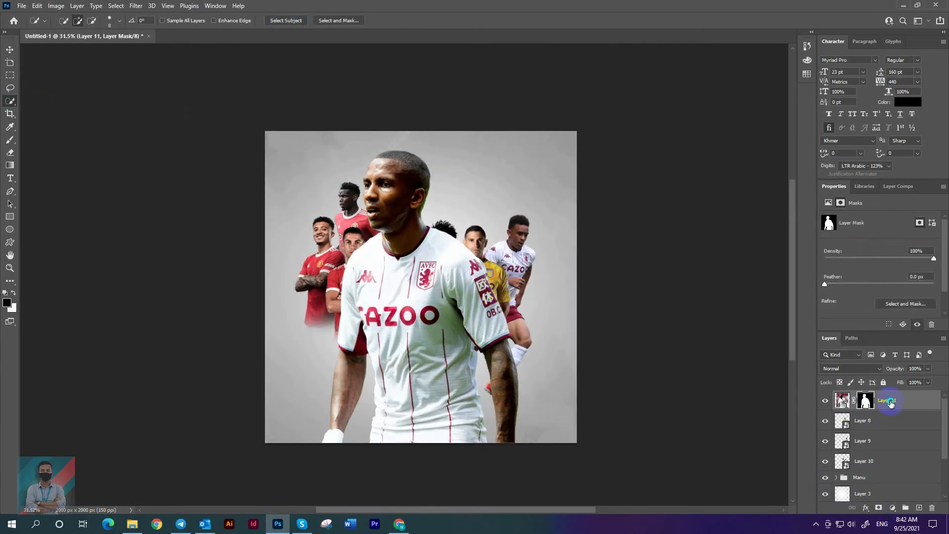
pyautogui.rightClick(889, 403)
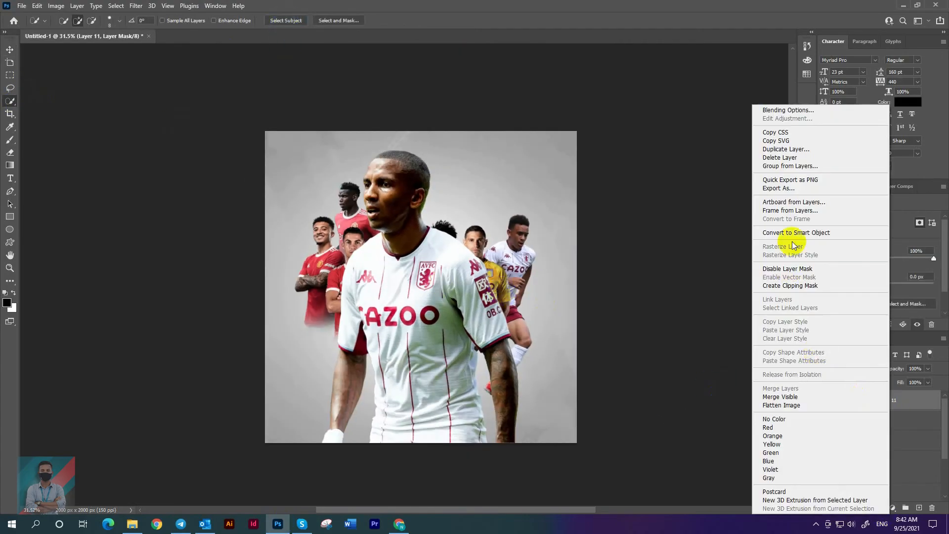
pyautogui.click(848, 239)
# - Scale the short-haired player to 46.24% over the Aston Villa group and move Layer 11 below Layer 10
pyautogui.hotkey('ctrl', 't')
pyautogui.moveTo(418, 147); pyautogui.dragTo(490, 197)
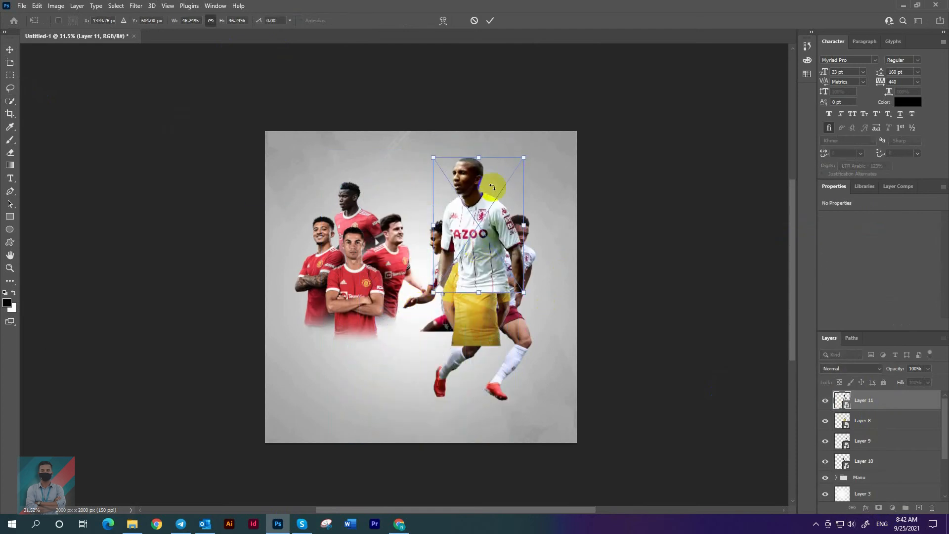
pyautogui.click(489, 20)
pyautogui.moveTo(842, 401); pyautogui.dragTo(865, 477)
# - Scale the short-haired player down to about 434 by 644 px and place him behind and above the goalkeeper
pyautogui.hotkey('ctrl', 't')
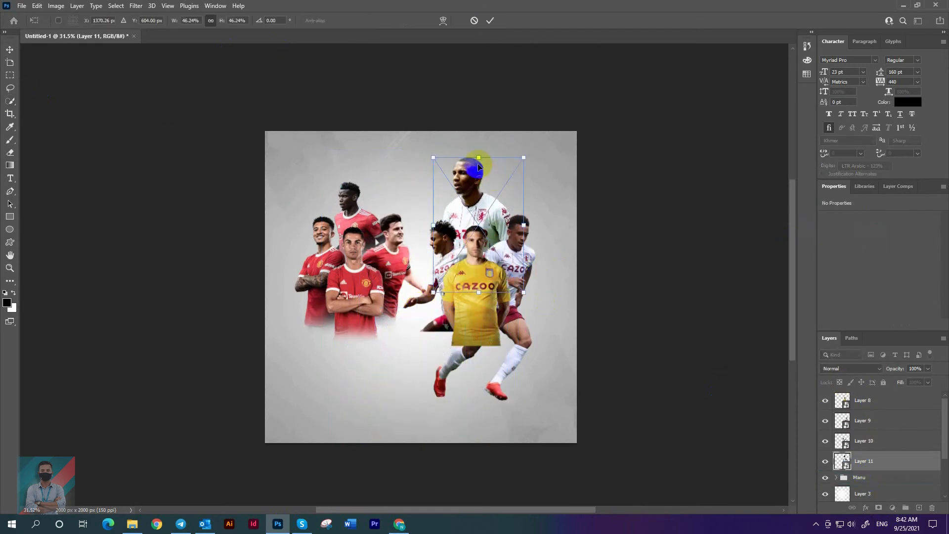
pyautogui.moveTo(478, 158); pyautogui.dragTo(480, 181)
pyautogui.moveTo(472, 204); pyautogui.dragTo(490, 182)
pyautogui.scroll(3, 479, 190)
pyautogui.moveTo(490, 238); pyautogui.dragTo(490, 224)
pyautogui.click(489, 20)
# - Move the short-haired player about 20 px down and 21 px left to center him behind the goalkeeper
pyautogui.scroll(3, 494, 264)
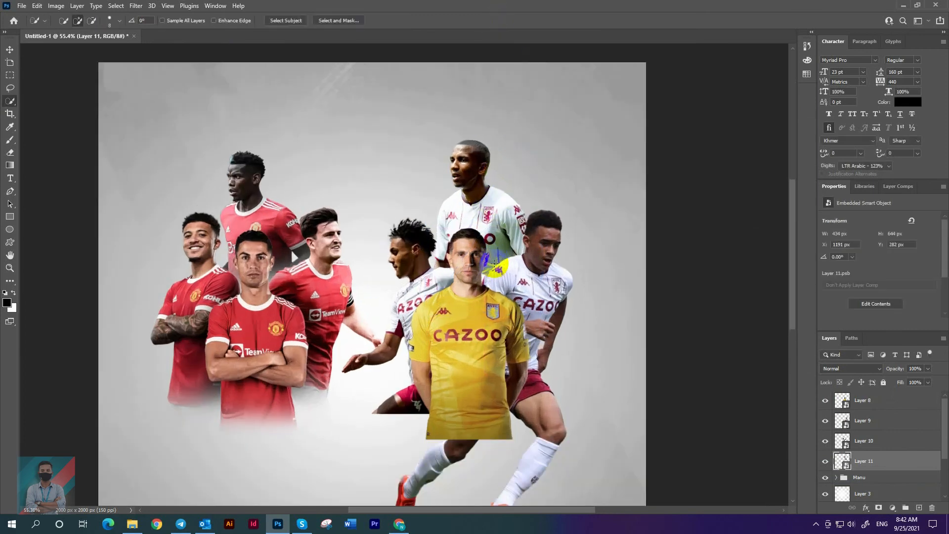
pyautogui.moveTo(477, 295); pyautogui.dragTo(477, 300)
pyautogui.scroll(-3, 477, 301)
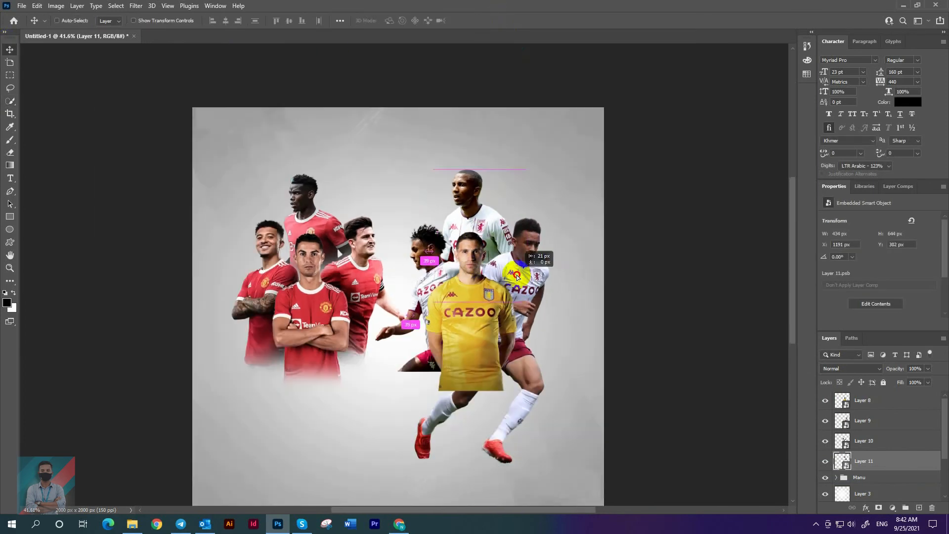
pyautogui.scroll(2, 537, 275)
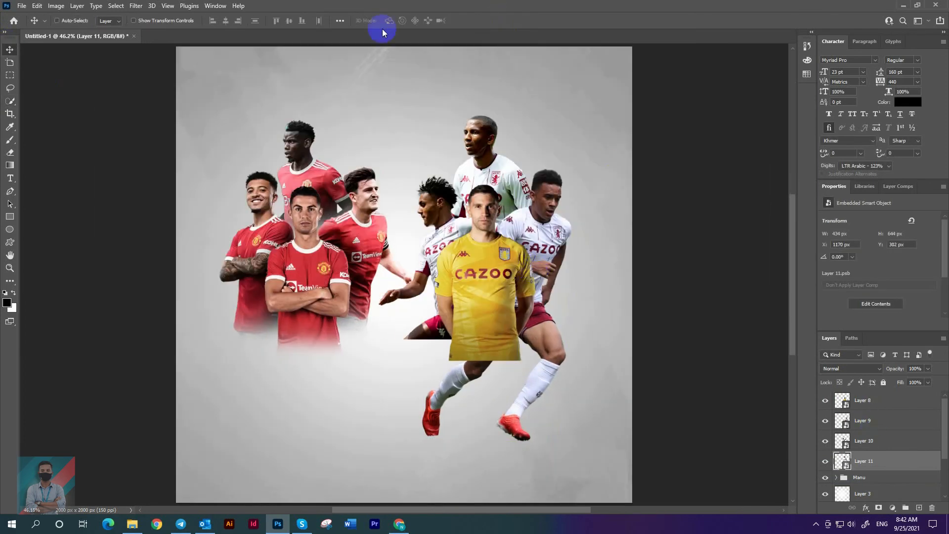
# - Apply the previous Camera Raw settings to the short-haired player in Layer 11
pyautogui.click(136, 5)
pyautogui.click(142, 18)
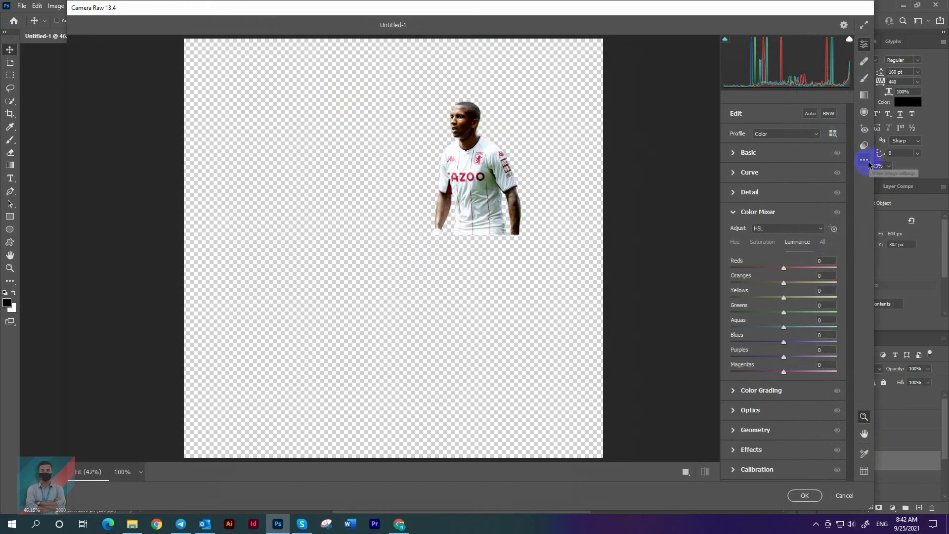
pyautogui.click(867, 161)
pyautogui.click(830, 199)
pyautogui.click(805, 496)
# - Apply the previous Camera Raw settings to the curly-haired player in Layer 10
pyautogui.click(858, 440)
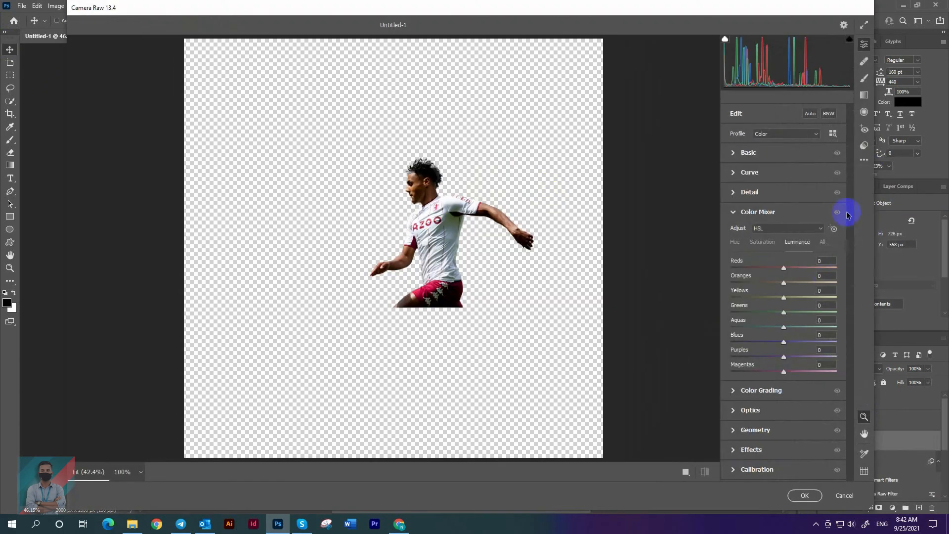
pyautogui.click(867, 161)
pyautogui.click(834, 199)
pyautogui.click(805, 495)
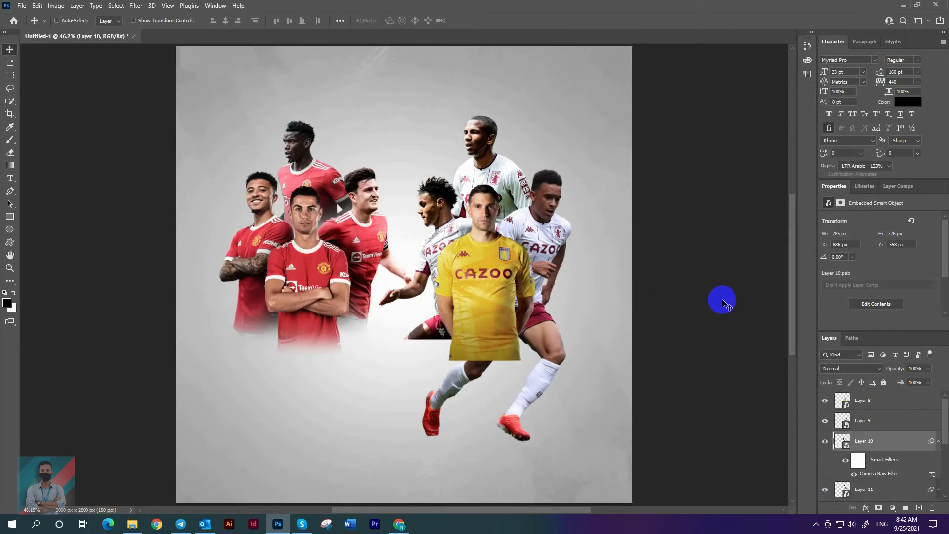
# - Apply the previous Camera Raw settings to the running player in Layer 9
pyautogui.click(865, 423)
pyautogui.click(136, 6)
pyautogui.click(138, 17)
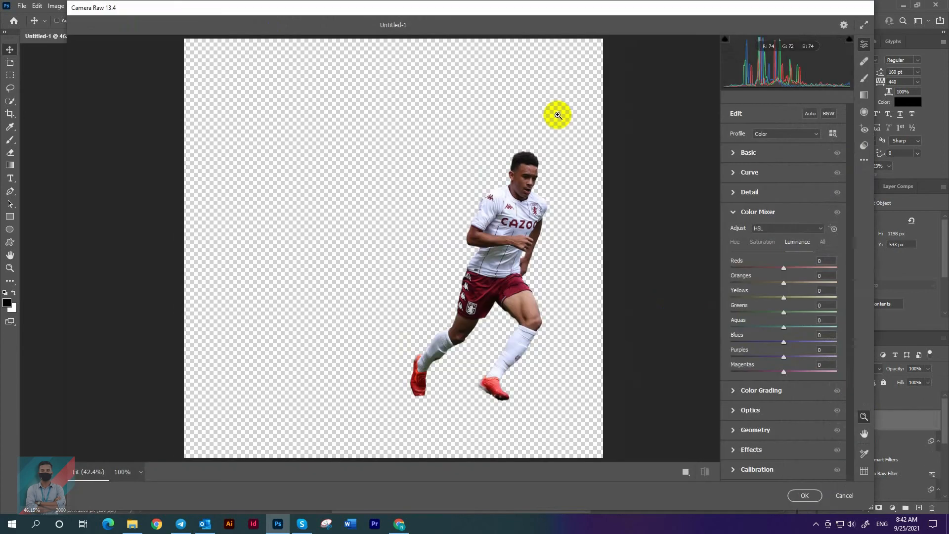
pyautogui.click(860, 162)
pyautogui.click(809, 197)
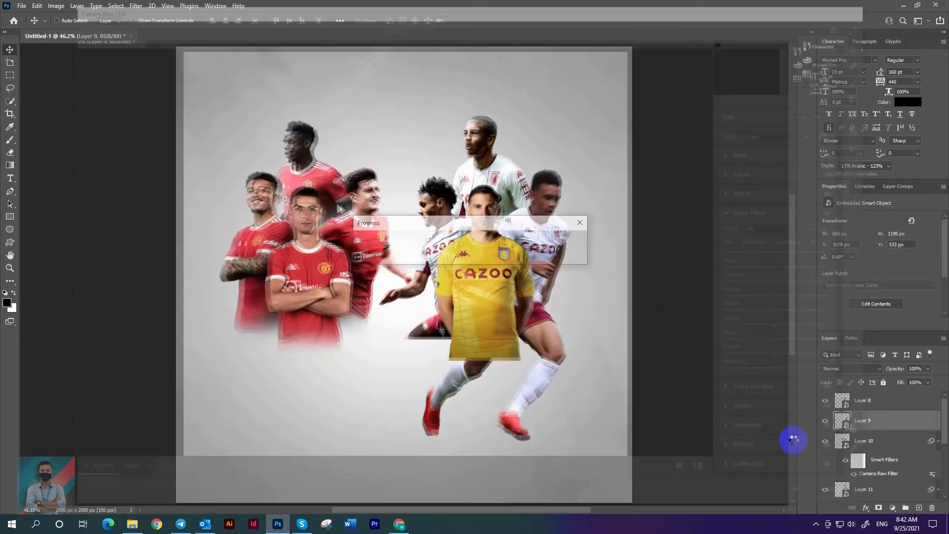
pyautogui.click(805, 495)
# - Apply the previous Camera Raw settings to the goalkeeper in Layer 8 and fine-tune the Color Mixer luminance
pyautogui.click(872, 406)
pyautogui.click(136, 6)
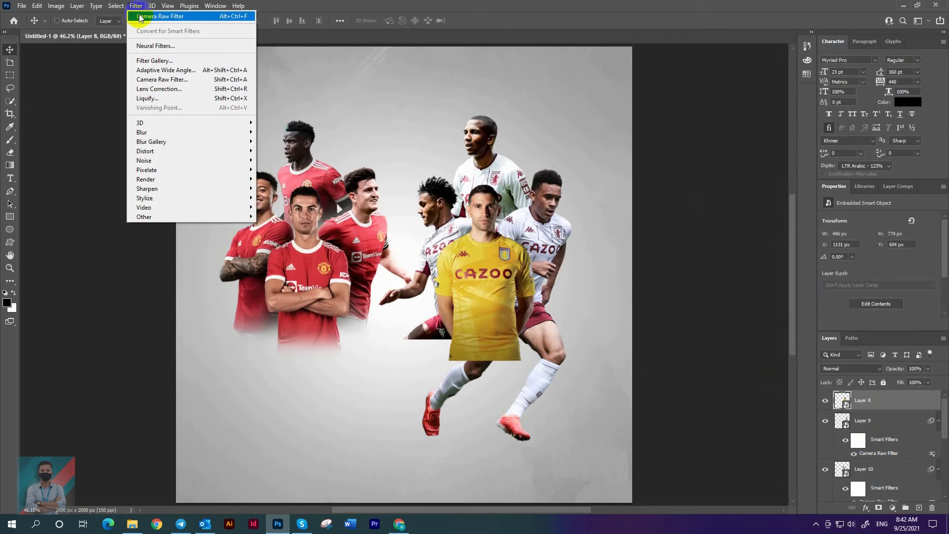
pyautogui.click(138, 17)
pyautogui.click(865, 161)
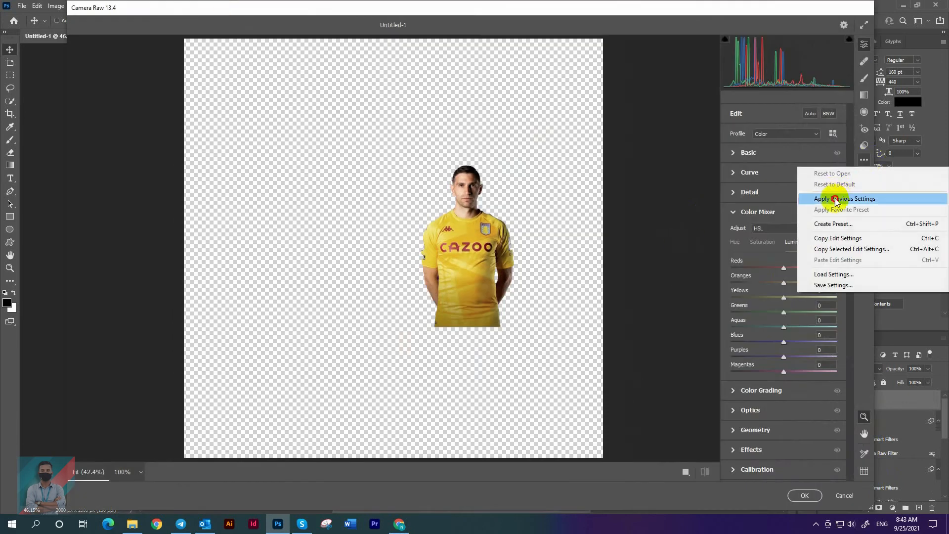
pyautogui.click(811, 198)
pyautogui.moveTo(805, 281)
pyautogui.mouseDown()
pyautogui.moveTo(777, 282)
pyautogui.moveTo(800, 262)
pyautogui.moveTo(792, 267)
pyautogui.mouseUp()
pyautogui.click(803, 496)
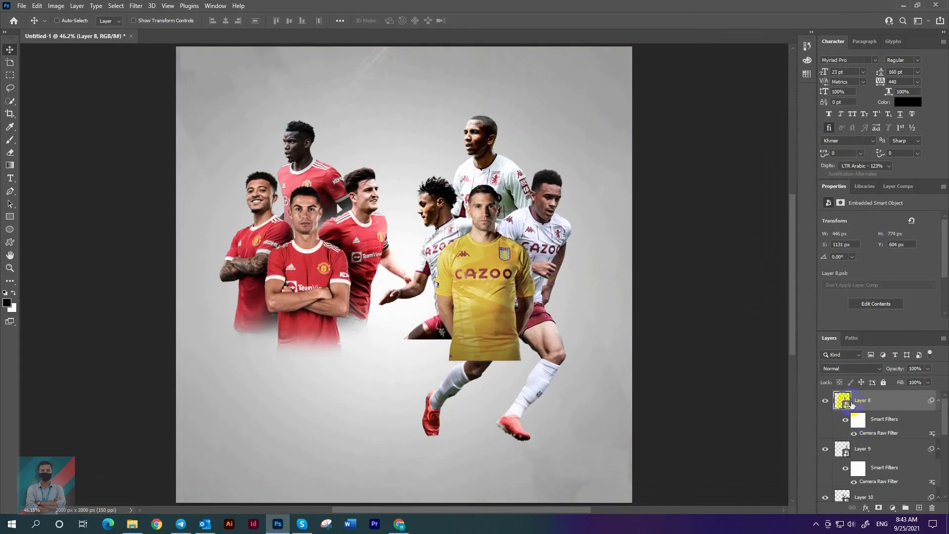
# - Add a layer mask to Layer 8 and fade out the goalkeeper's lower edge with a soft 400 px black brush
pyautogui.click(878, 508)
pyautogui.press('b')
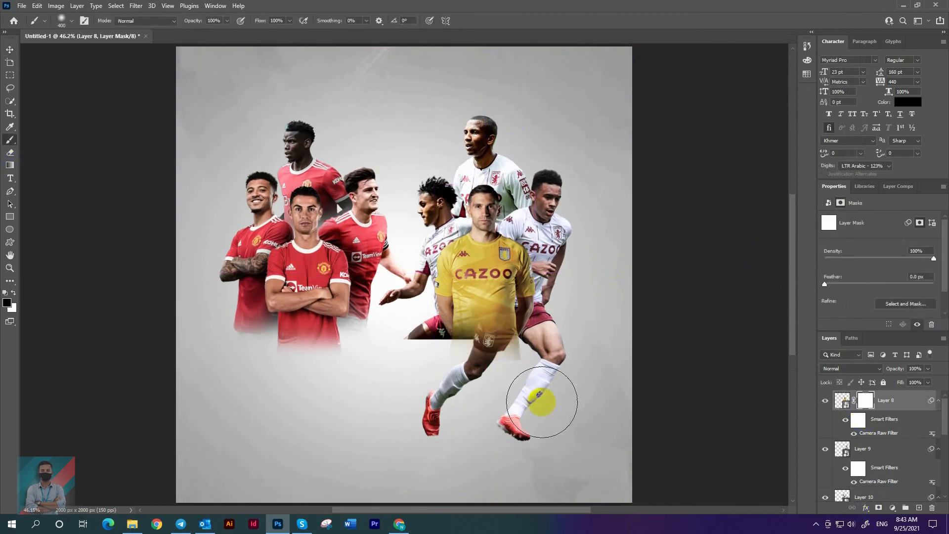
pyautogui.moveTo(435, 396); pyautogui.dragTo(576, 384)
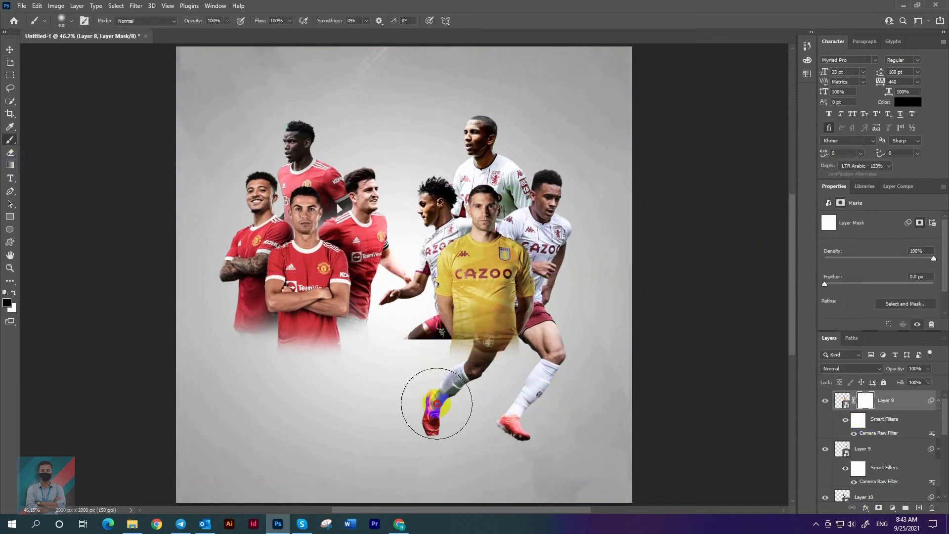
pyautogui.moveTo(437, 403); pyautogui.dragTo(523, 390)
# - Add a layer mask to Layer 9 and brush away the running player's legs below the shorts with a soft fade
pyautogui.click(875, 453)
pyautogui.click(877, 508)
pyautogui.moveTo(566, 413)
pyautogui.mouseDown()
pyautogui.moveTo(472, 406)
pyautogui.moveTo(556, 359)
pyautogui.moveTo(478, 372)
pyautogui.mouseUp()
pyautogui.moveTo(548, 400); pyautogui.dragTo(620, 401)
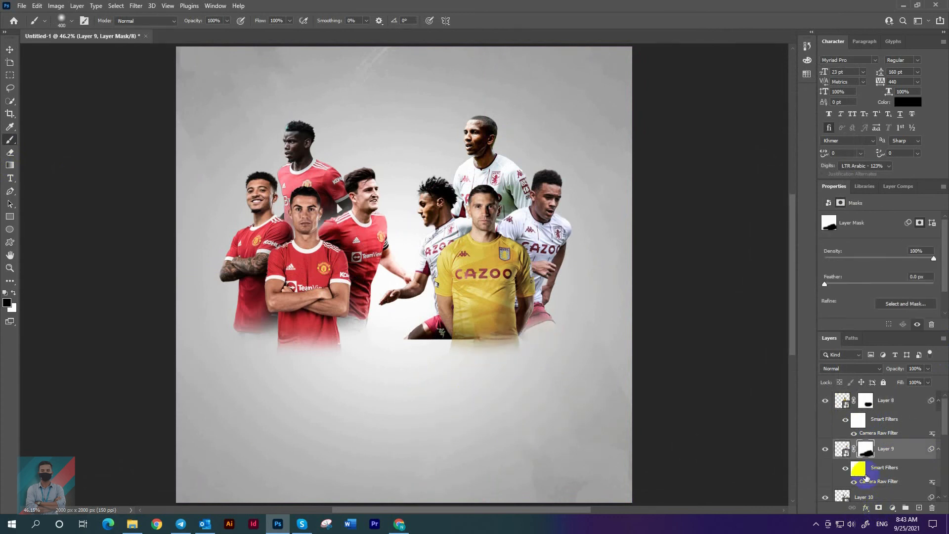
# - Mask Layer 11 and Layer 10 and softly brush out the lower edges of both players
pyautogui.scroll(-3, 870, 406)
pyautogui.click(879, 410)
pyautogui.click(878, 507)
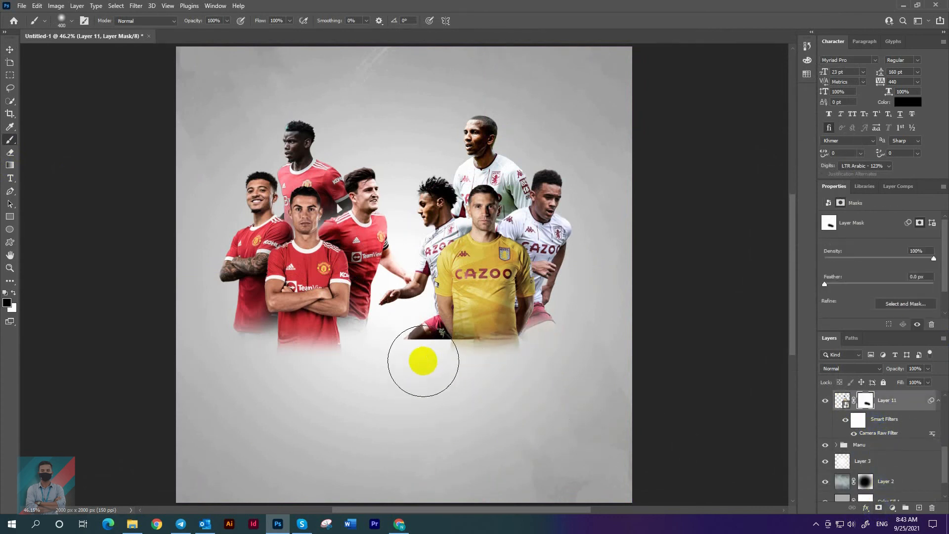
pyautogui.scroll(2, 908, 470)
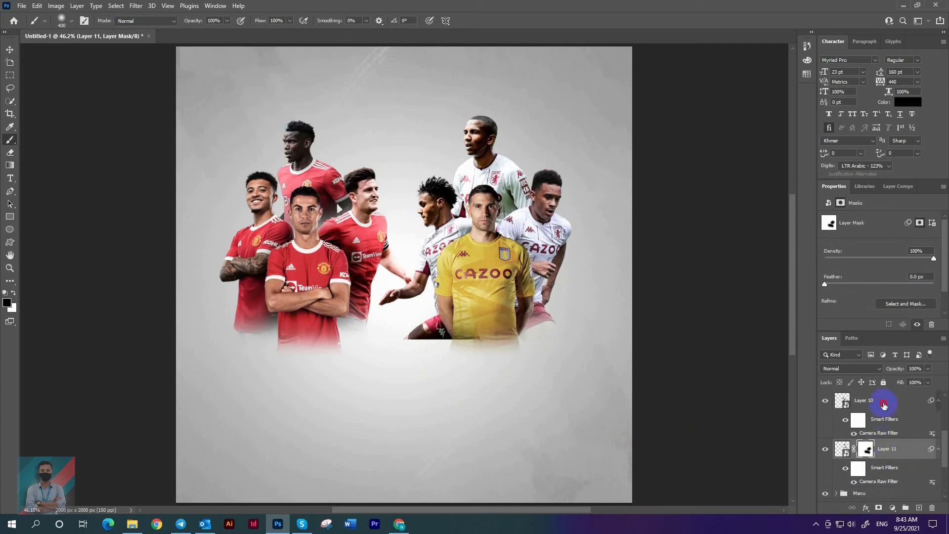
pyautogui.click(884, 403)
pyautogui.click(401, 355)
pyautogui.moveTo(401, 355); pyautogui.dragTo(410, 370)
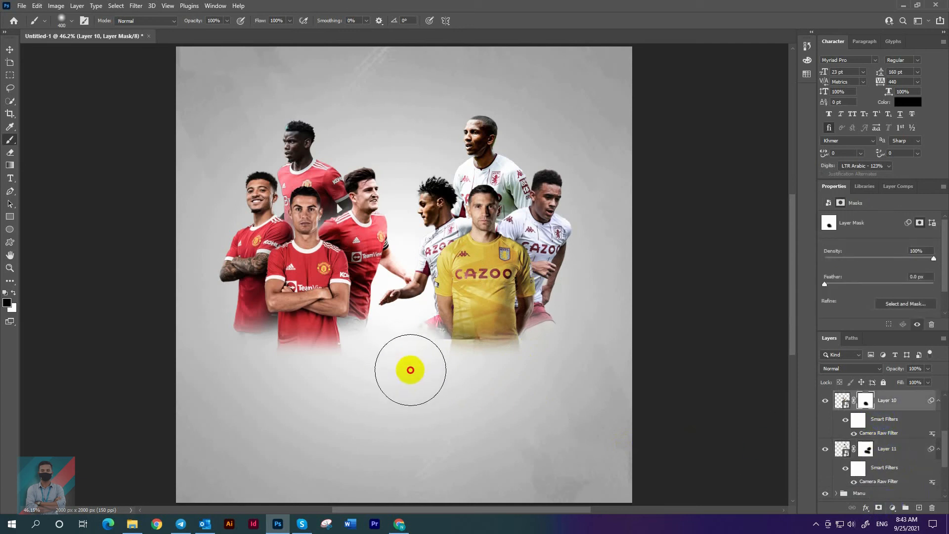
# - Group the four Aston Villa player layers, Layer 8 to Layer 11, and name the group Aston
pyautogui.scroll(-4, 498, 357)
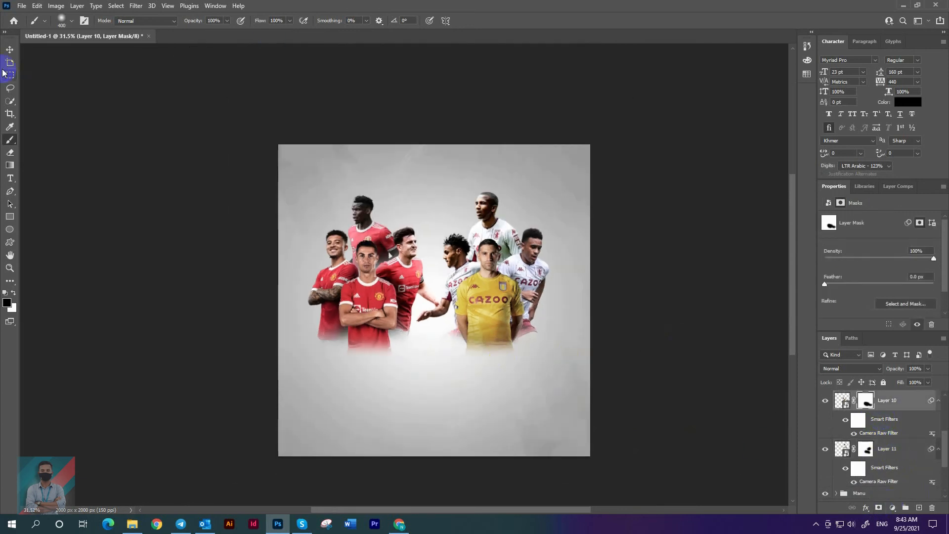
pyautogui.press('v')
pyautogui.scroll(3, 902, 407)
pyautogui.click(891, 404)
pyautogui.hotkey('ctrl', 'g')
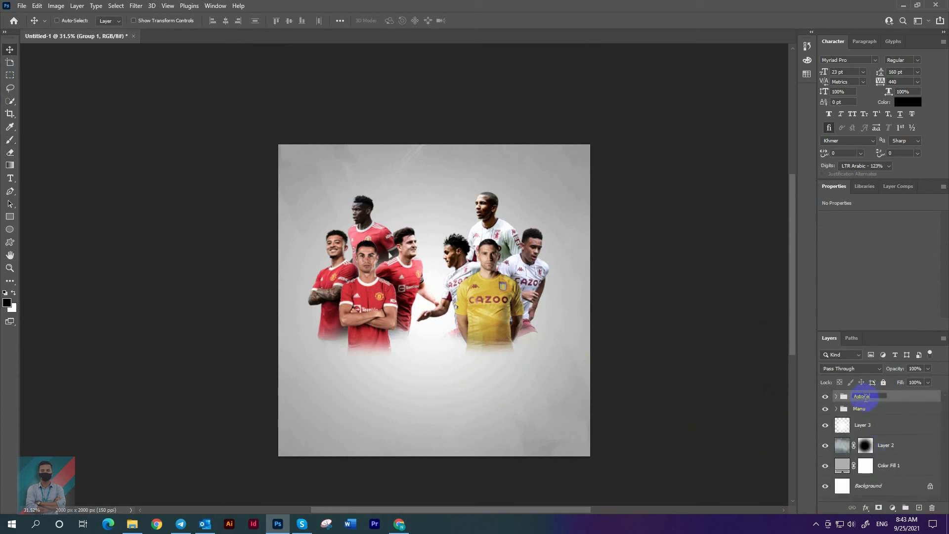
# - Move the Aston group about 34 px up and slightly to the right
pyautogui.scroll(-2, 543, 354)
pyautogui.click(10, 49)
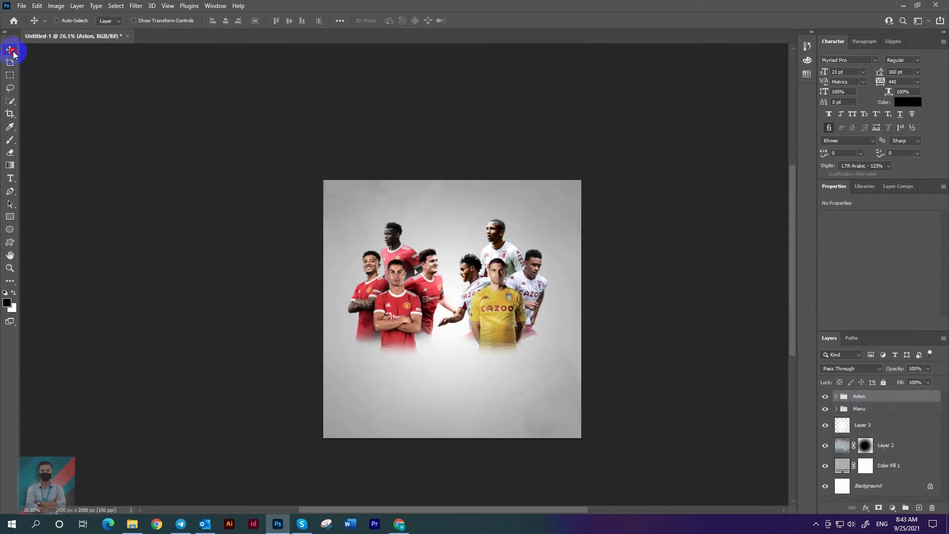
pyautogui.scroll(1, 495, 303)
pyautogui.moveTo(512, 342); pyautogui.dragTo(559, 322)
# - Spread the Aston players by shifting the running player in Layer 9 right and the curly-haired player in Layer 10 slightly left
pyautogui.scroll(5, 515, 340)
pyautogui.click(836, 395)
pyautogui.click(917, 460)
pyautogui.scroll(-3, 559, 321)
pyautogui.scroll(-2, 891, 458)
pyautogui.click(892, 466)
pyautogui.moveTo(639, 383); pyautogui.dragTo(630, 384)
pyautogui.scroll(-4, 631, 383)
pyautogui.hotkey('ctrl', '0')
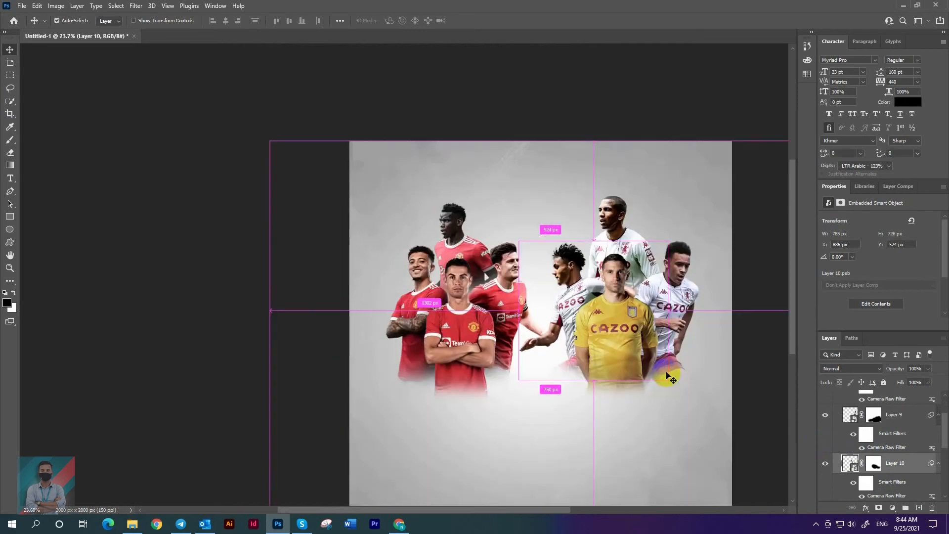
pyautogui.scroll(-2, 434, 292)
pyautogui.scroll(2, 864, 428)
pyautogui.click(836, 396)
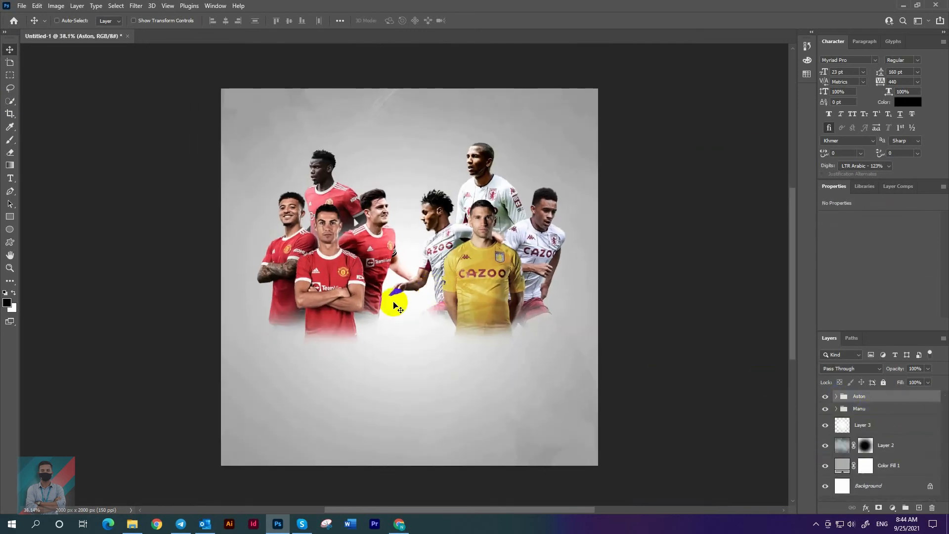
# - Move the whole Aston group down about 50 px to line it up with the Manchester United group
pyautogui.scroll(-3, 394, 303)
pyautogui.moveTo(493, 305); pyautogui.dragTo(501, 322)
pyautogui.hotkey('shift', 'Down')
pyautogui.hotkey('shift', 'Down')
pyautogui.hotkey('shift', 'Down')
pyautogui.hotkey('shift', 'Down')
pyautogui.hotkey('shift', 'Down')
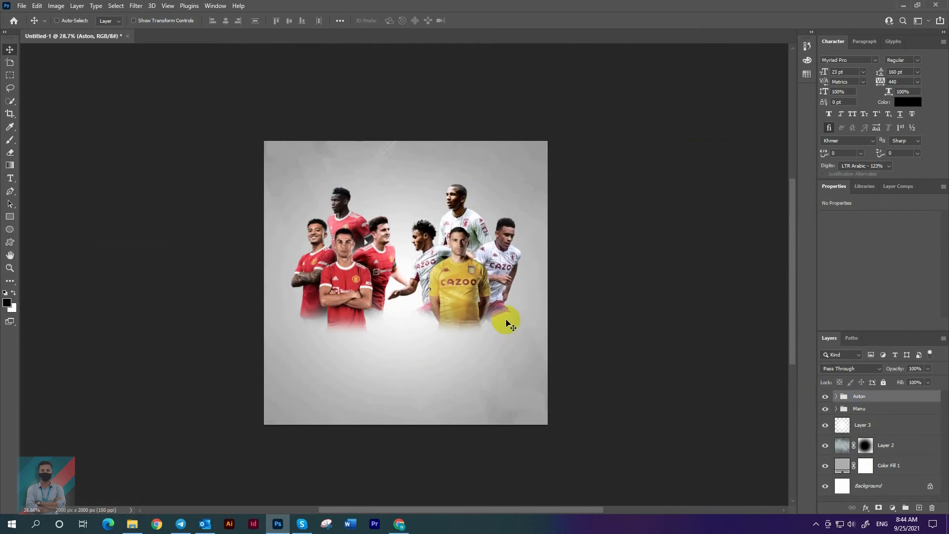
pyautogui.hotkey('ctrl', '0')
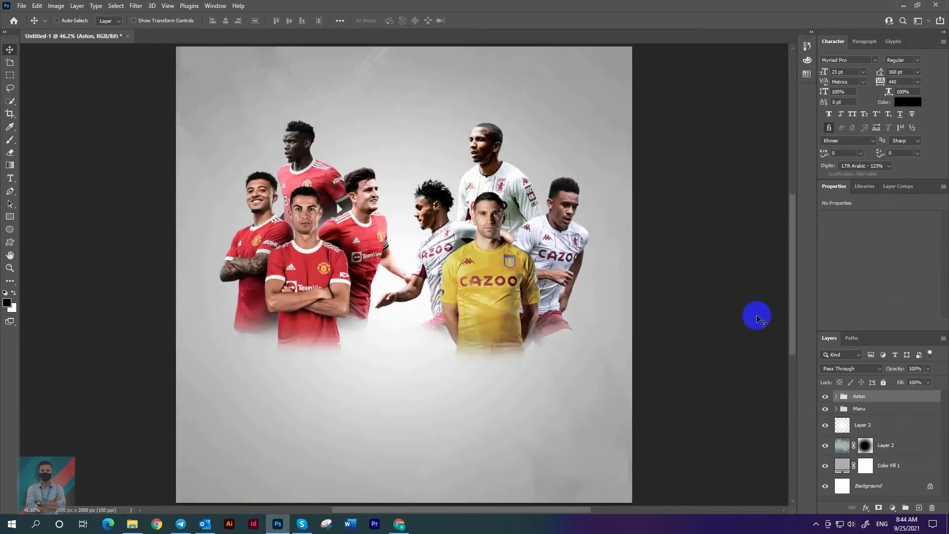
# - Move the Manchester United and Aston Villa players together slightly down the canvas
pyautogui.scroll(-4, 434, 415)
pyautogui.moveTo(487, 399); pyautogui.dragTo(494, 412)
pyautogui.scroll(-1, 494, 412)
pyautogui.hotkey('ctrl', '0')
# - Switch to Chrome and search Google Images for "old trafford stadium"
pyautogui.hotkey('alt', 'Tab')
pyautogui.click(447, 9)
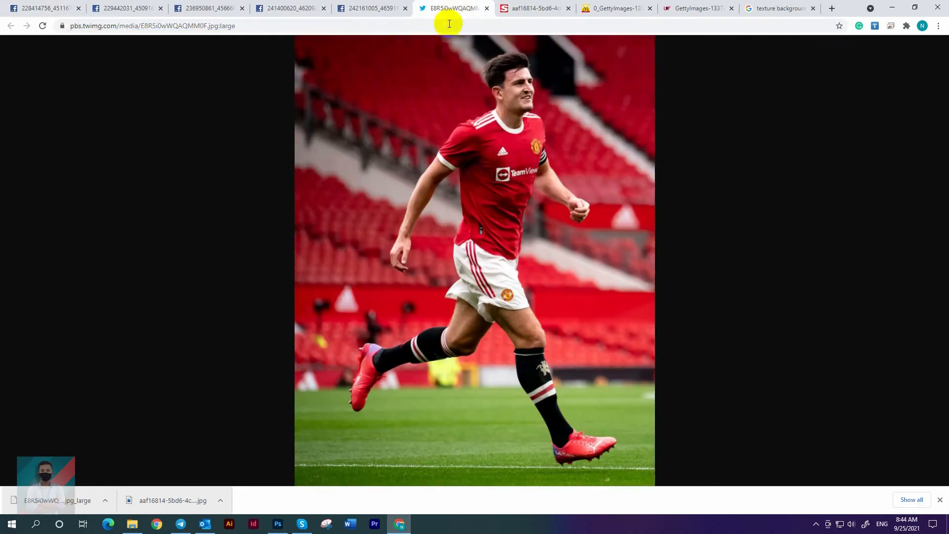
pyautogui.click(448, 25)
pyautogui.write('old tr')
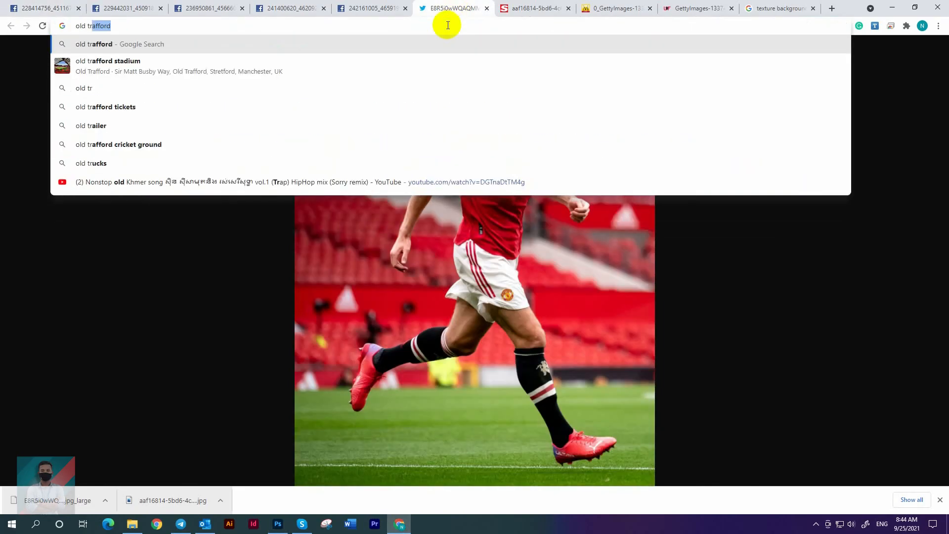
pyautogui.write('afford')
pyautogui.press('Down')
pyautogui.press('Return')
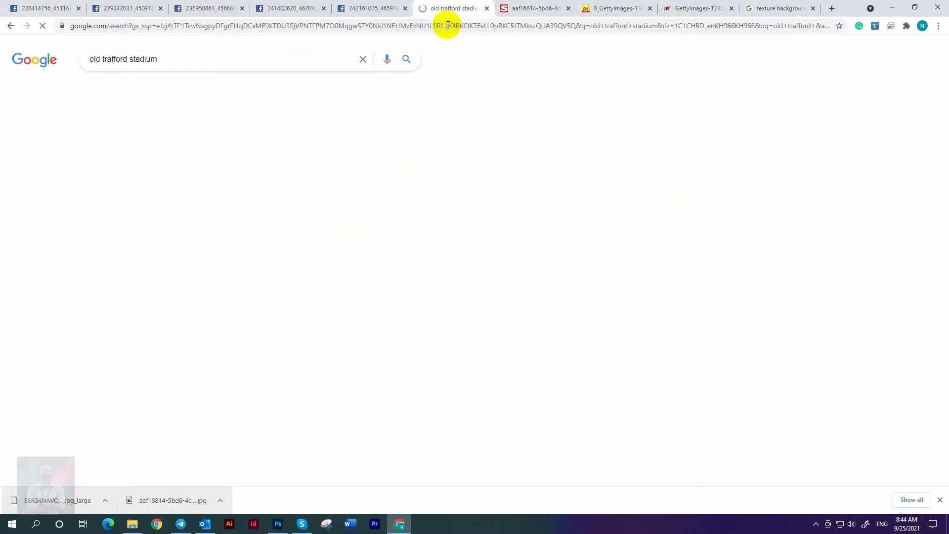
pyautogui.click(136, 92)
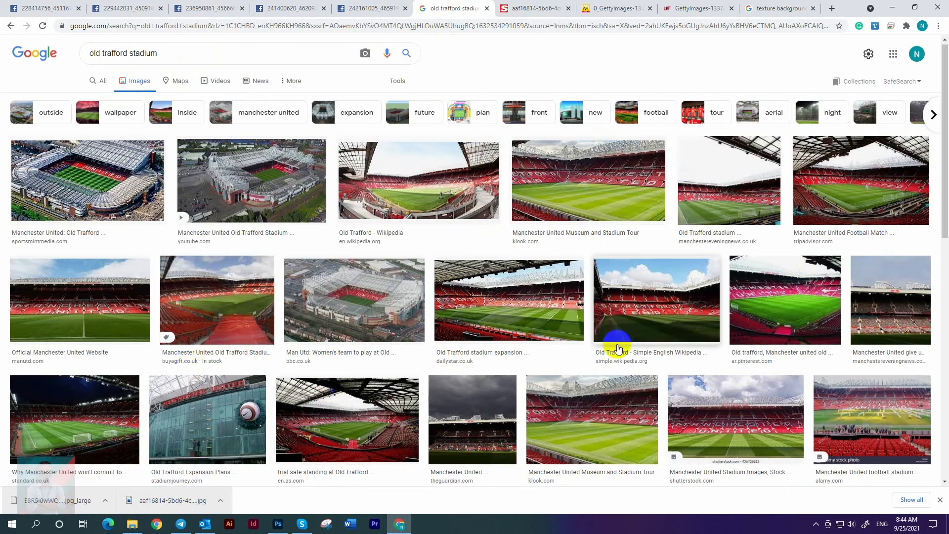
# - Browse the Old Trafford results and related images for a suitable wide view of the stadium interior
pyautogui.click(390, 396)
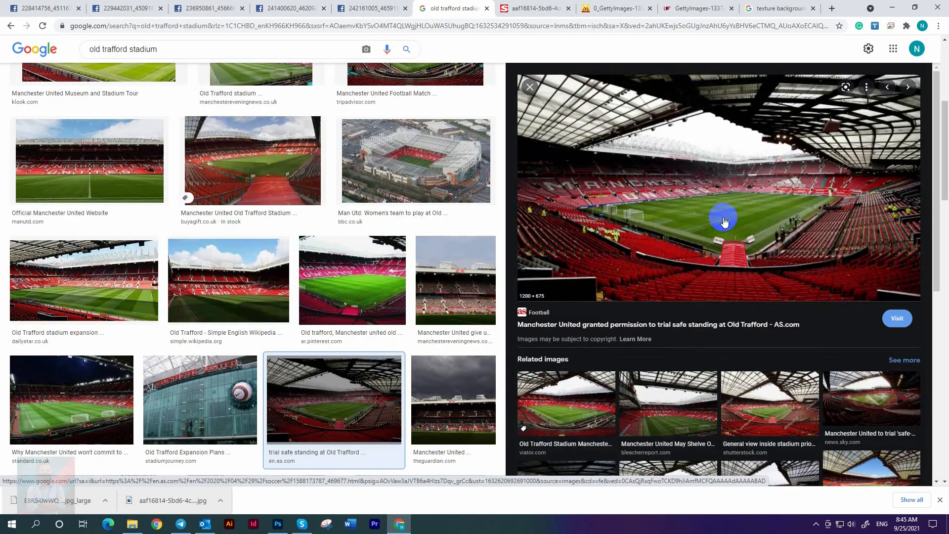
pyautogui.click(536, 425)
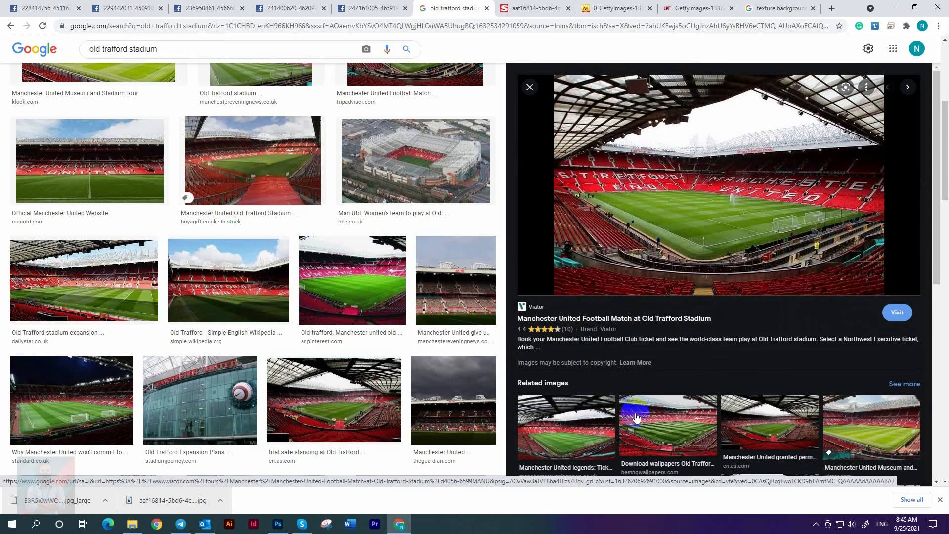
pyautogui.click(634, 414)
pyautogui.click(796, 389)
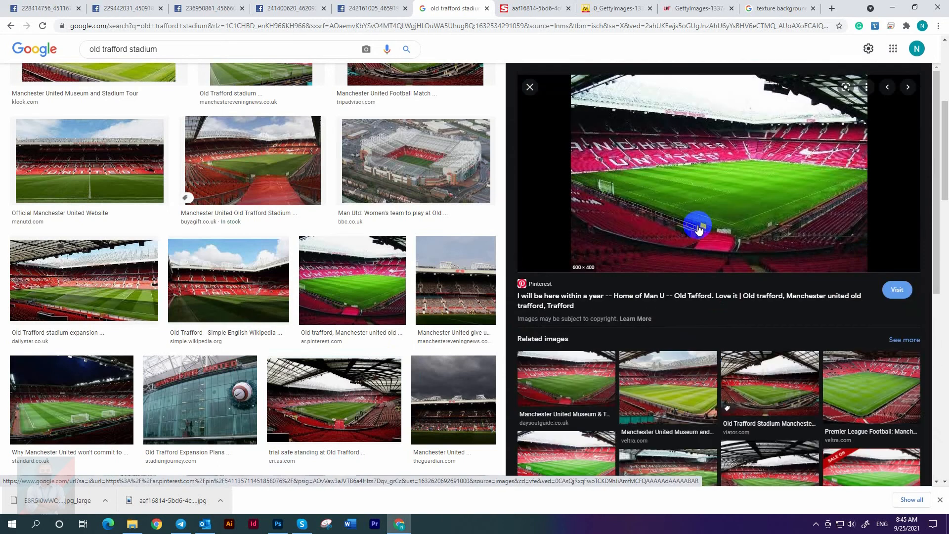
pyautogui.click(784, 391)
pyautogui.click(654, 433)
pyautogui.scroll(-4, 676, 381)
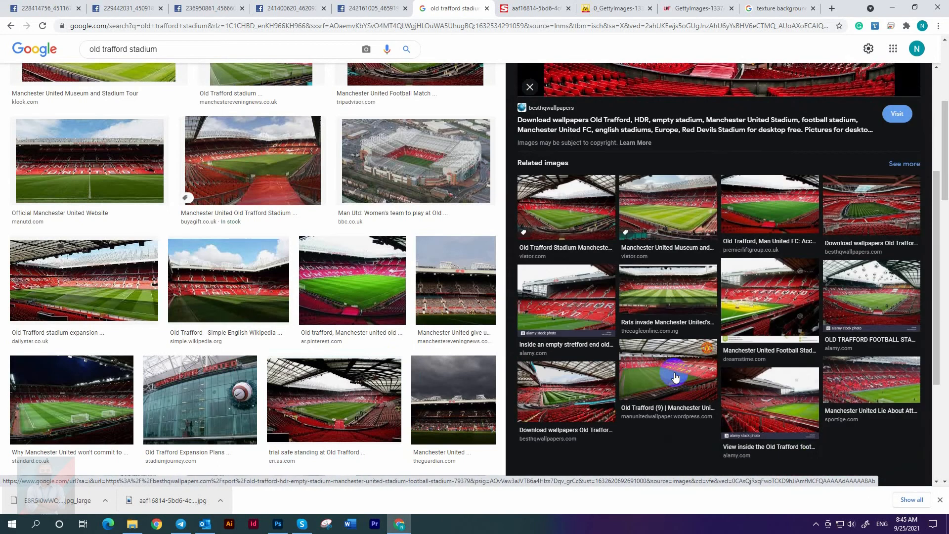
pyautogui.scroll(-10, 338, 345)
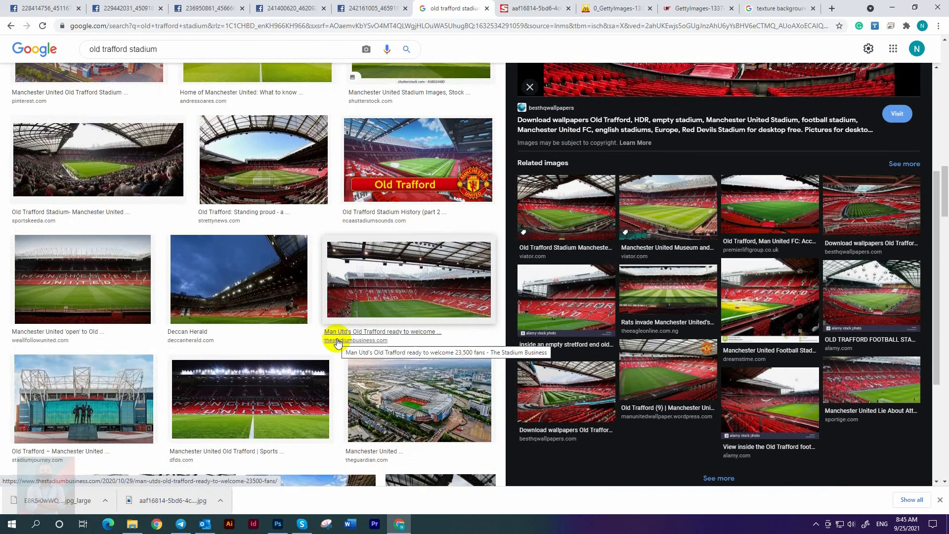
pyautogui.click(240, 159)
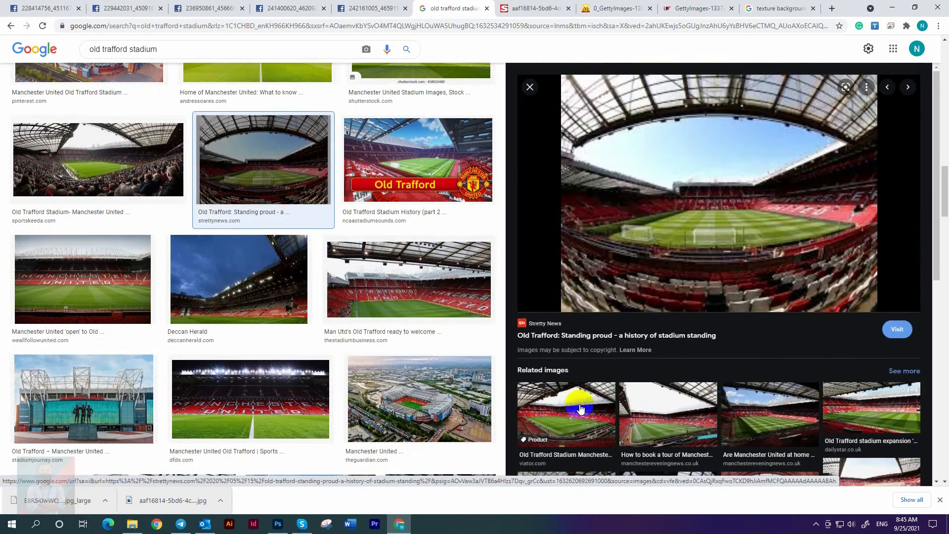
pyautogui.click(578, 402)
pyautogui.click(667, 425)
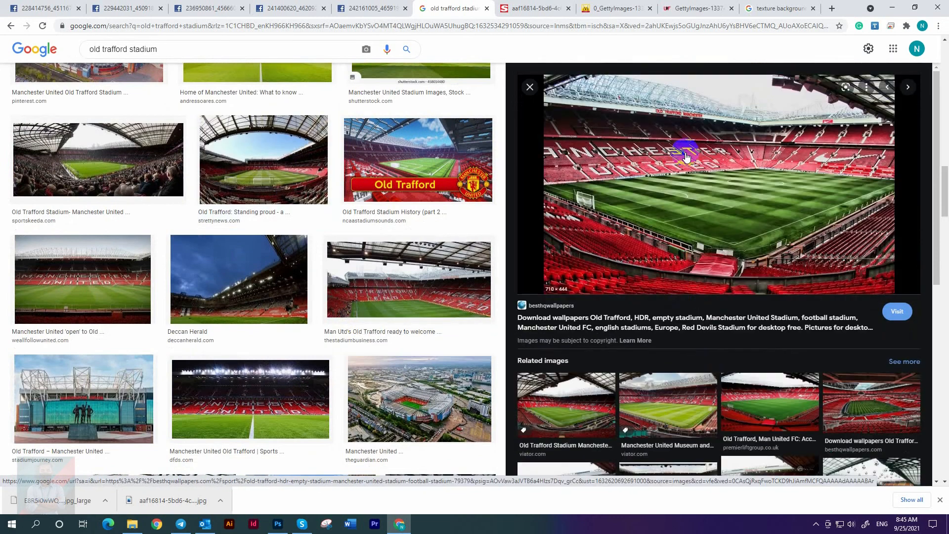
pyautogui.scroll(-4, 693, 147)
# - Open the 1920 × 1200 WallpaperSafari picture of the Old Trafford interior from the related images and copy it
pyautogui.click(672, 387)
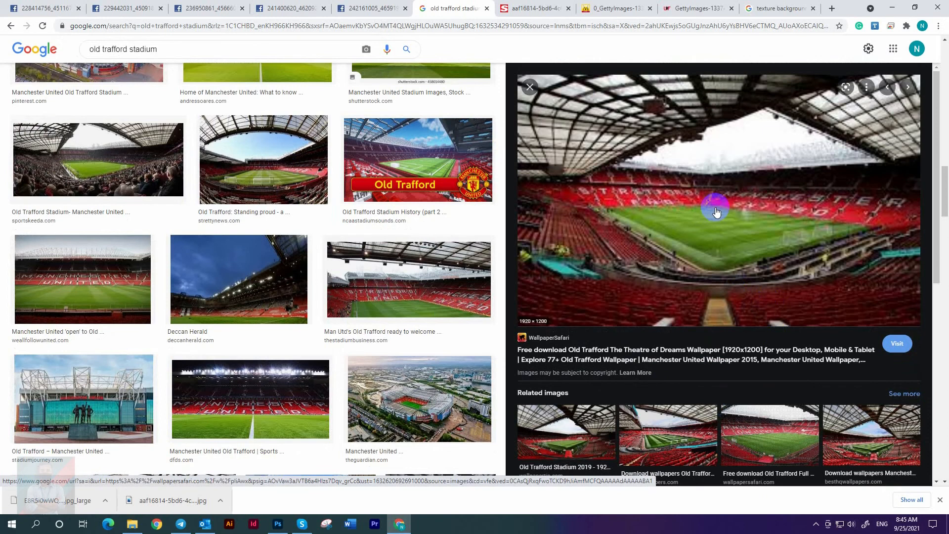
pyautogui.rightClick(708, 212)
pyautogui.click(739, 340)
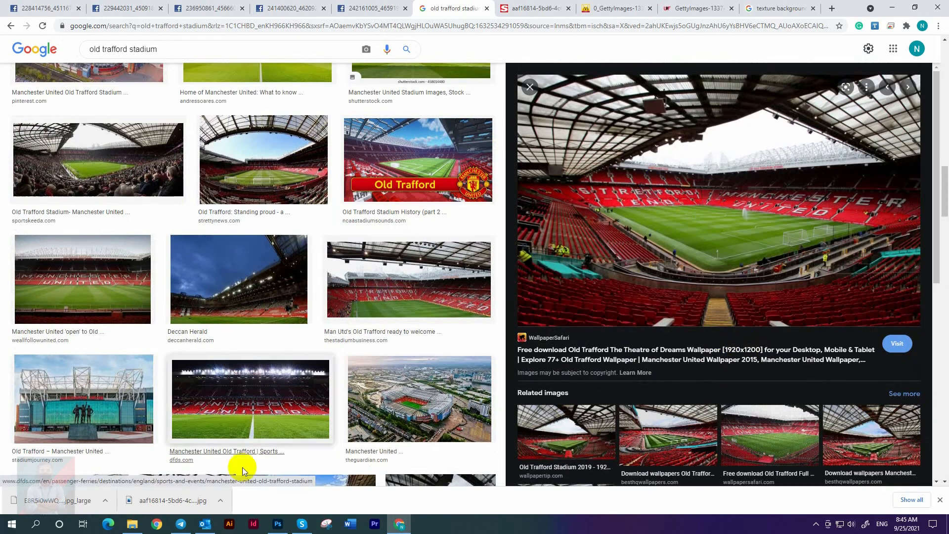
# - Switch to Photoshop, paste the stadium picture above Layer 3 and enlarge it to 2560 × 1600 px, filling the canvas width from its upper edge
pyautogui.click(278, 524)
pyautogui.click(867, 425)
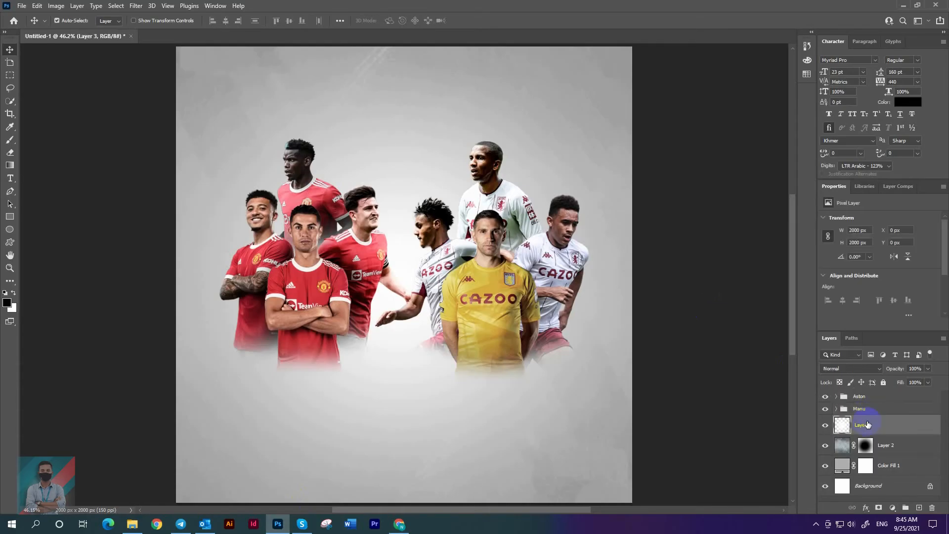
pyautogui.hotkey('ctrl', 'v')
pyautogui.scroll(-2, 588, 337)
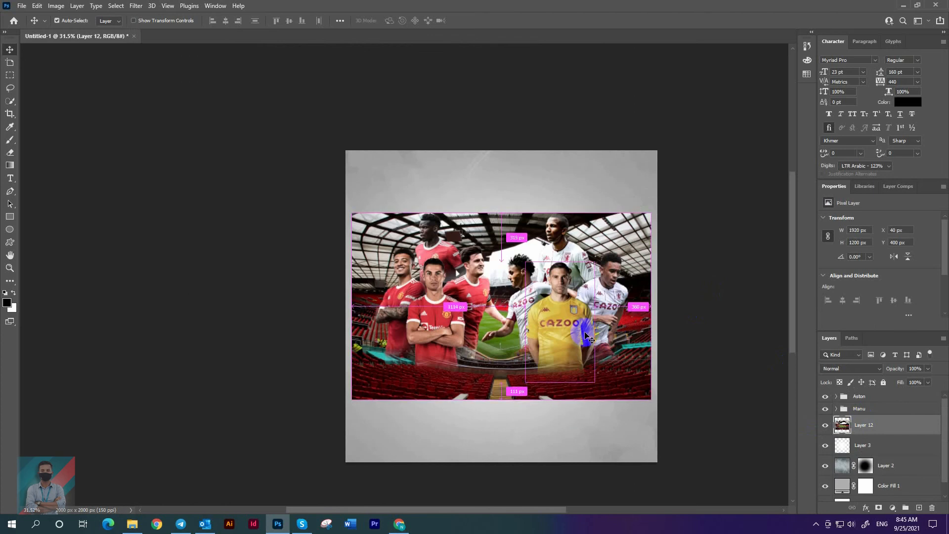
pyautogui.hotkey('ctrl', 't')
pyautogui.moveTo(501, 213); pyautogui.dragTo(502, 144)
pyautogui.click(488, 18)
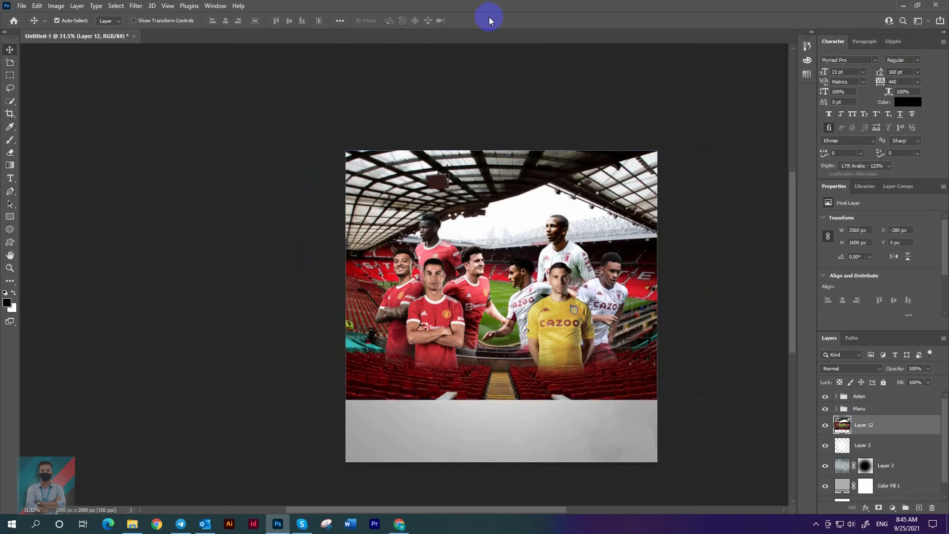
# - Convert the stadium layer to a smart object and add a layer mask to it
pyautogui.scroll(-2, 212, 127)
pyautogui.rightClick(862, 425)
pyautogui.click(842, 144)
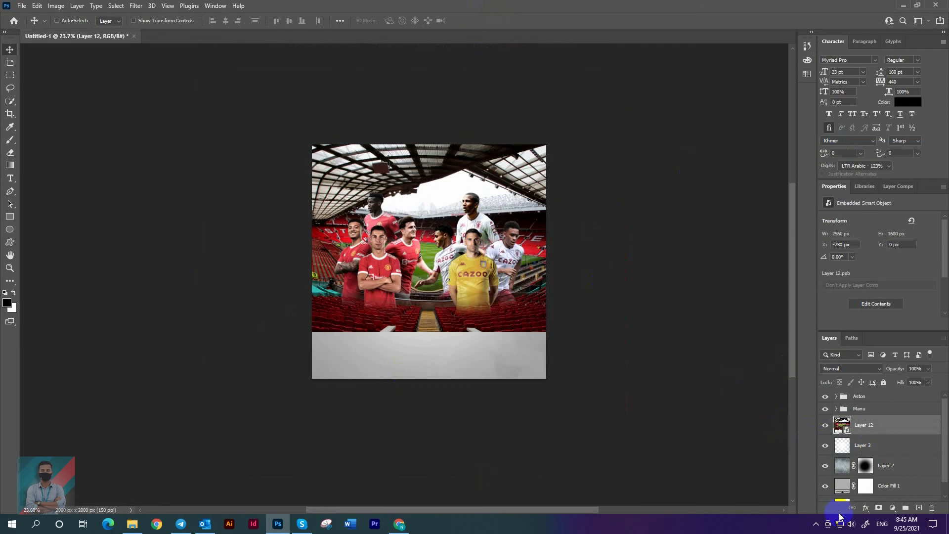
pyautogui.click(878, 507)
# - Paint black on the stadium's mask with a large soft brush to fade its lower part into the grey background
pyautogui.scroll(-5, 452, 304)
pyautogui.click(10, 140)
pyautogui.scroll(2, 520, 332)
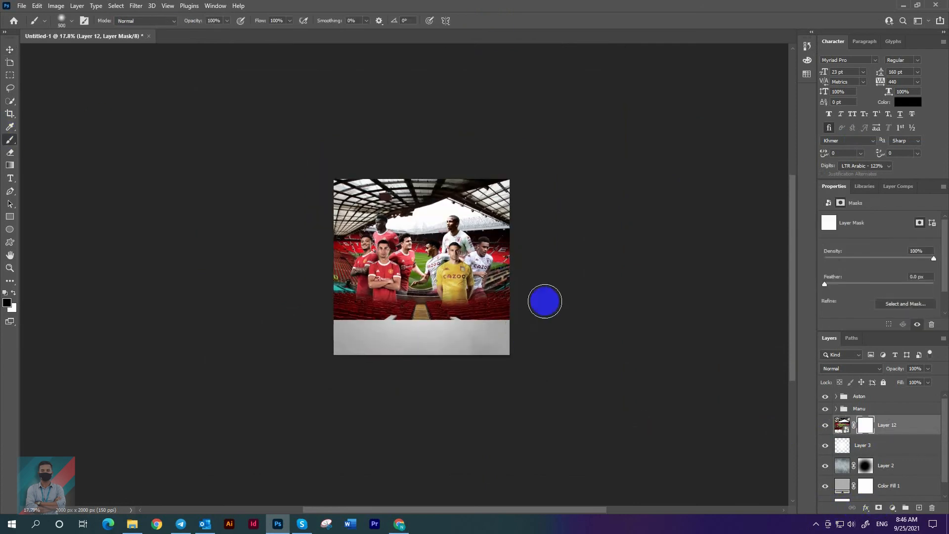
pyautogui.moveTo(525, 341)
pyautogui.mouseDown()
pyautogui.moveTo(537, 315)
pyautogui.moveTo(334, 344)
pyautogui.moveTo(389, 349)
pyautogui.mouseUp()
pyautogui.moveTo(473, 315); pyautogui.dragTo(497, 335)
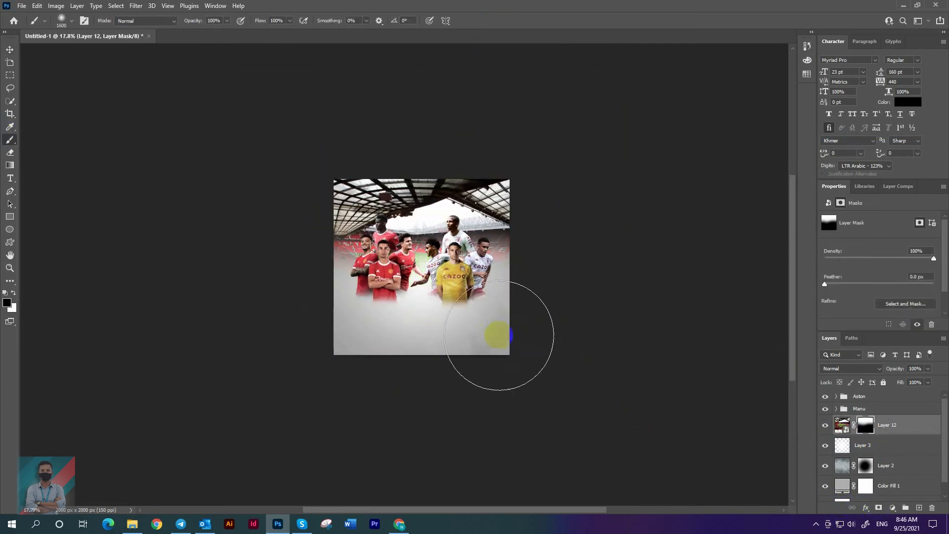
pyautogui.press('v')
pyautogui.hotkey('ctrl', '0')
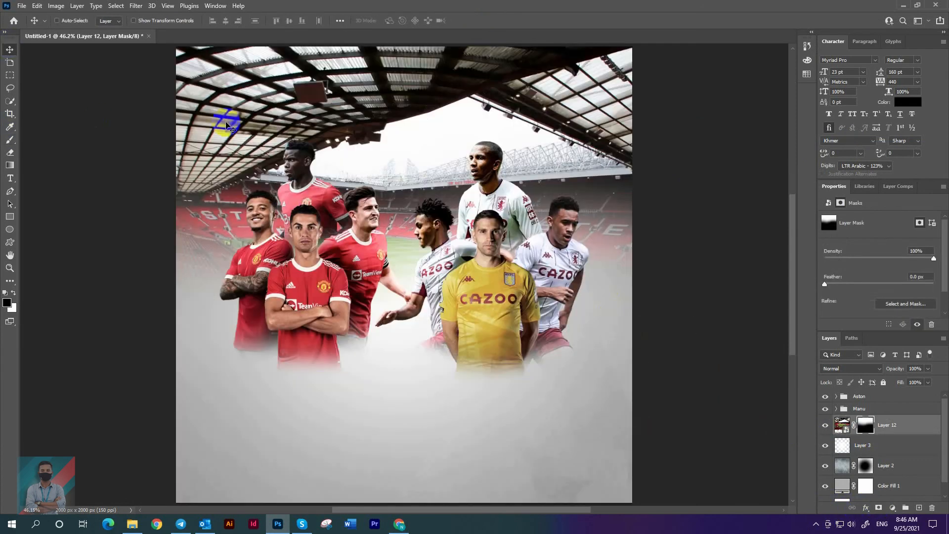
pyautogui.click(136, 6)
pyautogui.moveTo(180, 132)
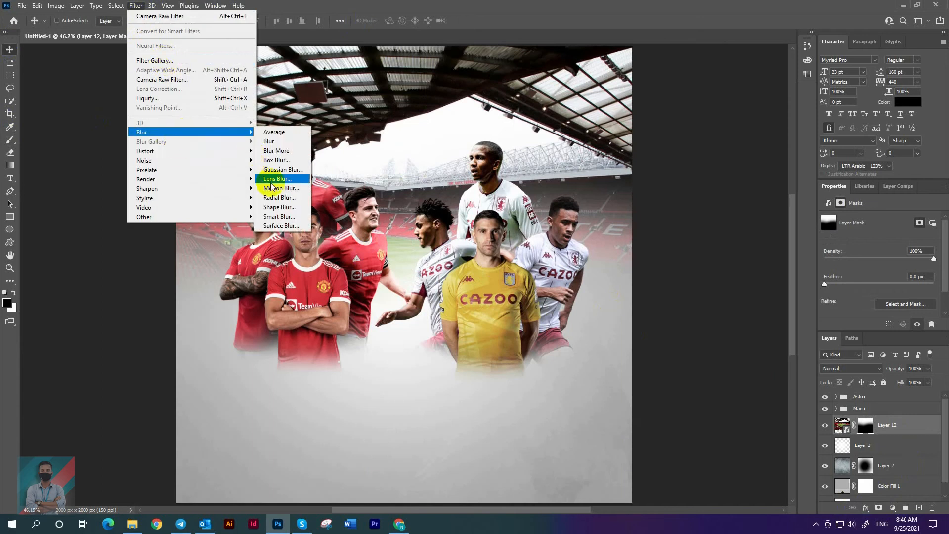
pyautogui.click(278, 169)
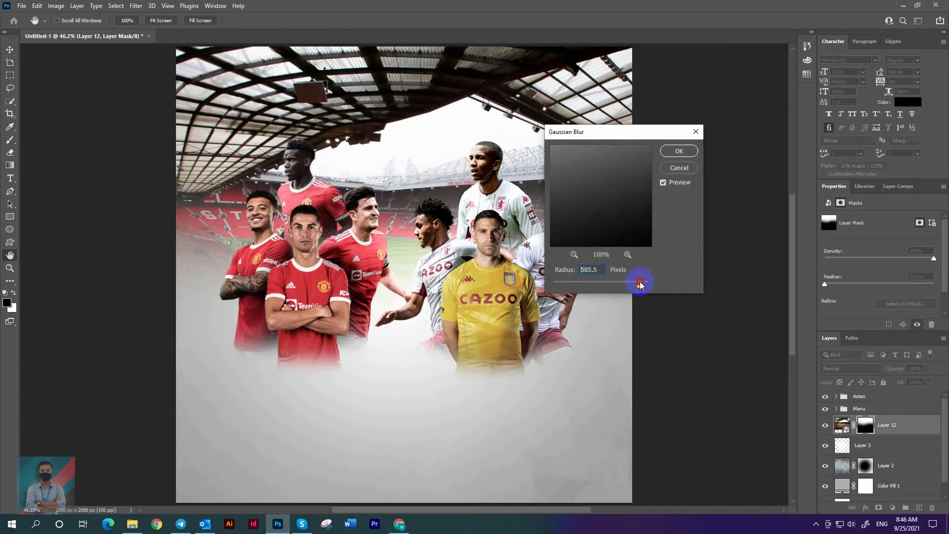
pyautogui.moveTo(639, 284); pyautogui.dragTo(603, 286)
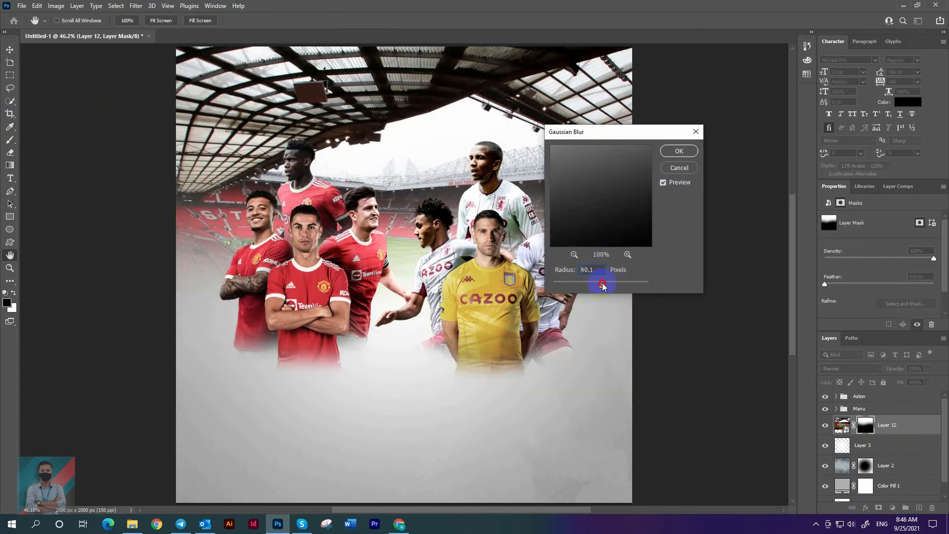
pyautogui.click(685, 174)
# - Apply a slight Gaussian Blur to the stadium image itself rather than to its mask
pyautogui.click(841, 424)
pyautogui.click(136, 5)
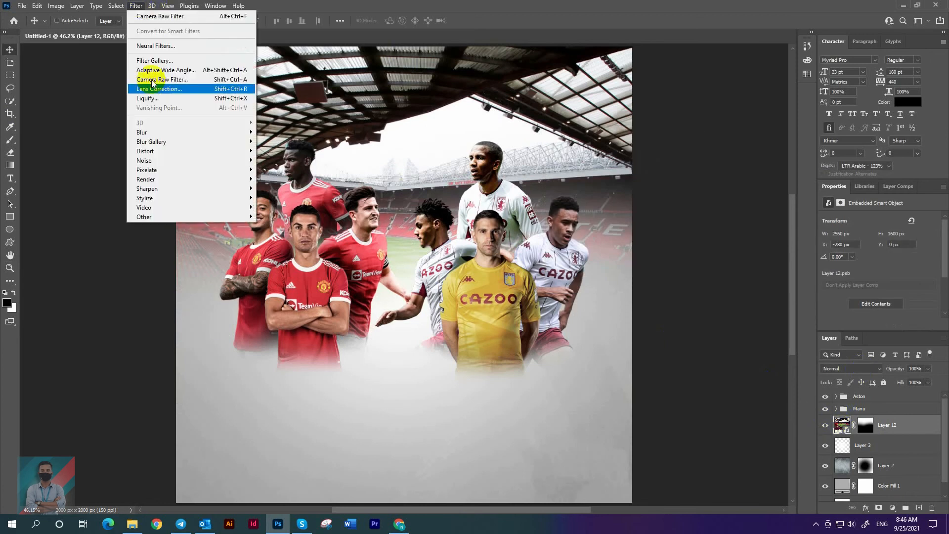
pyautogui.click(277, 169)
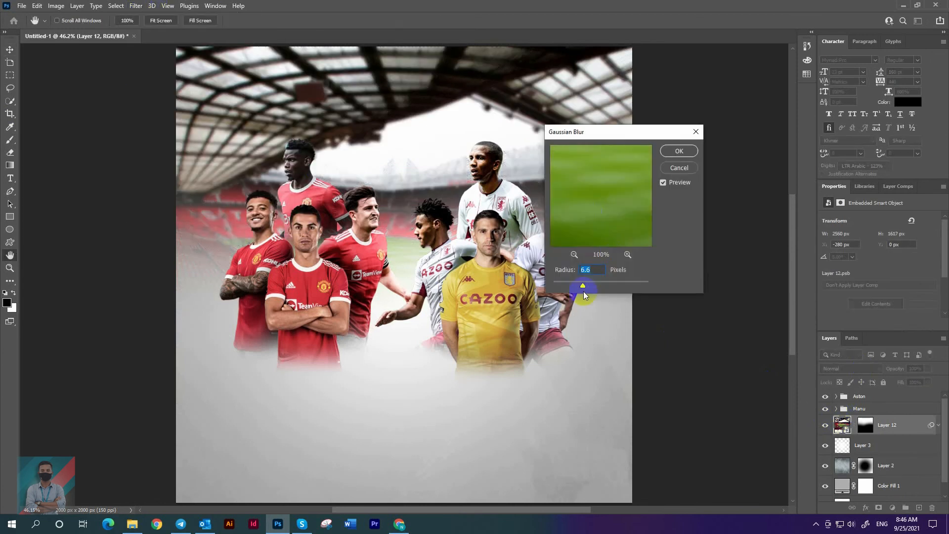
pyautogui.moveTo(587, 286); pyautogui.dragTo(575, 287)
pyautogui.click(678, 150)
pyautogui.hotkey('ctrl', '0')
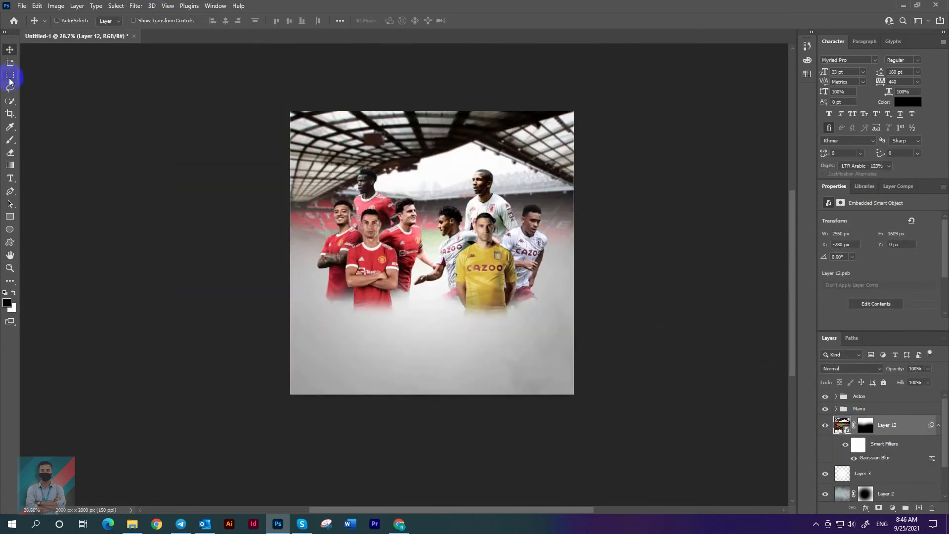
pyautogui.hotkey('ctrl', '0')
# - Select the Color Fill 1 background layer
pyautogui.click(877, 478)
pyautogui.scroll(-3, 877, 477)
pyautogui.click(866, 470)
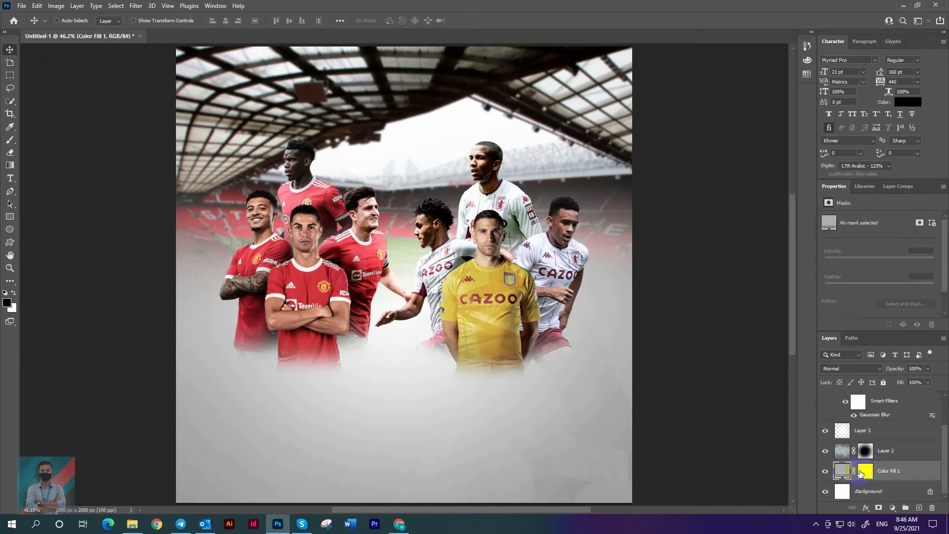
# - Try a light red for the Color Fill 1 layer beneath the grey texture
pyautogui.doubleClick(843, 471)
pyautogui.moveTo(651, 296); pyautogui.dragTo(676, 330)
pyautogui.moveTo(361, 284); pyautogui.dragTo(583, 310)
pyautogui.click(491, 192)
pyautogui.click(705, 348)
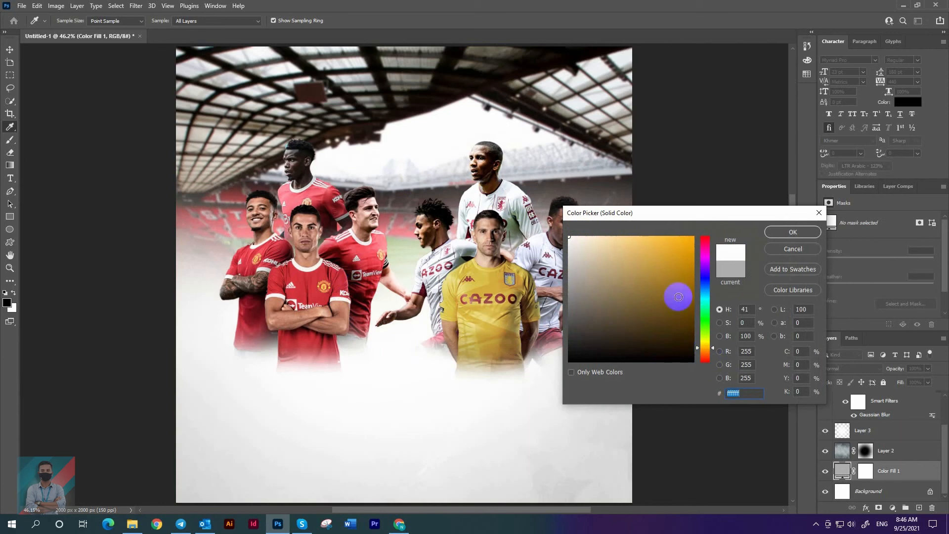
pyautogui.click(688, 241)
pyautogui.moveTo(506, 396); pyautogui.dragTo(380, 257)
pyautogui.moveTo(650, 275); pyautogui.dragTo(638, 244)
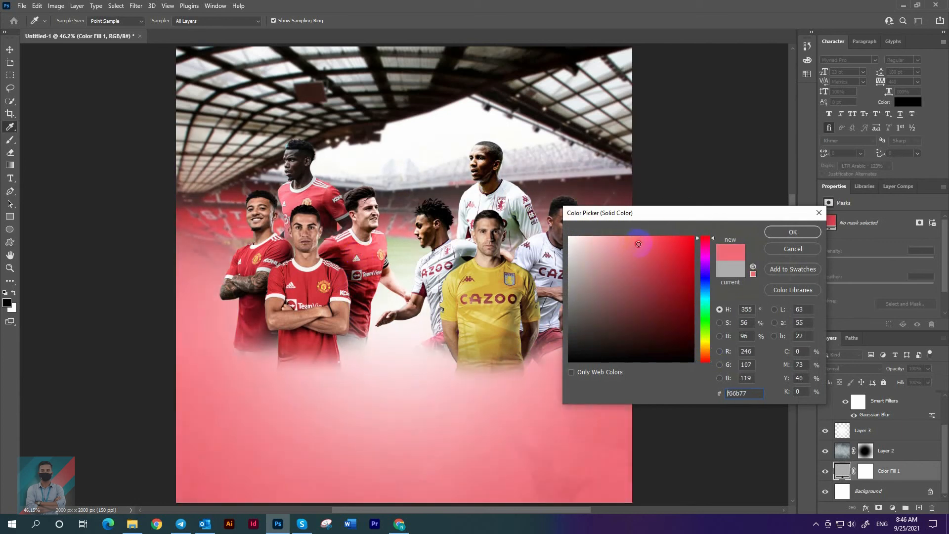
pyautogui.click(783, 233)
# - Lower Layer 3's opacity to 20% and recolour the Color Fill 1 layer to a deep red around #96020e
pyautogui.click(840, 431)
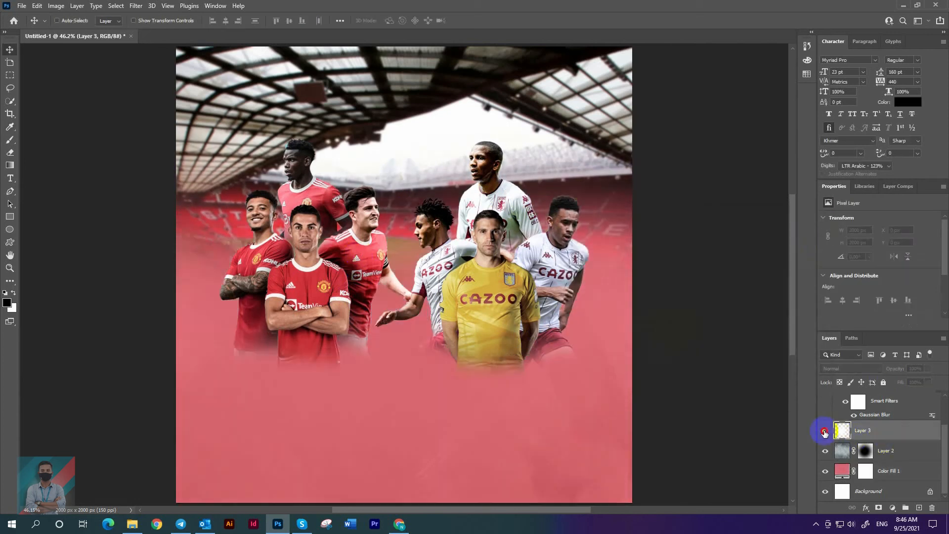
pyautogui.click(894, 379)
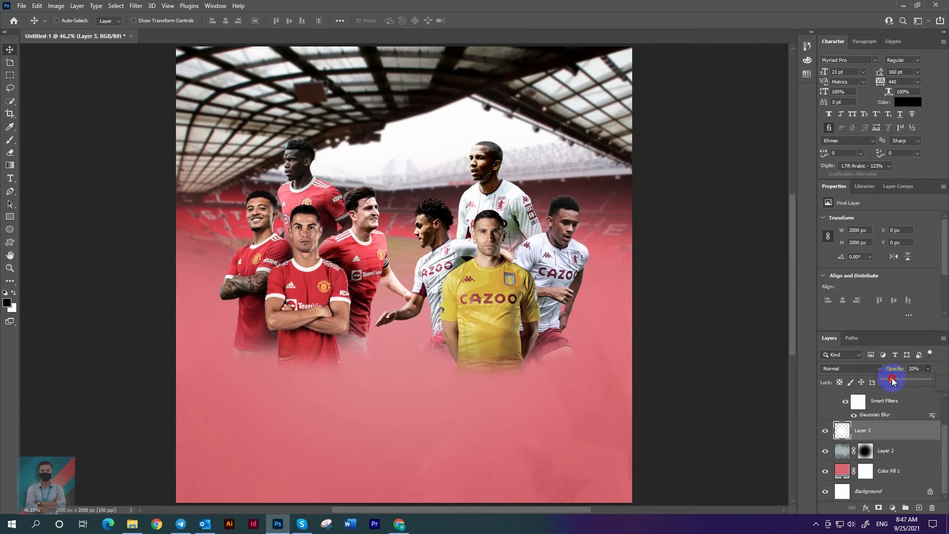
pyautogui.doubleClick(842, 470)
pyautogui.moveTo(680, 324); pyautogui.dragTo(693, 287)
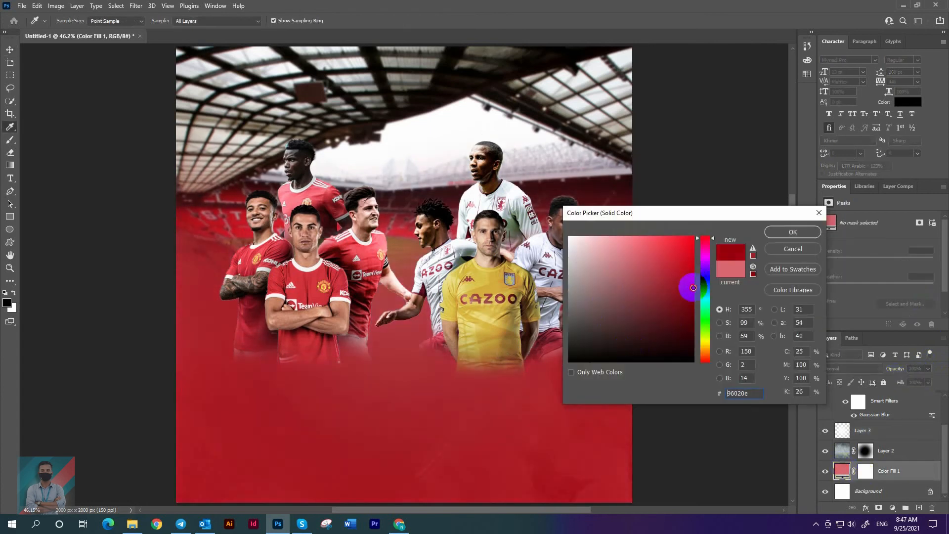
pyautogui.click(791, 232)
pyautogui.press('v')
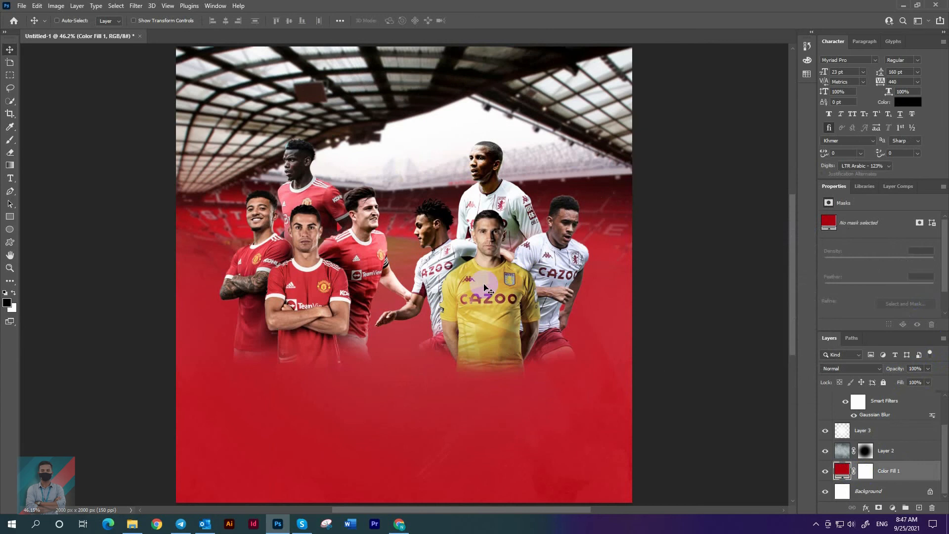
# - Move the Aston group up slightly relative to the red-shirted players
pyautogui.scroll(-5, 516, 234)
pyautogui.scroll(3, 911, 444)
pyautogui.click(872, 398)
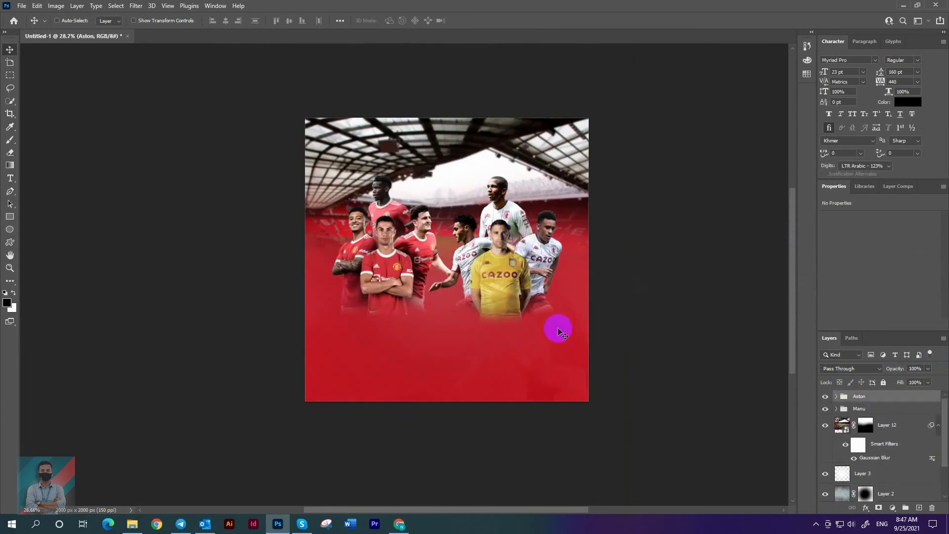
pyautogui.moveTo(558, 328); pyautogui.dragTo(549, 323)
pyautogui.scroll(2, 549, 325)
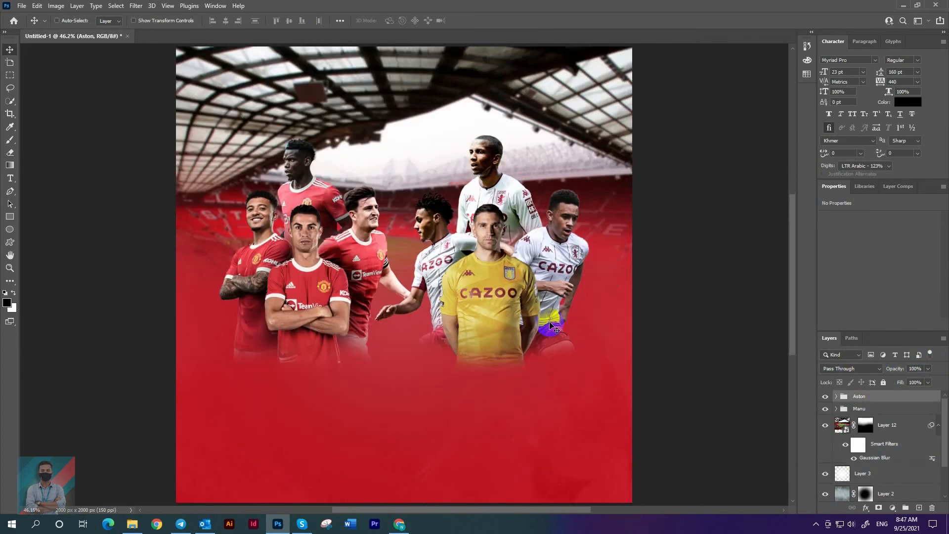
# - Switch to Chrome, search Google Images for "cloud png" and open the 1400 × 648 white cloud on black
pyautogui.click(400, 524)
pyautogui.tripleClick(271, 46)
pyautogui.write('clo')
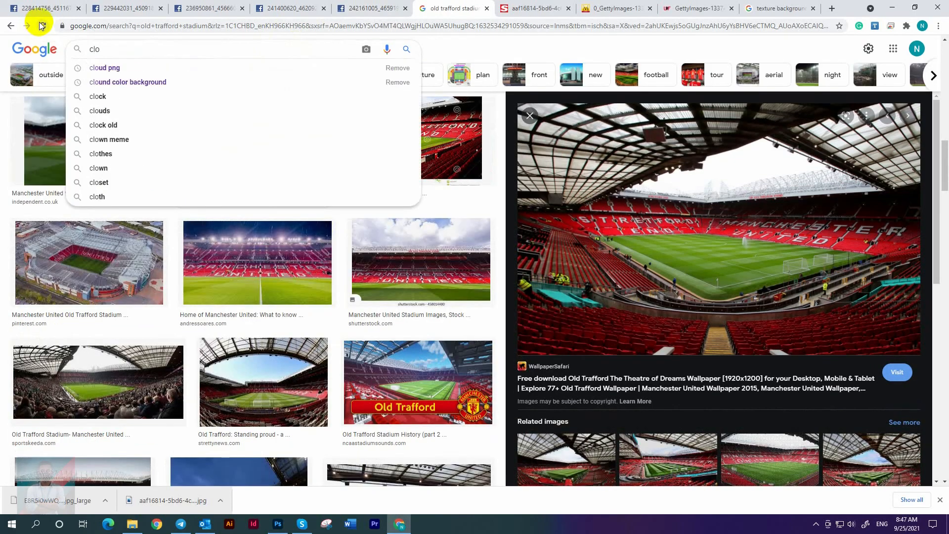
pyautogui.click(105, 68)
pyautogui.click(438, 324)
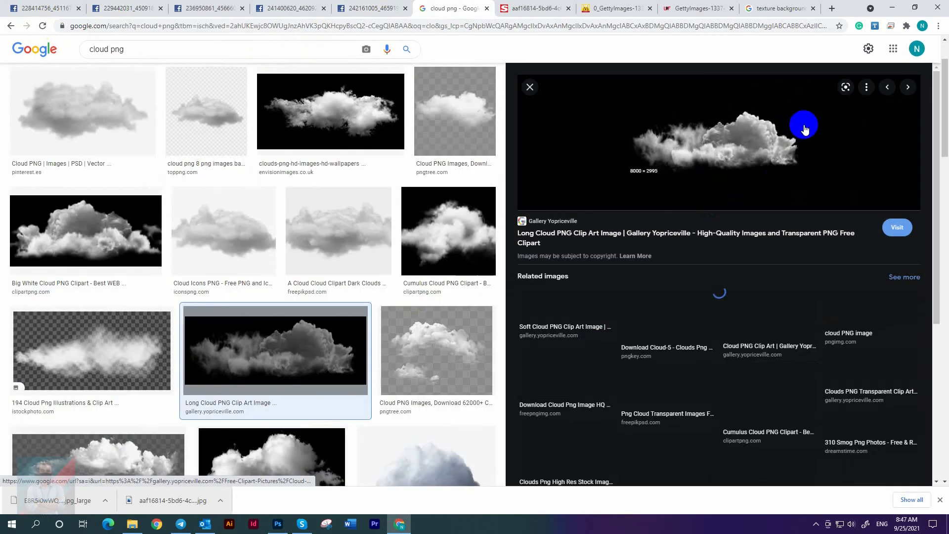
pyautogui.click(333, 127)
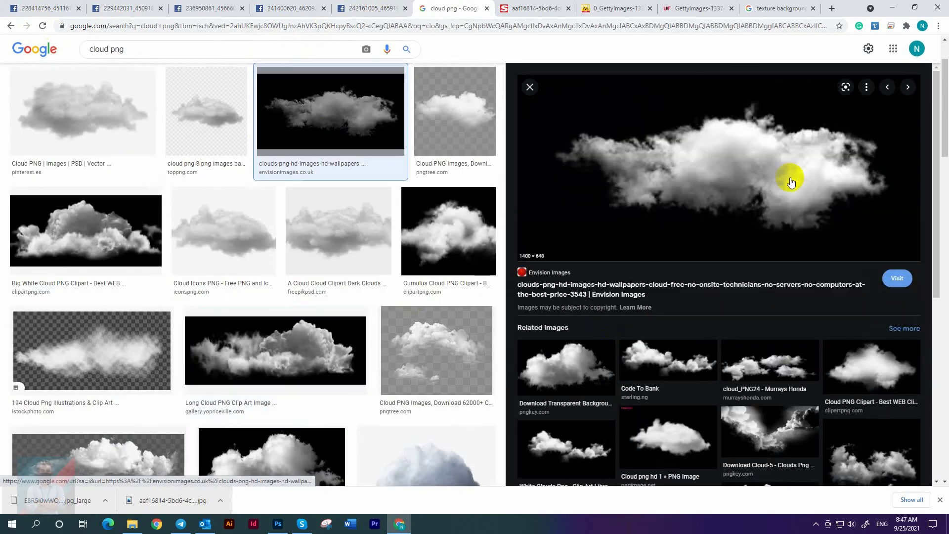
# - Try placing the cloud image in the Photoshop composition, scaled to about 70% across the players' lower bodies
pyautogui.rightClick(724, 176)
pyautogui.moveTo(692, 174); pyautogui.dragTo(247, 339)
pyautogui.moveTo(279, 518); pyautogui.dragTo(298, 310)
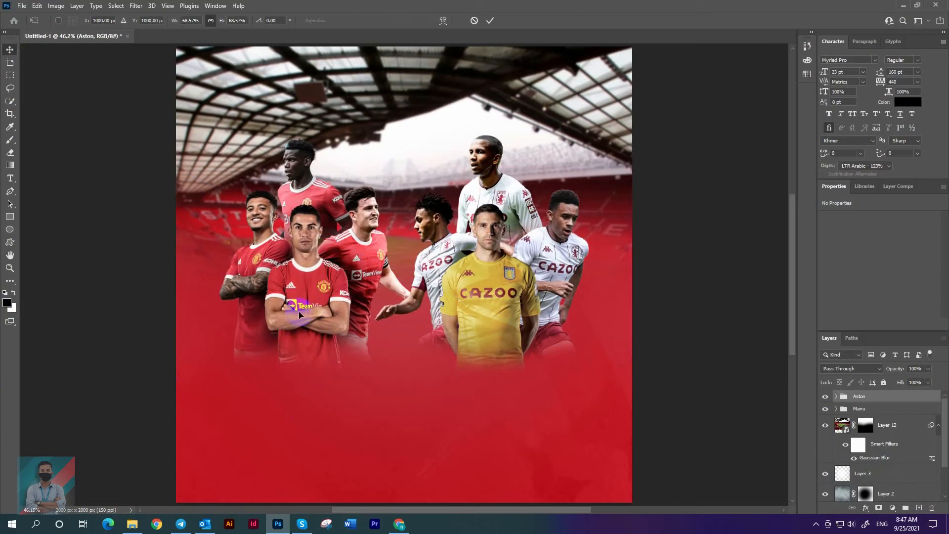
pyautogui.moveTo(405, 166); pyautogui.dragTo(404, 270)
pyautogui.moveTo(415, 306); pyautogui.dragTo(277, 330)
pyautogui.moveTo(381, 354); pyautogui.dragTo(627, 376)
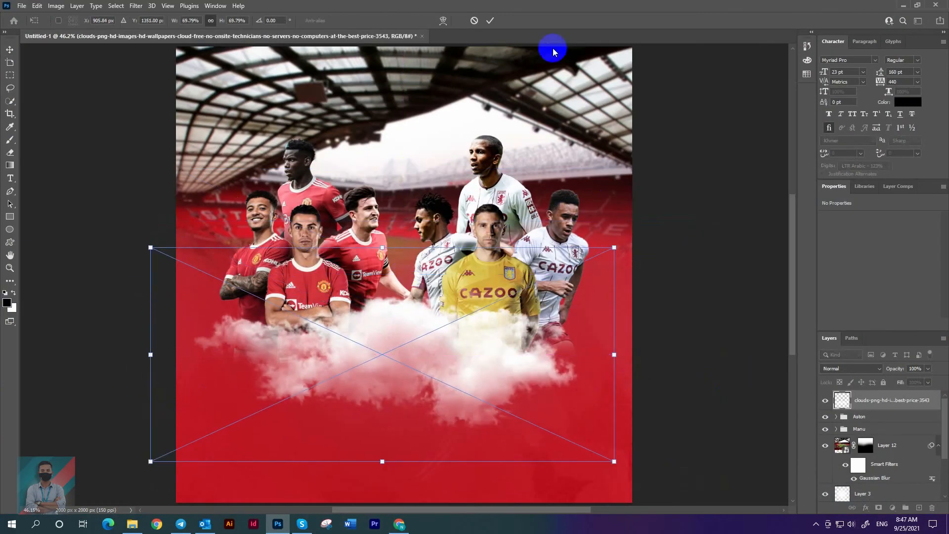
pyautogui.click(489, 19)
# - Try the cloud at 51% opacity, shrunk to about 26% between the two teams
pyautogui.click(928, 368)
pyautogui.moveTo(928, 381); pyautogui.dragTo(906, 382)
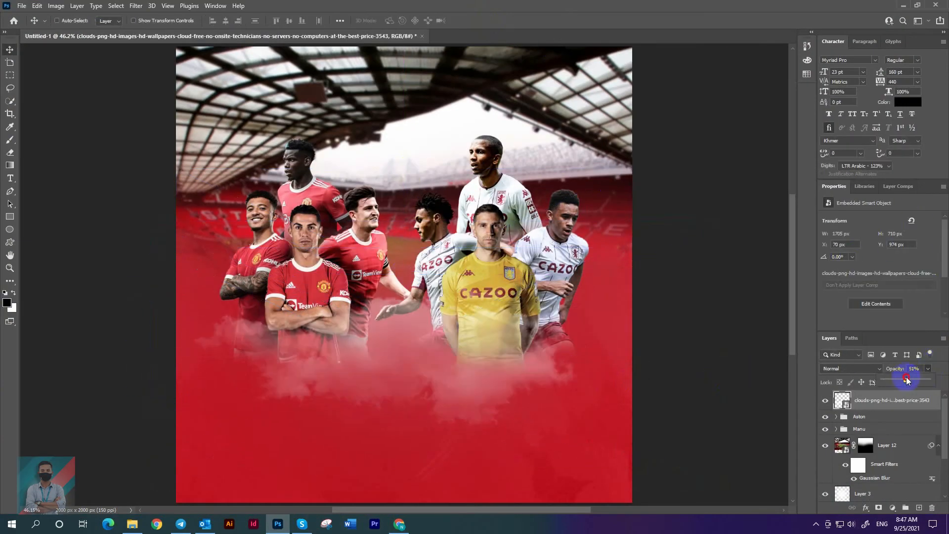
pyautogui.moveTo(552, 370); pyautogui.dragTo(471, 365)
pyautogui.hotkey('ctrl', 't')
pyautogui.moveTo(303, 246); pyautogui.dragTo(302, 381)
pyautogui.moveTo(331, 438); pyautogui.dragTo(381, 327)
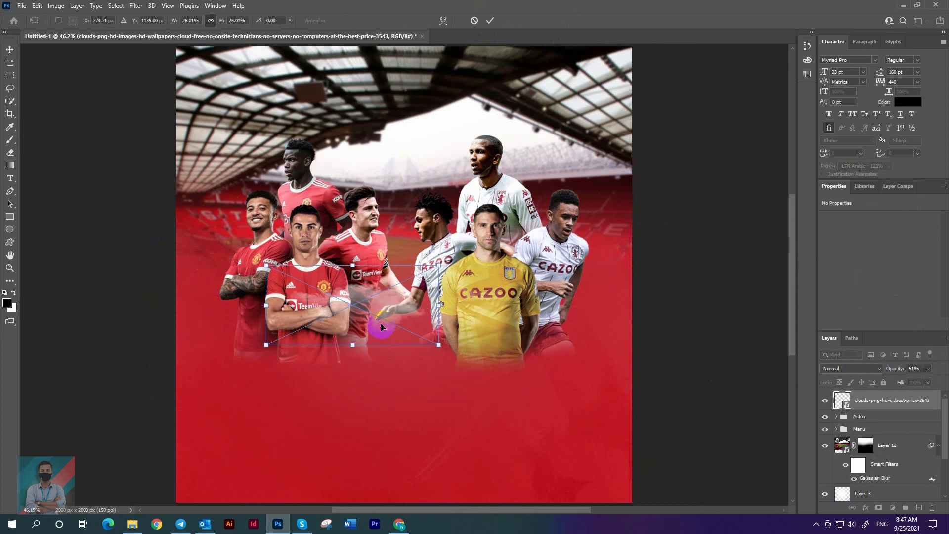
pyautogui.click(488, 21)
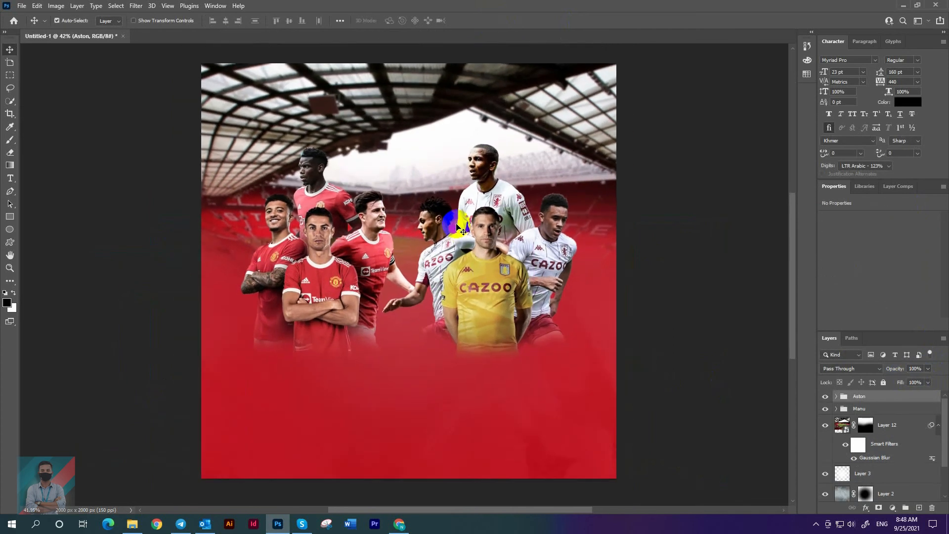
# - Create a new empty layer directly above the blurred stadium layer, Layer 12, and activate the Brush tool
pyautogui.scroll(1, 459, 229)
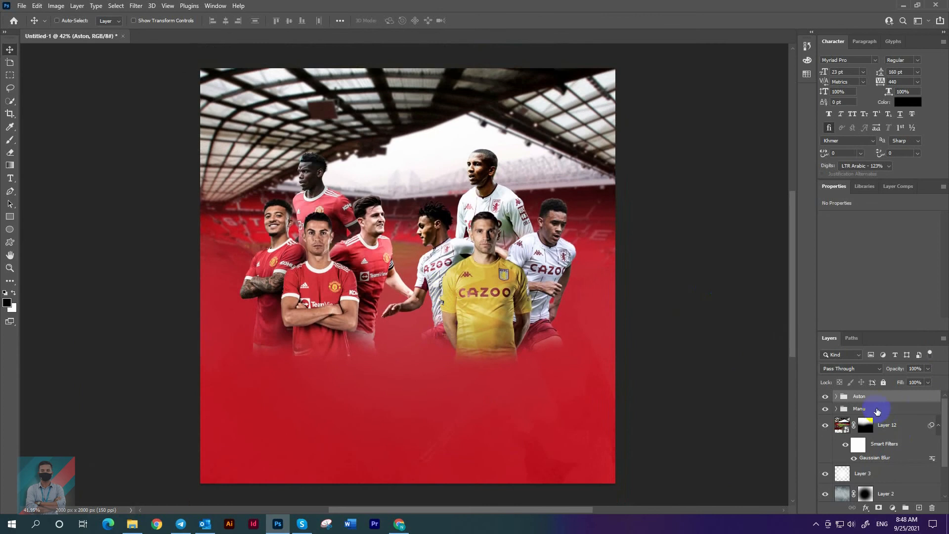
pyautogui.click(877, 411)
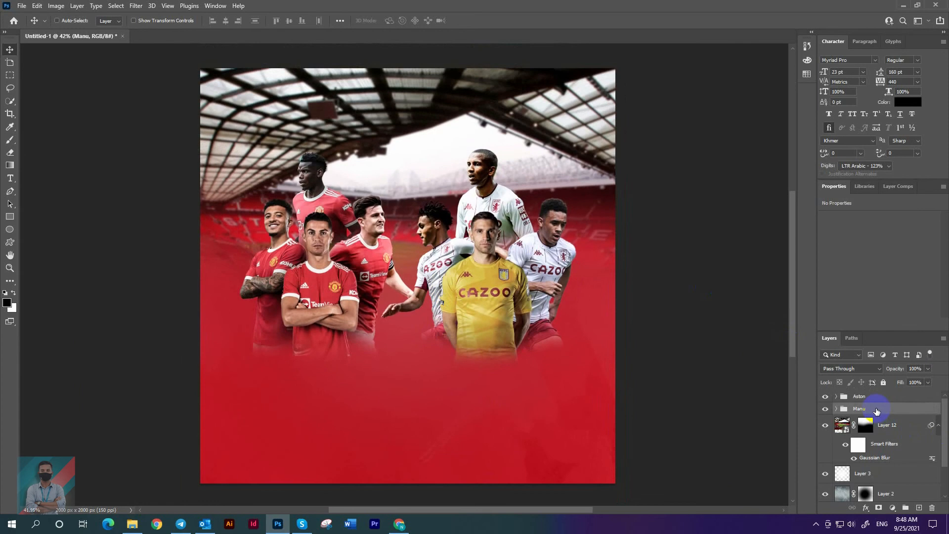
pyautogui.click(882, 424)
pyautogui.hotkey('ctrl', 'shift', 'alt', 'n')
pyautogui.press('b')
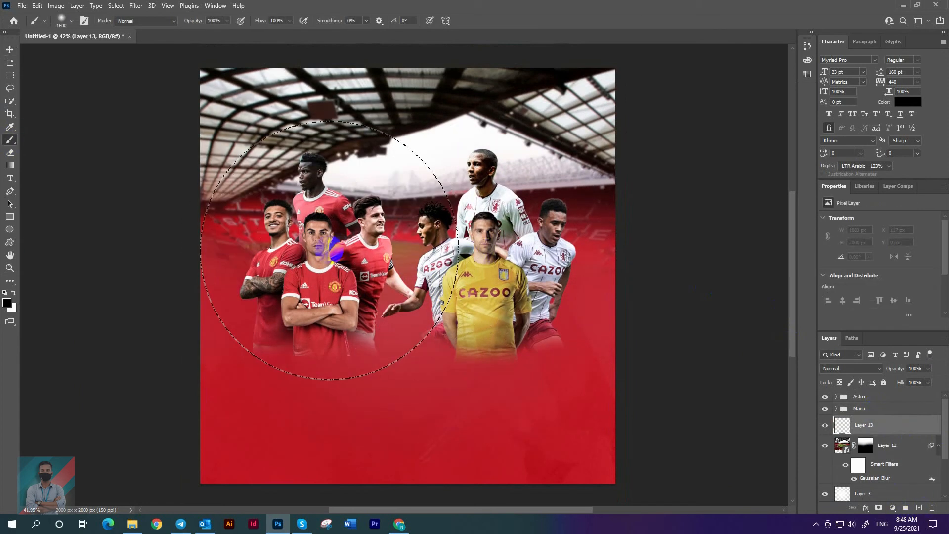
# - Try large soft brush dabs in black and dark red #9c1824 behind the players and undo them
pyautogui.click(343, 233)
pyautogui.hotkey('ctrl', 'z')
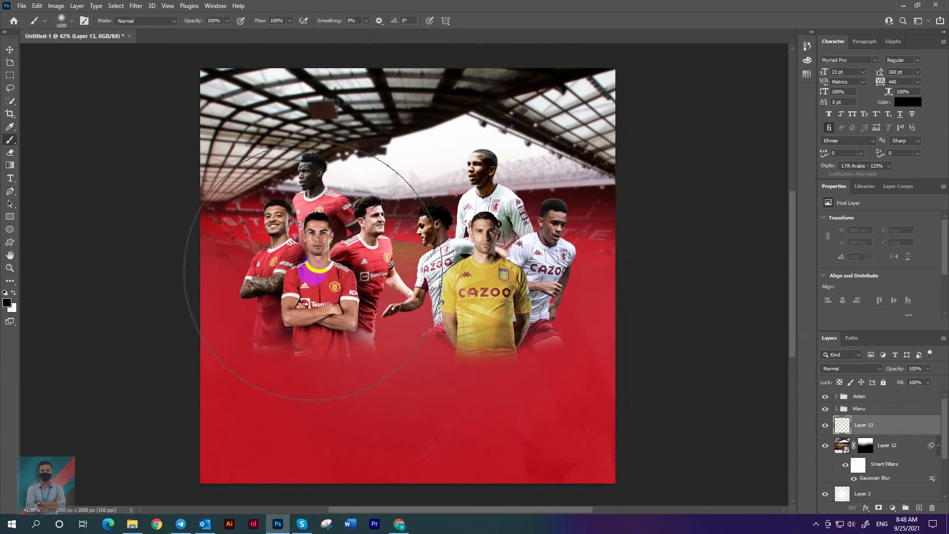
pyautogui.click(7, 302)
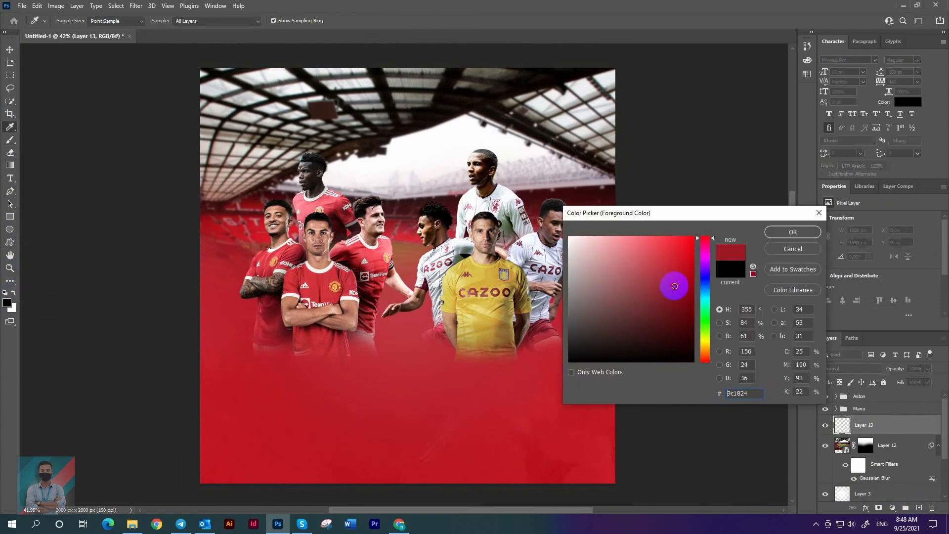
pyautogui.click(793, 232)
pyautogui.click(336, 244)
pyautogui.click(512, 222)
pyautogui.scroll(-3, 548, 201)
pyautogui.hotkey('ctrl', 'z')
pyautogui.hotkey('ctrl', 'z')
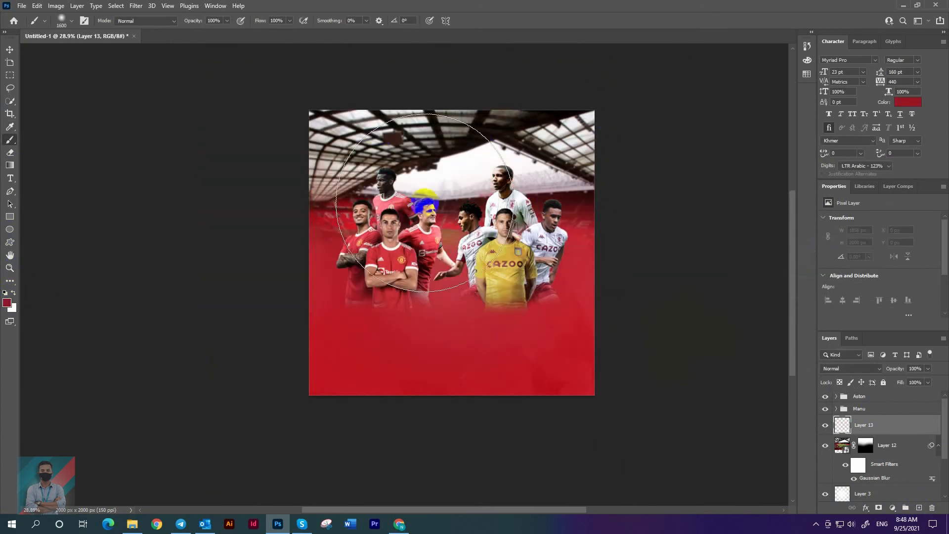
pyautogui.press('v')
pyautogui.scroll(-2, 245, 210)
pyautogui.hotkey('ctrl', '0')
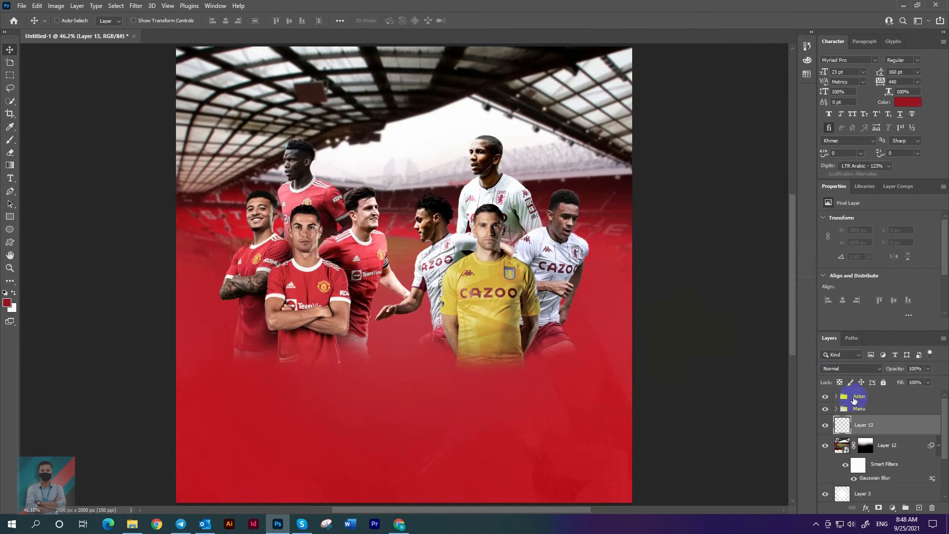
# - Paint a soft black shadow behind the goalkeeper with a 700 px brush on a new layer clipped to Layer 9 in the Aston group
pyautogui.click(835, 395)
pyautogui.click(899, 415)
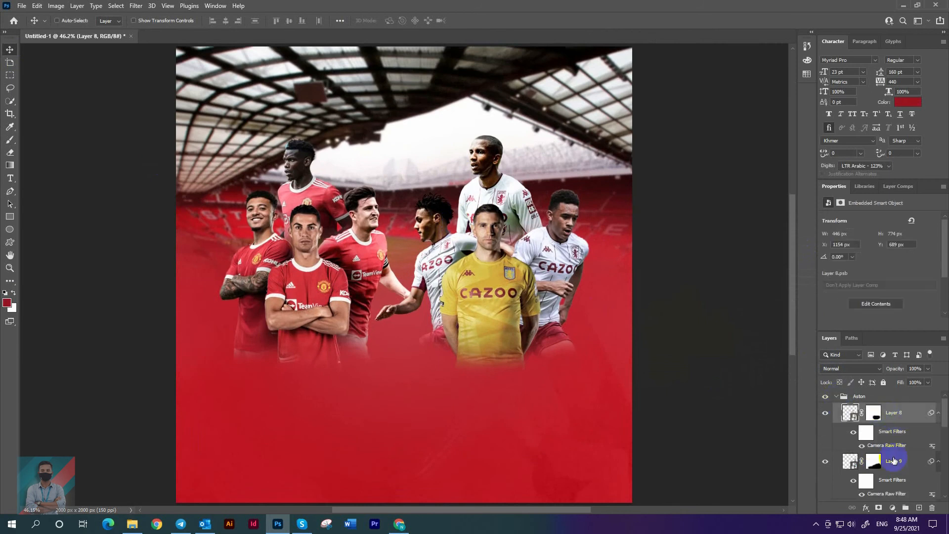
pyautogui.click(894, 460)
pyautogui.click(919, 507)
pyautogui.click(7, 143)
pyautogui.click(6, 292)
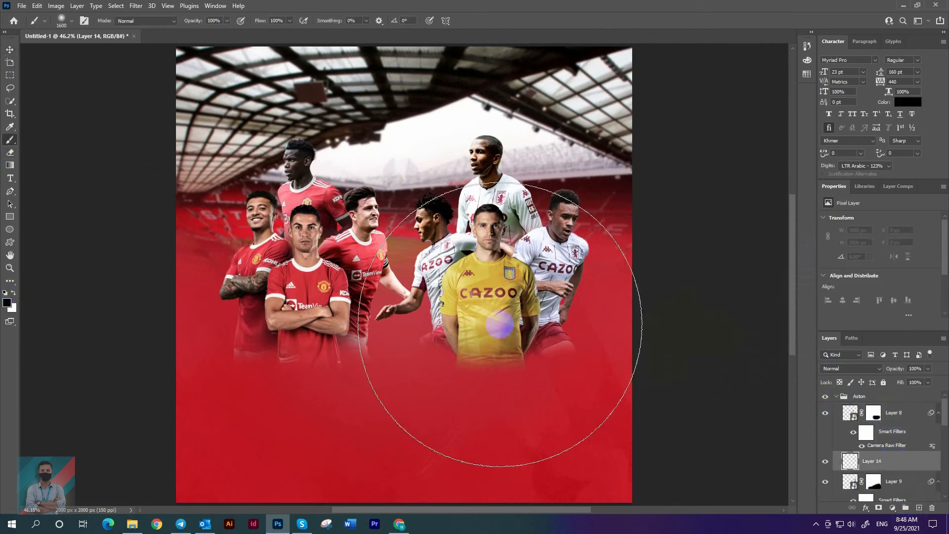
pyautogui.click(493, 314)
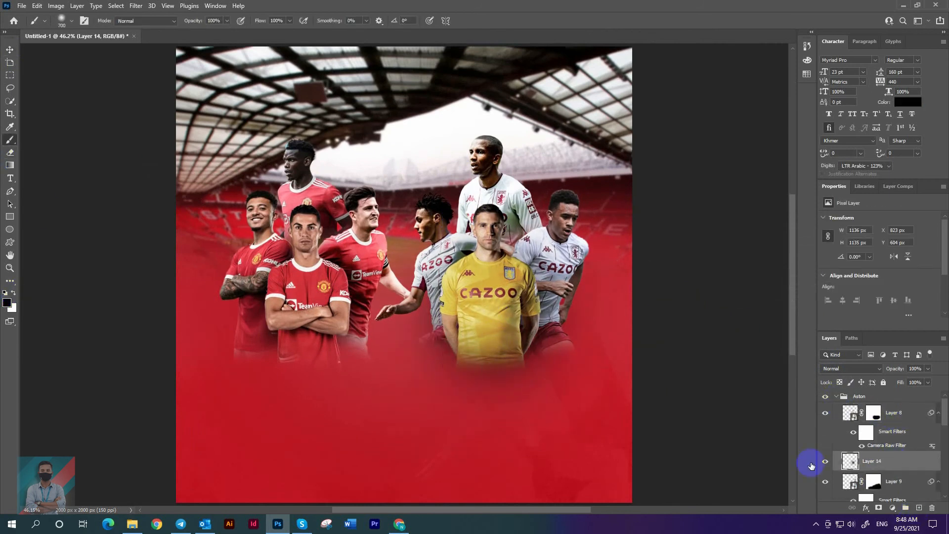
pyautogui.scroll(-3, 893, 463)
pyautogui.keyDown('alt'); pyautogui.click(892, 407); pyautogui.keyUp('alt')
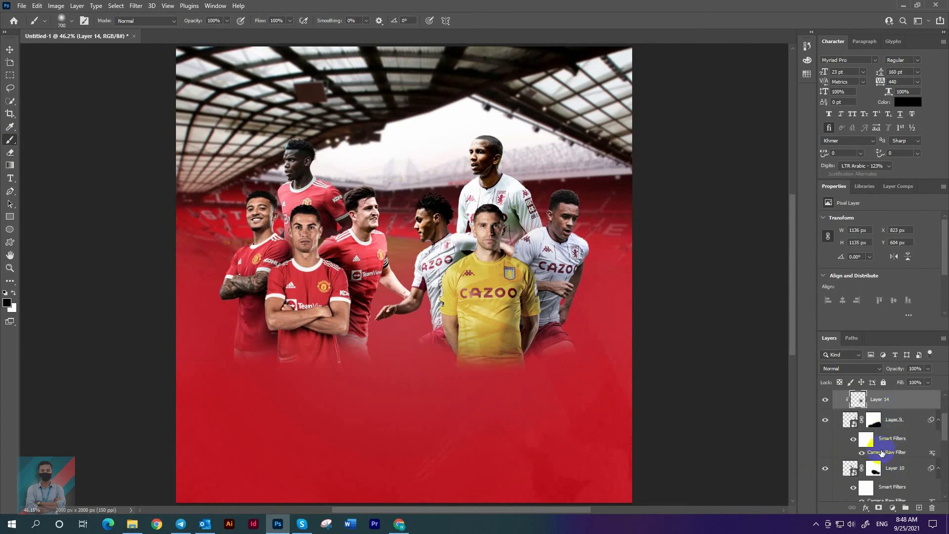
# - Add a new layer clipped to Layer 10 and paint a soft black shadow behind the goalkeeper on it
pyautogui.click(897, 472)
pyautogui.click(918, 508)
pyautogui.keyDown('alt'); pyautogui.click(897, 473); pyautogui.keyUp('alt')
pyautogui.click(505, 319)
# - Add a new layer clipped to Layer 11 and brush a soft black shadow over that player's lower body
pyautogui.scroll(-2, 889, 464)
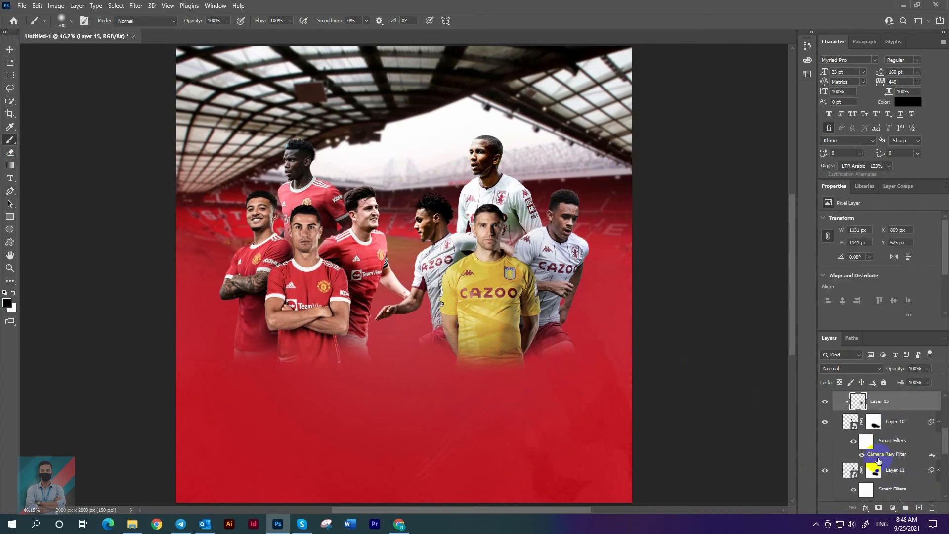
pyautogui.click(892, 467)
pyautogui.click(919, 507)
pyautogui.click(507, 278)
pyautogui.scroll(-2, 536, 292)
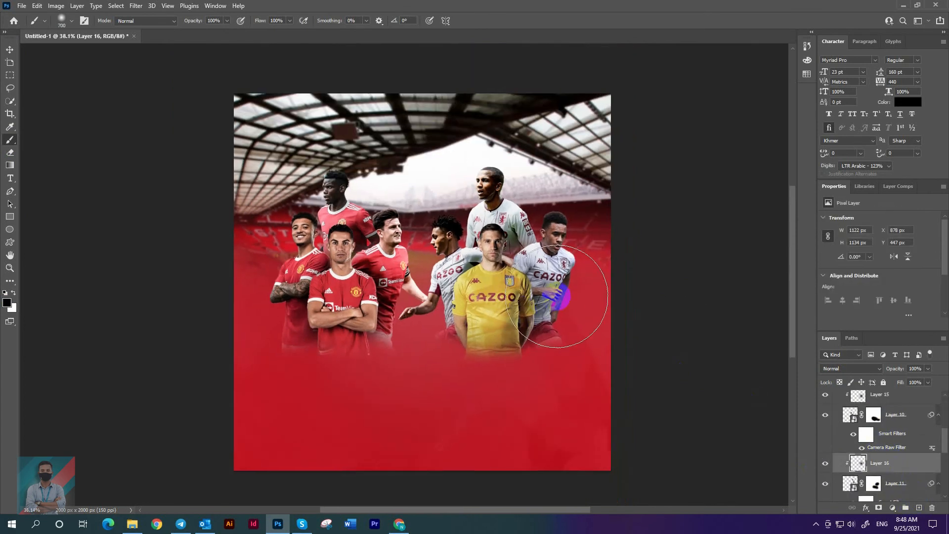
pyautogui.scroll(1, 557, 296)
# - Activate the Move tool and collapse the Aston group
pyautogui.click(10, 49)
pyautogui.scroll(-2, 429, 227)
pyautogui.scroll(3, 431, 222)
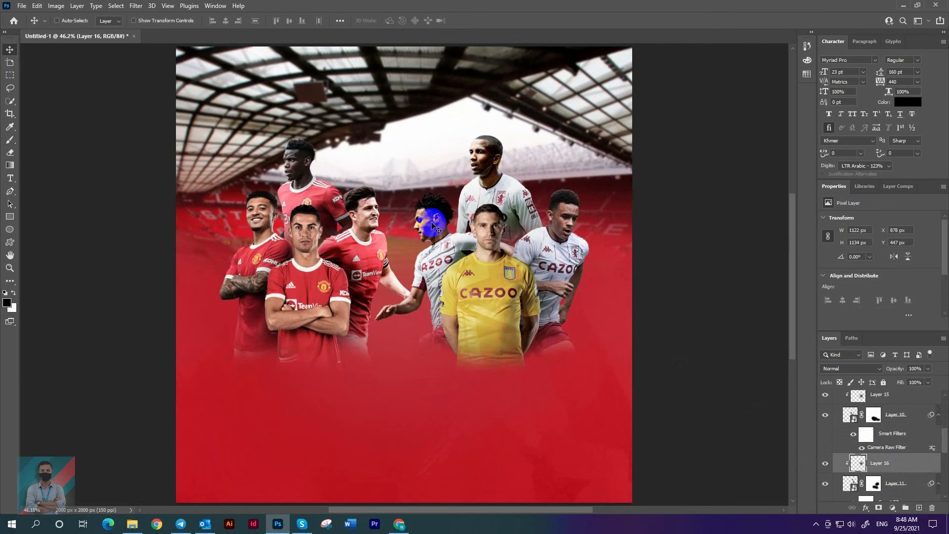
pyautogui.scroll(4, 876, 420)
pyautogui.click(835, 397)
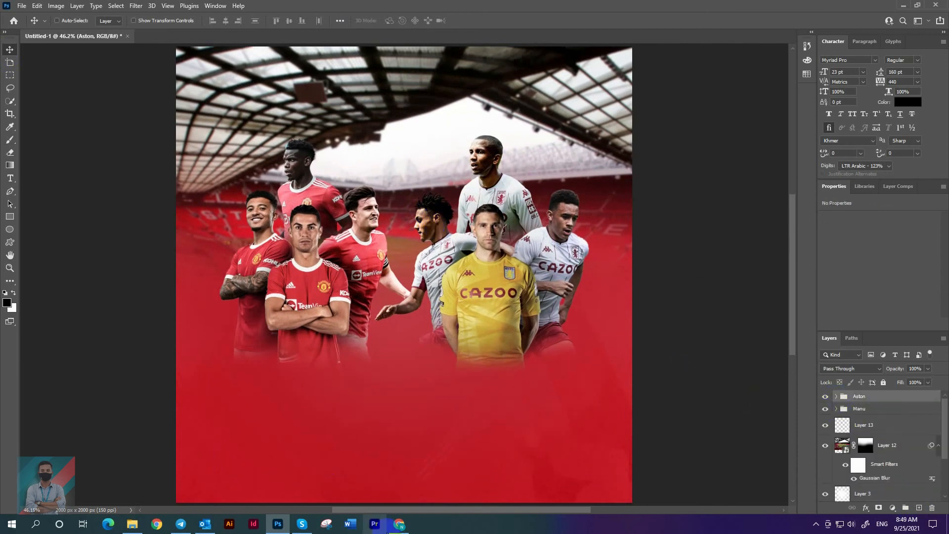
# - Switch to Chrome and copy the blue honeycomb mesh image found through the texture background image results
pyautogui.click(399, 523)
pyautogui.click(794, 8)
pyautogui.click(692, 7)
pyautogui.click(771, 10)
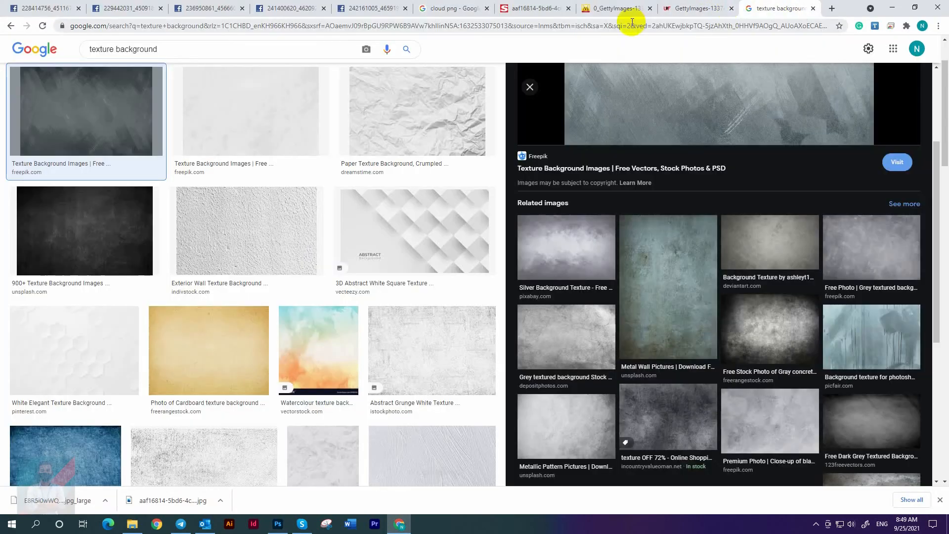
pyautogui.click(632, 22)
pyautogui.scroll(-5, 200, 274)
pyautogui.scroll(-7, 200, 274)
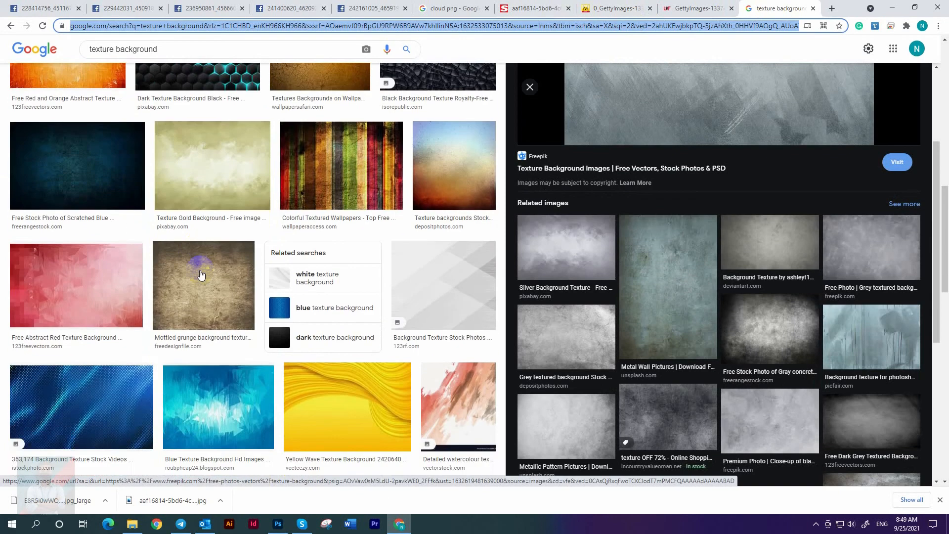
pyautogui.click(97, 256)
pyautogui.scroll(-5, 763, 347)
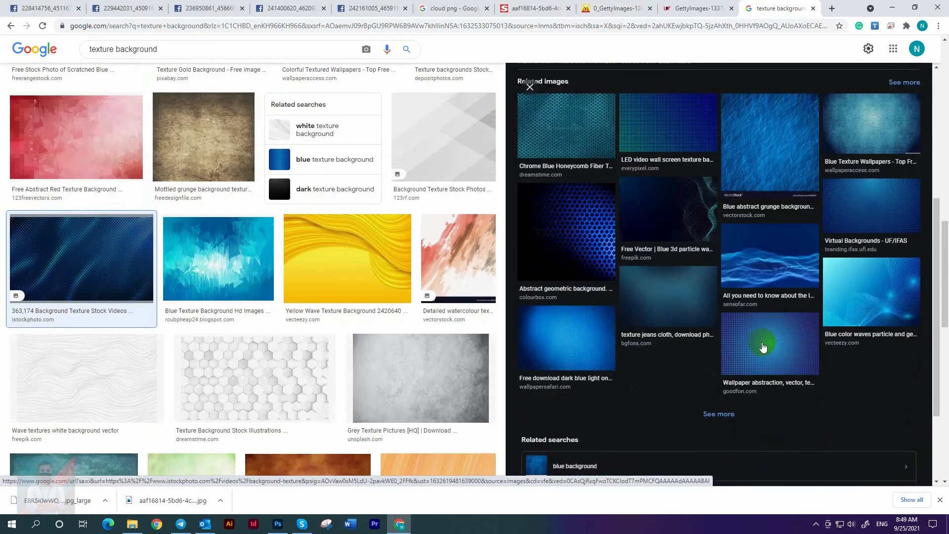
pyautogui.click(766, 338)
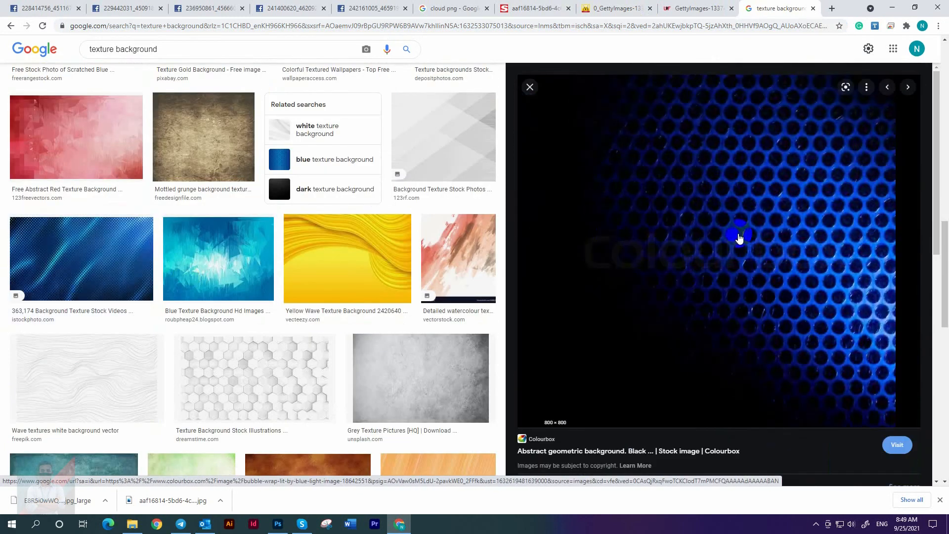
pyautogui.rightClick(739, 238)
pyautogui.click(774, 360)
# - Paste the honeycomb image into the Photoshop poster, rotate it 90° and place it in the poster's lower-right corner
pyautogui.click(277, 524)
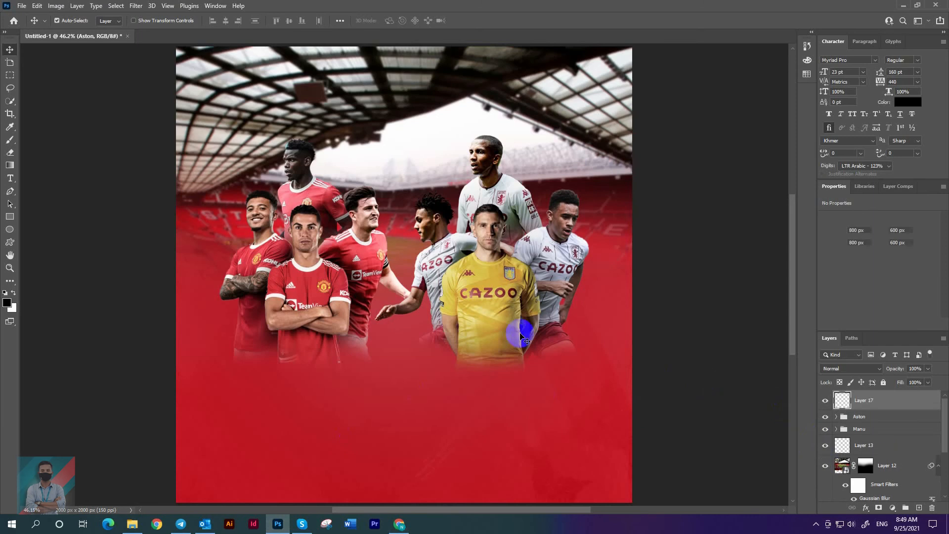
pyautogui.hotkey('ctrl', 'v')
pyautogui.hotkey('ctrl', 't')
pyautogui.moveTo(521, 339); pyautogui.dragTo(535, 419)
pyautogui.moveTo(406, 297); pyautogui.dragTo(515, 404)
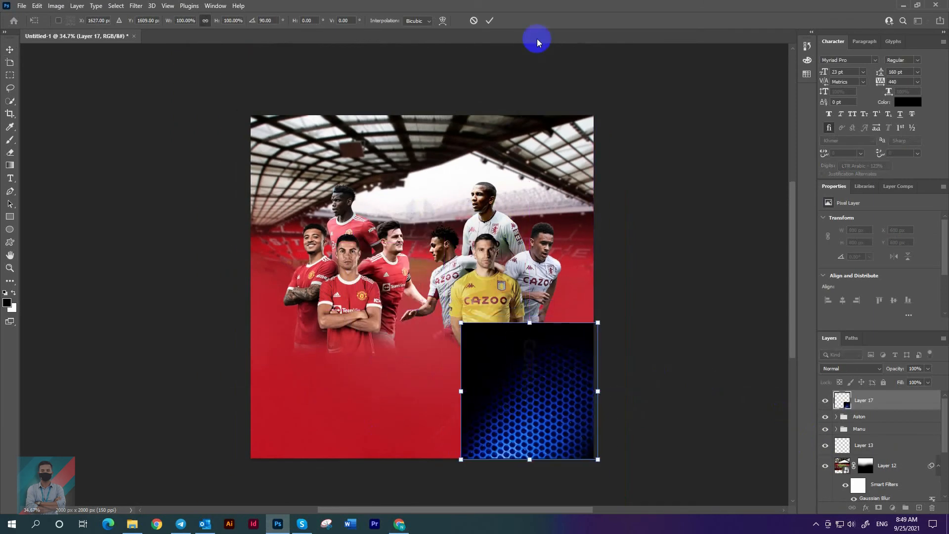
pyautogui.click(491, 20)
# - Set the honeycomb layer's blend mode to Screen and its opacity to 40%
pyautogui.click(848, 368)
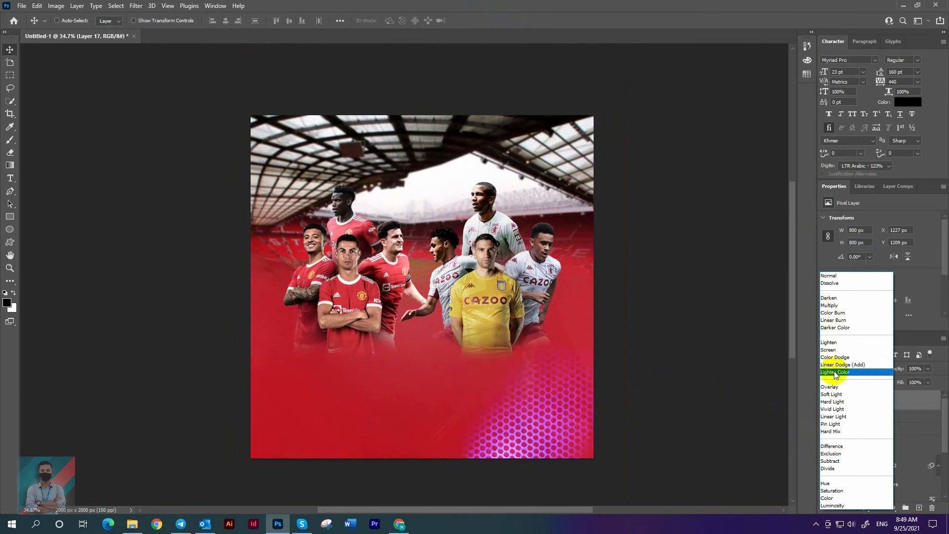
pyautogui.click(829, 349)
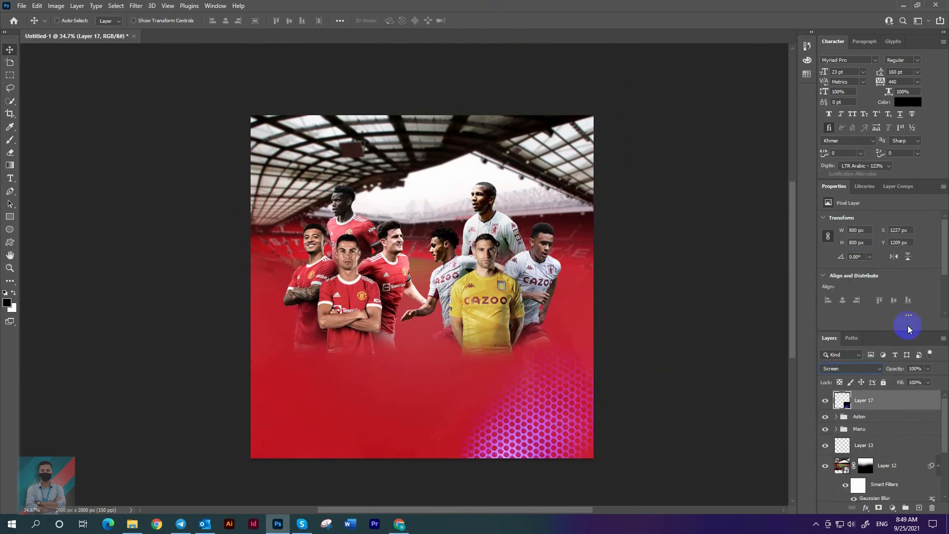
pyautogui.moveTo(925, 380); pyautogui.dragTo(899, 381)
# - Widen and flatten the honeycomb layer to about 988 × 658 px in the poster's lower-right corner
pyautogui.scroll(-2, 663, 409)
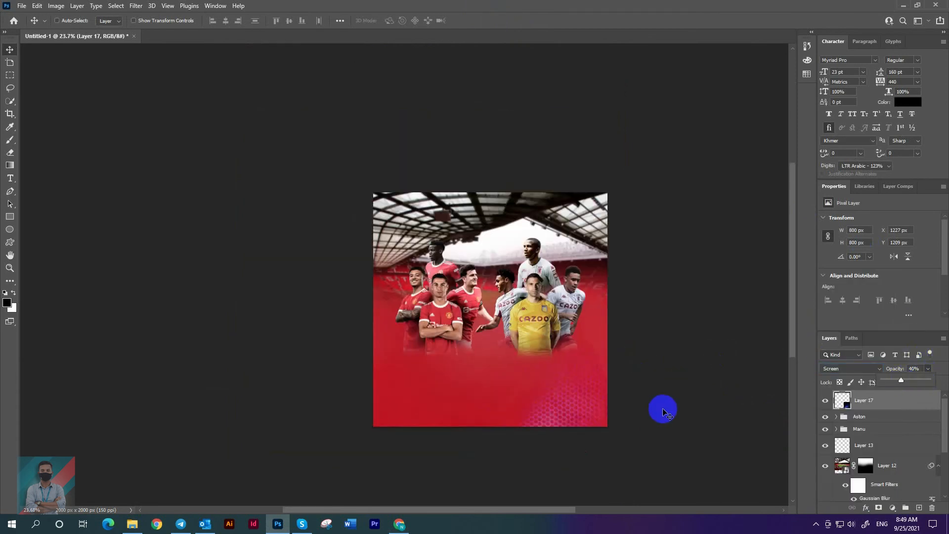
pyautogui.hotkey('ctrl', 't')
pyautogui.moveTo(516, 380); pyautogui.dragTo(495, 376)
pyautogui.moveTo(550, 334); pyautogui.dragTo(551, 353)
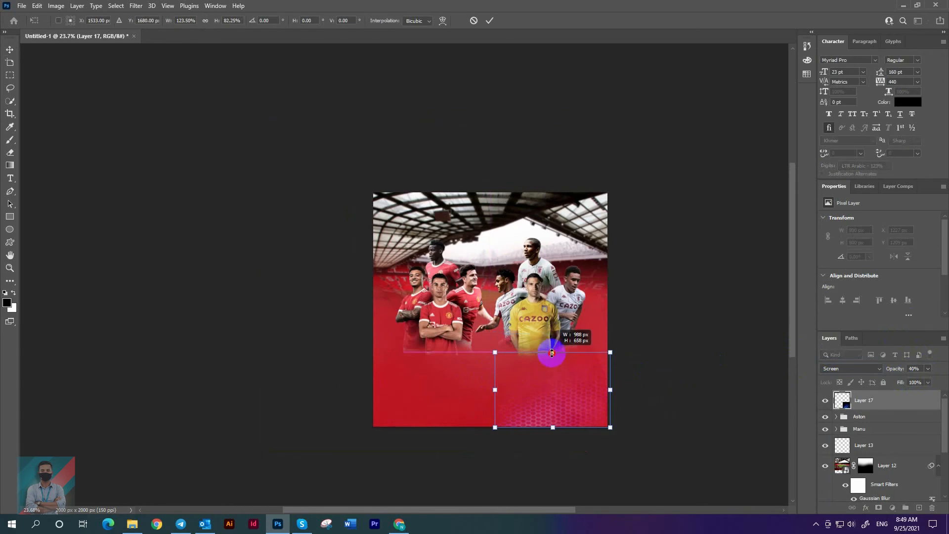
pyautogui.click(493, 24)
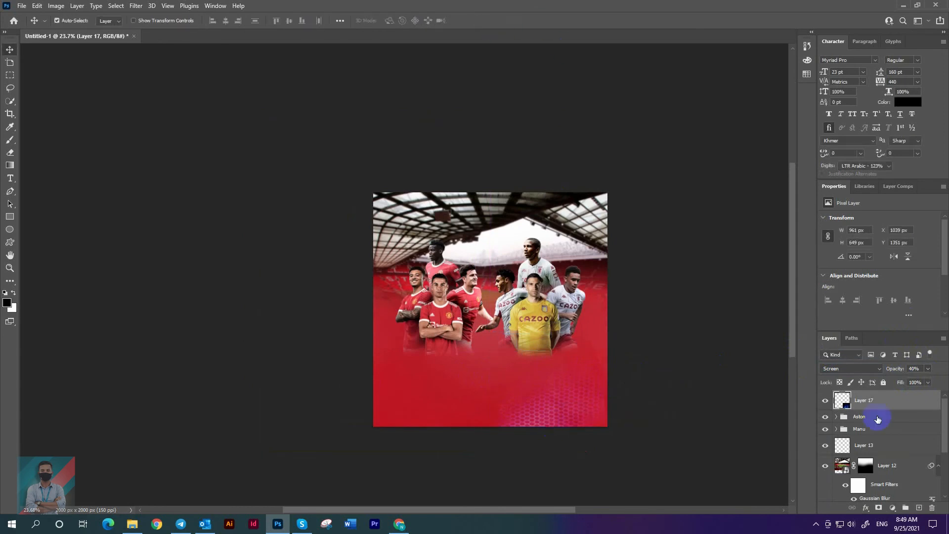
# - Duplicate the honeycomb layer, flip the copy horizontally and move it to the poster's lower-left corner
pyautogui.hotkey('ctrl', 'j')
pyautogui.hotkey('ctrl', 't')
pyautogui.rightClick(614, 395)
pyautogui.click(620, 371)
pyautogui.moveTo(569, 399); pyautogui.dragTo(437, 399)
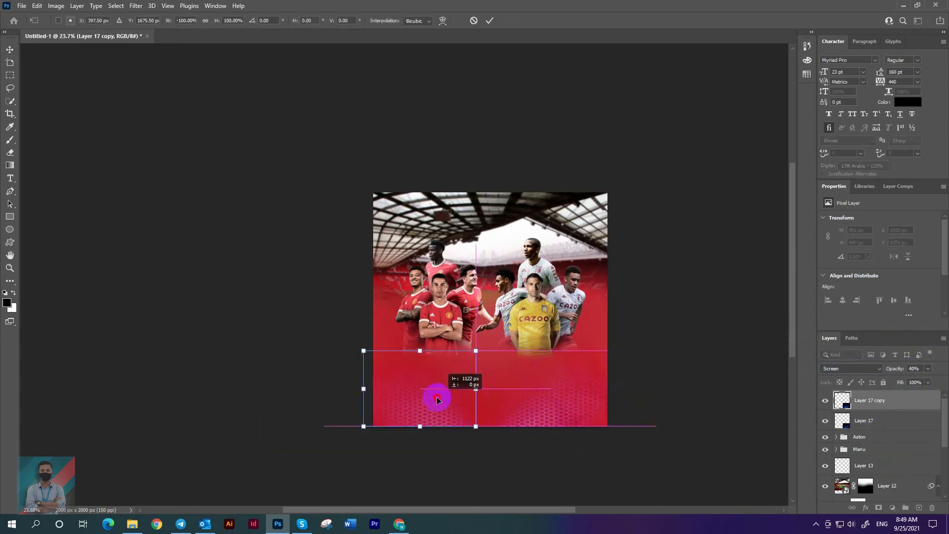
pyautogui.click(560, 104)
pyautogui.scroll(-2, 548, 324)
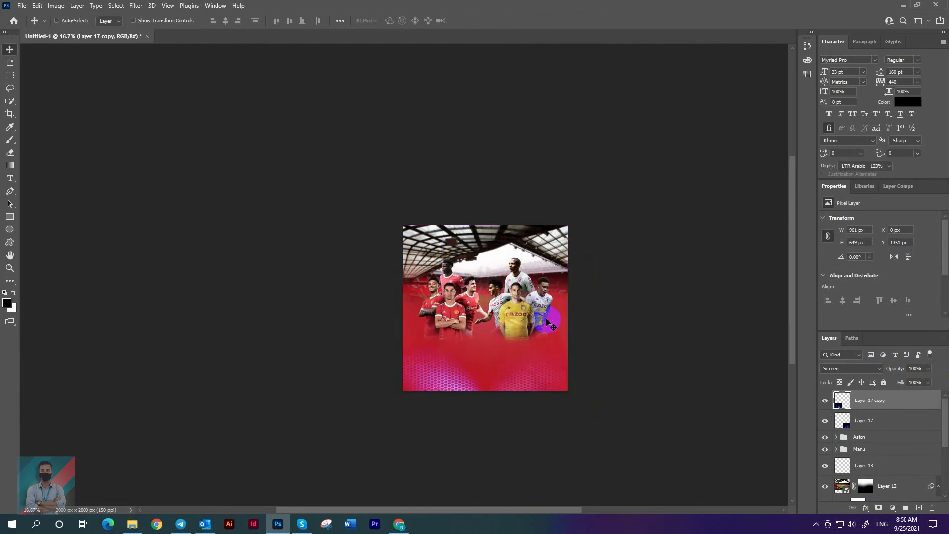
pyautogui.scroll(3, 617, 352)
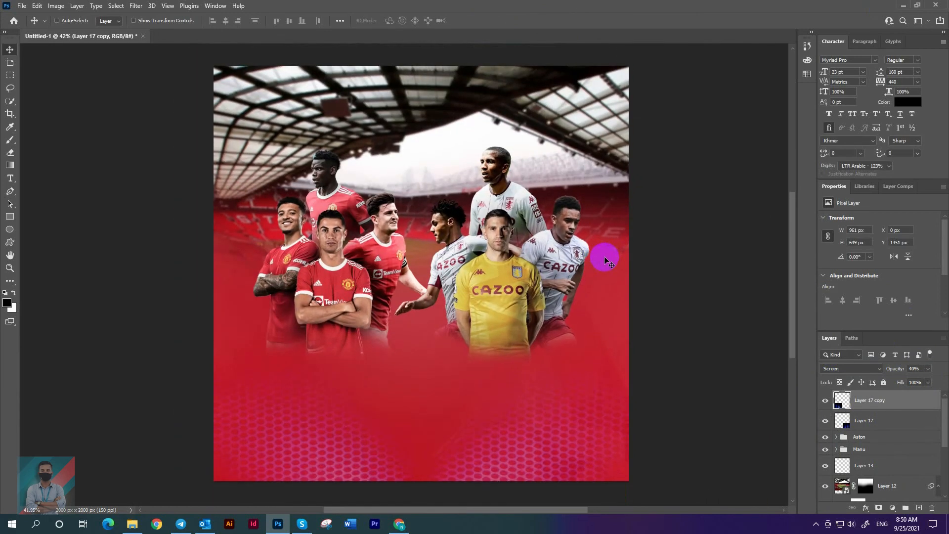
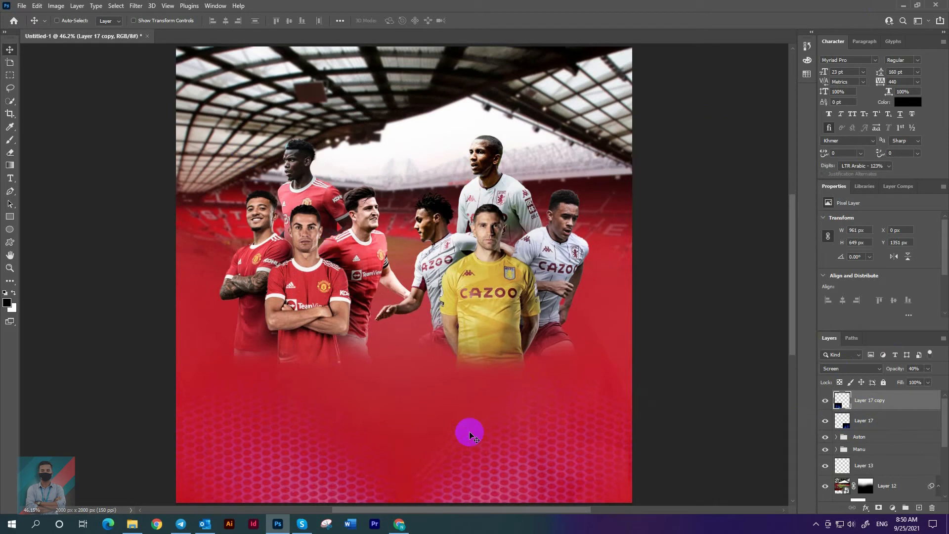
# - Switch to Chrome, search images for "manchester united logo" and open the Wikipedia crest preview
pyautogui.click(399, 523)
pyautogui.tripleClick(87, 40)
pyautogui.write('manc')
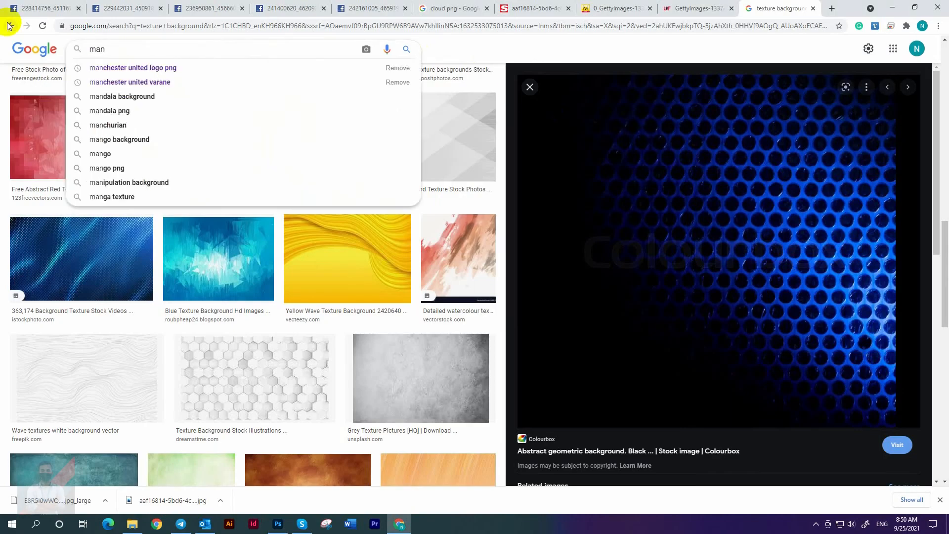
pyautogui.click(127, 70)
pyautogui.click(222, 53)
pyautogui.press('BackSpace')
pyautogui.press('BackSpace')
pyautogui.press('BackSpace')
pyautogui.press('BackSpace')
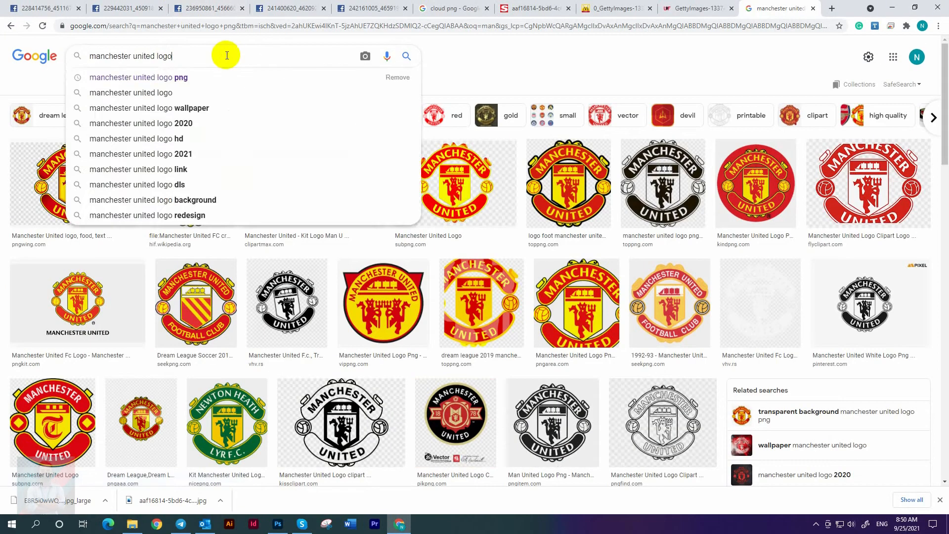
pyautogui.press('Return')
pyautogui.click(53, 183)
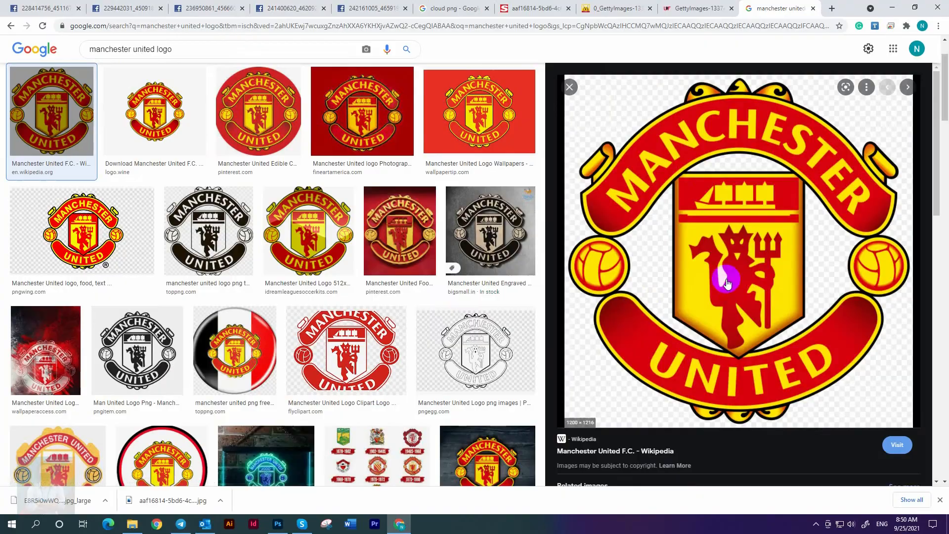
# - Try to save the Wikipedia Manchester United crest to the desktop and place it in the Photoshop poster
pyautogui.moveTo(728, 275); pyautogui.dragTo(213, 397)
pyautogui.moveTo(276, 531); pyautogui.dragTo(421, 217)
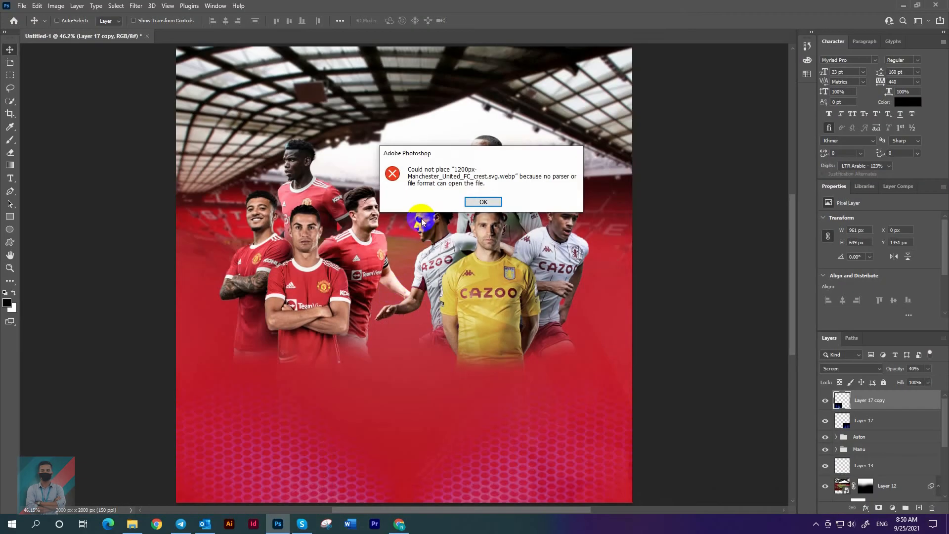
pyautogui.click(481, 202)
pyautogui.click(278, 524)
# - Return to Chrome and examine the related Manchester United logo images for another usable crest
pyautogui.click(399, 523)
pyautogui.scroll(-6, 699, 346)
pyautogui.click(639, 259)
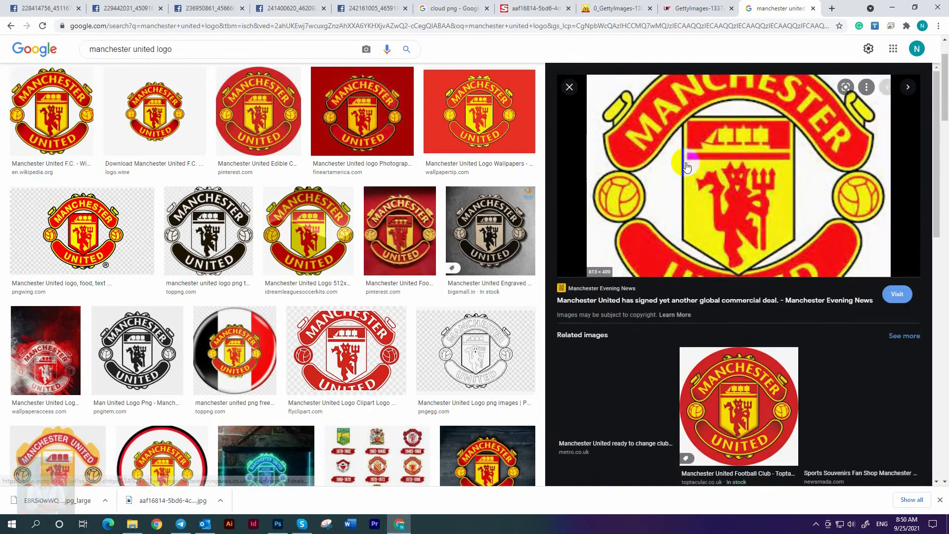
pyautogui.click(623, 380)
pyautogui.scroll(-4, 718, 348)
pyautogui.scroll(4, 731, 316)
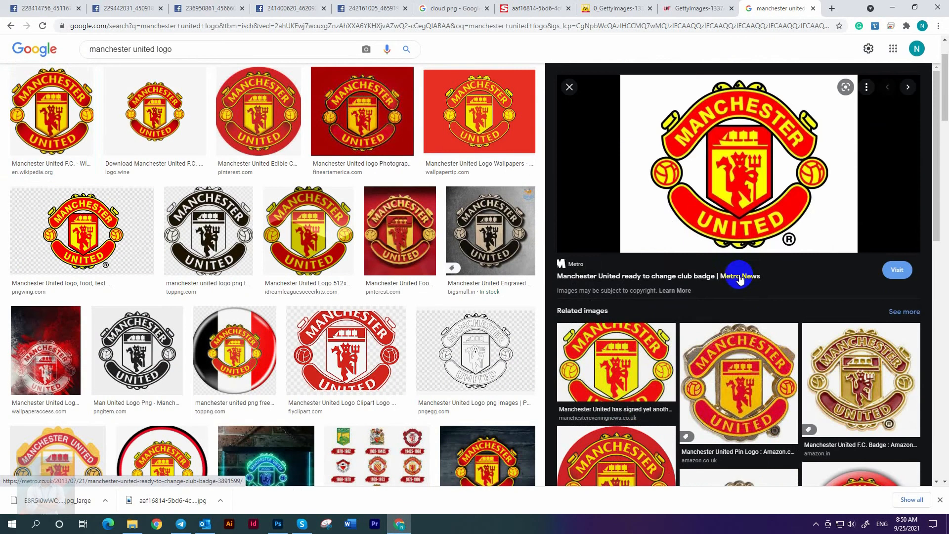
pyautogui.scroll(-7, 739, 280)
pyautogui.click(736, 319)
pyautogui.click(626, 361)
pyautogui.click(611, 332)
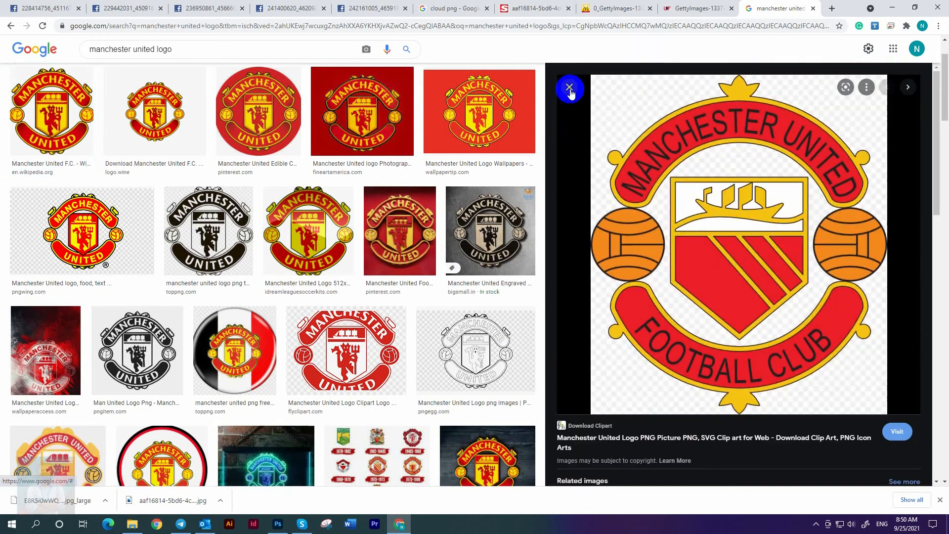
# - Close the preview, find the FH Logo "Manchester United Football Club" crest in the results and save it to the desktop
pyautogui.press('Escape')
pyautogui.scroll(-10, 413, 301)
pyautogui.scroll(-10, 399, 297)
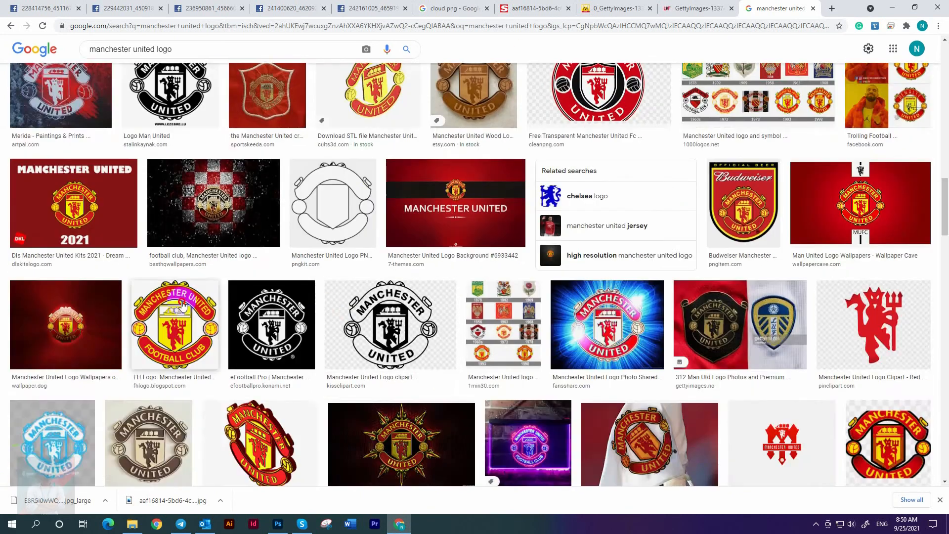
pyautogui.click(727, 210)
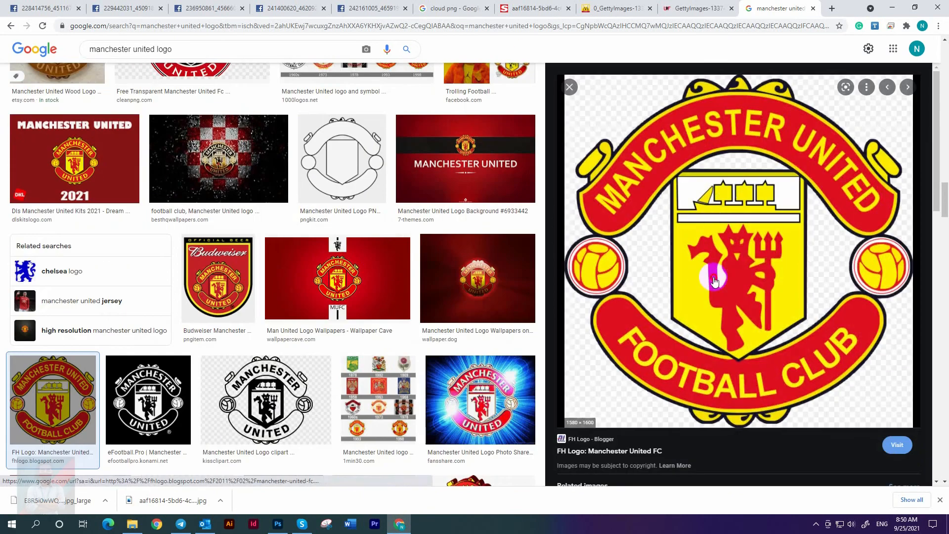
pyautogui.moveTo(713, 281); pyautogui.dragTo(254, 324)
pyautogui.press('super+d')
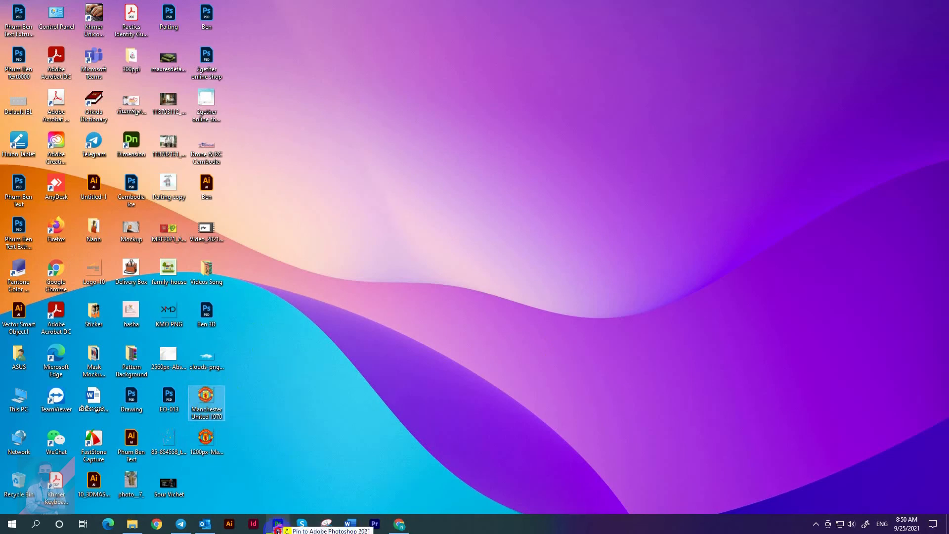
# - Place the Manchester United 1970 crest in the Photoshop poster, scale it to about 310 × 314 px and position it below the red-shirted players
pyautogui.moveTo(277, 531); pyautogui.dragTo(360, 303)
pyautogui.moveTo(402, 42); pyautogui.dragTo(403, 418)
pyautogui.moveTo(411, 440); pyautogui.dragTo(367, 355)
pyautogui.press('Return')
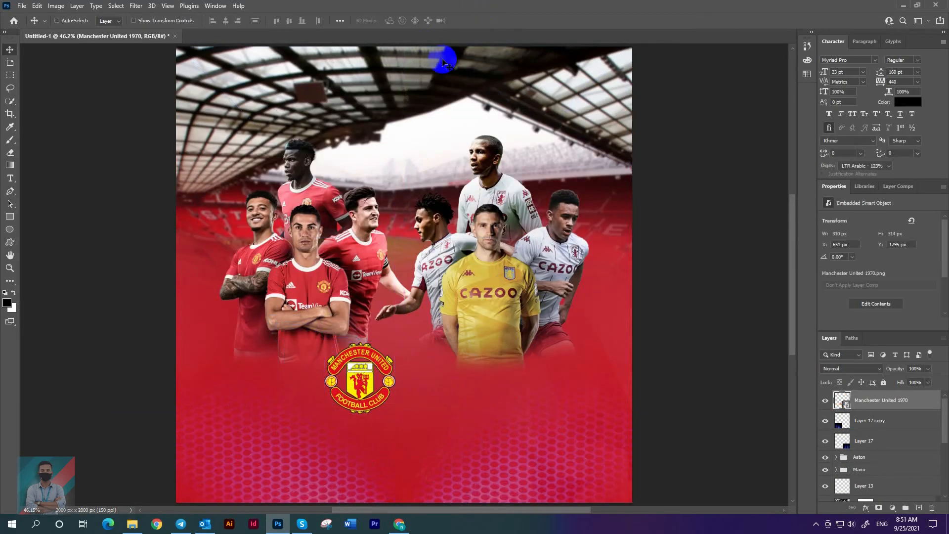
pyautogui.scroll(-2, 443, 60)
pyautogui.hotkey('ctrl', '0')
pyautogui.moveTo(340, 405); pyautogui.dragTo(344, 404)
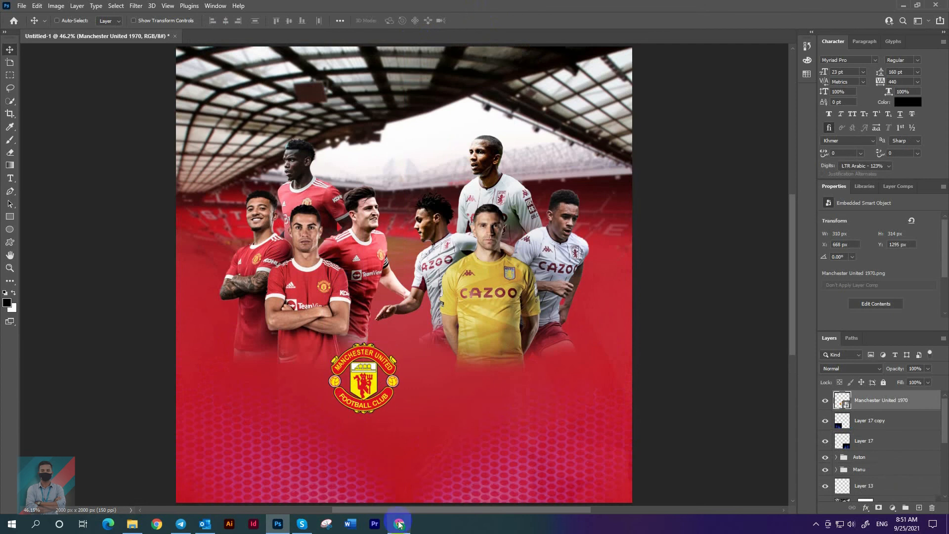
# - Switch to Chrome, search images for "aston villa logo" and save the Wikipedia AVFC crest to the desktop
pyautogui.click(399, 524)
pyautogui.write('ast')
pyautogui.click(127, 98)
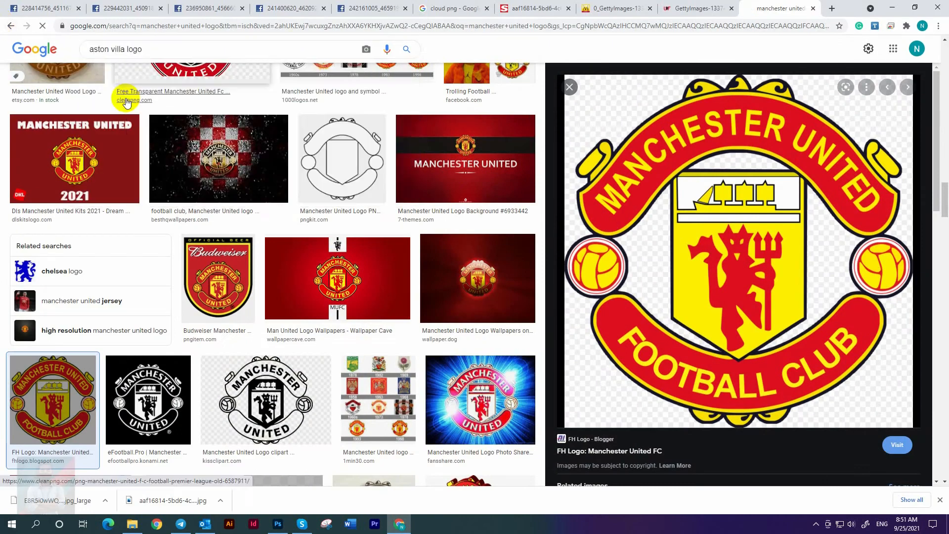
pyautogui.click(62, 173)
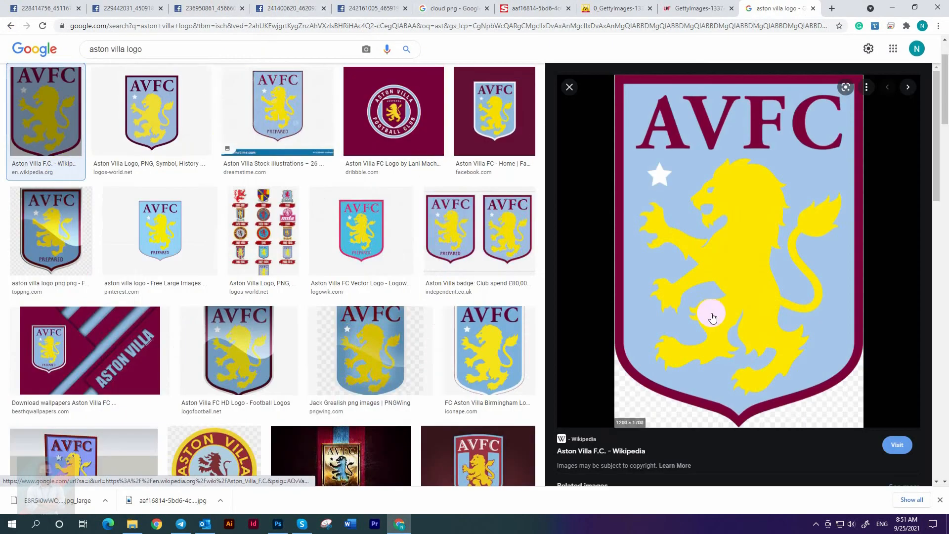
pyautogui.scroll(-4, 731, 284)
pyautogui.scroll(-4, 504, 312)
pyautogui.scroll(4, 756, 350)
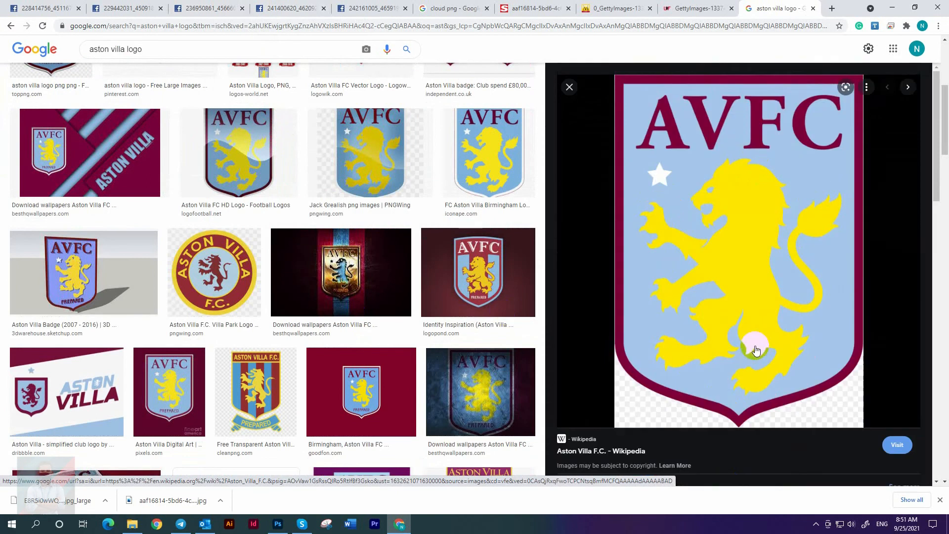
pyautogui.scroll(2, 741, 321)
pyautogui.moveTo(735, 282); pyautogui.dragTo(210, 398)
# - Place the Aston Villa crest in the Photoshop poster, scale it to about 214 × 303 px and set it right of the Manchester United crest
pyautogui.moveTo(210, 398); pyautogui.dragTo(356, 276)
pyautogui.moveTo(404, 48); pyautogui.dragTo(404, 380)
pyautogui.moveTo(405, 502); pyautogui.dragTo(405, 449)
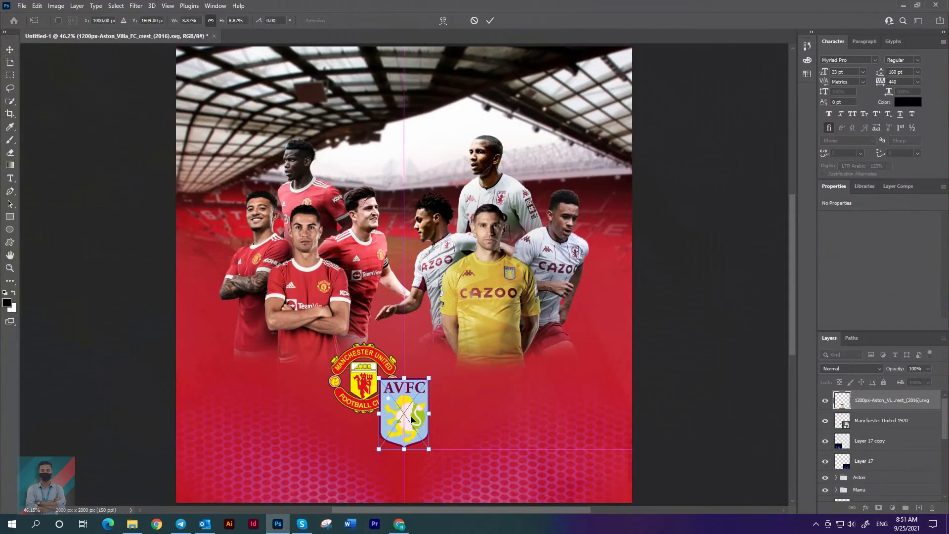
pyautogui.moveTo(412, 413)
pyautogui.mouseDown()
pyautogui.moveTo(443, 377)
pyautogui.moveTo(426, 413)
pyautogui.mouseUp()
pyautogui.click(490, 20)
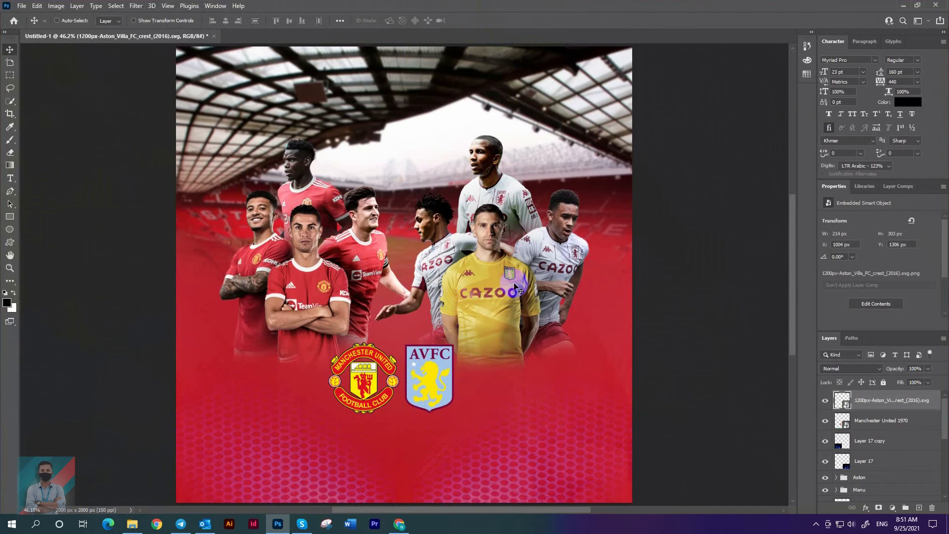
pyautogui.scroll(2, 510, 334)
pyautogui.scroll(-2, 511, 334)
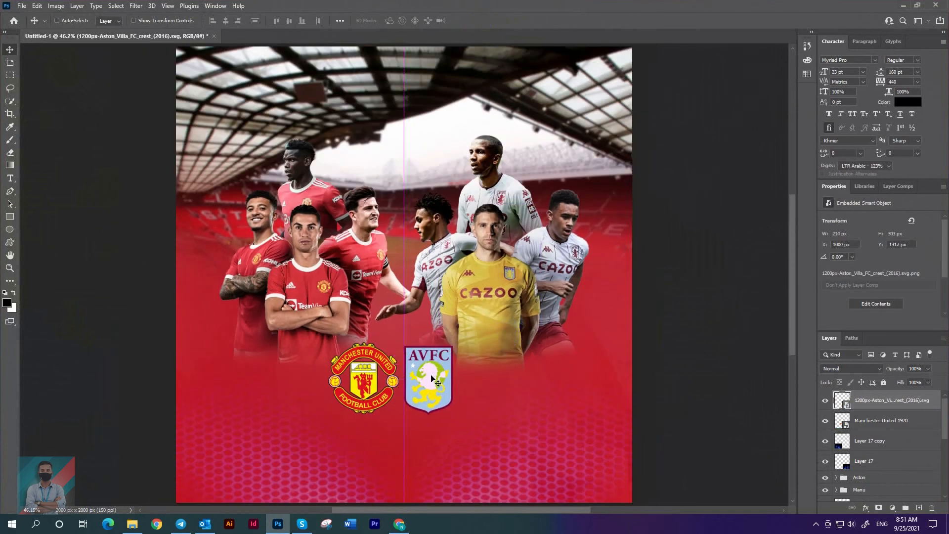
# - Select both crest layers, shift them together slightly up and right beneath the players, and reselect only the Manchester United 1970 layer
pyautogui.scroll(-2, 431, 377)
pyautogui.scroll(2, 431, 377)
pyautogui.keyDown('shift'); pyautogui.click(910, 419); pyautogui.keyUp('shift')
pyautogui.moveTo(485, 430); pyautogui.dragTo(478, 416)
pyautogui.click(882, 419)
pyautogui.scroll(-3, 503, 362)
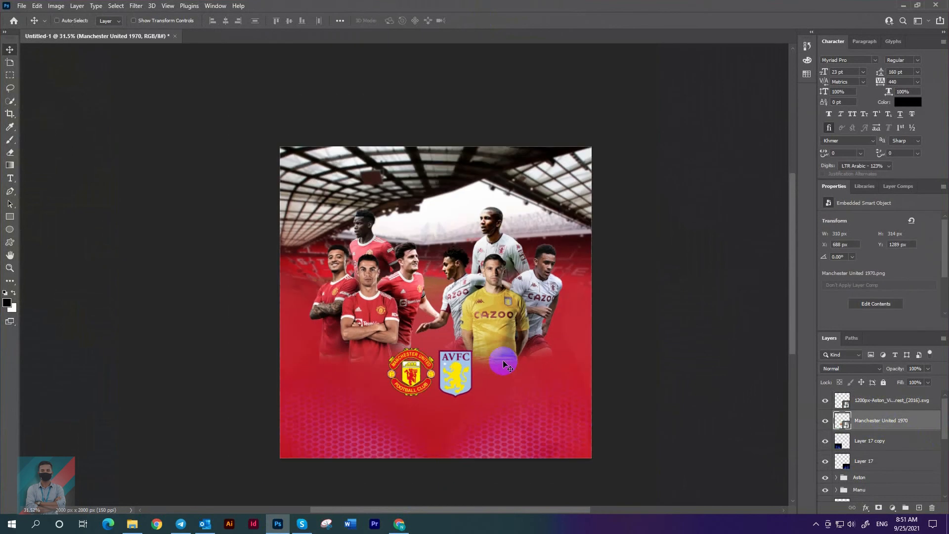
pyautogui.scroll(3, 503, 362)
pyautogui.scroll(-2, 350, 404)
pyautogui.scroll(4, 758, 312)
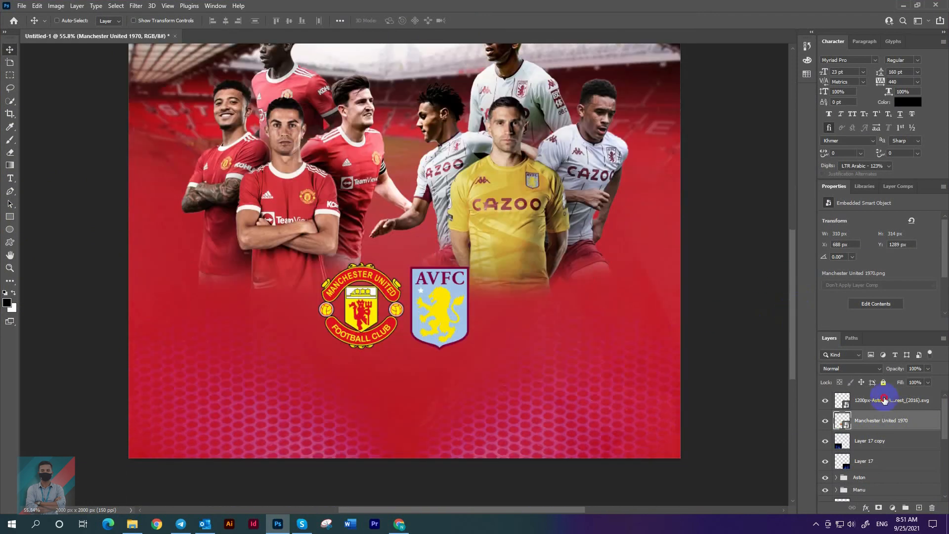
# - Above the Aston Villa crest layer, start a text layer reading "6:30pm - Old" below the crests
pyautogui.click(884, 399)
pyautogui.scroll(-1, 349, 333)
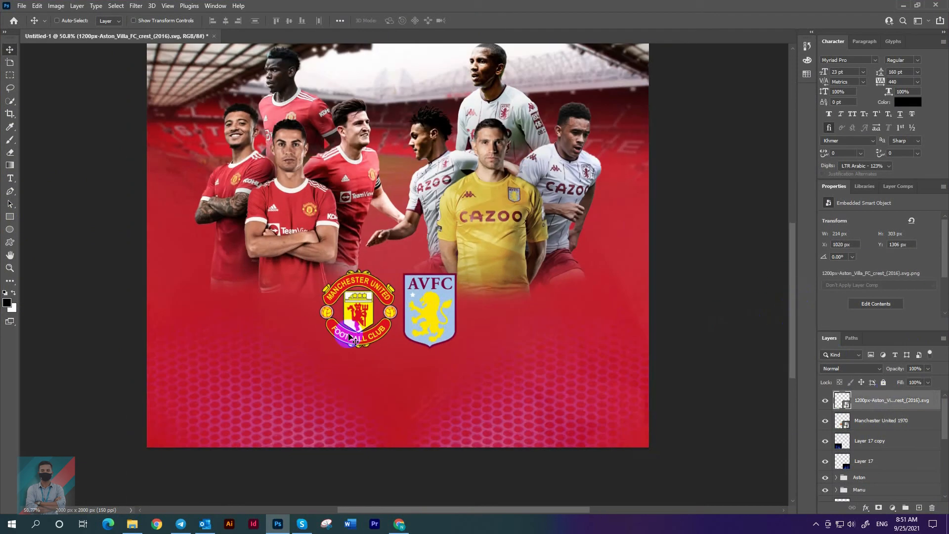
pyautogui.click(10, 178)
pyautogui.scroll(2, 295, 349)
pyautogui.click(307, 388)
pyautogui.write('6')
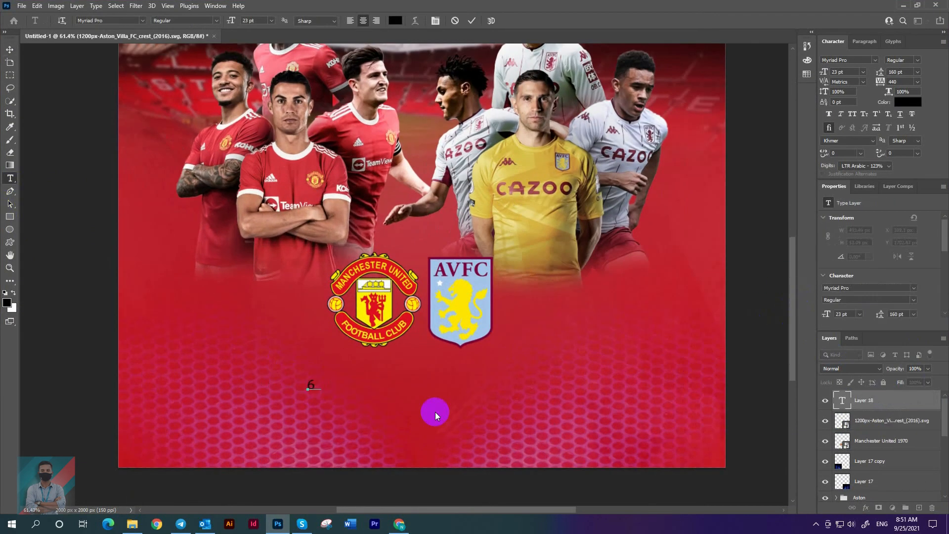
pyautogui.write(':30pm - Ols')
pyautogui.press('BackSpace')
pyautogui.write('d')
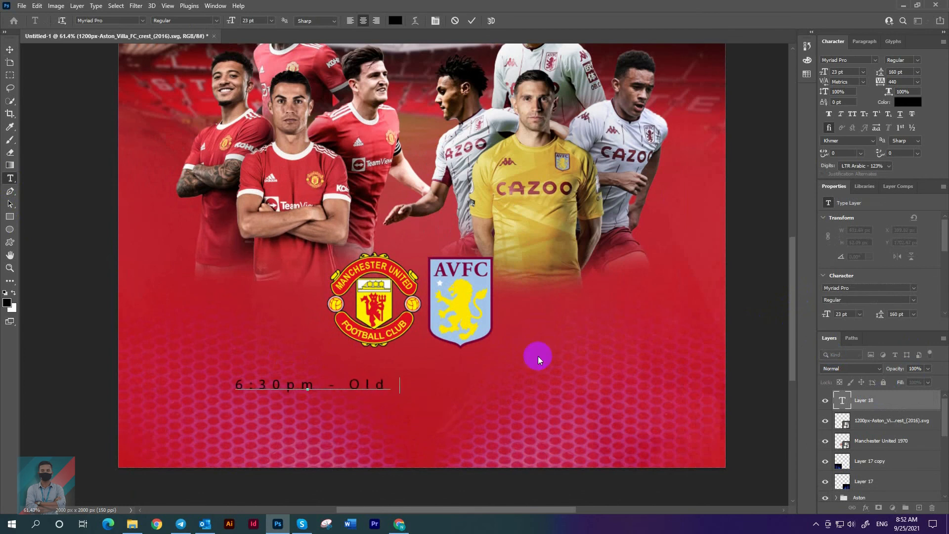
# - Switch to Chrome, search images for "old trafford stadium" and copy the phrase from the search box
pyautogui.click(399, 523)
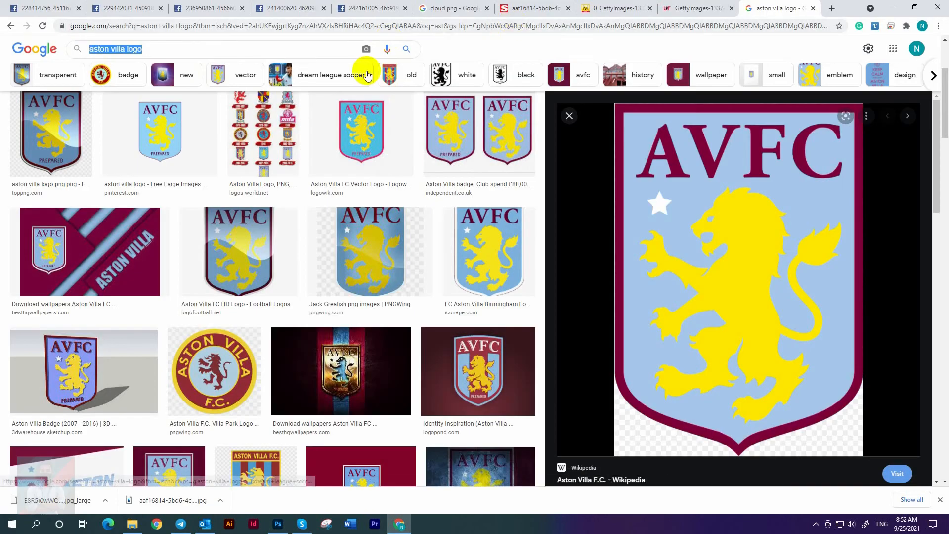
pyautogui.write('old')
pyautogui.click(156, 63)
pyautogui.moveTo(155, 63); pyautogui.dragTo(5, 60)
pyautogui.hotkey('ctrl', 'c')
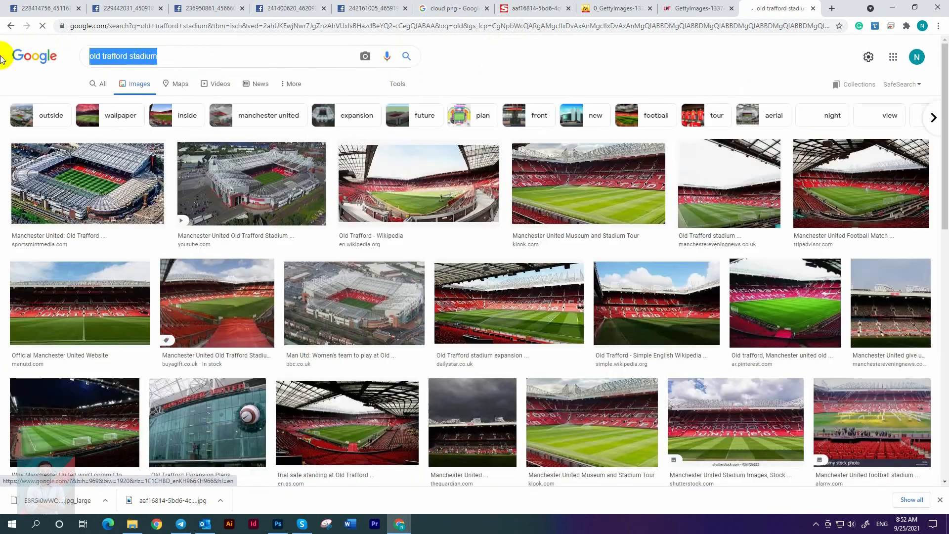
# - Return to Photoshop, complete the text line as "6:30pm - old trafford stadium" with the copied phrase and set its tracking to 0
pyautogui.click(278, 523)
pyautogui.moveTo(357, 385); pyautogui.dragTo(387, 385)
pyautogui.hotkey('ctrl', 'v')
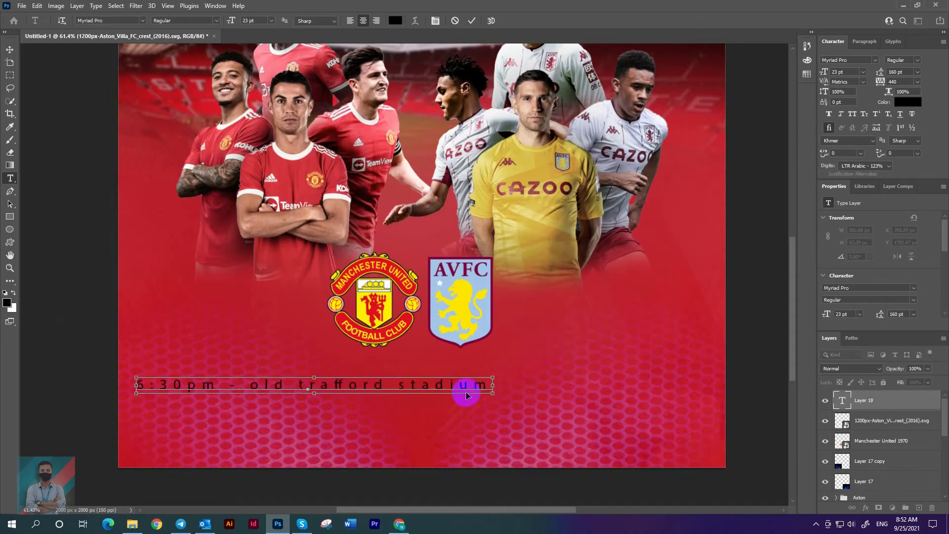
pyautogui.click(472, 21)
pyautogui.click(919, 82)
pyautogui.click(901, 140)
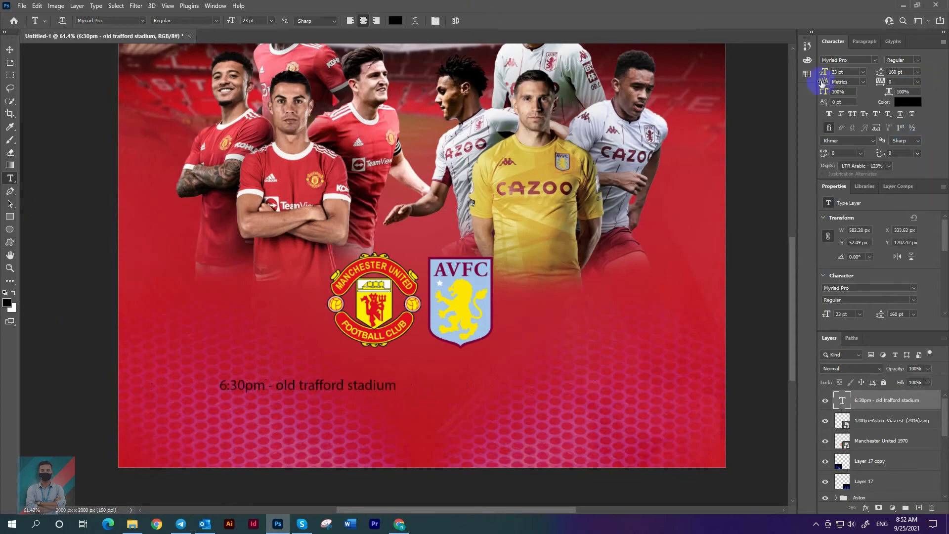
# - Try the KonKhmer_DuyMech and Gotham fonts on the stadium text line and look through the Downloads folder
pyautogui.write('goth')
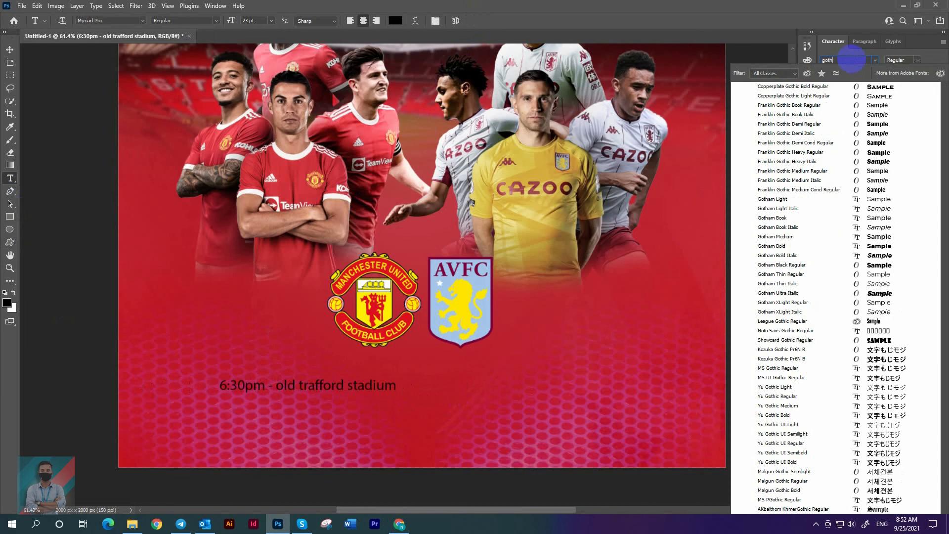
pyautogui.write('am')
pyautogui.click(874, 129)
pyautogui.click(851, 59)
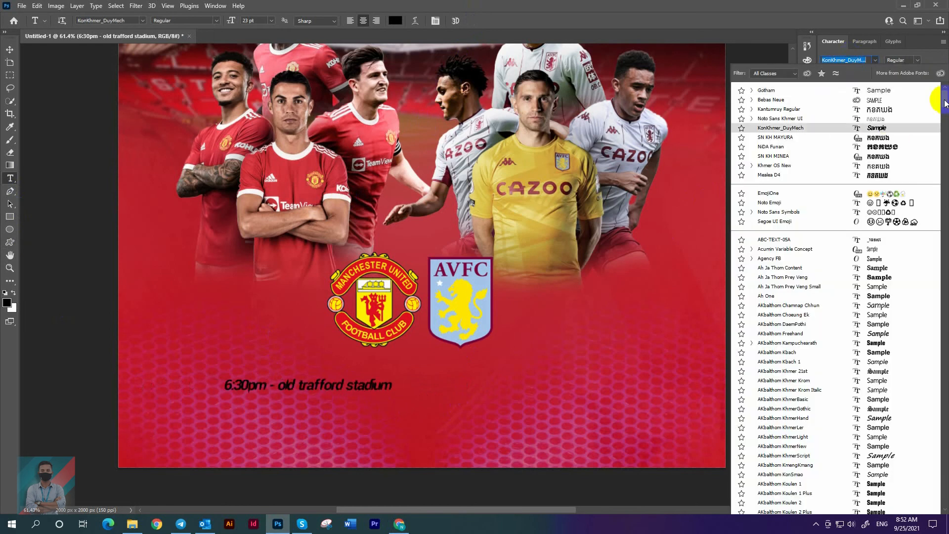
pyautogui.moveTo(942, 98); pyautogui.dragTo(934, 413)
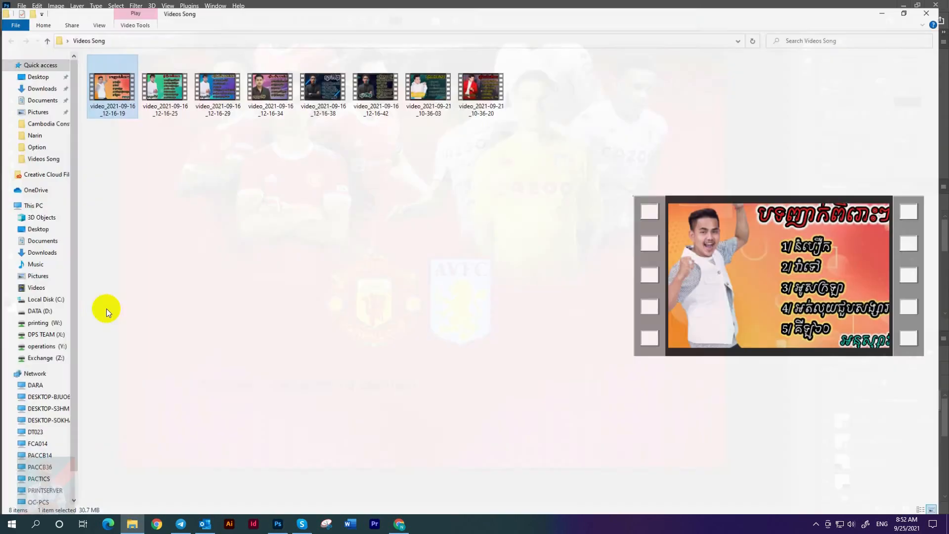
pyautogui.click(37, 81)
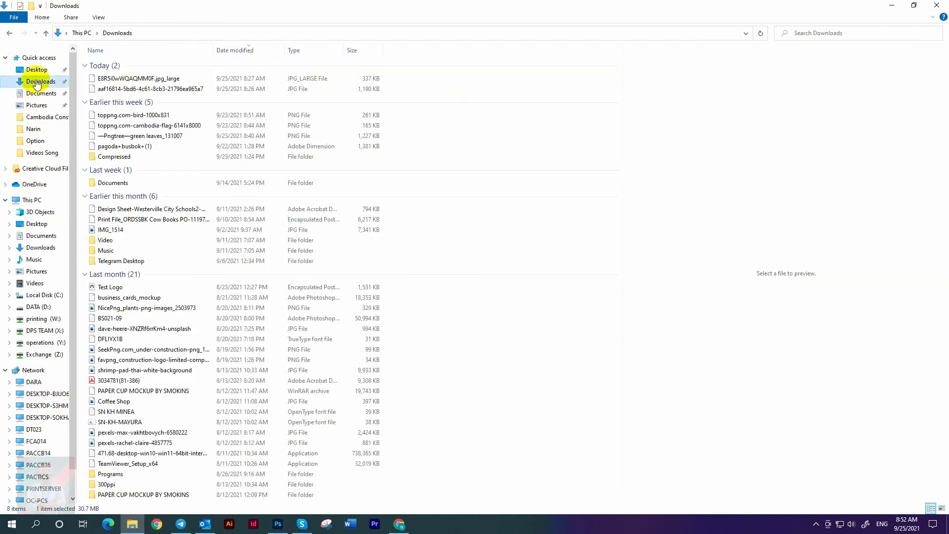
pyautogui.doubleClick(115, 156)
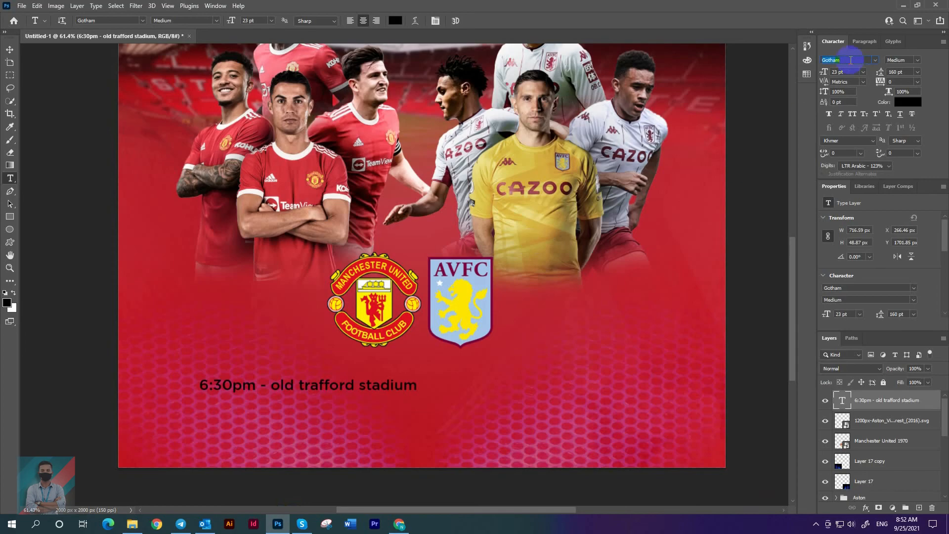
# - Set the stadium text line in Robot Crush Italic at 37 pt
pyautogui.write('rp')
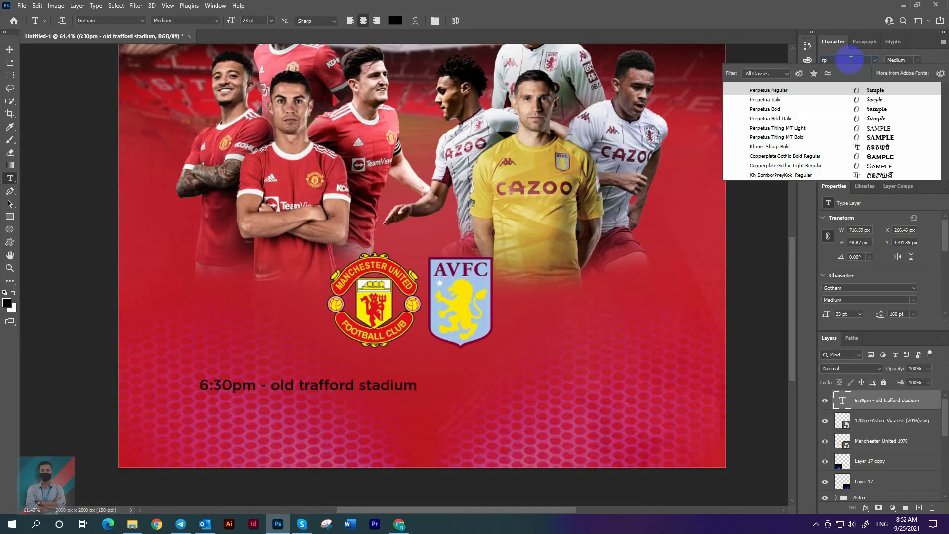
pyautogui.press('BackSpace')
pyautogui.write('obot Crush')
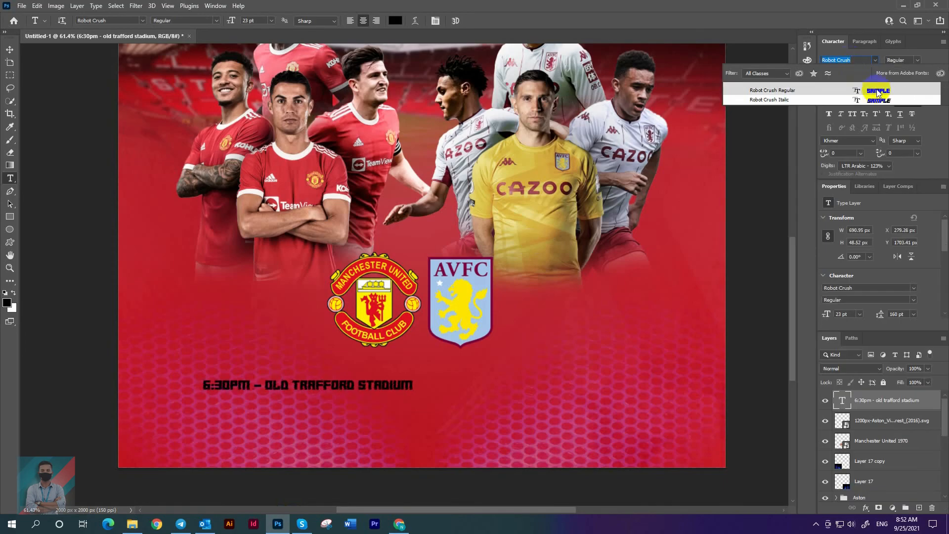
pyautogui.click(876, 101)
pyautogui.moveTo(822, 73); pyautogui.dragTo(829, 72)
# - Move the stadium text line directly beneath the two club crests
pyautogui.click(9, 49)
pyautogui.scroll(-3, 365, 274)
pyautogui.moveTo(388, 346); pyautogui.dragTo(463, 332)
pyautogui.hotkey('ctrl', '0')
# - Colour the stadium text white by sampling the bright sky in the backdrop and lower the line slightly
pyautogui.click(907, 102)
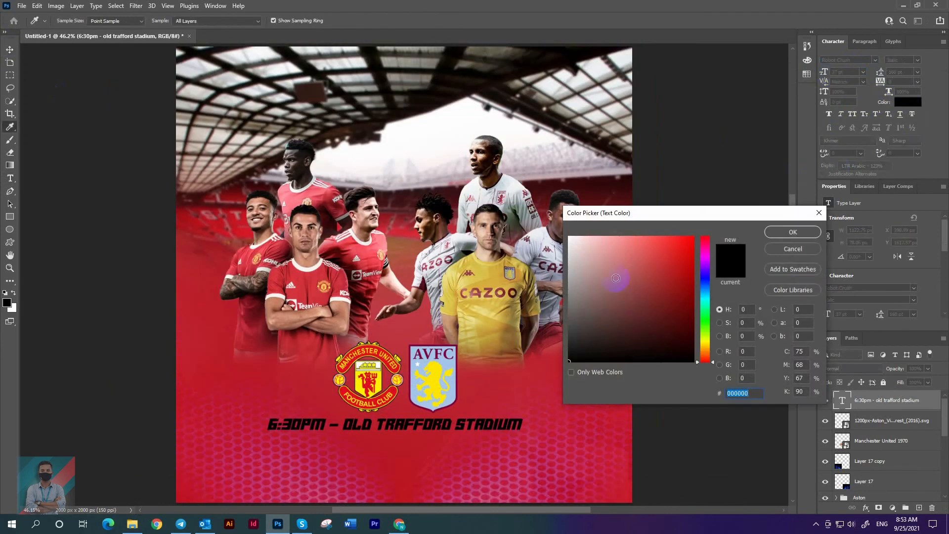
pyautogui.moveTo(618, 282); pyautogui.dragTo(448, 153)
pyautogui.click(792, 231)
pyautogui.moveTo(478, 448); pyautogui.dragTo(477, 457)
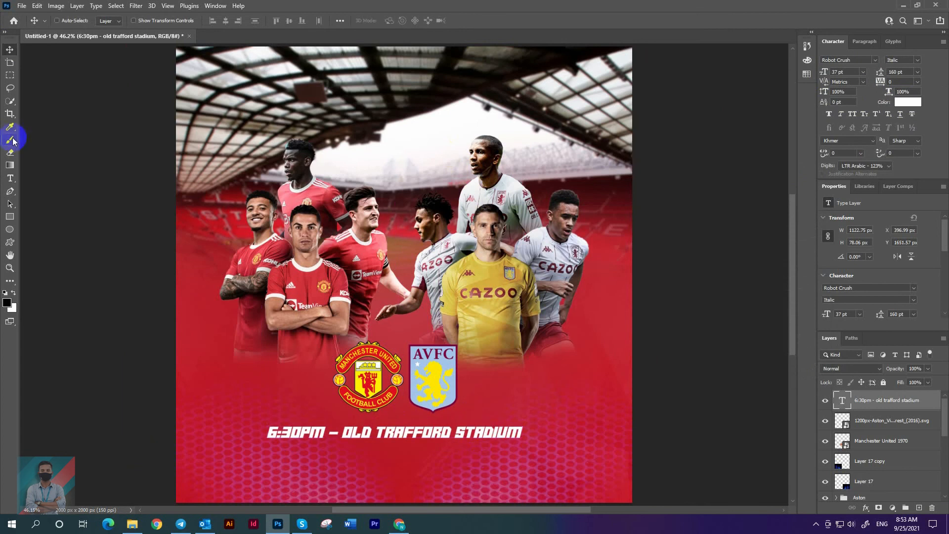
pyautogui.click(10, 178)
pyautogui.click(266, 433)
pyautogui.press('Return')
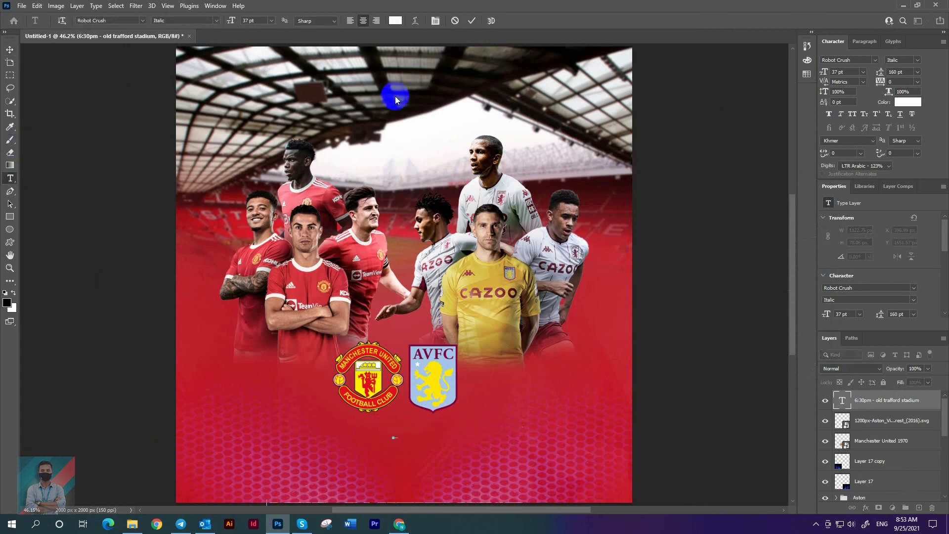
pyautogui.click(455, 21)
# - Add a second text layer reading "25-september-2021" below the stadium line
pyautogui.scroll(7, 377, 462)
pyautogui.moveTo(793, 277); pyautogui.dragTo(792, 322)
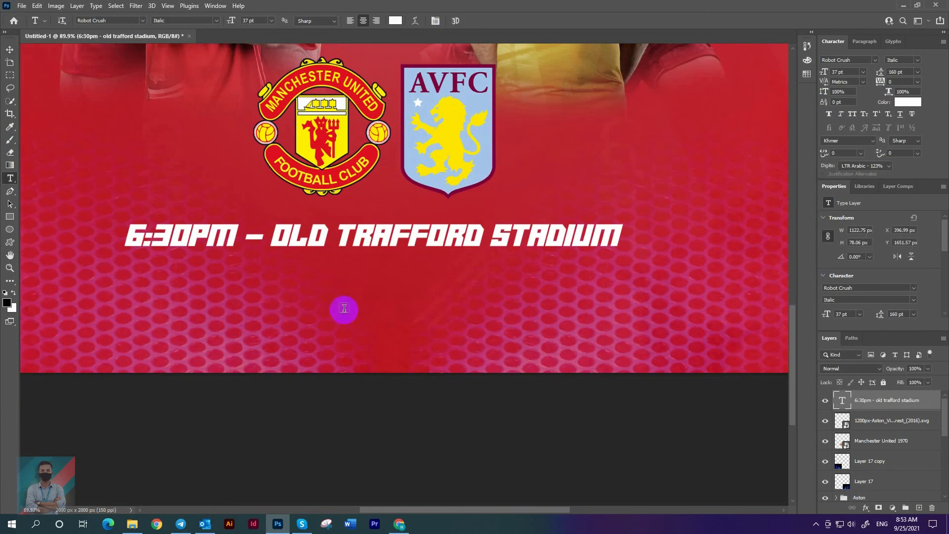
pyautogui.click(344, 309)
pyautogui.write('25')
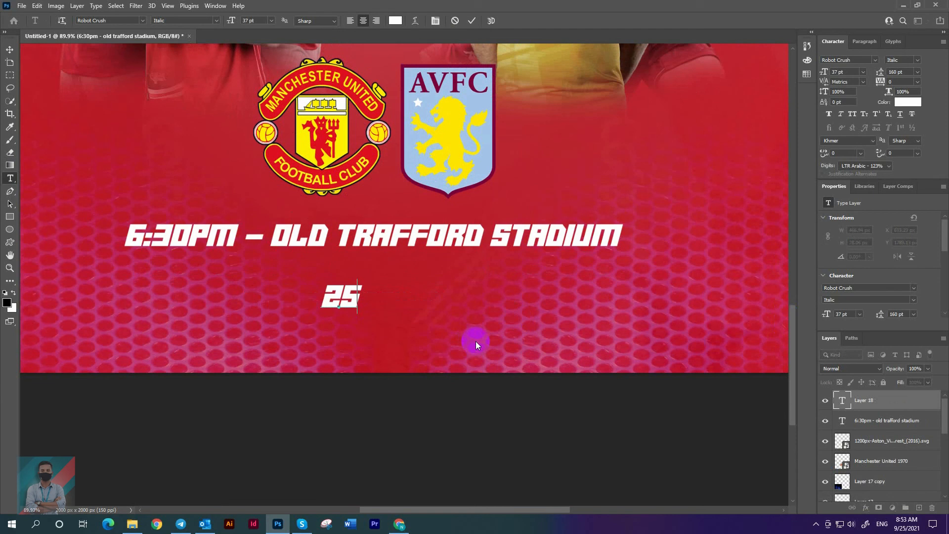
pyautogui.write('-septe')
pyautogui.press('BackSpace')
pyautogui.press('BackSpace')
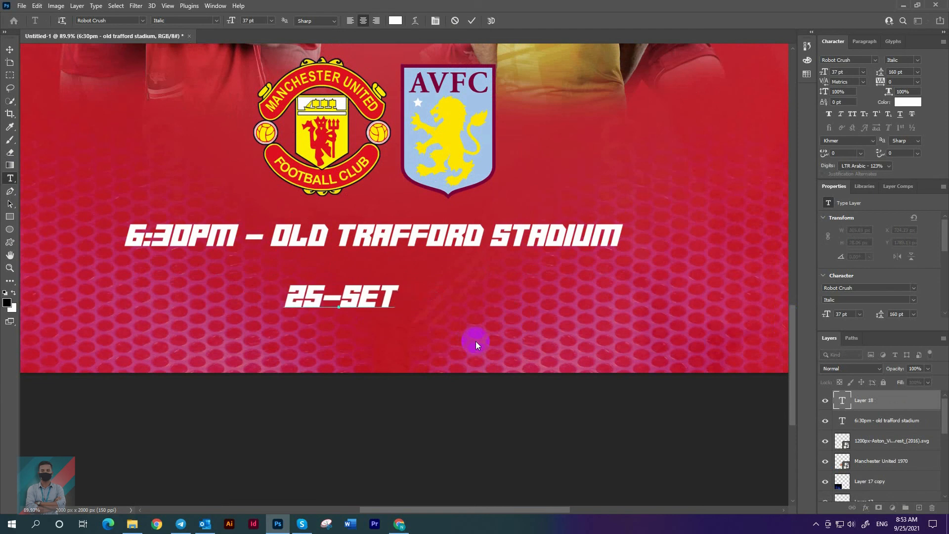
pyautogui.write('ptemvbe')
pyautogui.press('BackSpace')
pyautogui.press('BackSpace')
pyautogui.press('BackSpace')
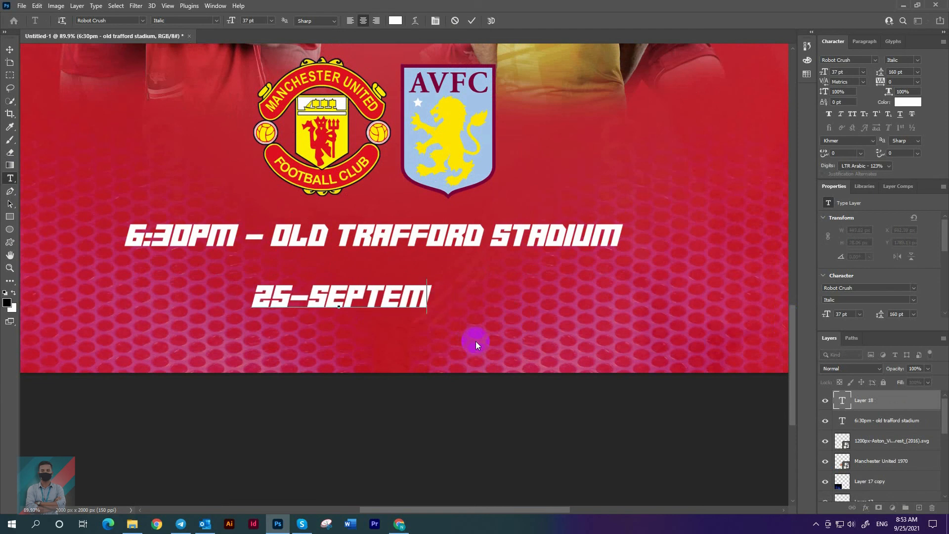
pyautogui.write('ber-2021')
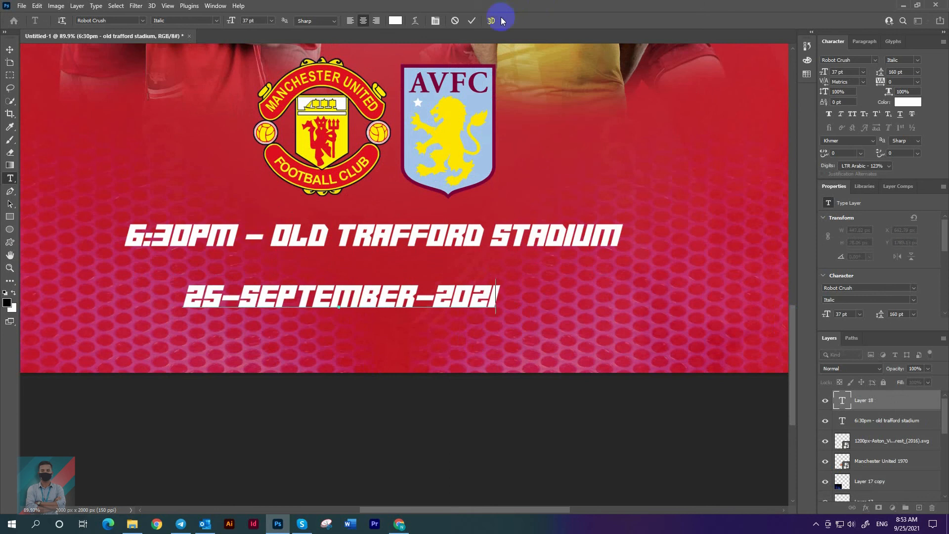
pyautogui.click(471, 20)
# - Set the date text to 39 pt and move it up directly beneath the stadium line, roughly centred on it
pyautogui.scroll(-5, 370, 267)
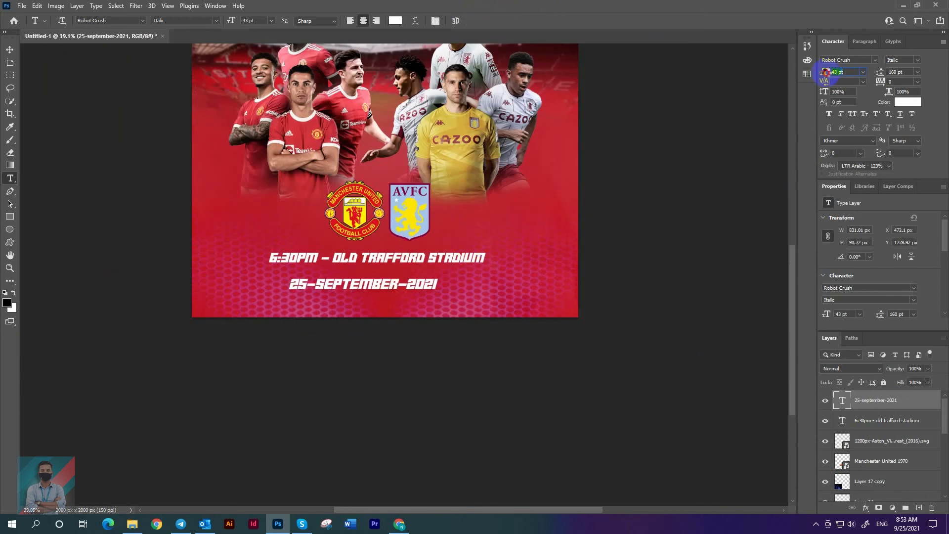
pyautogui.click(10, 49)
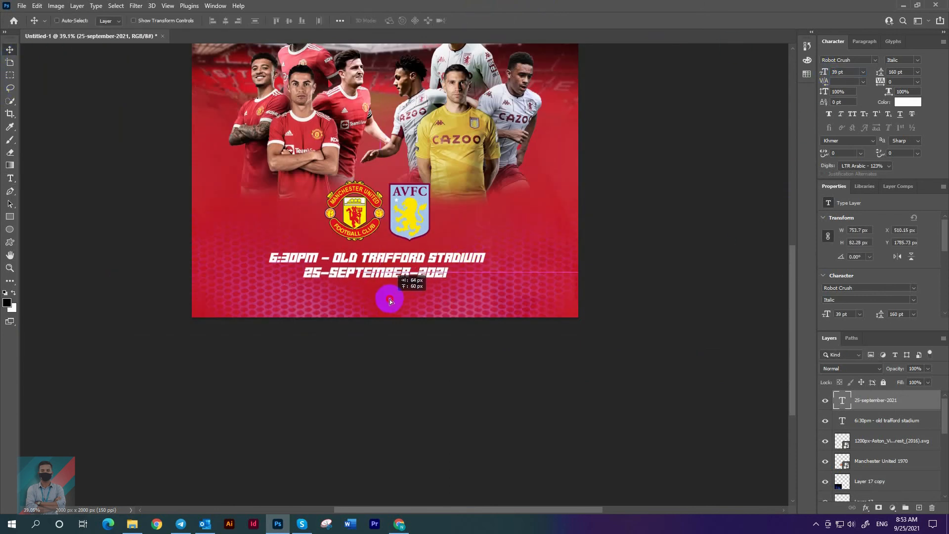
pyautogui.moveTo(390, 300); pyautogui.dragTo(392, 298)
pyautogui.scroll(-2, 393, 298)
# - Move the time and stadium line below the date, and position both text layers together just beneath the crests
pyautogui.moveTo(863, 428); pyautogui.dragTo(863, 424)
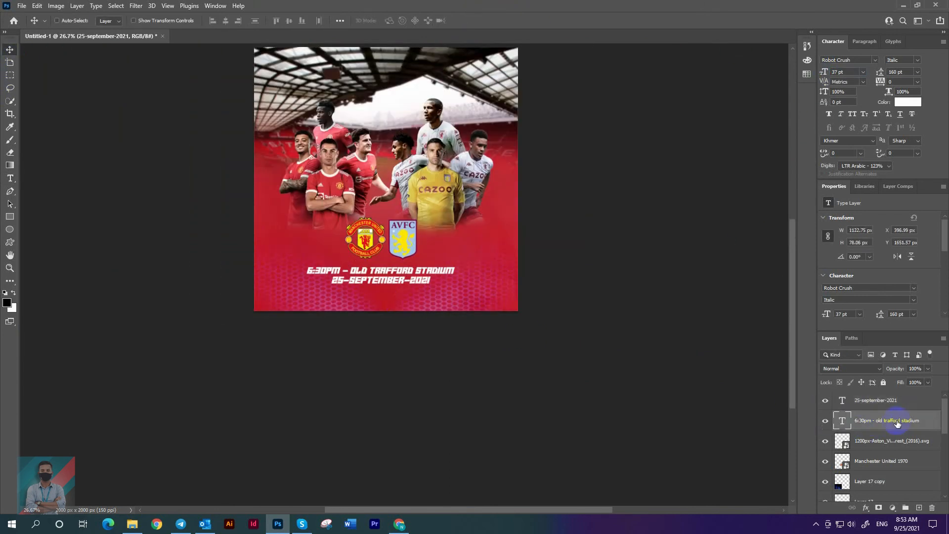
pyautogui.moveTo(408, 314); pyautogui.dragTo(408, 331)
pyautogui.keyDown('shift'); pyautogui.click(896, 404); pyautogui.keyUp('shift')
pyautogui.moveTo(494, 361); pyautogui.dragTo(496, 348)
pyautogui.scroll(3, 599, 352)
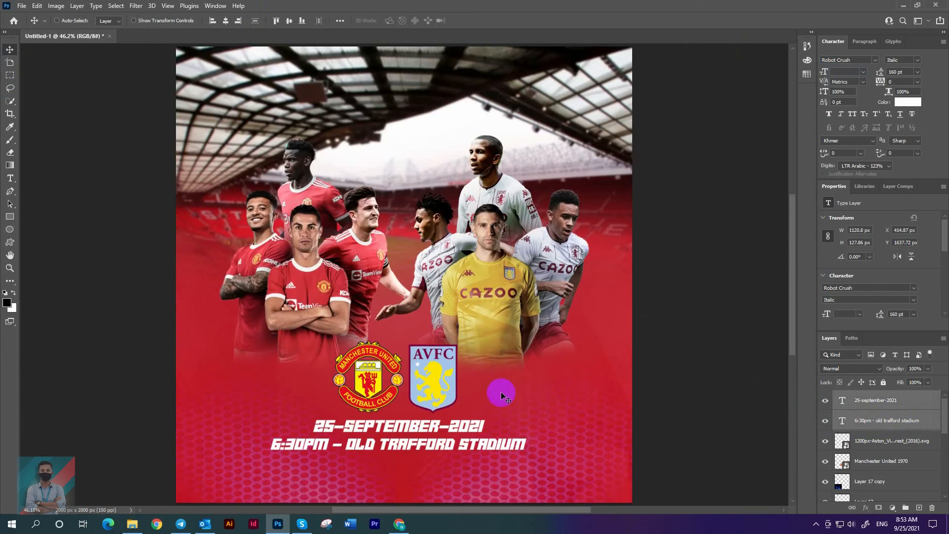
pyautogui.moveTo(512, 450); pyautogui.dragTo(508, 450)
# - Group the two text layers and give the group a drop shadow with about 27% opacity and 9 px distance
pyautogui.hotkey('ctrl', 'g')
pyautogui.click(918, 399)
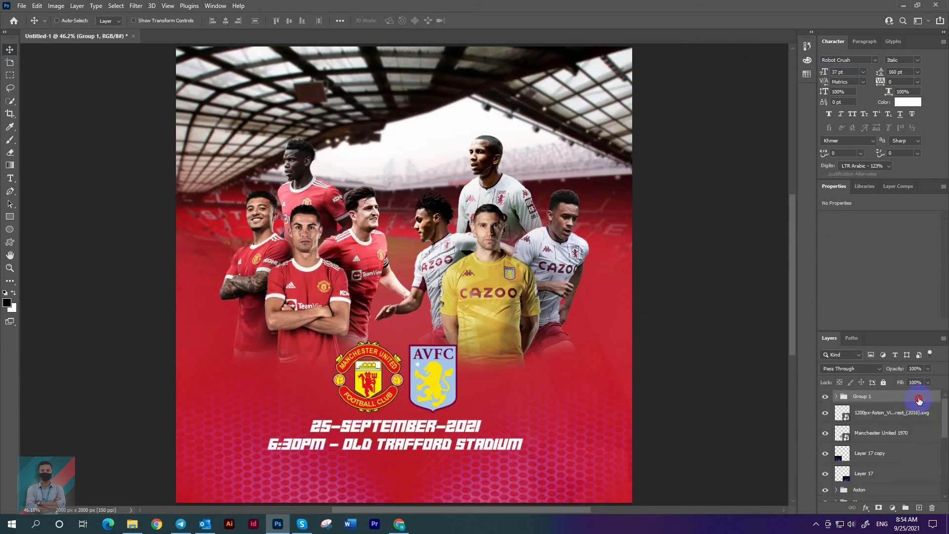
pyautogui.doubleClick(918, 400)
pyautogui.click(573, 399)
pyautogui.moveTo(735, 298); pyautogui.dragTo(719, 296)
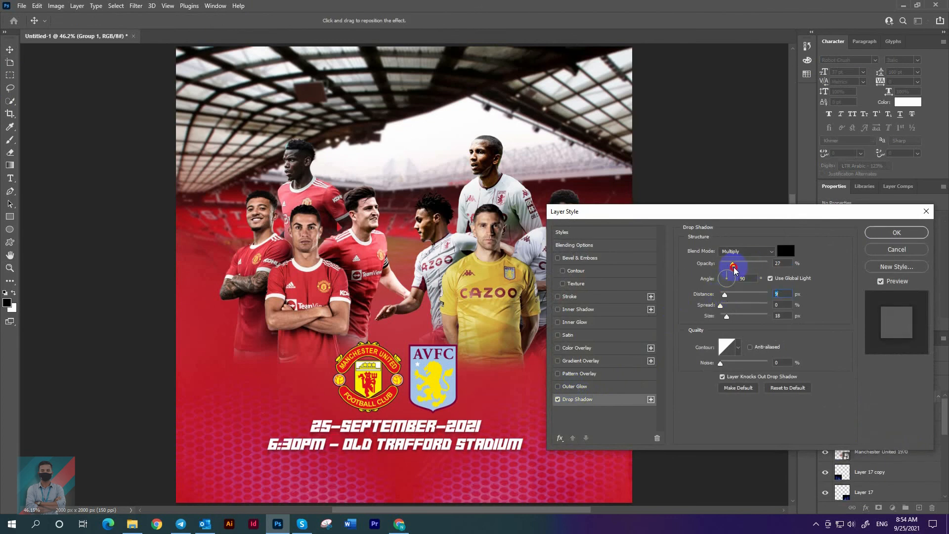
pyautogui.click(887, 236)
# - Enlarge the text group very slightly and shift it a little right beneath the crests
pyautogui.scroll(-3, 595, 398)
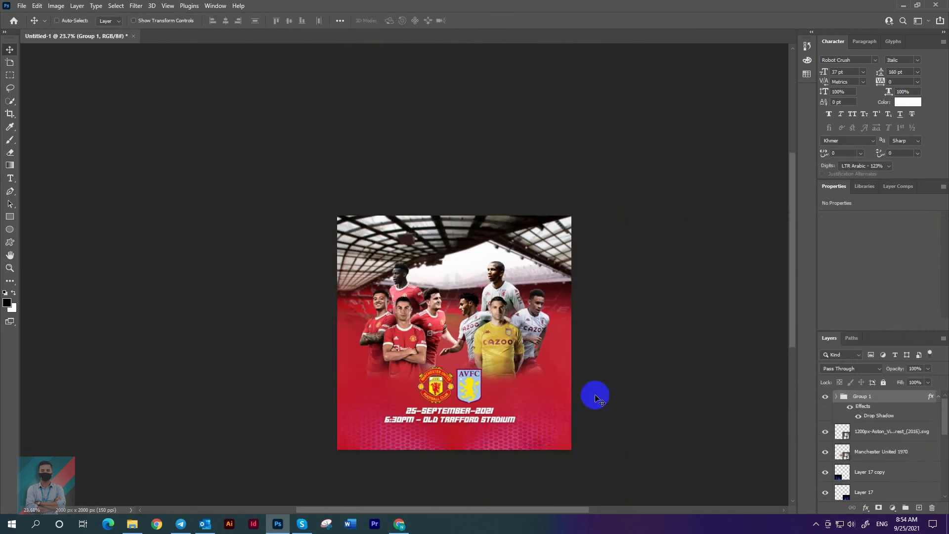
pyautogui.hotkey('ctrl', '0')
pyautogui.hotkey('ctrl', 't')
pyautogui.moveTo(394, 450); pyautogui.dragTo(393, 455)
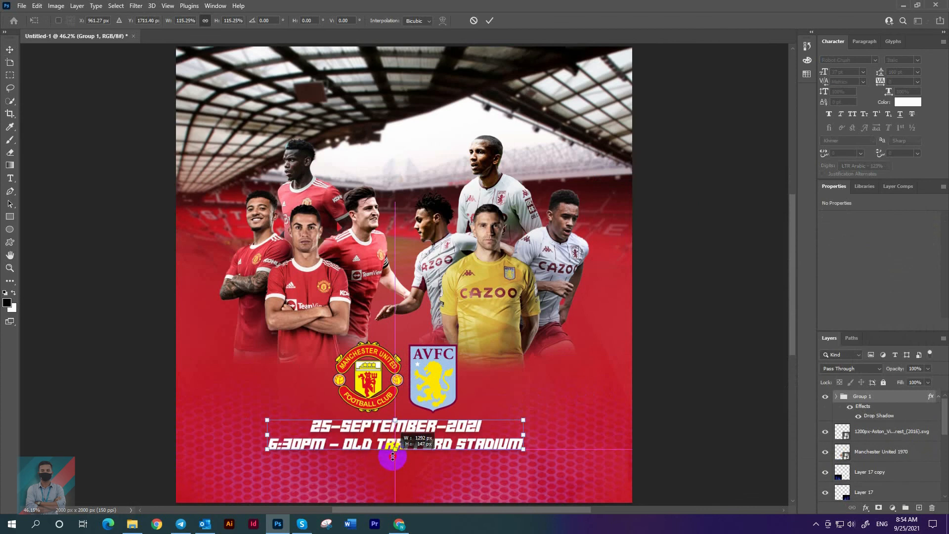
pyautogui.press('Return')
pyautogui.scroll(-3, 469, 296)
pyautogui.moveTo(432, 421); pyautogui.dragTo(438, 420)
pyautogui.scroll(3, 462, 273)
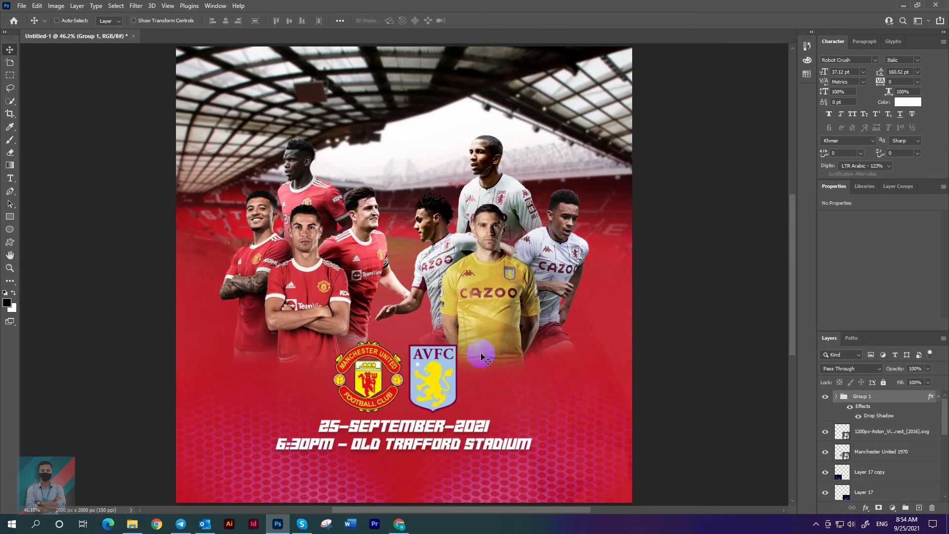
pyautogui.scroll(2, 500, 334)
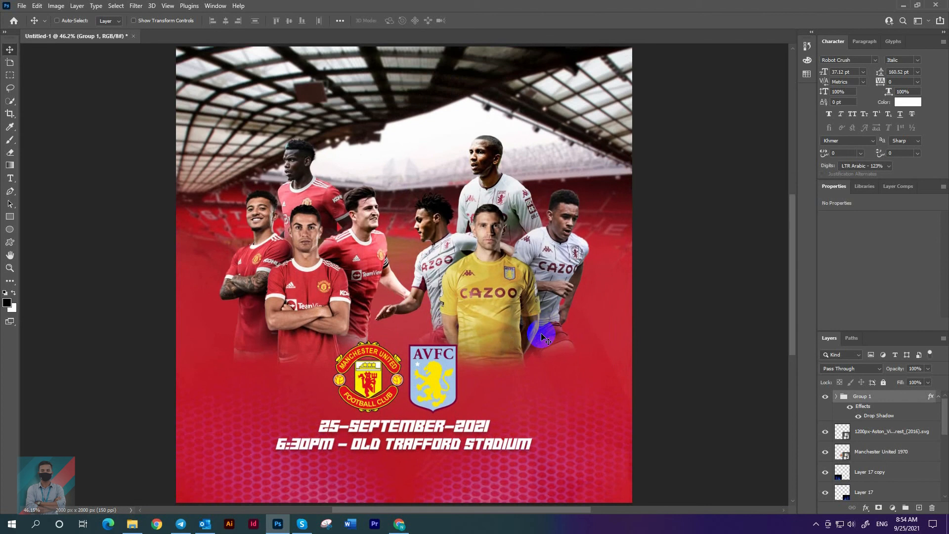
pyautogui.scroll(-2, 542, 168)
pyautogui.scroll(2, 542, 168)
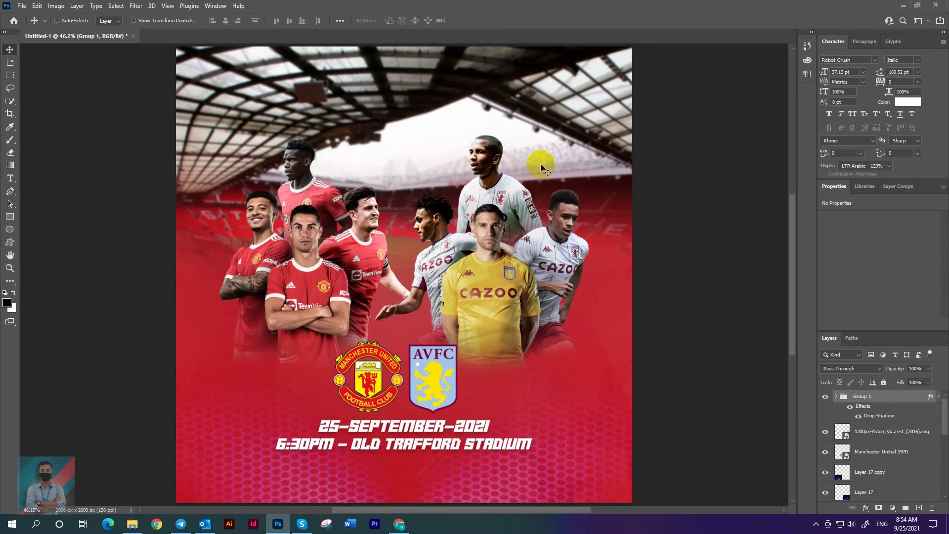
# - Select the Aston Villa crest layer, switch to Chrome and search images for "lens flare"
pyautogui.scroll(-1, 870, 460)
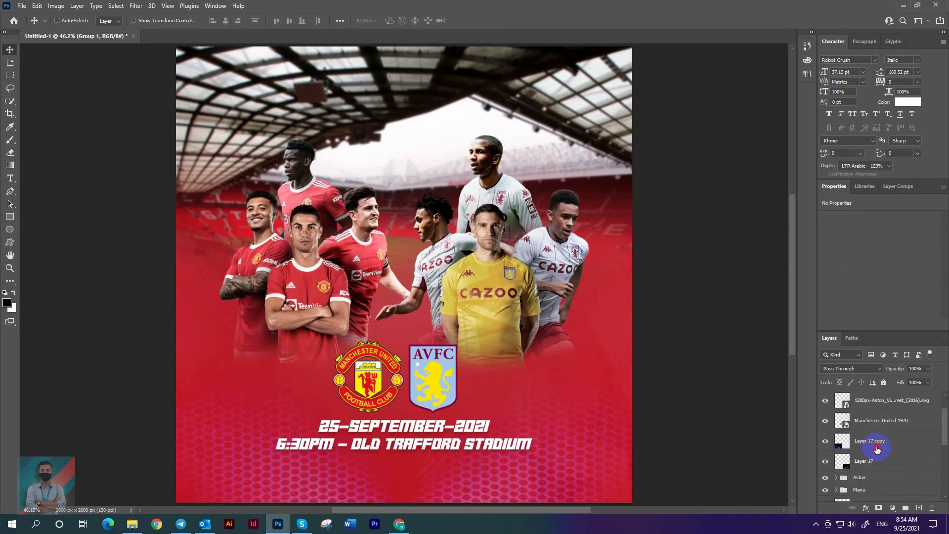
pyautogui.click(877, 449)
pyautogui.click(884, 420)
pyautogui.click(888, 402)
pyautogui.click(398, 521)
pyautogui.moveTo(294, 57); pyautogui.dragTo(189, 58)
pyautogui.write('len')
pyautogui.click(158, 77)
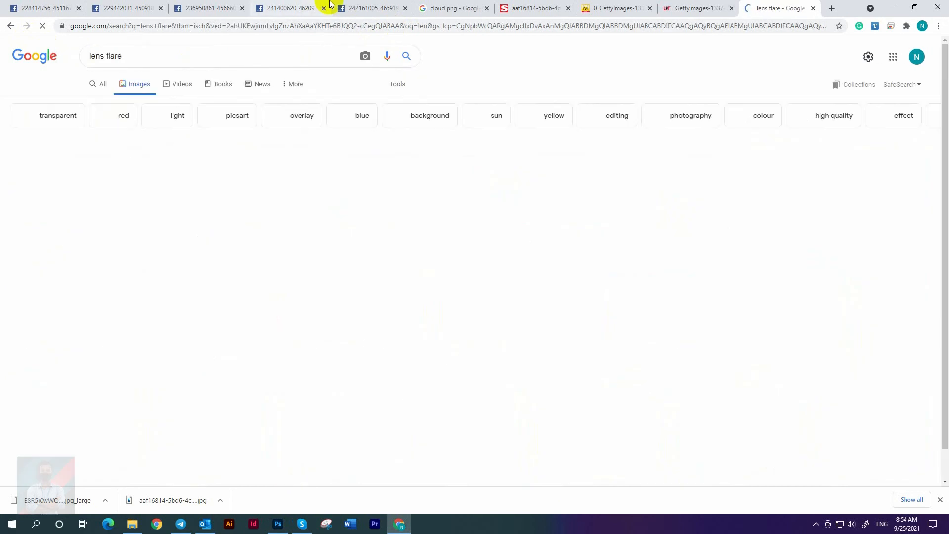
# - Browse the lens flare results and copy the yellow VectorStock light flare image with long golden rays
pyautogui.scroll(-9, 222, 307)
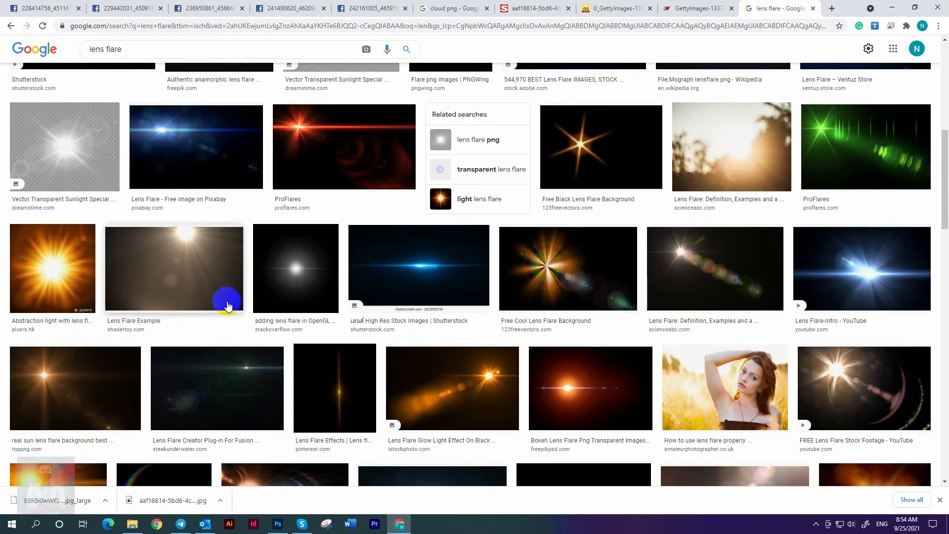
pyautogui.click(545, 272)
pyautogui.click(771, 295)
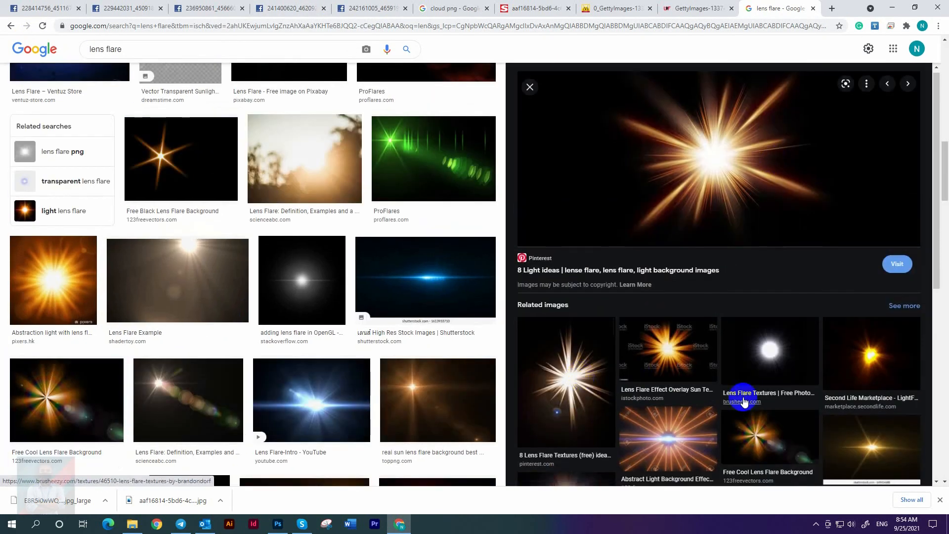
pyautogui.scroll(-5, 731, 390)
pyautogui.scroll(-7, 388, 317)
pyautogui.click(563, 350)
pyautogui.scroll(-3, 605, 365)
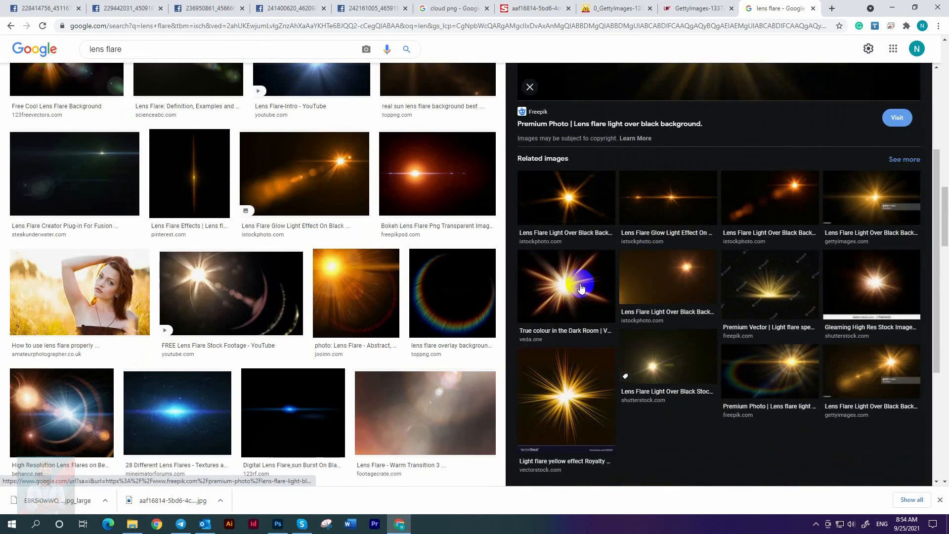
pyautogui.click(568, 413)
pyautogui.rightClick(747, 261)
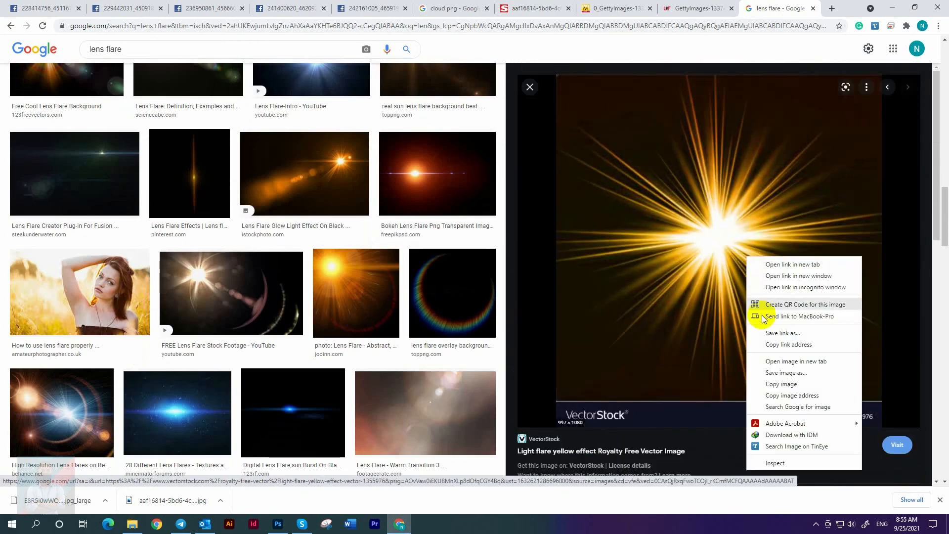
pyautogui.click(781, 384)
# - Switch to Photoshop, paste the flare image onto the poster and delete the VectorStock caption strip beneath it
pyautogui.click(277, 523)
pyautogui.hotkey('ctrl', 'v')
pyautogui.moveTo(226, 126); pyautogui.dragTo(544, 377)
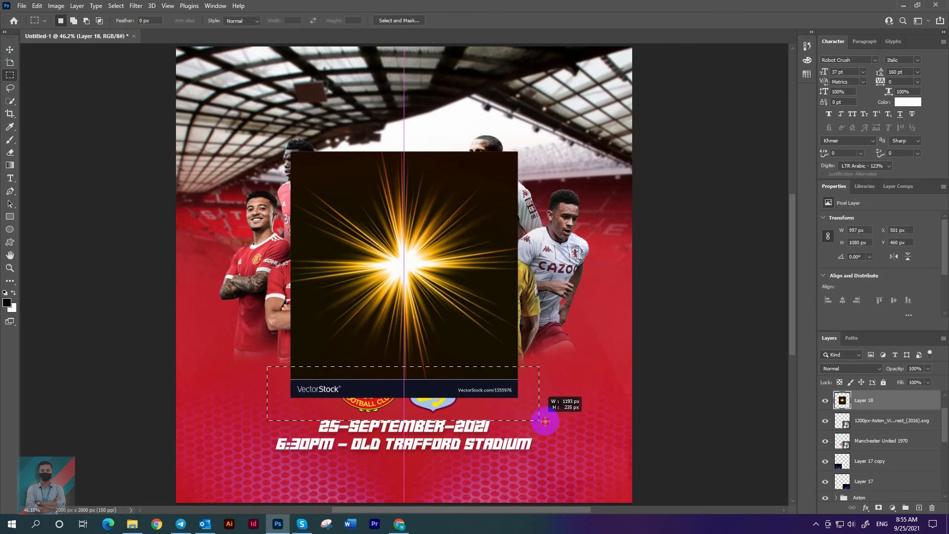
pyautogui.press('Delete')
pyautogui.click(514, 392)
# - Convert the flare layer to a smart object, set its blending mode to Screen and move it beneath the Manu group
pyautogui.rightClick(891, 405)
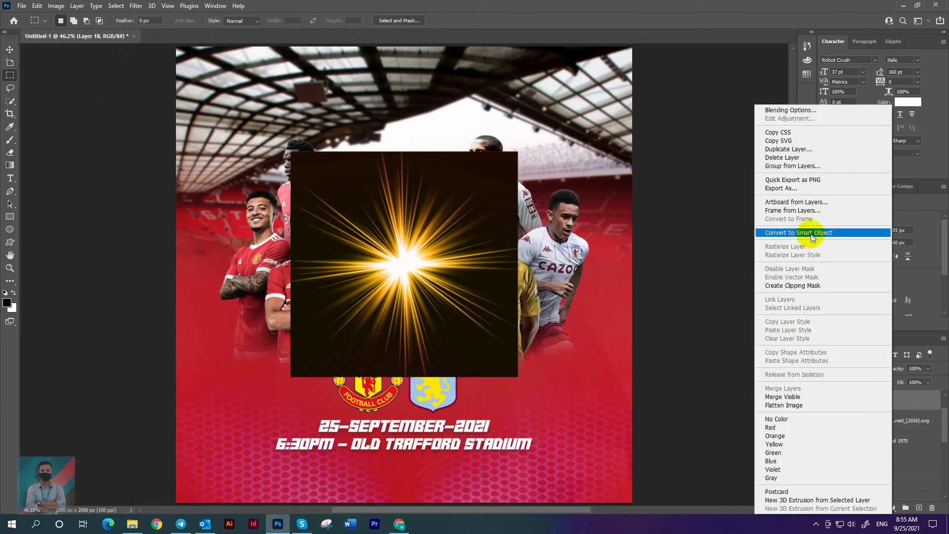
pyautogui.click(811, 233)
pyautogui.click(843, 368)
pyautogui.click(838, 359)
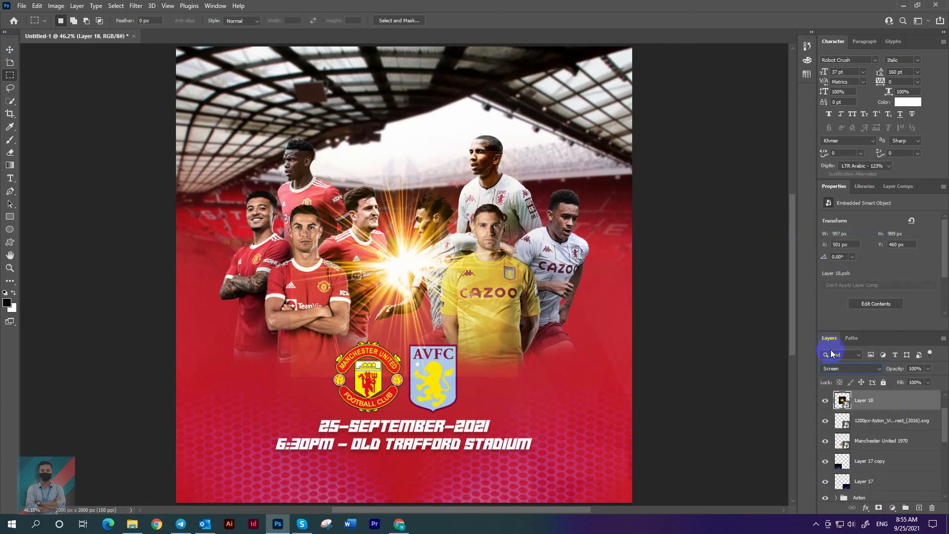
pyautogui.moveTo(870, 398); pyautogui.dragTo(844, 416)
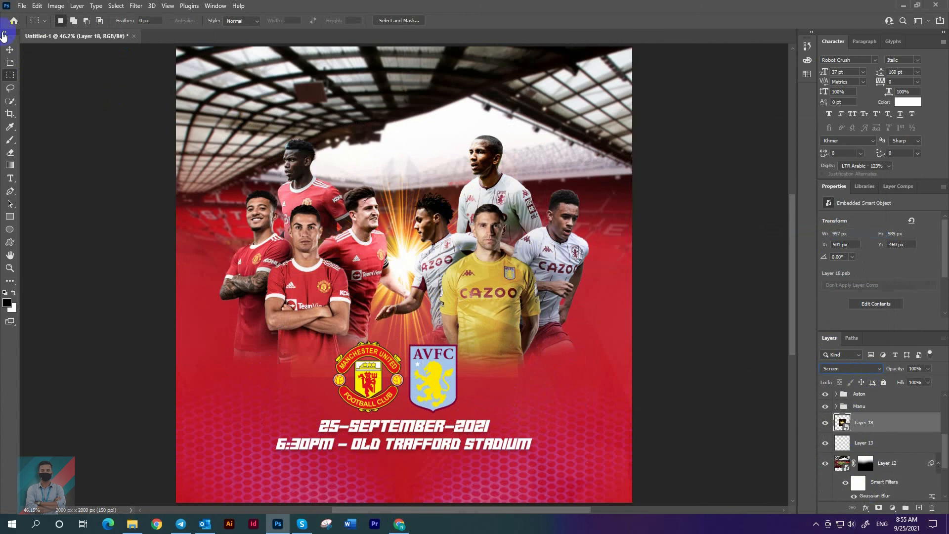
# - Move the flare behind the Manchester United players and scale it up to about 124%
pyautogui.press('v')
pyautogui.hotkey('ctrl', '-')
pyautogui.moveTo(395, 276); pyautogui.dragTo(342, 292)
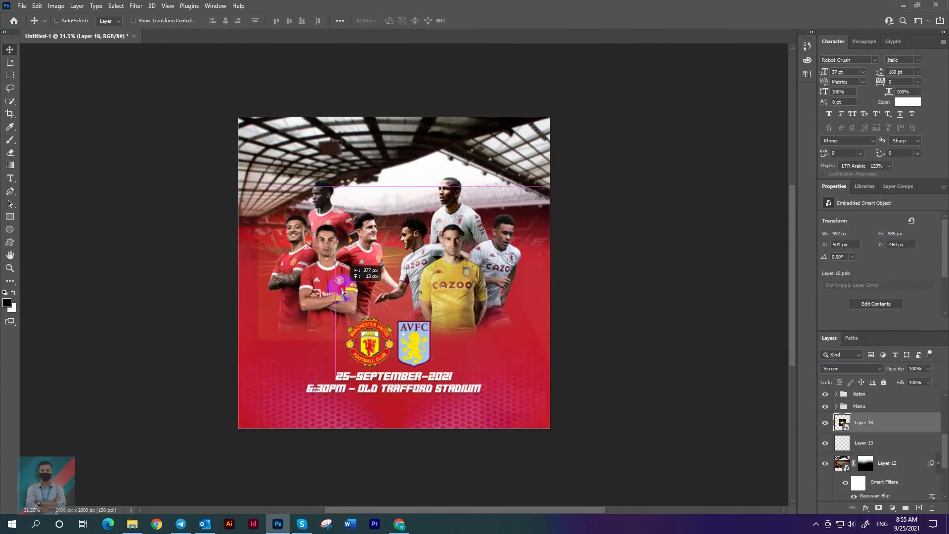
pyautogui.hotkey('ctrl', 't')
pyautogui.moveTo(335, 187); pyautogui.dragTo(335, 150)
pyautogui.moveTo(355, 205); pyautogui.dragTo(348, 218)
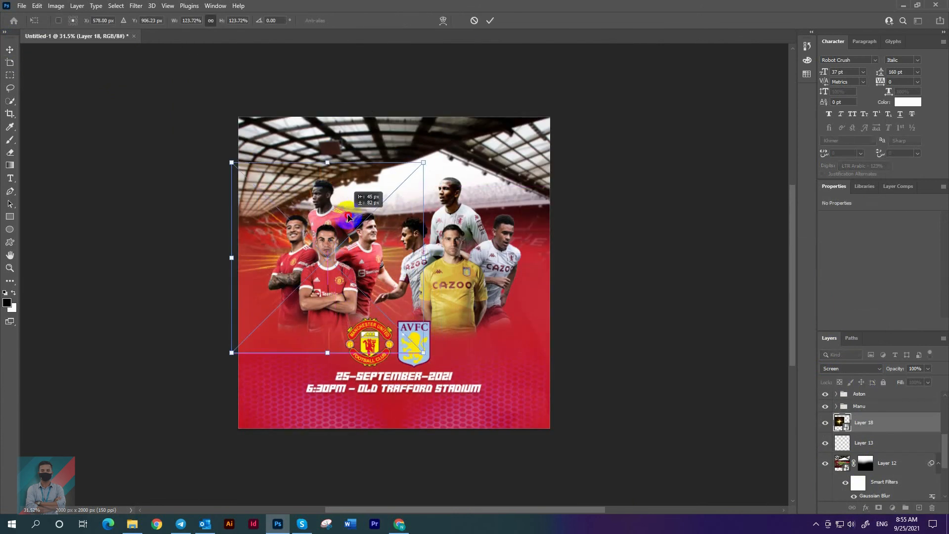
pyautogui.click(490, 21)
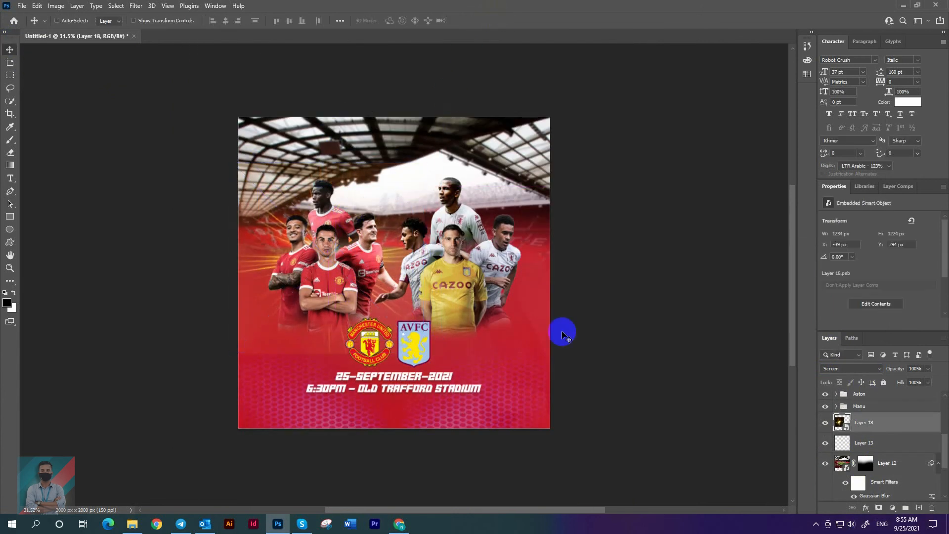
# - Add a layer mask to the flare and paint out its outer edges with a large soft black brush
pyautogui.click(876, 508)
pyautogui.press('b')
pyautogui.moveTo(269, 382)
pyautogui.mouseDown()
pyautogui.moveTo(226, 369)
pyautogui.moveTo(186, 286)
pyautogui.mouseUp()
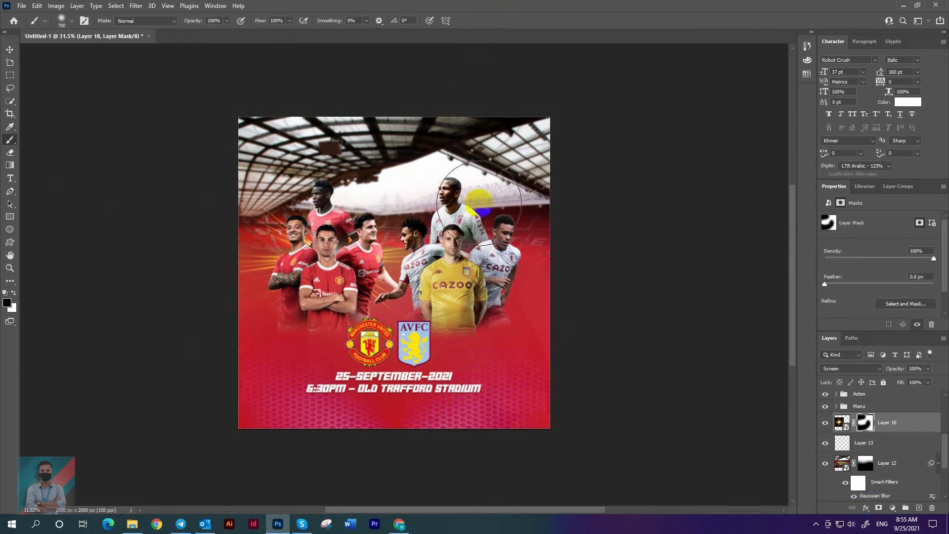
pyautogui.moveTo(158, 159)
pyautogui.mouseDown()
pyautogui.moveTo(176, 315)
pyautogui.moveTo(470, 342)
pyautogui.mouseUp()
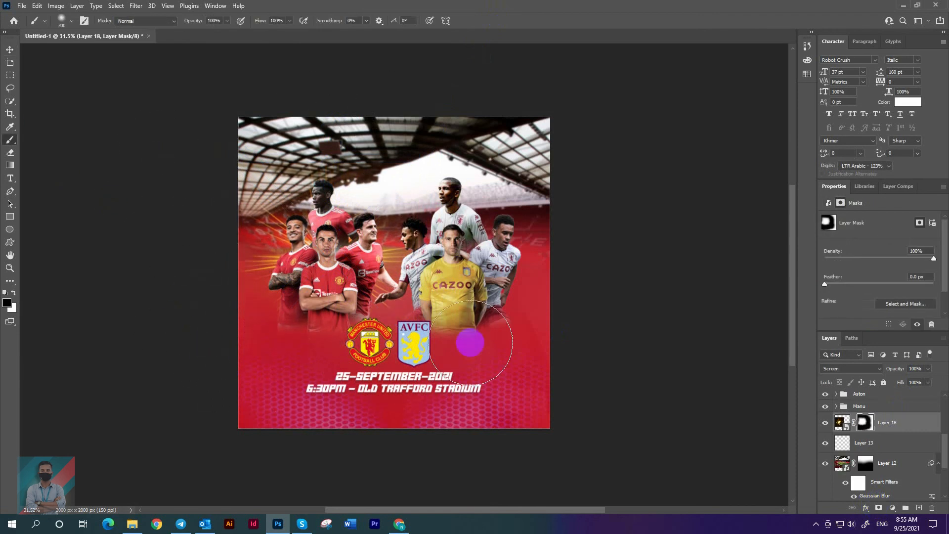
# - Add a Black & White adjustment clipped to the flare layer
pyautogui.click(891, 507)
pyautogui.click(889, 432)
pyautogui.click(873, 324)
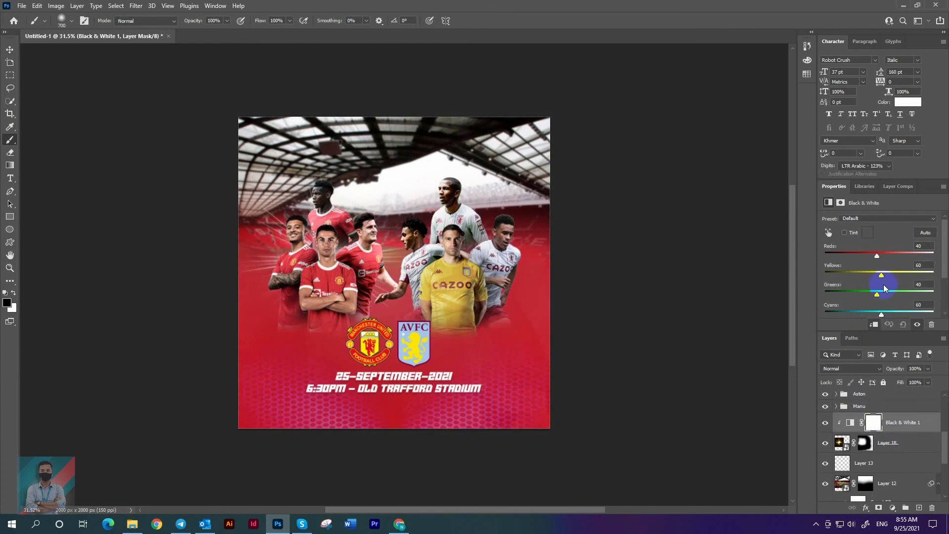
# - Combine the flare and its Black & White adjustment into one smart object and set its blending mode to Linear Dodge (Add)
pyautogui.keyDown('shift'); pyautogui.click(897, 451); pyautogui.keyUp('shift')
pyautogui.rightClick(897, 451)
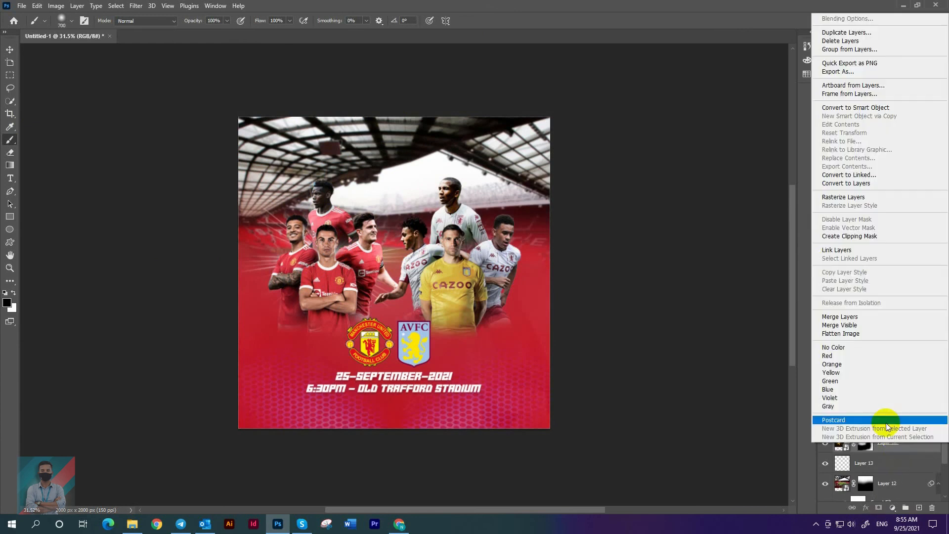
pyautogui.click(846, 123)
pyautogui.click(8, 49)
pyautogui.click(840, 369)
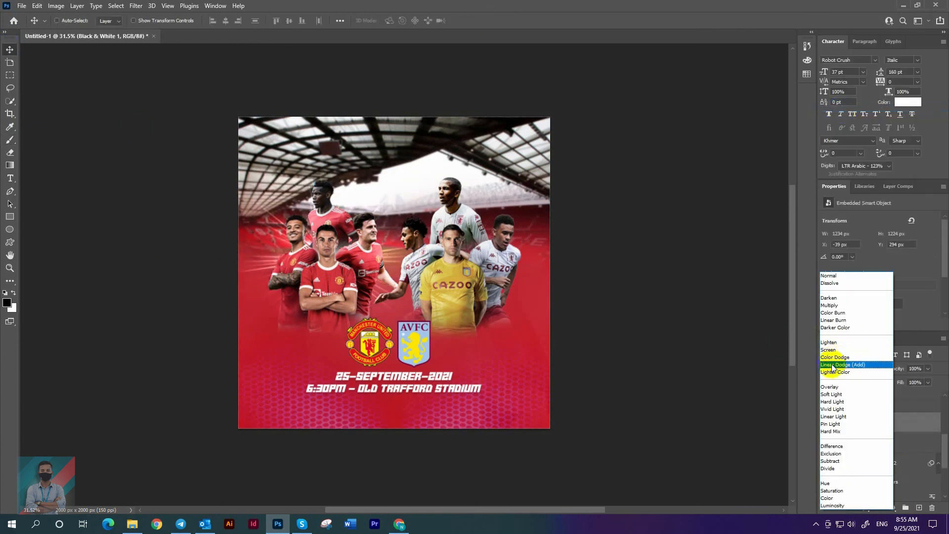
pyautogui.click(835, 363)
# - Shift the combined flare slightly and delete its layer from the poster
pyautogui.moveTo(354, 281)
pyautogui.mouseDown()
pyautogui.moveTo(414, 365)
pyautogui.moveTo(420, 295)
pyautogui.moveTo(360, 293)
pyautogui.moveTo(364, 283)
pyautogui.mouseUp()
pyautogui.hotkey('ctrl', '0')
pyautogui.scroll(-2, 367, 286)
pyautogui.press('Delete')
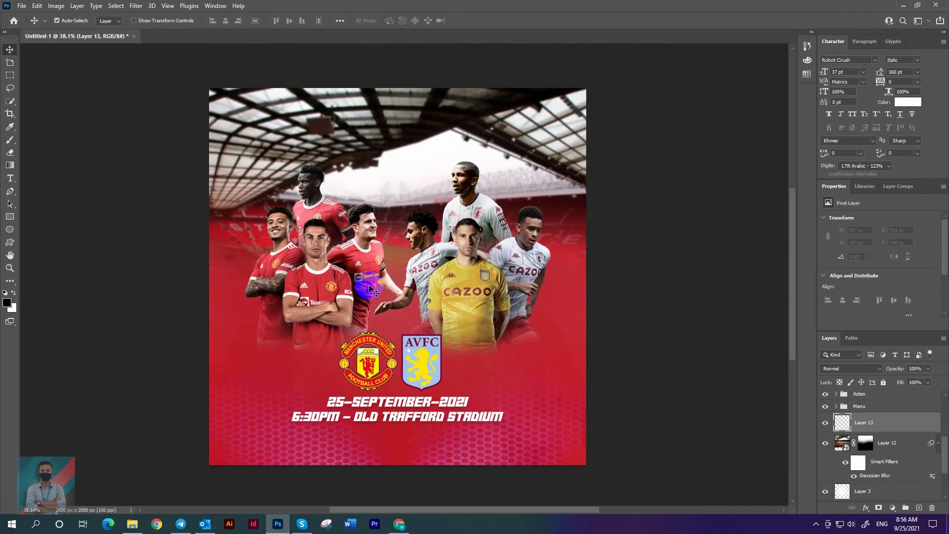
pyautogui.hotkey('ctrl', '0')
pyautogui.scroll(-5, 346, 292)
pyautogui.hotkey('ctrl', '0')
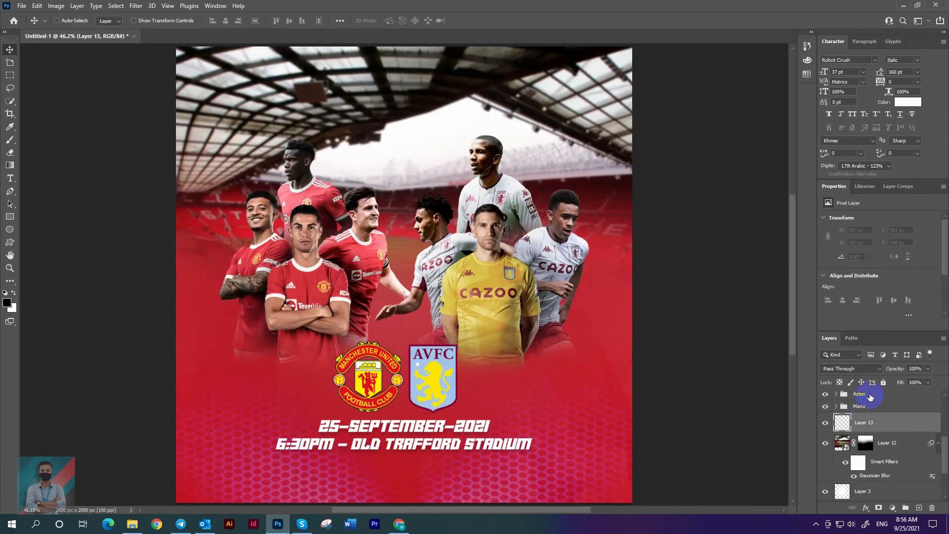
# - Select the Aston group, switch to Chrome and search images for "premier league logo"
pyautogui.click(870, 396)
pyautogui.hotkey('alt', 'Tab')
pyautogui.moveTo(183, 49); pyautogui.dragTo(2, 32)
pyautogui.write('prem')
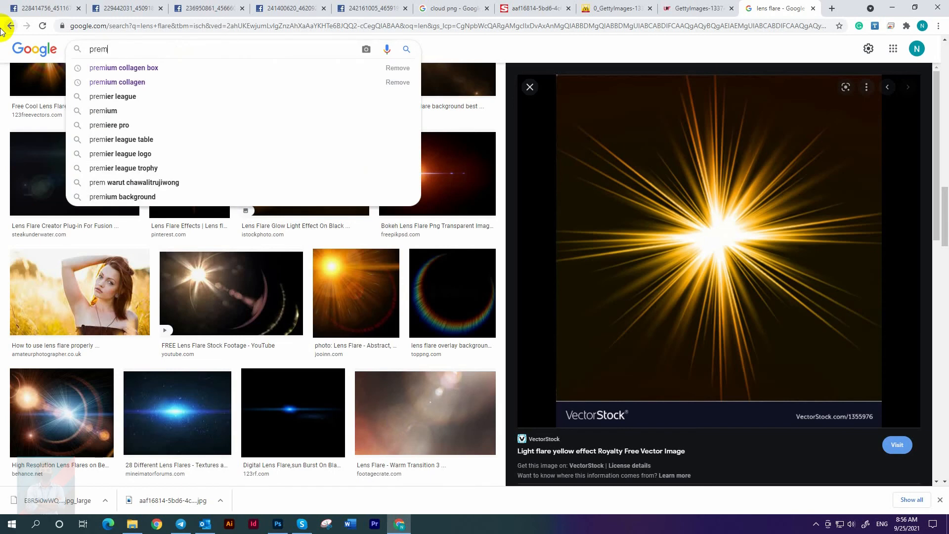
pyautogui.press('Down')
pyautogui.press('Down')
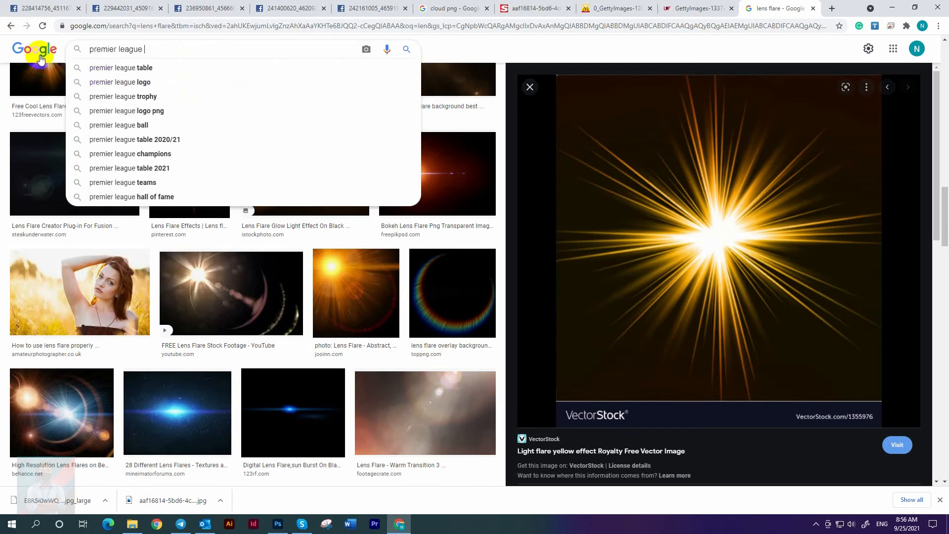
pyautogui.press('Down')
pyautogui.press('Down')
pyautogui.press('Return')
# - Open the plain purple lion-head logo from logok.org and save the image to the desktop
pyautogui.click(195, 210)
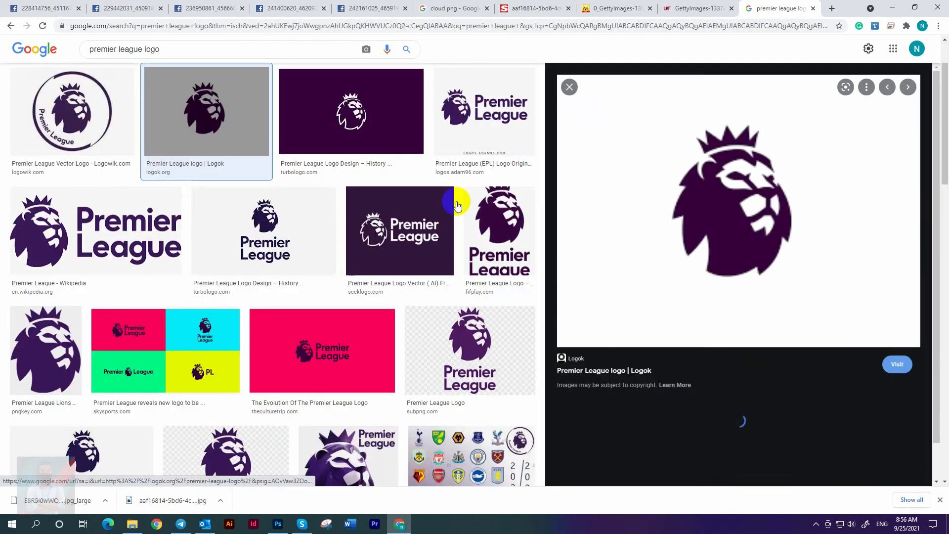
pyautogui.scroll(-4, 701, 368)
pyautogui.click(605, 314)
pyautogui.click(616, 333)
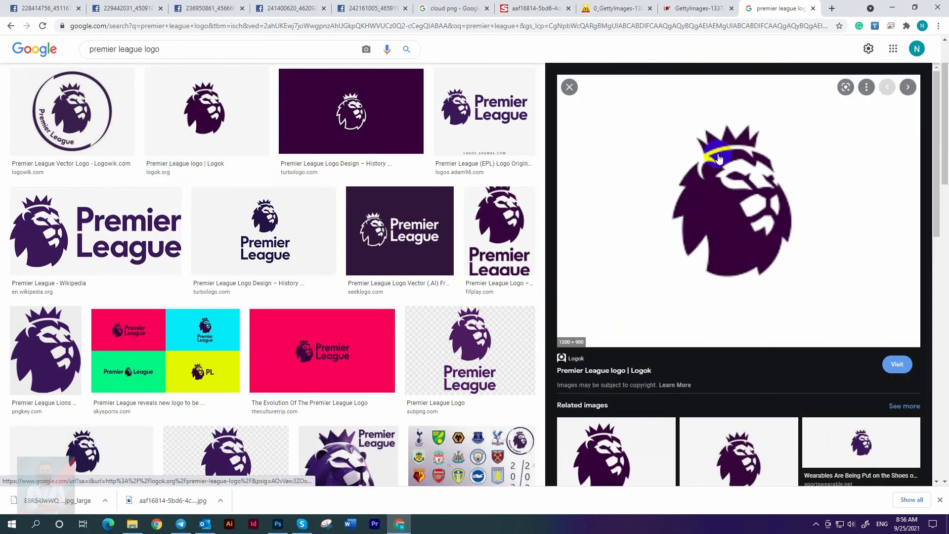
pyautogui.moveTo(718, 158); pyautogui.dragTo(729, 227)
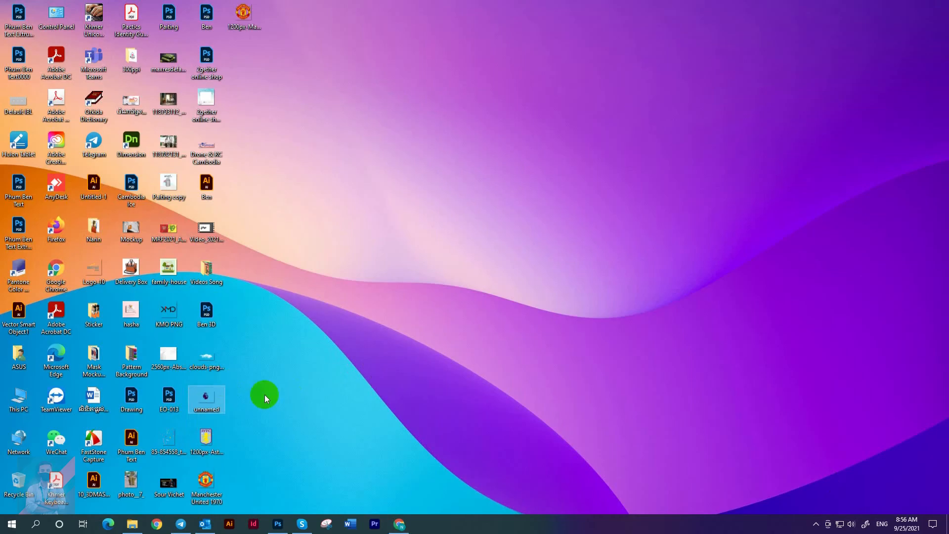
# - Switch to Photoshop and place the desktop file unnamed.png in the upper-left corner of the poster
pyautogui.moveTo(262, 394); pyautogui.dragTo(316, 320)
pyautogui.moveTo(404, 185); pyautogui.dragTo(403, 240)
pyautogui.moveTo(414, 341); pyautogui.dragTo(244, 135)
pyautogui.scroll(-4, 271, 149)
pyautogui.press('Return')
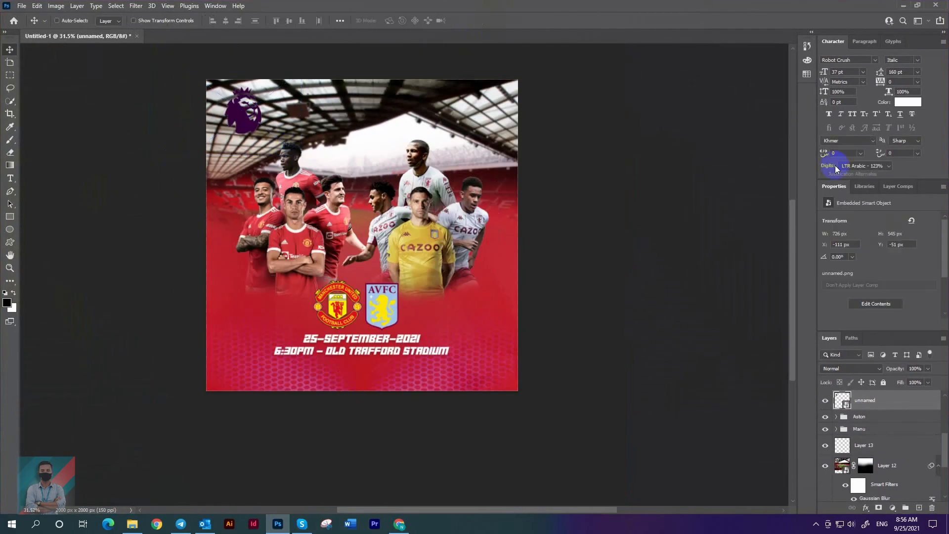
# - Give the Premier League logo a white (#ffffff) Color Overlay
pyautogui.doubleClick(907, 401)
pyautogui.click(603, 348)
pyautogui.click(691, 277)
pyautogui.moveTo(627, 254); pyautogui.dragTo(568, 237)
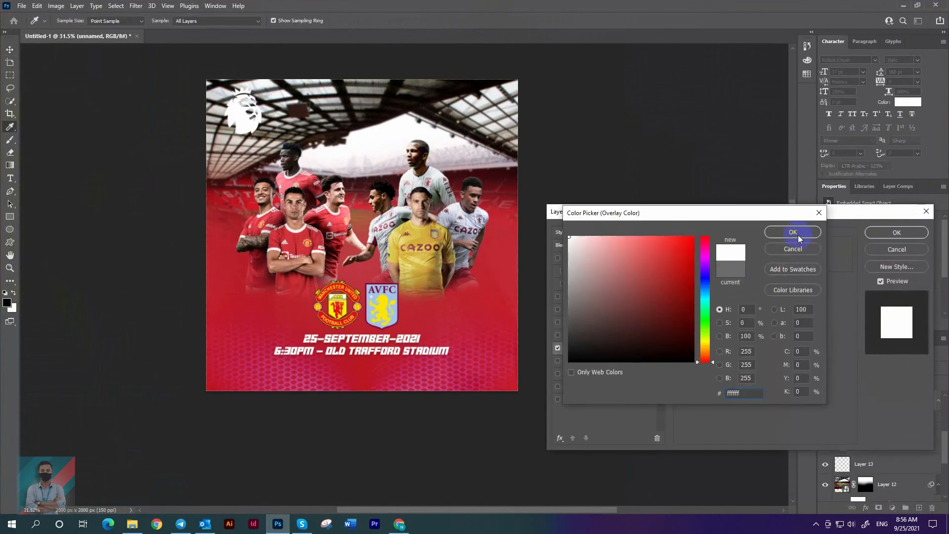
pyautogui.click(798, 235)
pyautogui.click(895, 233)
# - Try the Premier League logo in the upper-right corner of the poster
pyautogui.scroll(-3, 356, 163)
pyautogui.moveTo(280, 129); pyautogui.dragTo(442, 123)
pyautogui.hotkey('ctrl', '-')
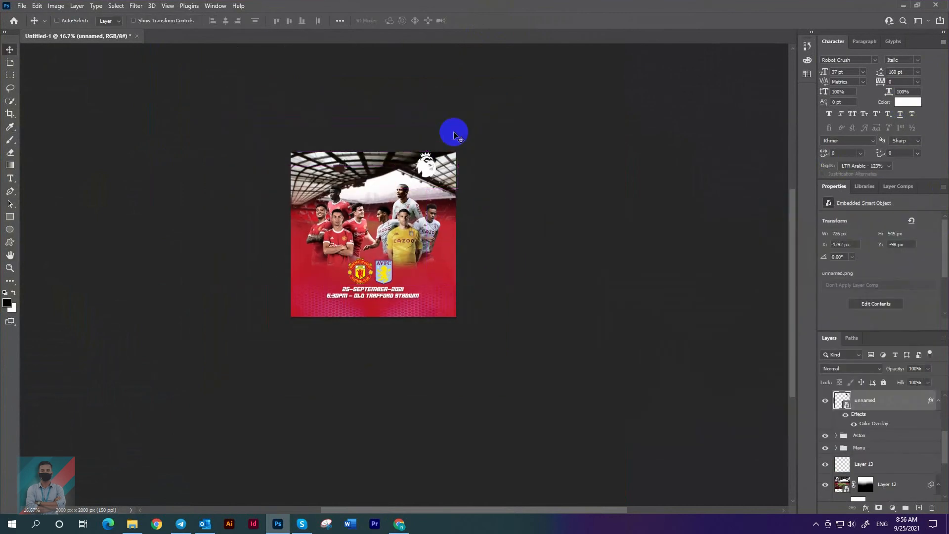
pyautogui.hotkey('ctrl', '0')
pyautogui.scroll(-4, 581, 77)
# - Move the Premier League logo back to the poster's upper-left corner and scale its layer down to about 532 × 399 px
pyautogui.moveTo(561, 111); pyautogui.dragTo(352, 112)
pyautogui.hotkey('ctrl', 't')
pyautogui.moveTo(353, 97)
pyautogui.mouseDown()
pyautogui.moveTo(330, 103)
pyautogui.moveTo(340, 103)
pyautogui.mouseUp()
pyautogui.press('Return')
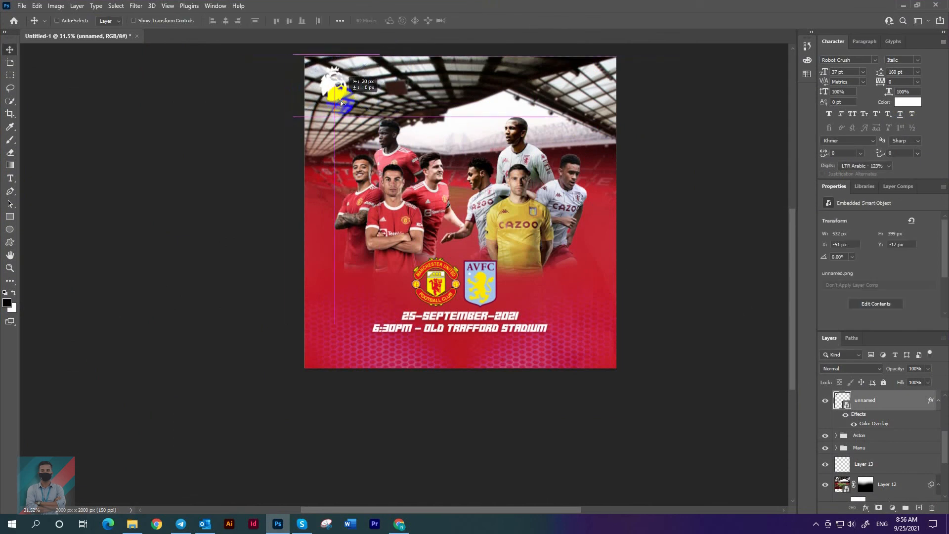
# - Add a new empty layer beneath Layer 13 and move the Premier League logo layer above the crest layers
pyautogui.click(883, 437)
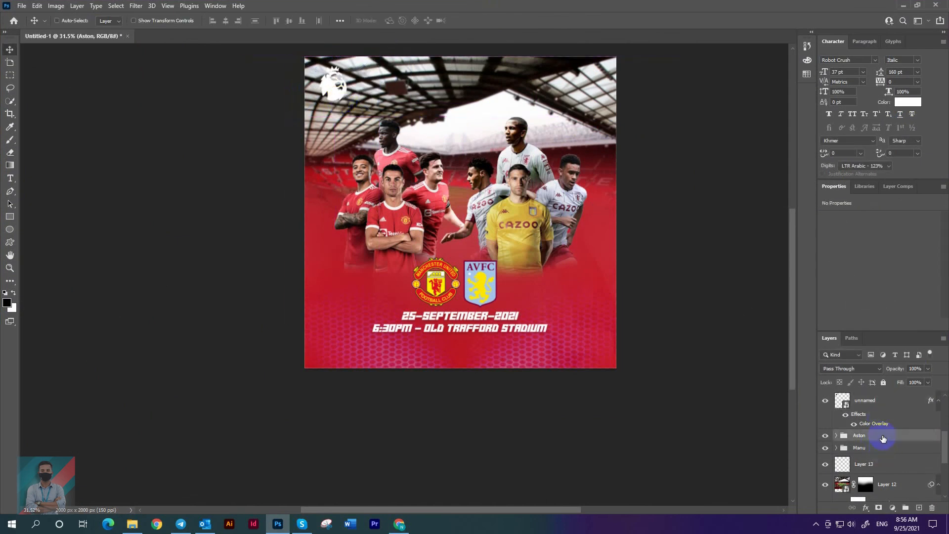
pyautogui.click(887, 464)
pyautogui.scroll(3, 888, 467)
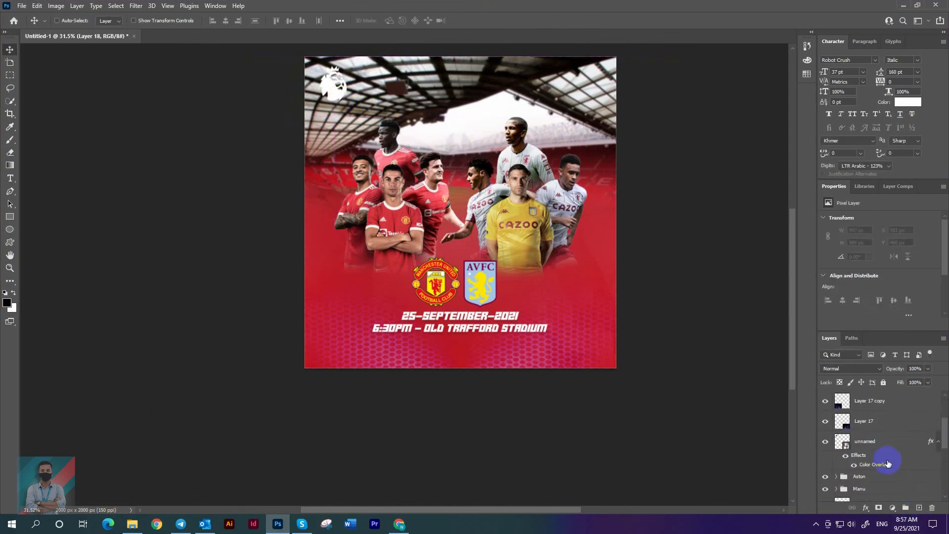
pyautogui.moveTo(890, 445); pyautogui.dragTo(876, 395)
# - Fill the empty layer beneath Layer 13 with a black-to-transparent linear gradient from the poster's top down to about mid-height
pyautogui.scroll(-3, 883, 471)
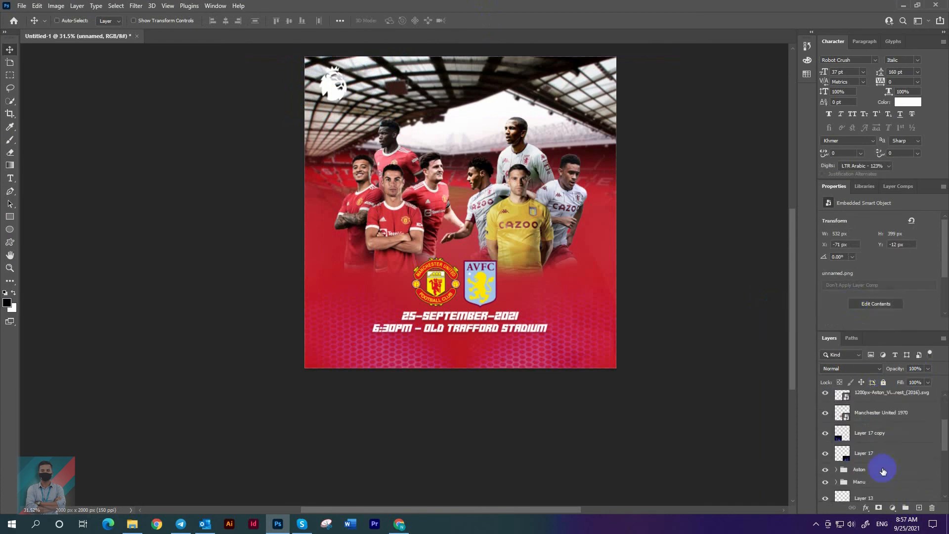
pyautogui.scroll(-4, 883, 471)
pyautogui.scroll(2, 892, 443)
pyautogui.click(881, 481)
pyautogui.click(10, 165)
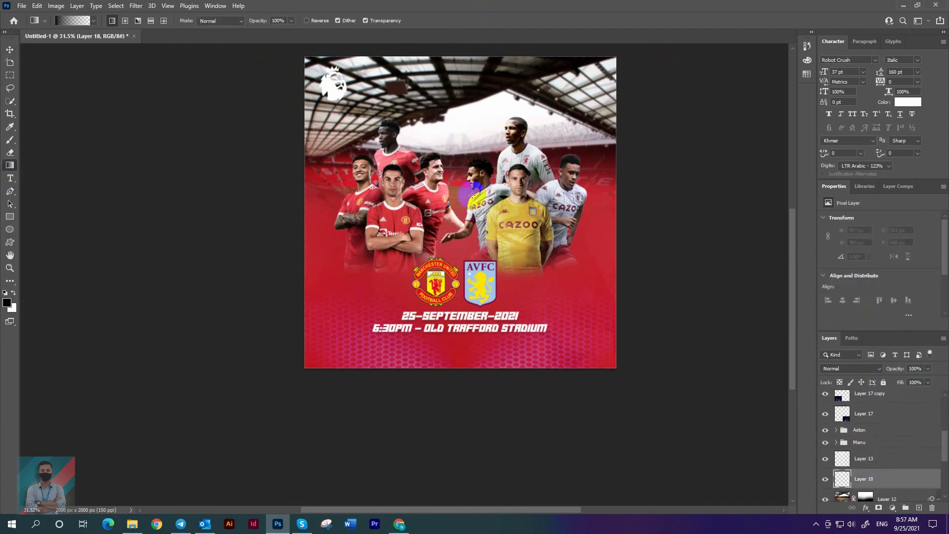
pyautogui.scroll(-2, 472, 194)
pyautogui.moveTo(466, 85); pyautogui.dragTo(454, 224)
pyautogui.hotkey('ctrl', '0')
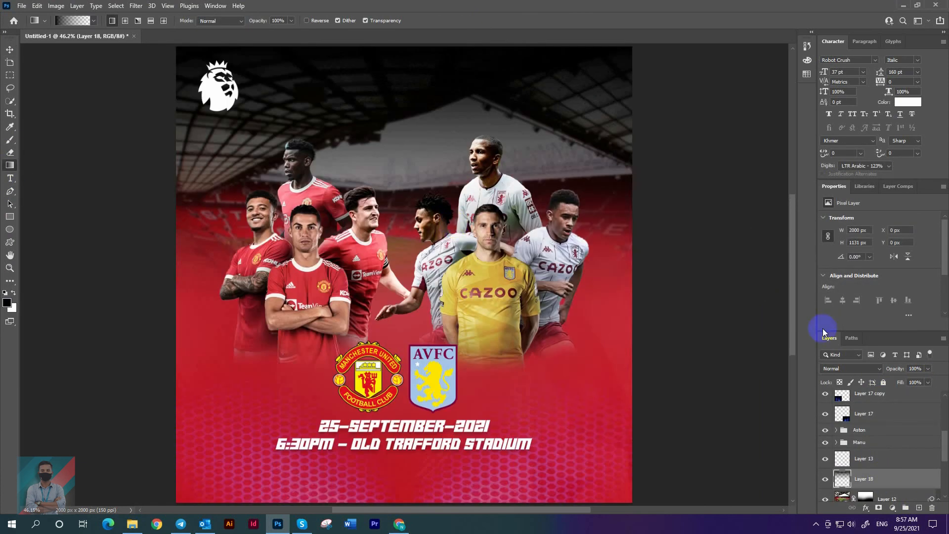
# - Give the gradient layer a dark brown-red (#2f1c1c) Color Overlay
pyautogui.doubleClick(904, 479)
pyautogui.click(574, 348)
pyautogui.click(777, 247)
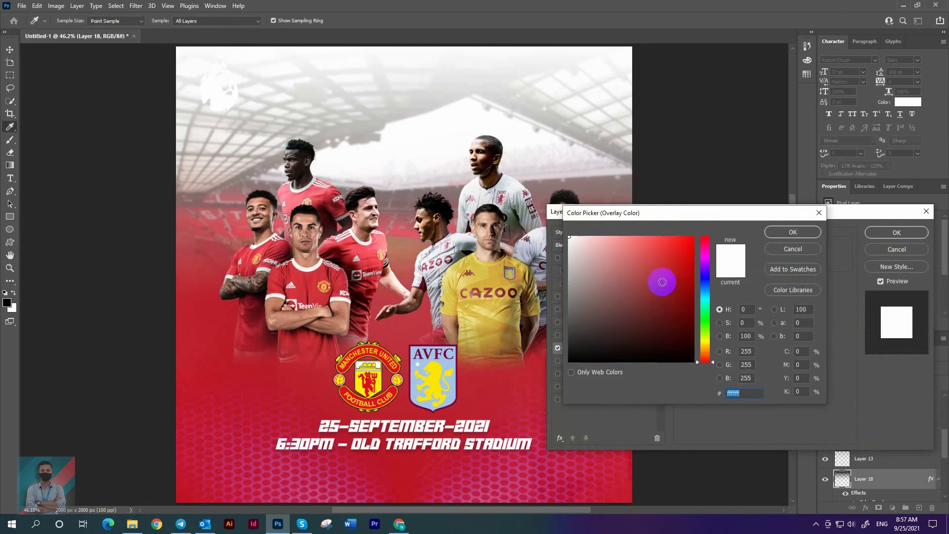
pyautogui.click(609, 347)
pyautogui.moveTo(608, 347)
pyautogui.mouseDown()
pyautogui.moveTo(602, 318)
pyautogui.moveTo(620, 338)
pyautogui.mouseUp()
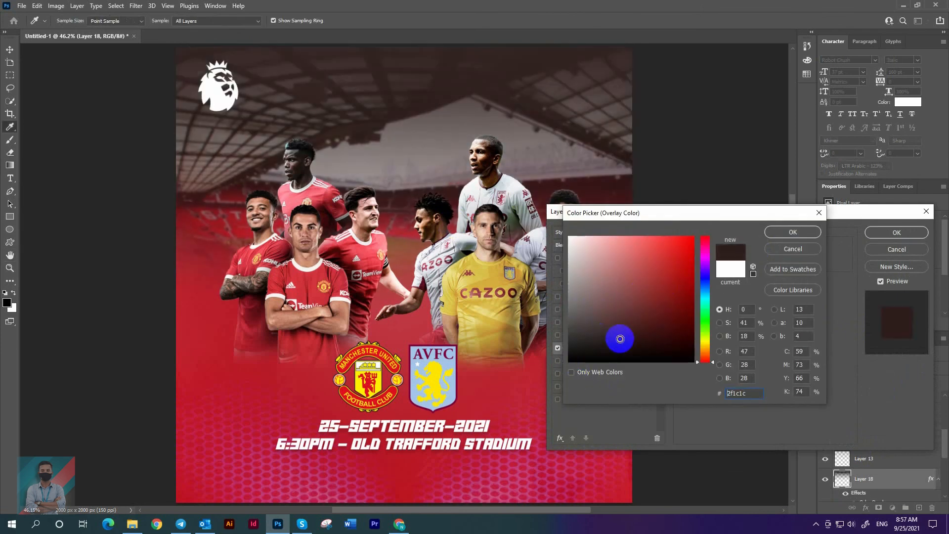
pyautogui.click(793, 231)
pyautogui.click(896, 232)
pyautogui.press('g')
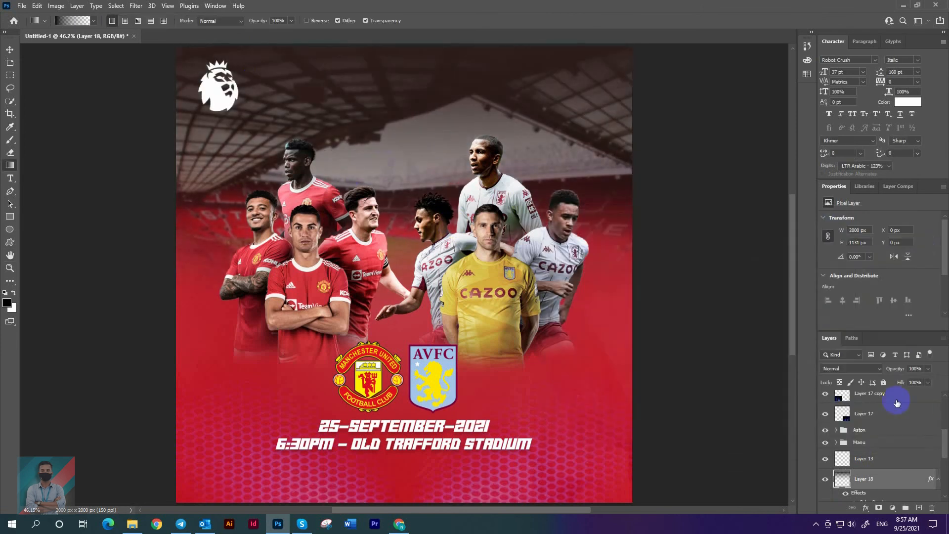
# - Hide the Color Overlay effect on the Premier League logo layer
pyautogui.scroll(3, 876, 460)
pyautogui.click(861, 402)
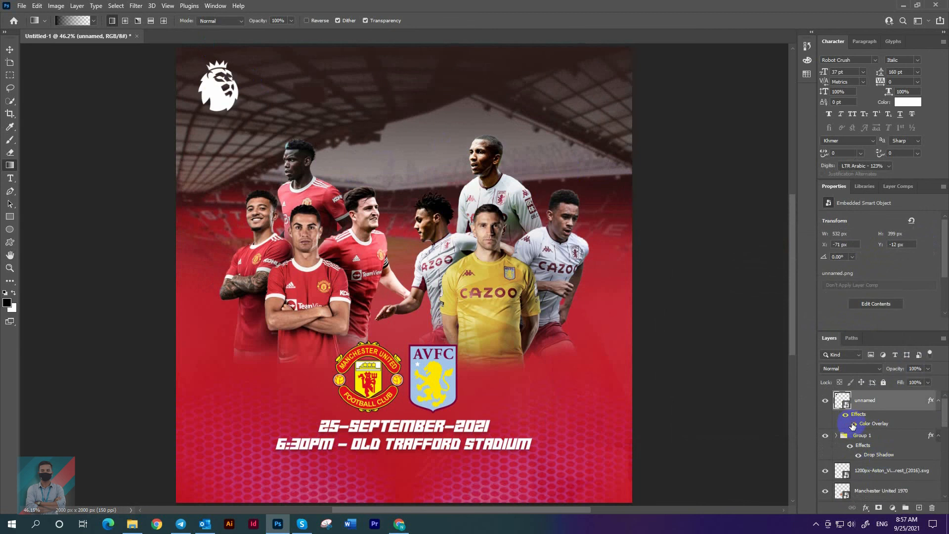
pyautogui.click(853, 424)
pyautogui.scroll(-1, 462, 279)
pyautogui.click(9, 49)
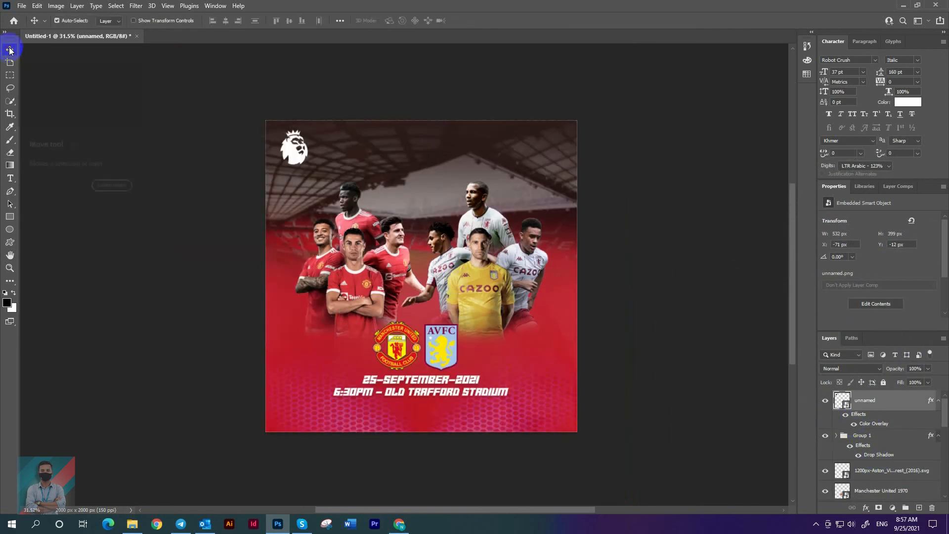
pyautogui.hotkey('ctrl', '0')
# - Draw a white-filled rectangle about 222 × 365 px on a new layer above Group 1, behind the Premier League logo
pyautogui.click(879, 437)
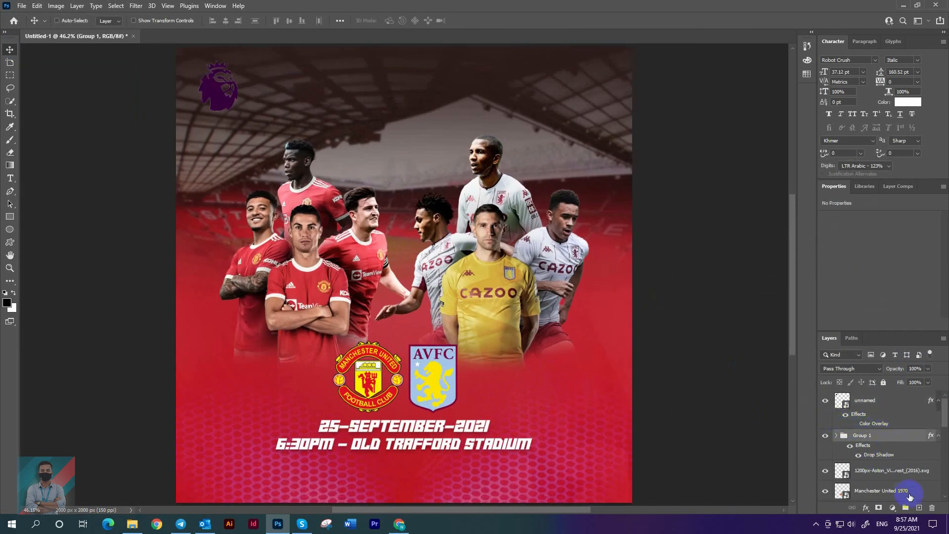
pyautogui.click(918, 507)
pyautogui.scroll(-4, 549, 398)
pyautogui.click(10, 216)
pyautogui.scroll(5, 319, 170)
pyautogui.moveTo(290, 141); pyautogui.dragTo(310, 188)
pyautogui.click(111, 20)
pyautogui.click(54, 70)
pyautogui.click(10, 50)
pyautogui.scroll(-2, 247, 152)
pyautogui.scroll(1, 311, 182)
# - Nudge the Premier League logo layer right and down to X -36 px, Y -8 px
pyautogui.click(866, 403)
pyautogui.press('Right')
pyautogui.press('Right')
pyautogui.press('Down')
pyautogui.press('Down')
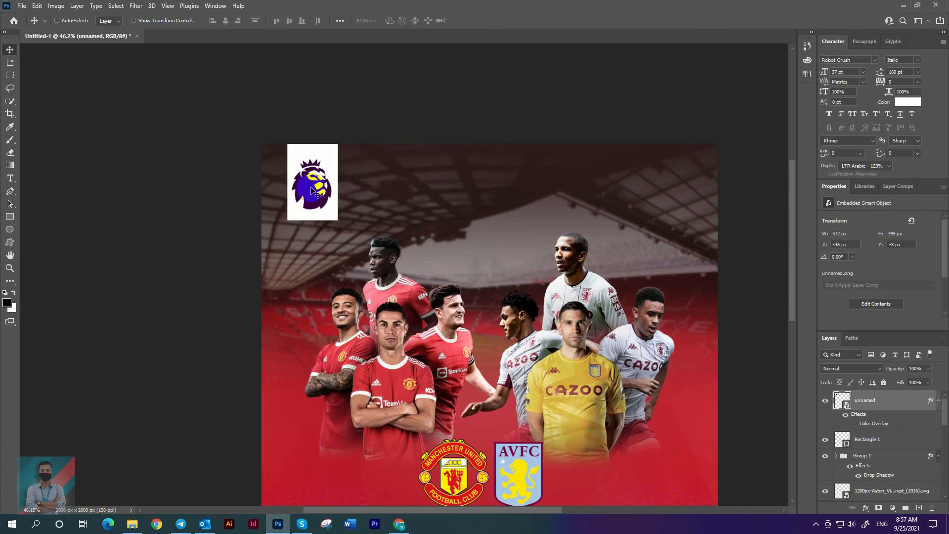
pyautogui.hotkey('ctrl', '0')
# - Pull the lower-left corner of the white rectangle behind the logo downward to give it a slanted bottom edge
pyautogui.scroll(-3, 296, 148)
pyautogui.scroll(3, 273, 121)
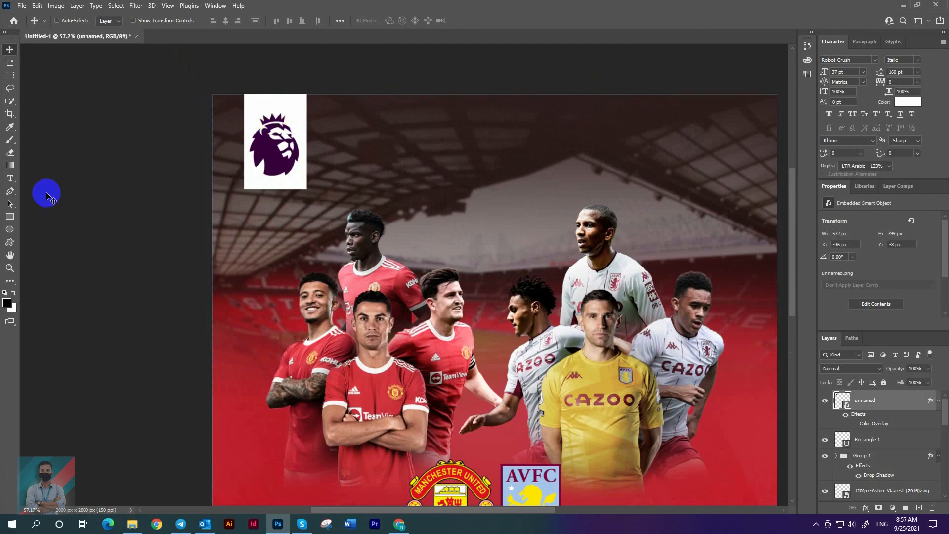
pyautogui.rightClick(10, 192)
pyautogui.click(54, 221)
pyautogui.scroll(1, 305, 207)
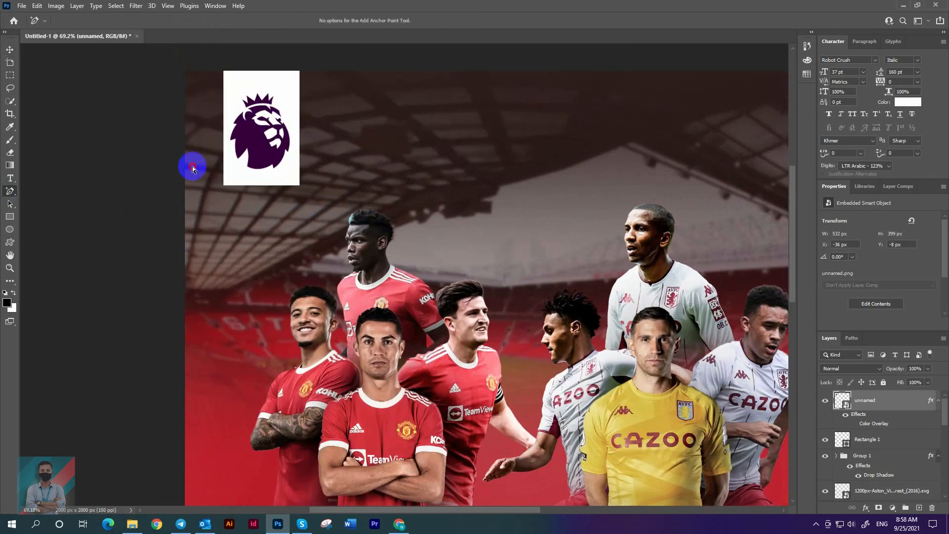
pyautogui.click(870, 441)
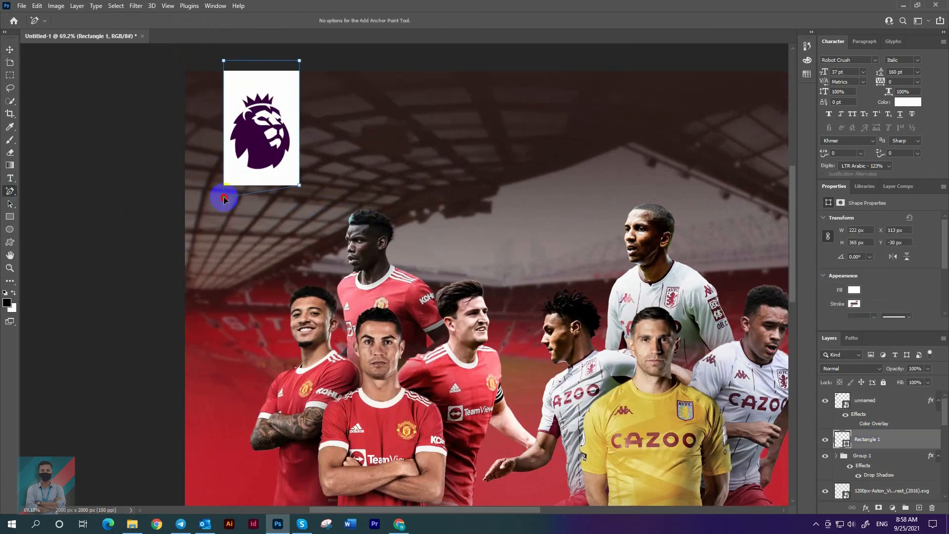
pyautogui.click(224, 199)
pyautogui.click(446, 204)
pyautogui.press('v')
pyautogui.scroll(-3, 388, 192)
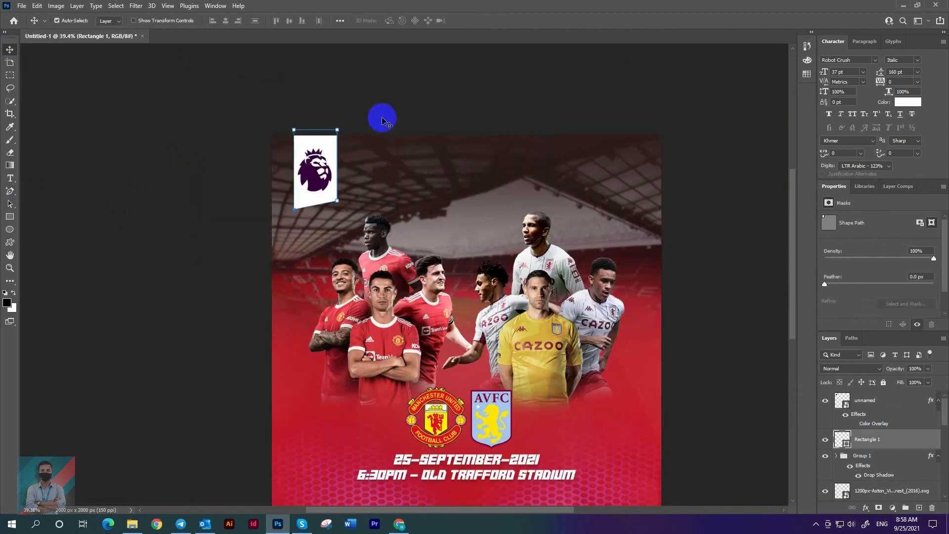
# - Add a text layer reading "premier league" with "2021-2021" on a second line, copying the league name from the browser's search query
pyautogui.scroll(1, 382, 120)
pyautogui.press('t')
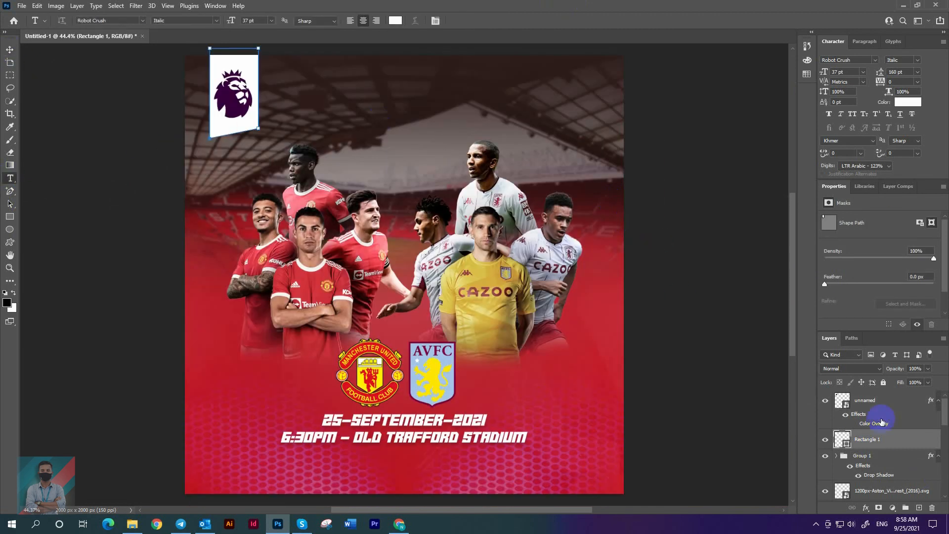
pyautogui.click(358, 136)
pyautogui.click(399, 523)
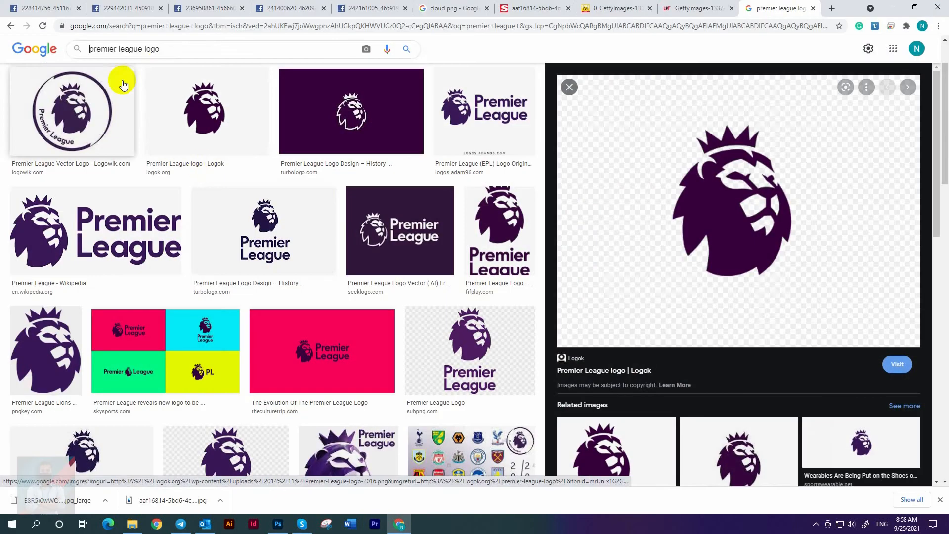
pyautogui.moveTo(144, 49); pyautogui.dragTo(90, 49)
pyautogui.hotkey('ctrl', 'c')
pyautogui.click(284, 526)
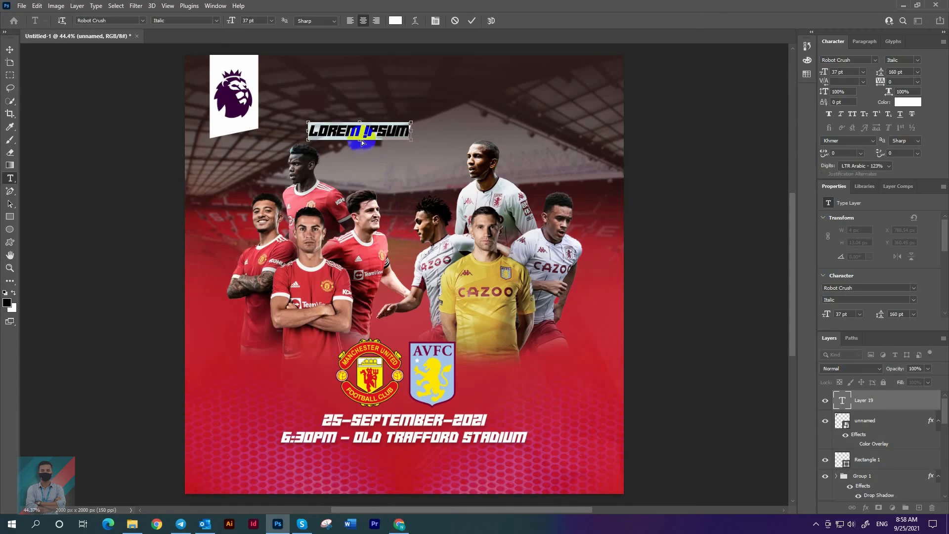
pyautogui.hotkey('ctrl', 'v')
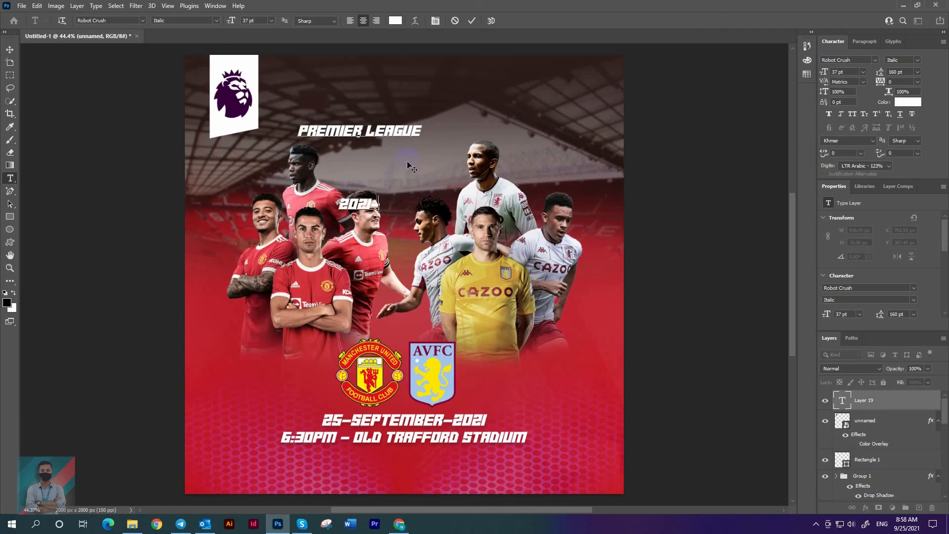
pyautogui.click(442, 21)
# - Left-align the league text with 34 pt leading and insert a space before its first line
pyautogui.click(350, 20)
pyautogui.click(916, 72)
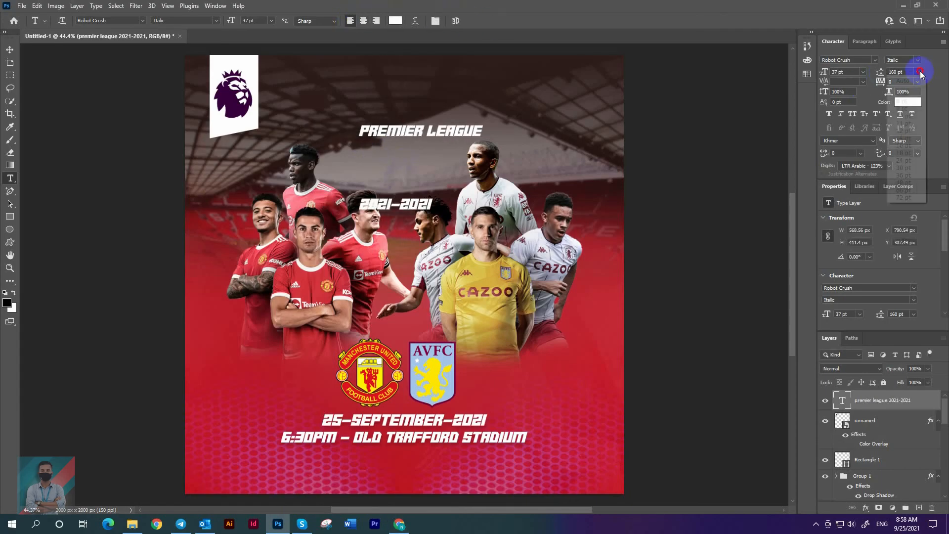
pyautogui.click(905, 81)
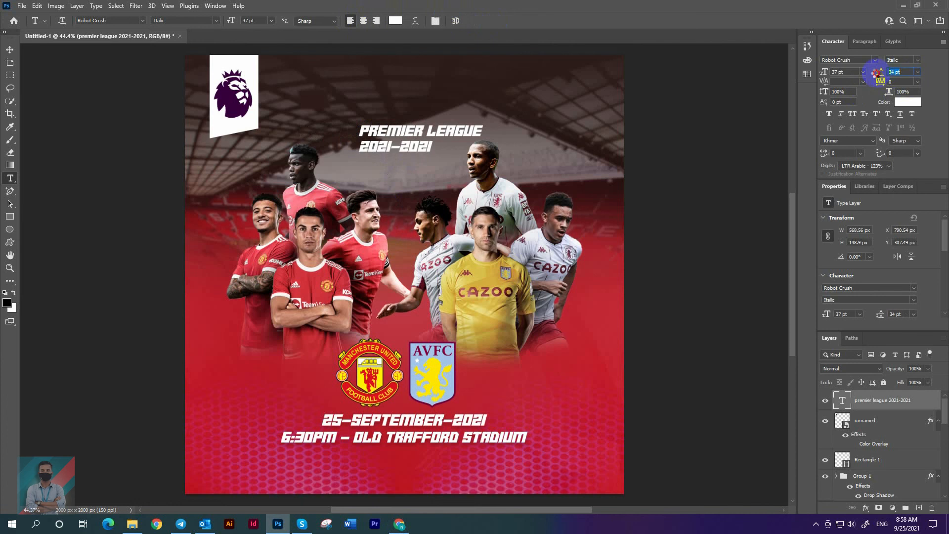
pyautogui.scroll(2, 395, 132)
pyautogui.click(352, 131)
pyautogui.click(471, 21)
# - Move the league text beside the Premier League logo and scale it down to about 482 × 122 px
pyautogui.press('v')
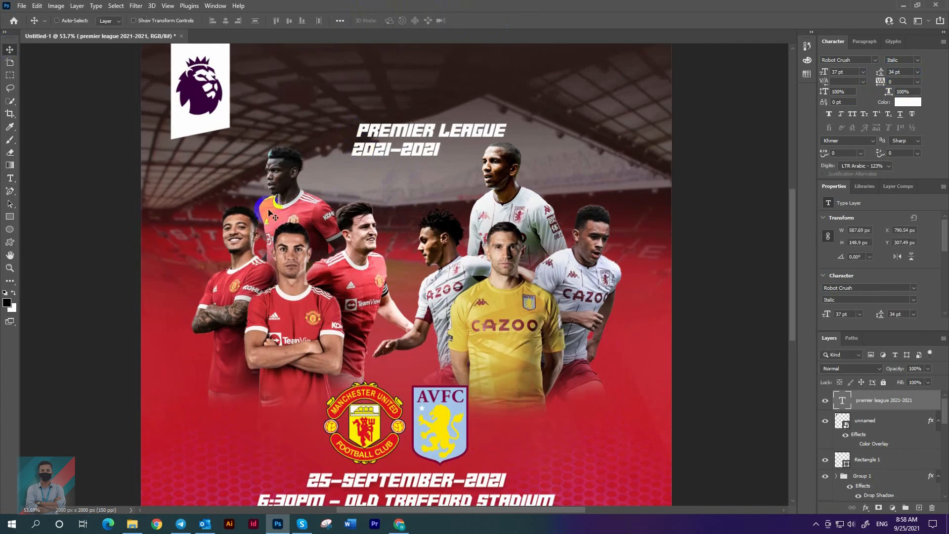
pyautogui.scroll(-2, 271, 205)
pyautogui.moveTo(372, 165); pyautogui.dragTo(285, 125)
pyautogui.scroll(-3, 299, 155)
pyautogui.hotkey('ctrl', '0')
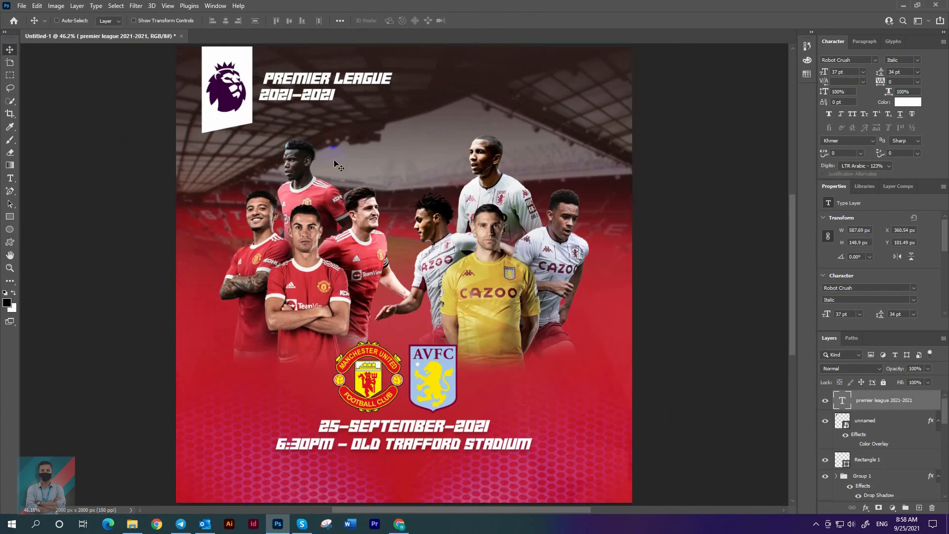
pyautogui.hotkey('ctrl', 't')
pyautogui.moveTo(393, 87); pyautogui.dragTo(369, 91)
pyautogui.click(491, 20)
pyautogui.scroll(-4, 367, 141)
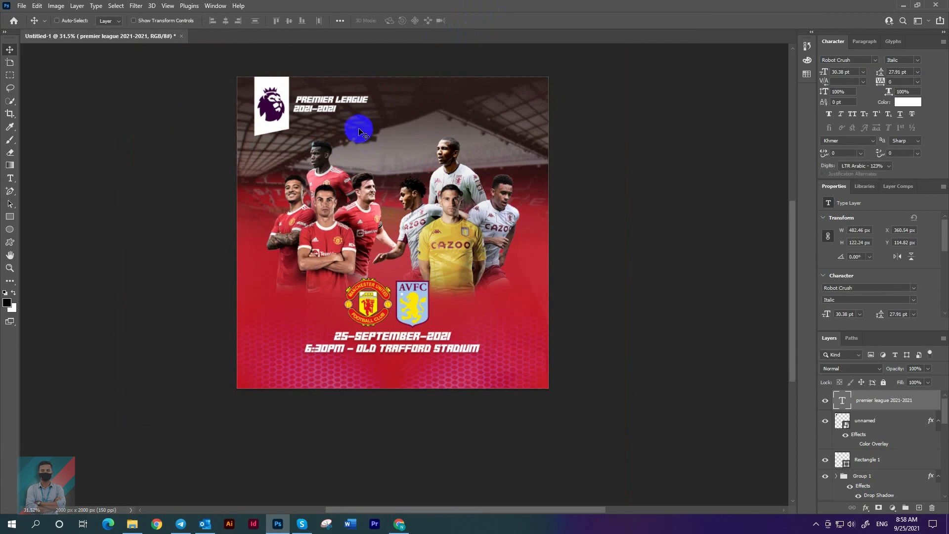
pyautogui.moveTo(360, 131); pyautogui.dragTo(357, 131)
# - Delete the white rectangle behind the logo and re-enable the logo's white Color Overlay
pyautogui.click(868, 461)
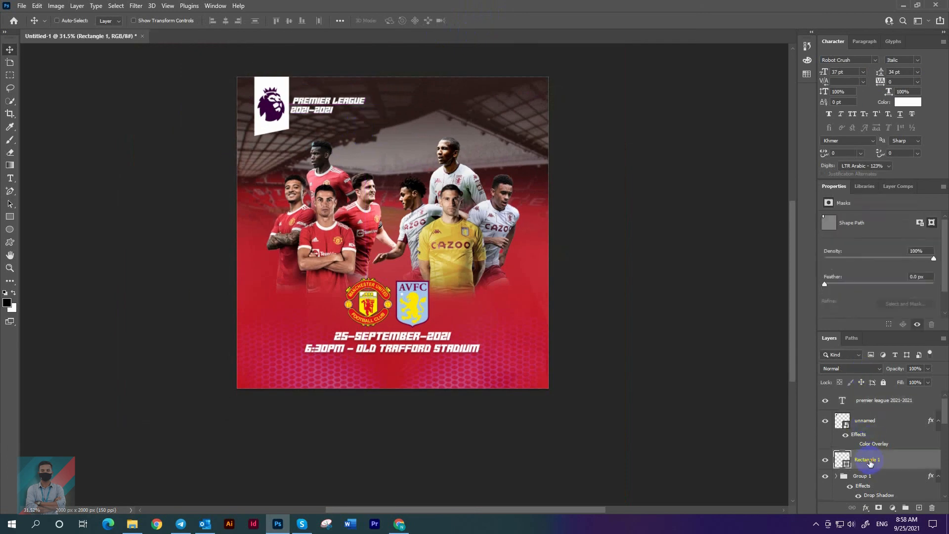
pyautogui.press('Delete')
pyautogui.doubleClick(891, 423)
pyautogui.click(578, 348)
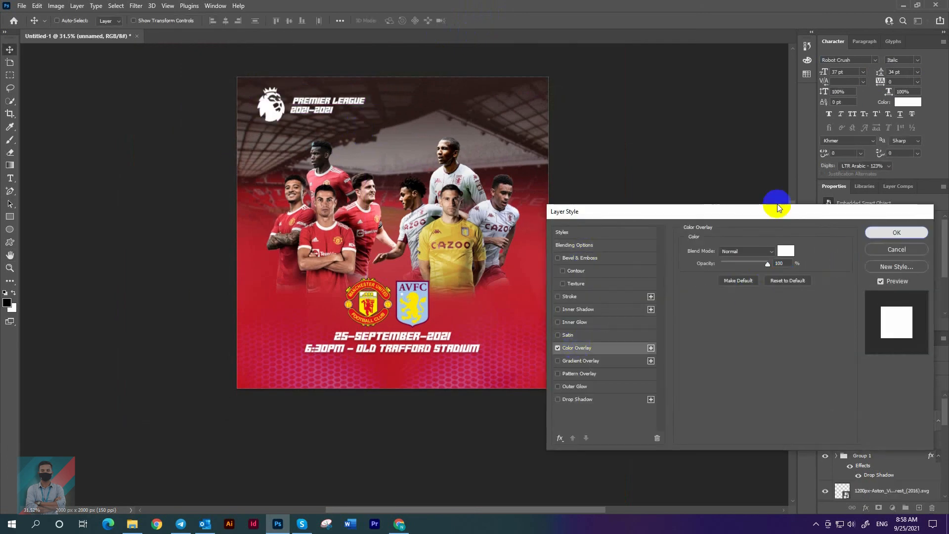
pyautogui.click(896, 232)
pyautogui.scroll(2, 371, 116)
# - Change the league text's font style to Regular and remove the space before its first line
pyautogui.click(874, 401)
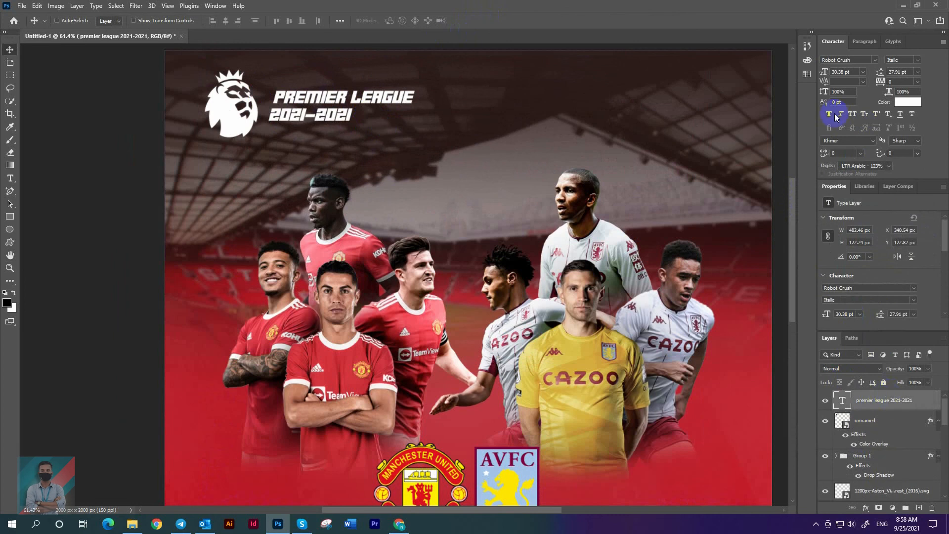
pyautogui.click(897, 59)
pyautogui.click(900, 59)
pyautogui.click(917, 69)
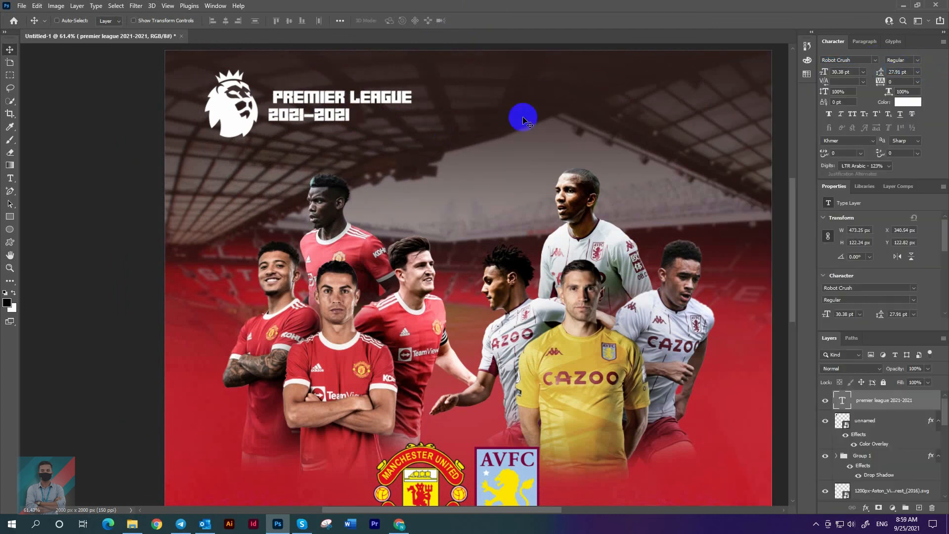
pyautogui.click(11, 177)
pyautogui.click(268, 98)
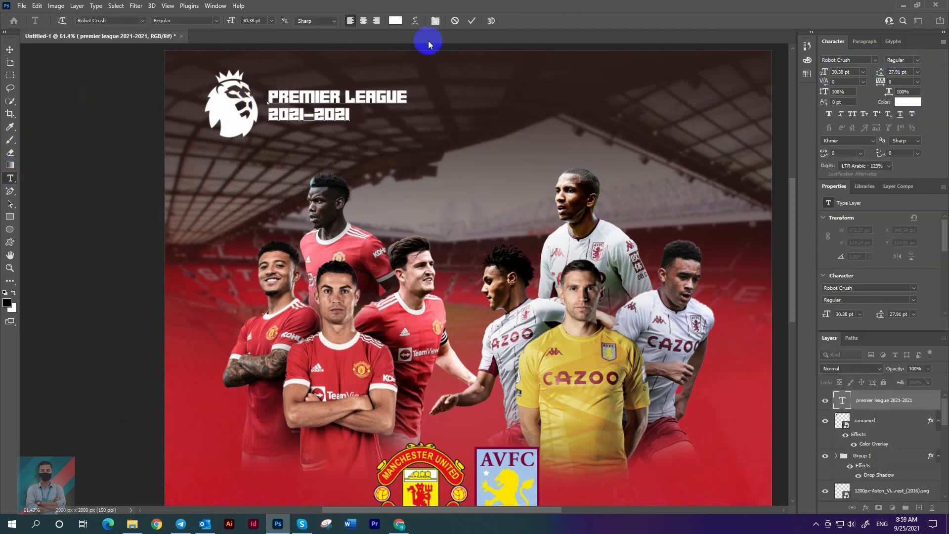
pyautogui.click(471, 21)
pyautogui.scroll(-4, 317, 206)
# - Shift the league text to about X 342.5 px, Y 130.8 px and apply Faux Italic to it
pyautogui.click(9, 51)
pyautogui.hotkey('ctrl', '0')
pyautogui.click(288, 97)
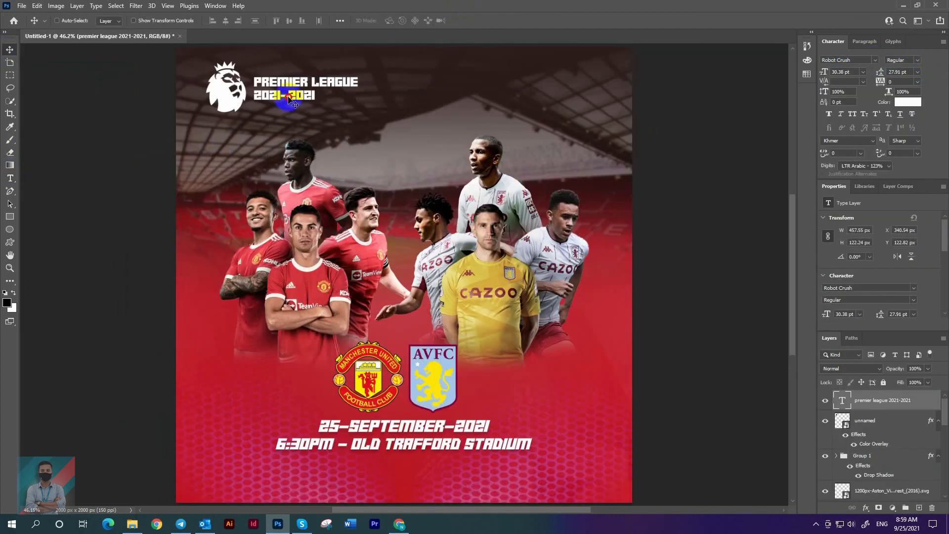
pyautogui.moveTo(288, 97); pyautogui.dragTo(289, 99)
pyautogui.scroll(-3, 289, 99)
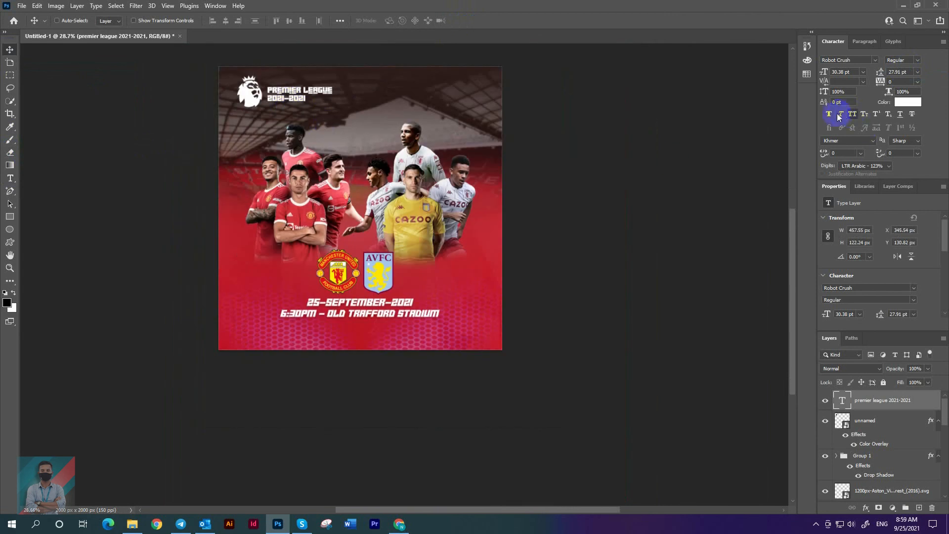
pyautogui.moveTo(321, 101); pyautogui.dragTo(321, 101)
pyautogui.scroll(-2, 321, 101)
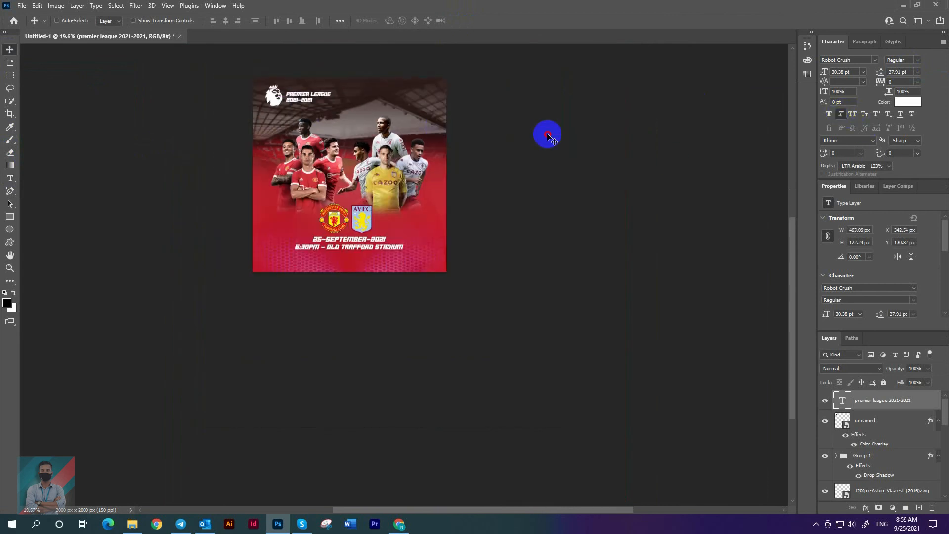
pyautogui.hotkey('ctrl', '0')
pyautogui.scroll(-2, 536, 225)
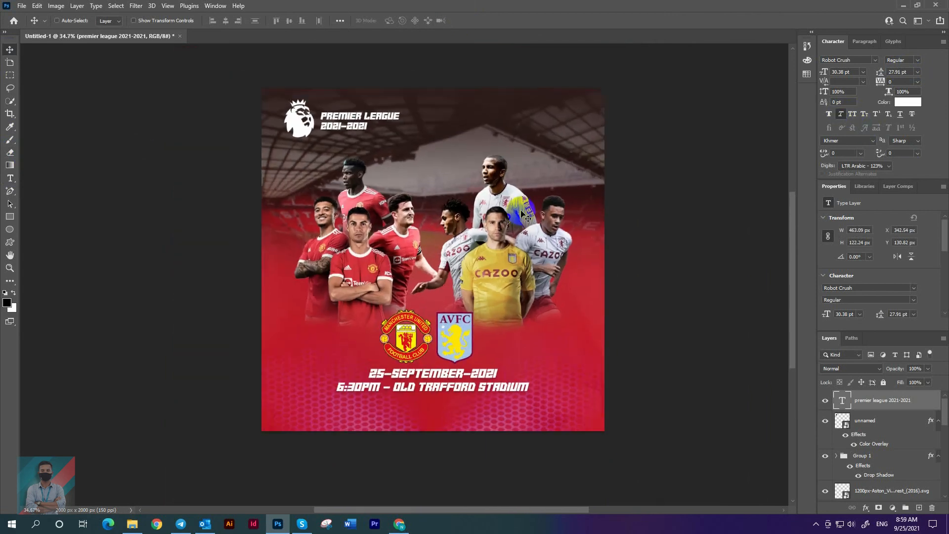
pyautogui.hotkey('ctrl', '0')
# - Add a Hue/Saturation adjustment layer above gradient Layer 18 with Saturation at +7
pyautogui.scroll(-5, 868, 427)
pyautogui.click(876, 455)
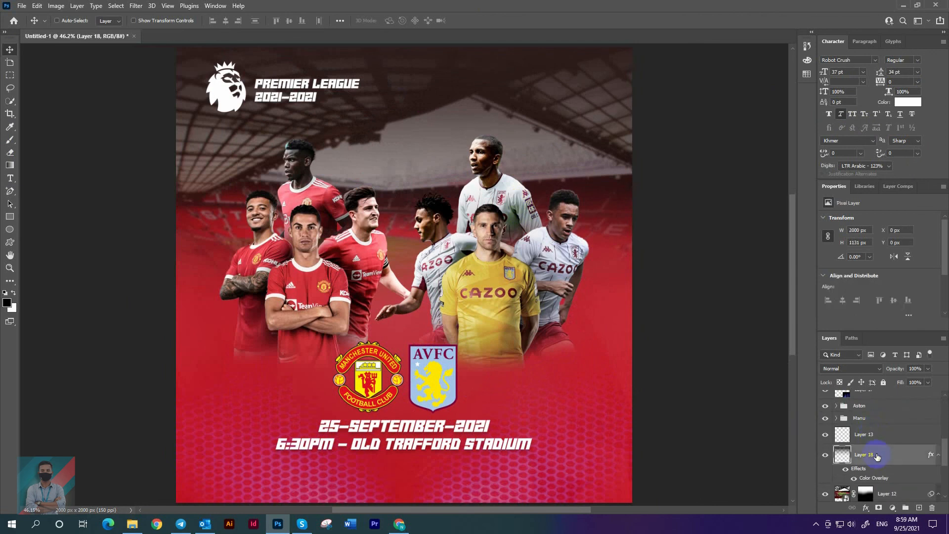
pyautogui.scroll(-2, 876, 456)
pyautogui.click(892, 507)
pyautogui.click(896, 411)
pyautogui.moveTo(879, 253)
pyautogui.mouseDown()
pyautogui.moveTo(884, 275)
pyautogui.moveTo(876, 278)
pyautogui.moveTo(840, 262)
pyautogui.moveTo(891, 258)
pyautogui.moveTo(864, 269)
pyautogui.moveTo(877, 271)
pyautogui.mouseUp()
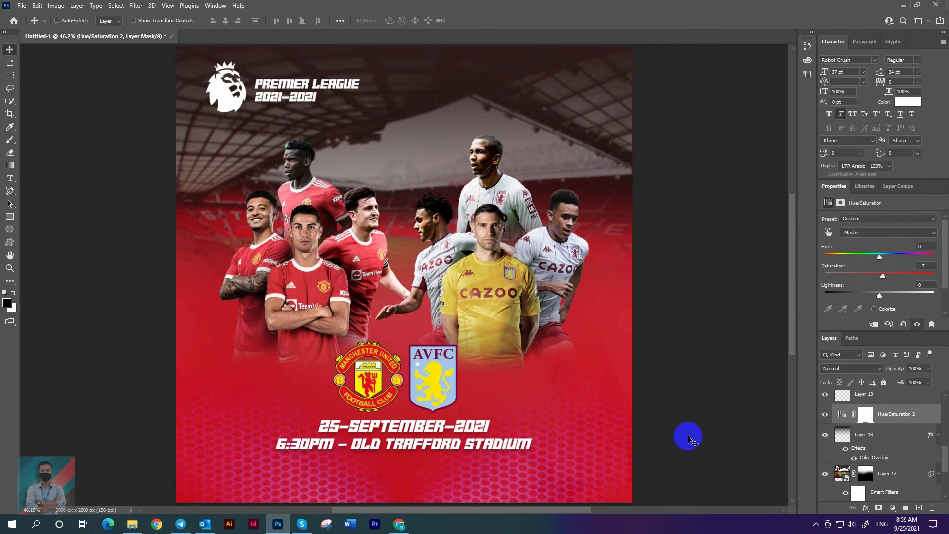
# - Clip a new layer to the Manchester United crest and draw a white ellipse about 491 × 335 px over the crest's upper-left part
pyautogui.scroll(-5, 889, 440)
pyautogui.click(862, 430)
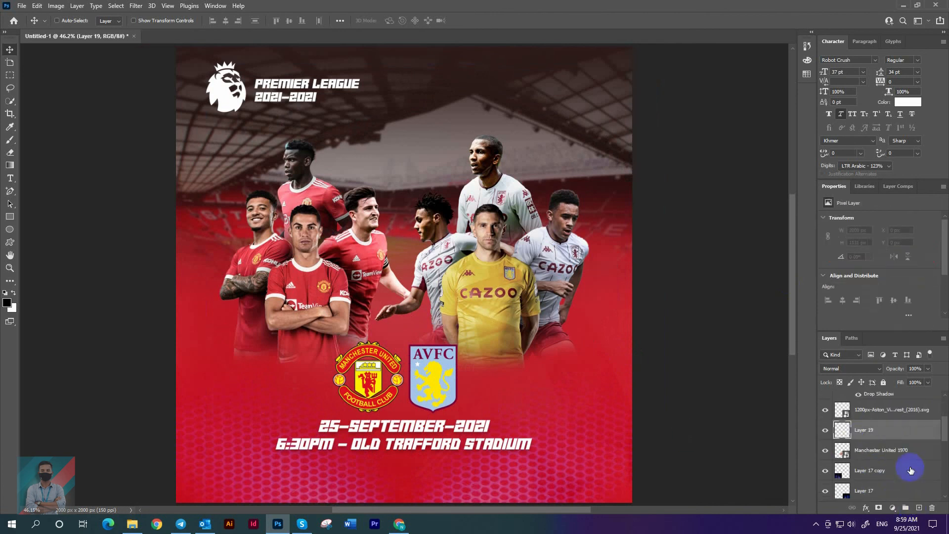
pyautogui.click(10, 230)
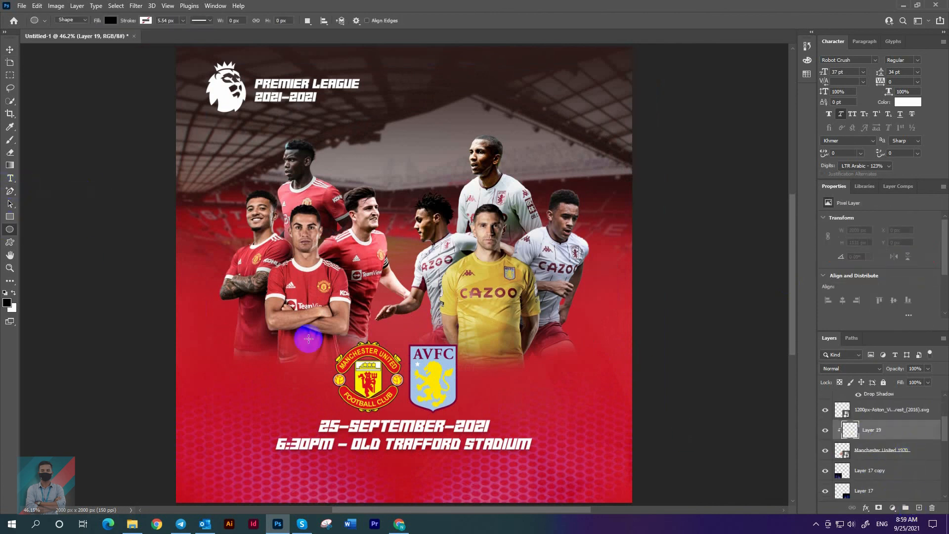
pyautogui.scroll(1, 307, 332)
pyautogui.moveTo(280, 306); pyautogui.dragTo(408, 394)
pyautogui.click(111, 20)
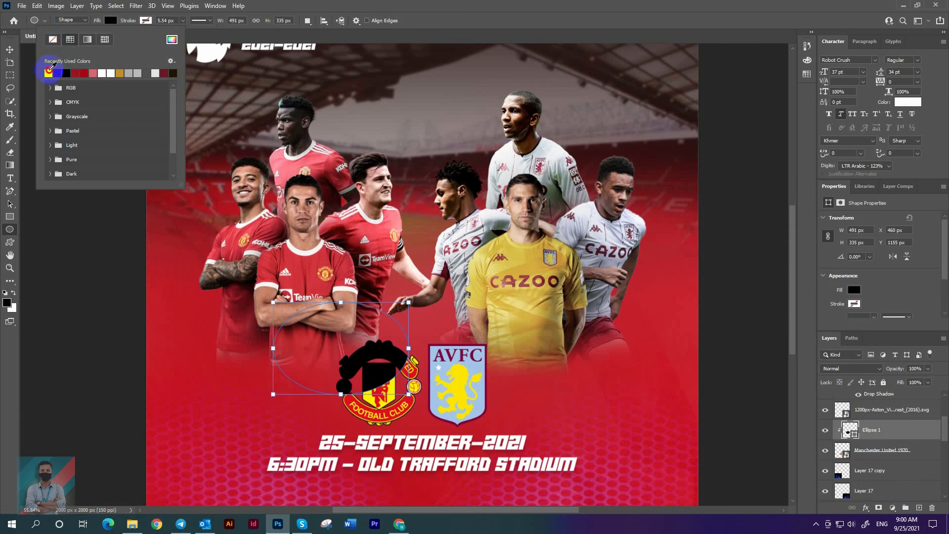
pyautogui.click(49, 69)
pyautogui.click(353, 8)
# - Lower the opacity of the ellipse on the Manchester United crest to 22%
pyautogui.press('v')
pyautogui.moveTo(928, 380); pyautogui.dragTo(895, 381)
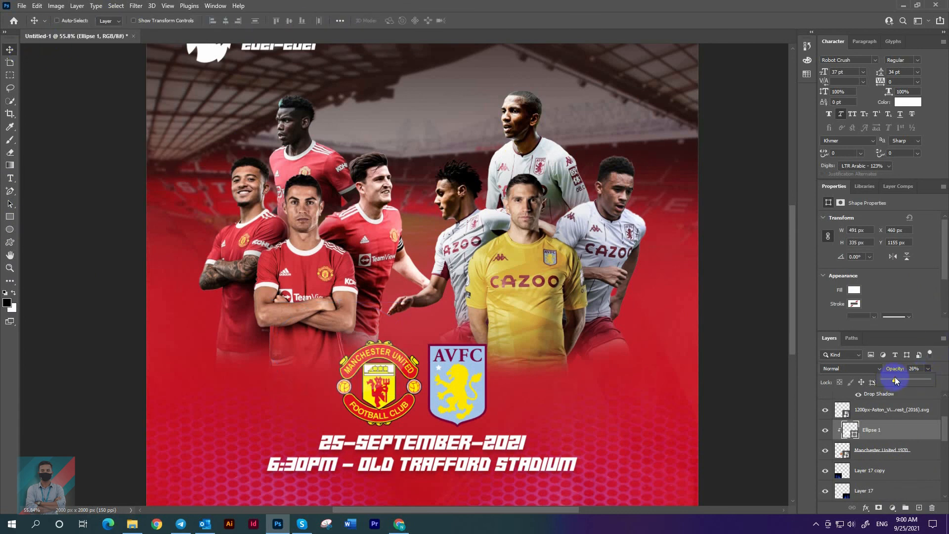
pyautogui.hotkey('ctrl', '0')
# - Duplicate the highlight ellipse, clip the copy to the Aston Villa crest and position it at X 755 px, Y 1131 px
pyautogui.hotkey('ctrl', 'j')
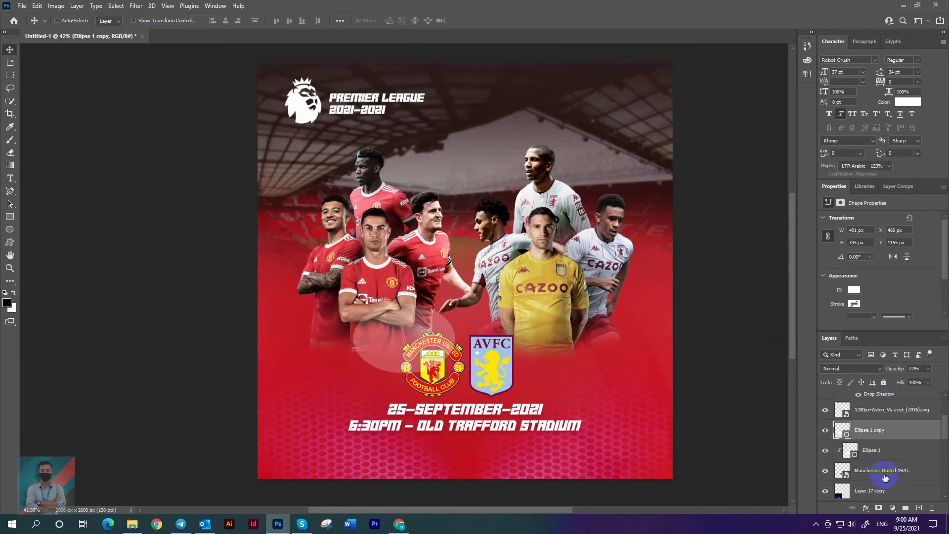
pyautogui.moveTo(879, 401); pyautogui.dragTo(879, 400)
pyautogui.hotkey('ctrl', 'alt', 'g')
pyautogui.moveTo(496, 390); pyautogui.dragTo(558, 386)
pyautogui.scroll(-4, 557, 386)
pyautogui.hotkey('ctrl', '0')
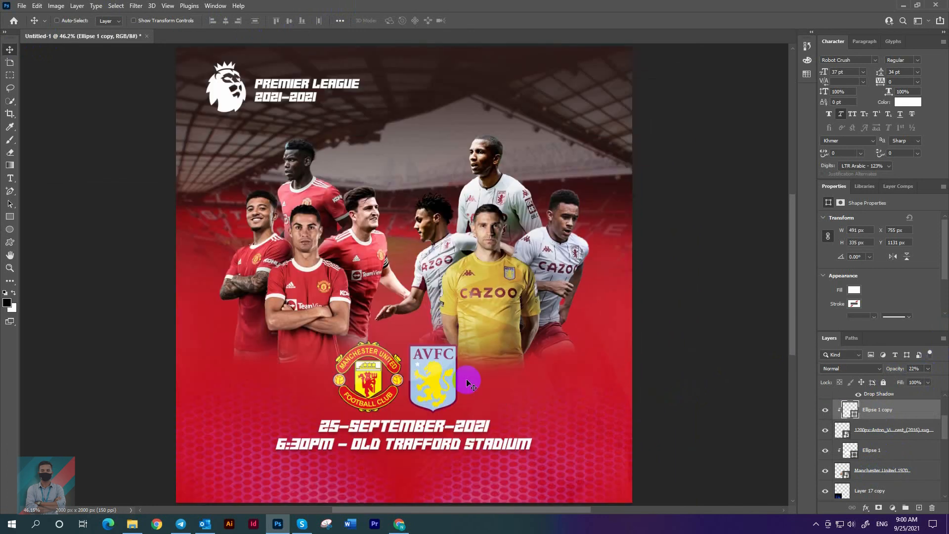
# - Switch to Chrome and search Google Images for "lens flare"
pyautogui.click(395, 526)
pyautogui.tripleClick(192, 47)
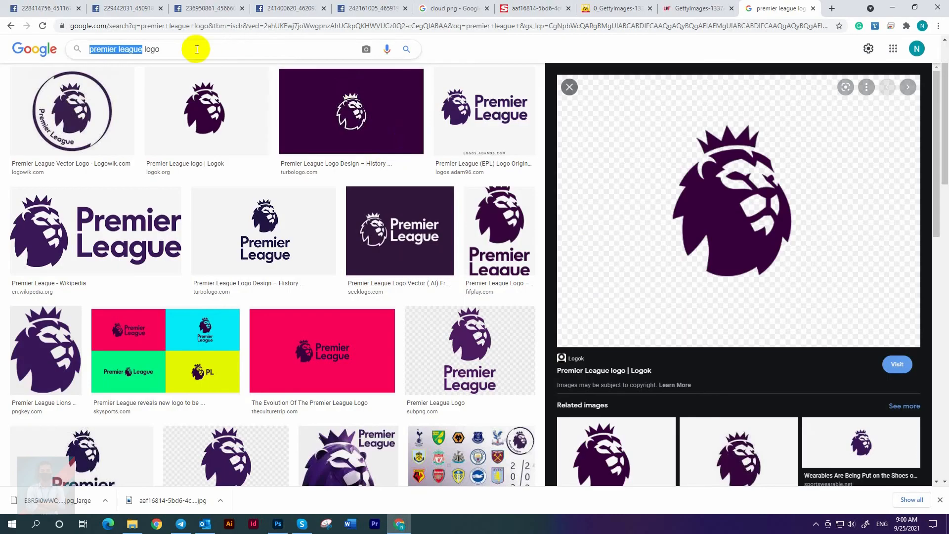
pyautogui.press('BackSpace')
pyautogui.write('lens flare')
pyautogui.press('Return')
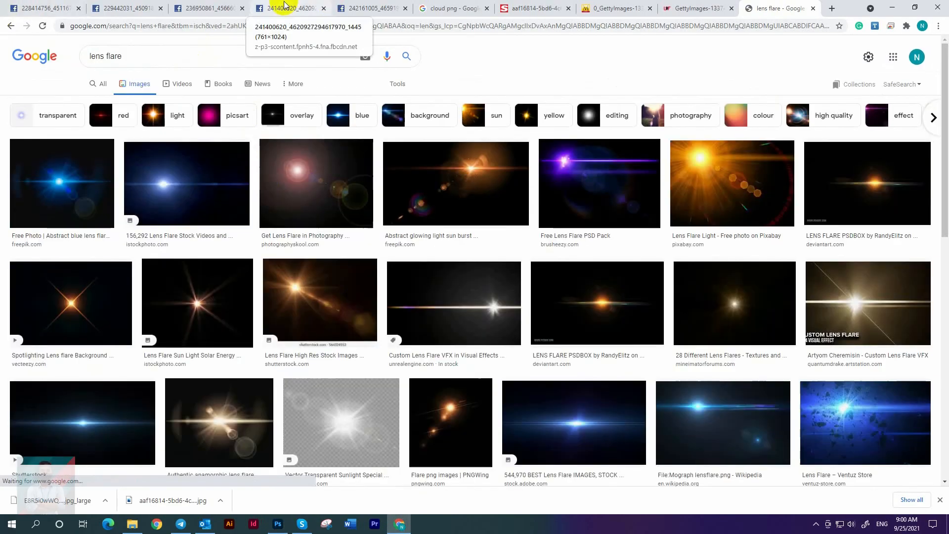
# - Copy the blue horizontal lens flare image from the results into the Photoshop poster and set its blend mode to Screen
pyautogui.click(361, 290)
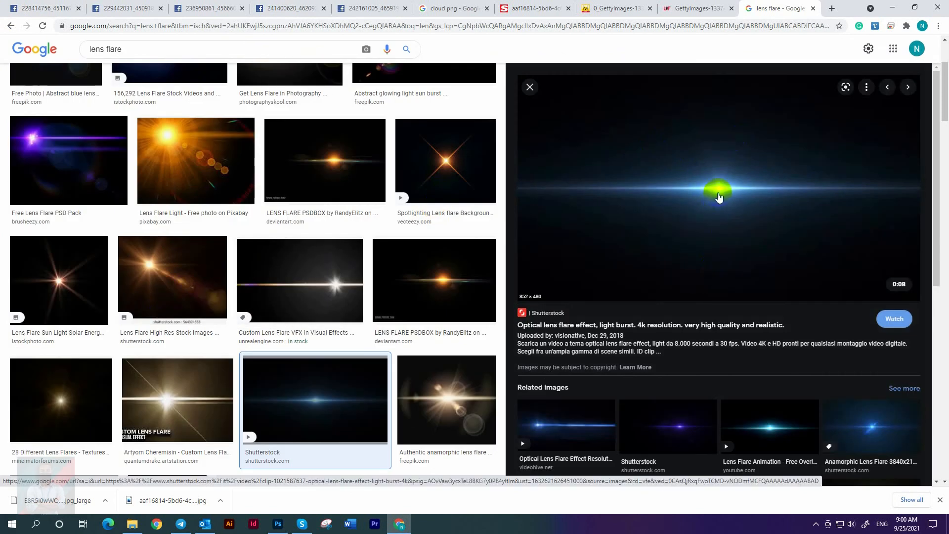
pyautogui.click(763, 410)
pyautogui.rightClick(712, 207)
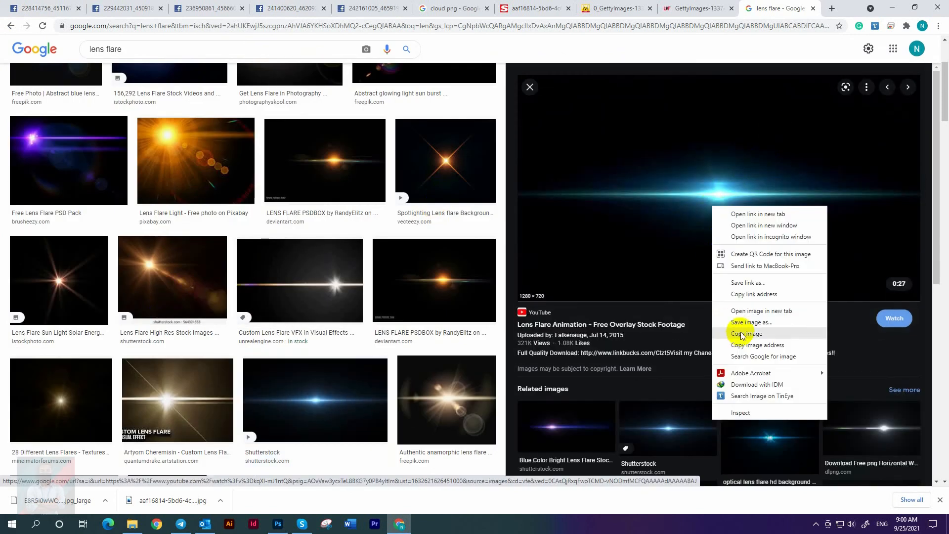
pyautogui.click(742, 334)
pyautogui.hotkey('alt', 'Tab')
pyautogui.hotkey('ctrl', 'v')
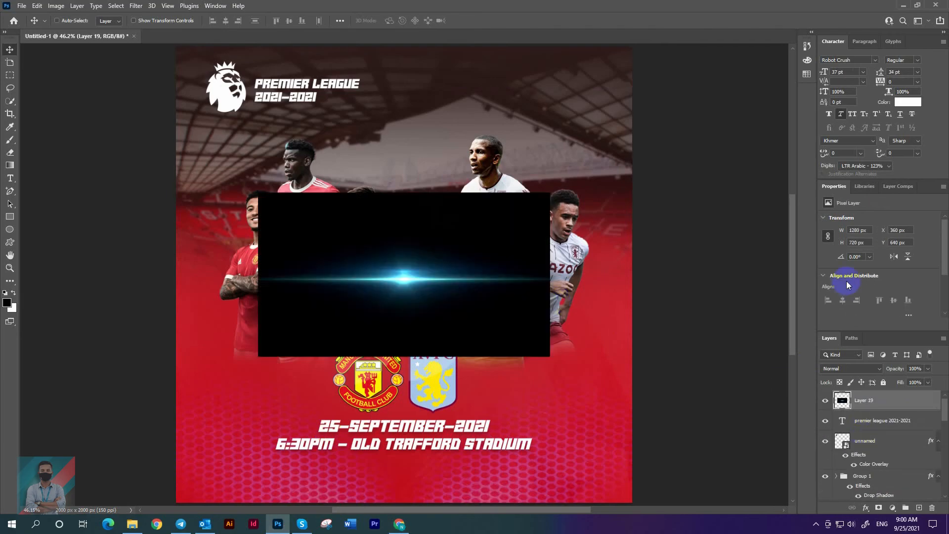
pyautogui.click(850, 368)
pyautogui.click(840, 349)
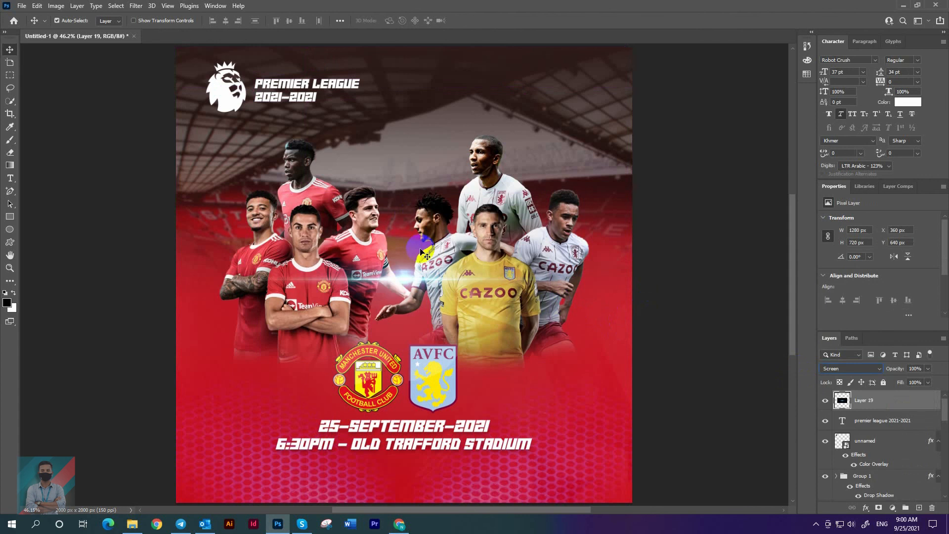
# - Squash the lens flare to about 882 × 110 px and place it along the underside of the time and stadium line
pyautogui.hotkey('ctrl', 't')
pyautogui.moveTo(404, 192); pyautogui.dragTo(401, 292)
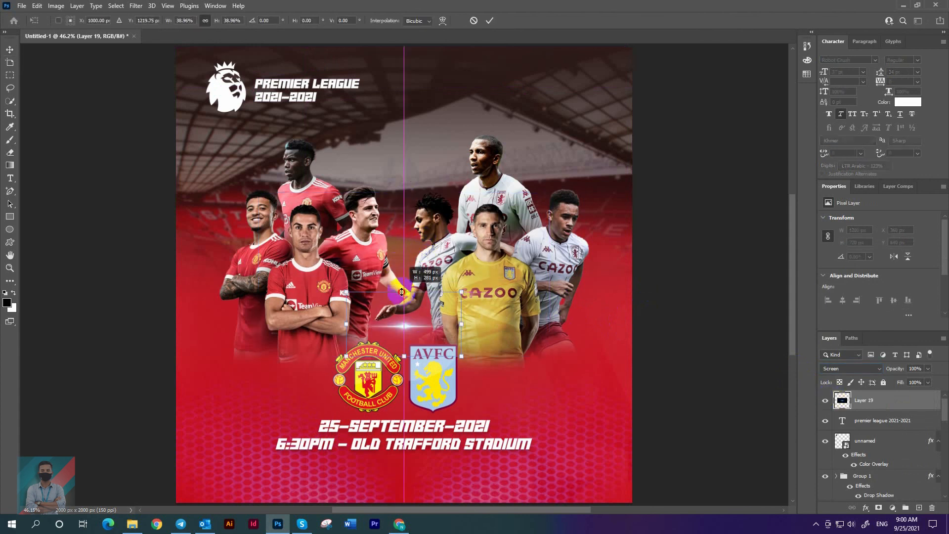
pyautogui.moveTo(422, 330); pyautogui.dragTo(504, 425)
pyautogui.moveTo(403, 397); pyautogui.dragTo(407, 456)
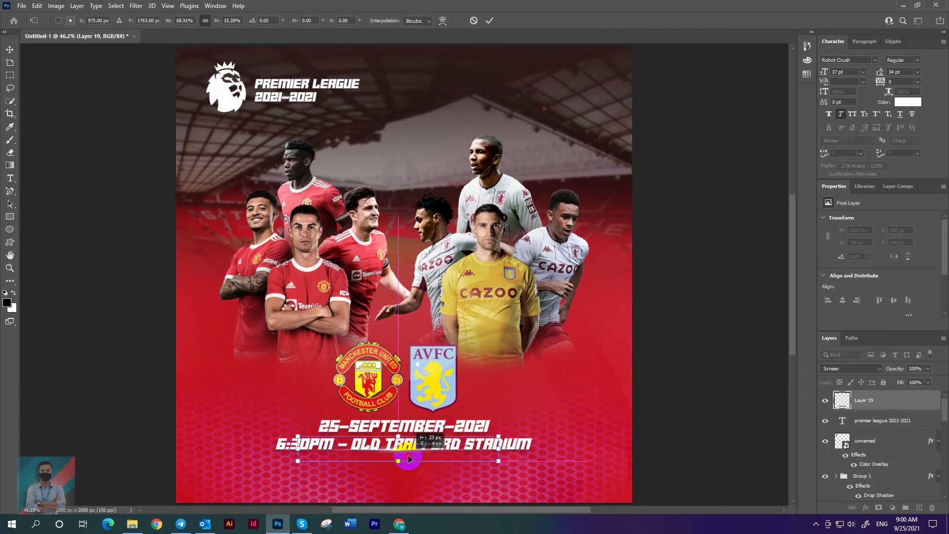
pyautogui.click(489, 21)
pyautogui.scroll(-2, 447, 417)
pyautogui.moveTo(475, 401)
pyautogui.mouseDown()
pyautogui.moveTo(435, 368)
pyautogui.moveTo(416, 270)
pyautogui.moveTo(477, 395)
pyautogui.mouseUp()
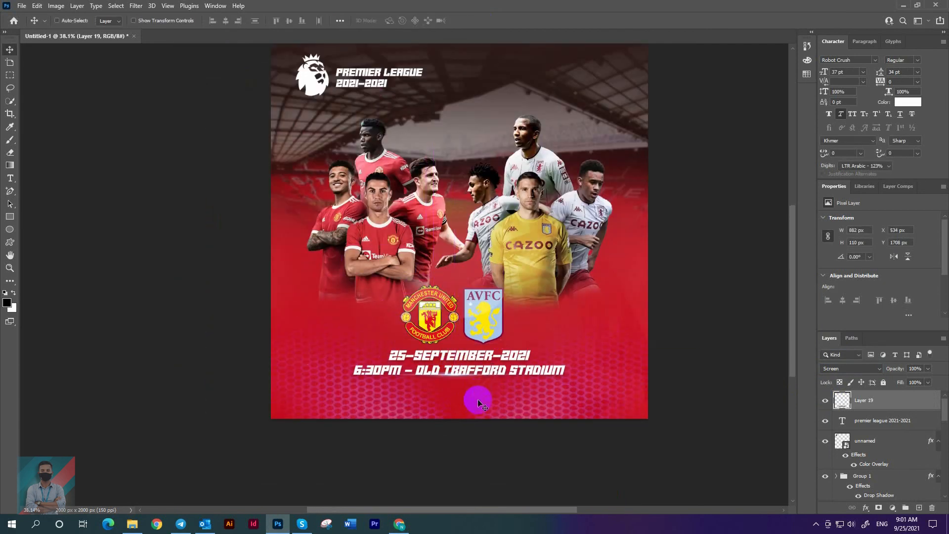
# - Duplicate the lens flare and position the copy under the date line at about X 509 px, Y 1631 px
pyautogui.scroll(2, 477, 399)
pyautogui.moveTo(482, 462); pyautogui.dragTo(451, 456)
pyautogui.scroll(1, 561, 460)
pyautogui.scroll(-2, 529, 451)
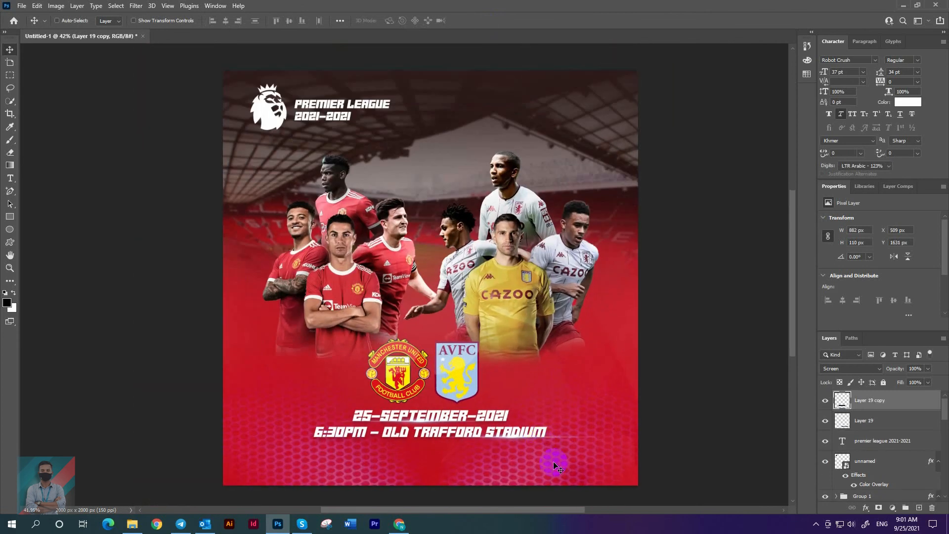
# - Review the poster with both flares and look through the layer stack around the Aston and Manu groups
pyautogui.scroll(1, 552, 461)
pyautogui.scroll(-2, 545, 369)
pyautogui.scroll(2, 545, 369)
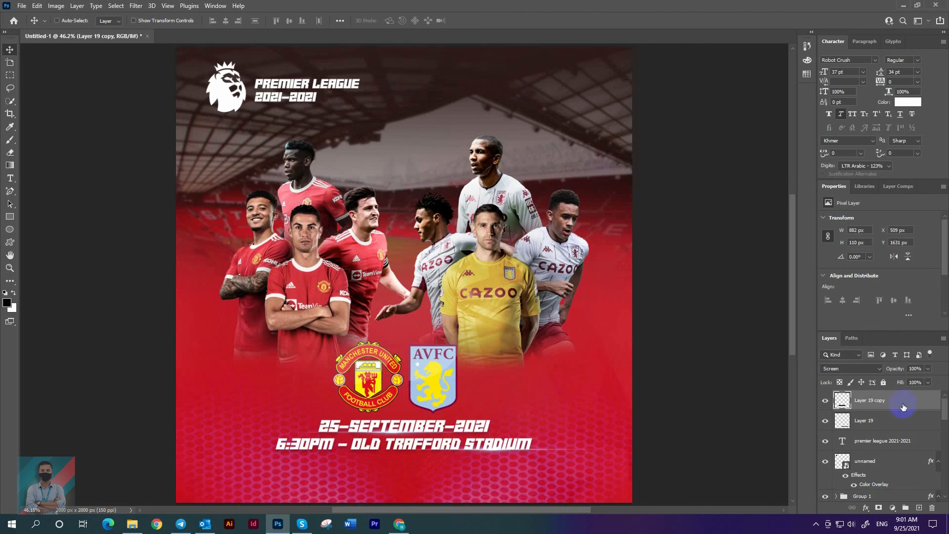
pyautogui.scroll(-4, 902, 406)
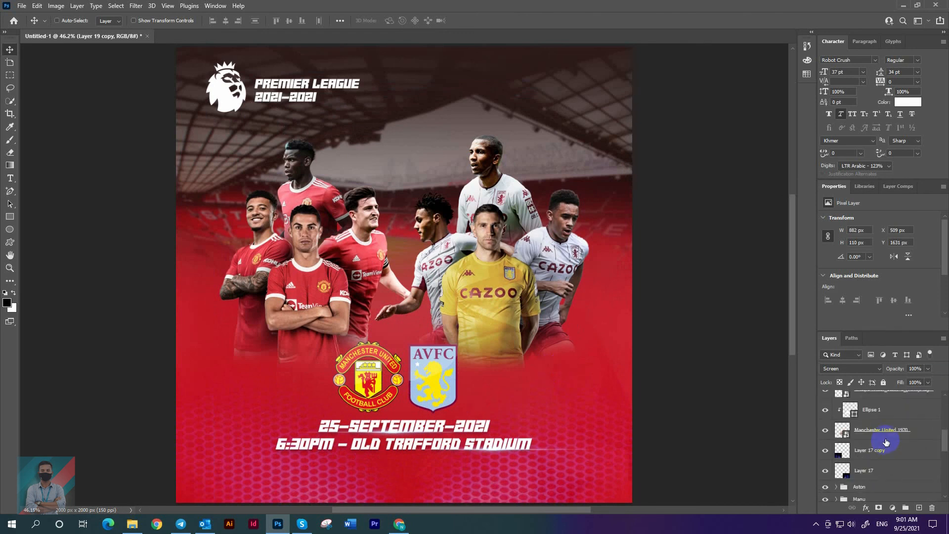
pyautogui.scroll(-1, 885, 443)
pyautogui.scroll(-2, 509, 262)
pyautogui.scroll(2, 509, 262)
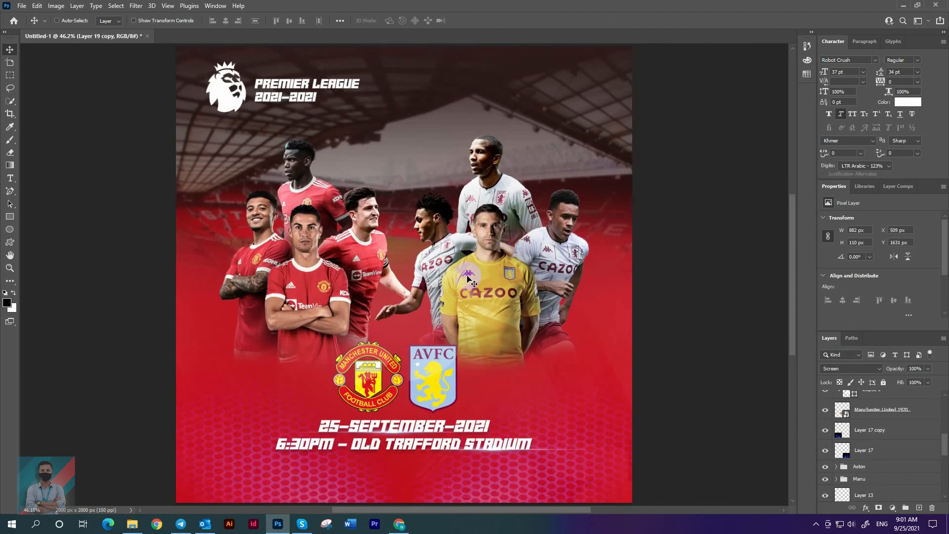
pyautogui.scroll(-2, 468, 280)
pyautogui.scroll(1, 468, 280)
pyautogui.scroll(5, 884, 404)
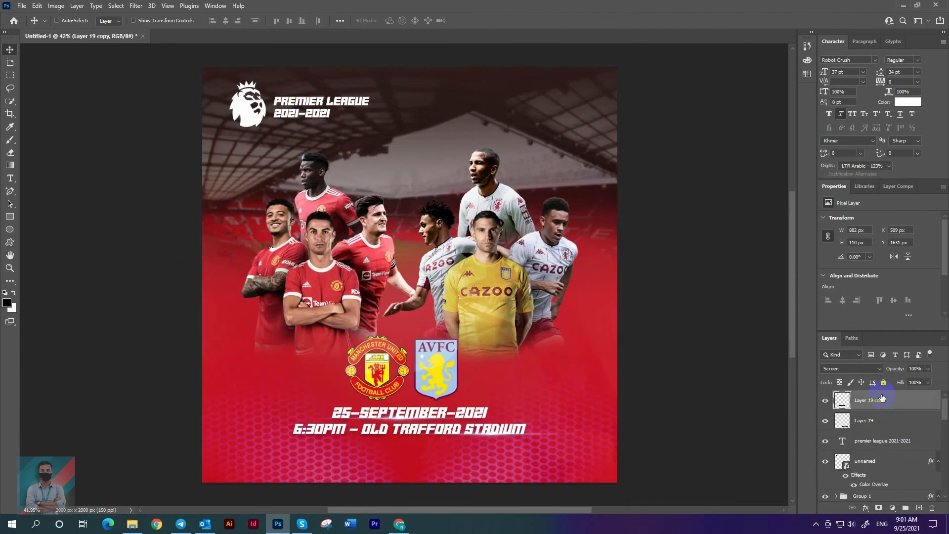
# - Switch to Chrome and clear the "lens flare" search query
pyautogui.click(398, 523)
pyautogui.moveTo(154, 48); pyautogui.dragTo(60, 35)
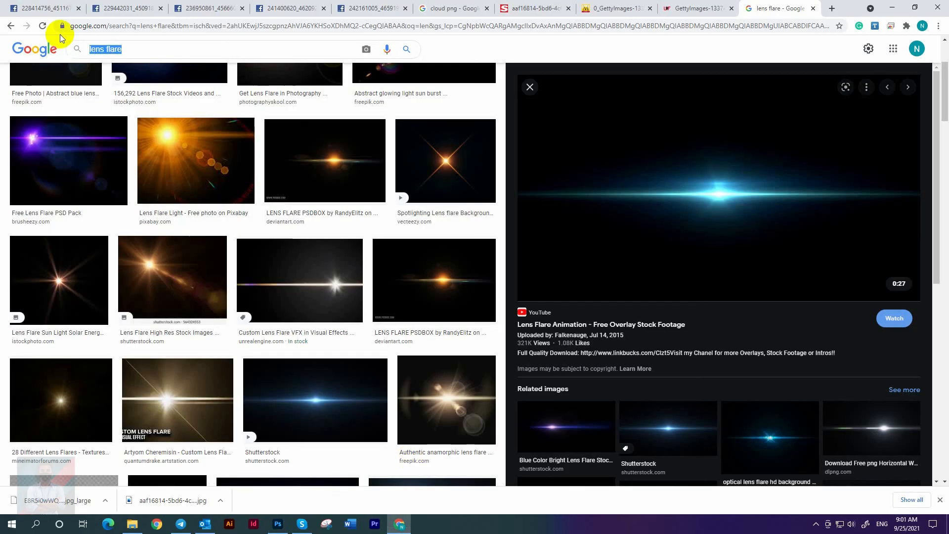
pyautogui.press('BackSpace')
pyautogui.write('sr')
pyautogui.press('BackSpace')
pyautogui.press('BackSpace')
pyautogui.write('spider man')
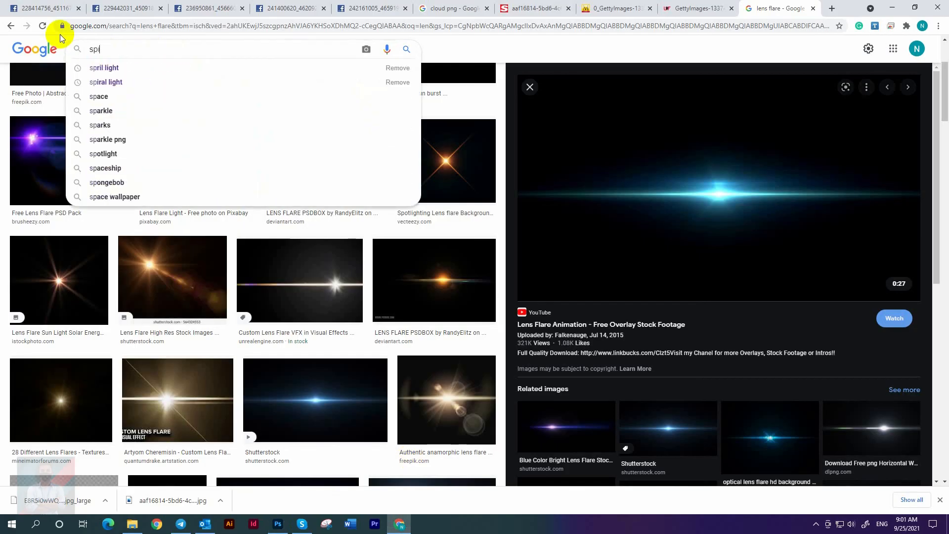
pyautogui.press('Return')
pyautogui.click(140, 55)
pyautogui.press('BackSpace')
pyautogui.press('BackSpace')
pyautogui.press('BackSpace')
pyautogui.press('BackSpace')
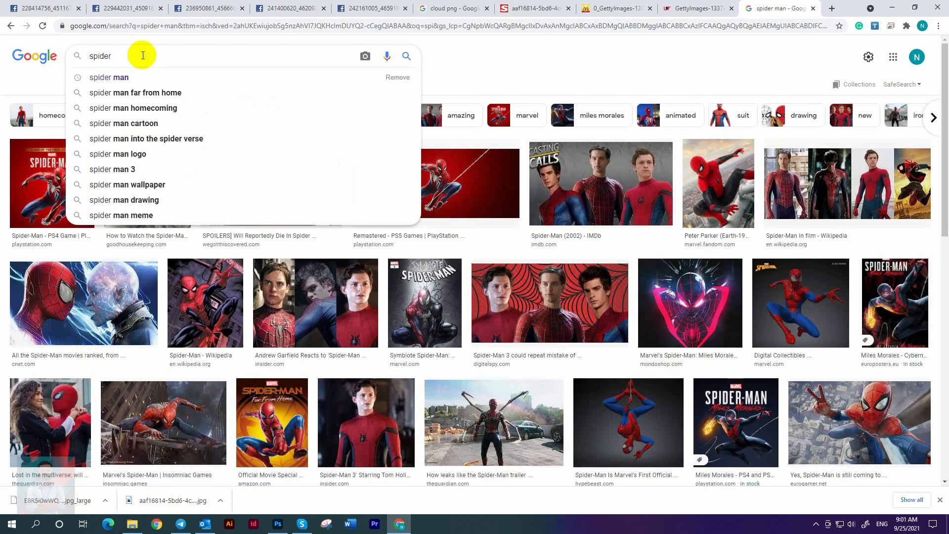
pyautogui.press('BackSpace')
pyautogui.press('BackSpace')
pyautogui.press('BackSpace')
pyautogui.press('BackSpace')
pyautogui.press('BackSpace')
pyautogui.press('BackSpace')
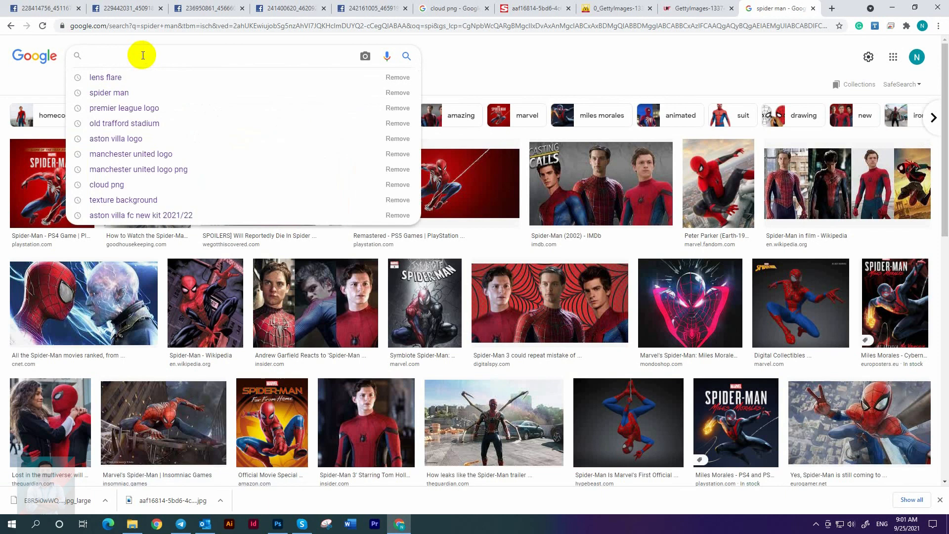
# - Search Google Images for "spiral light" and copy the golden swirl-trail ring image from the related images
pyautogui.write('spi')
pyautogui.click(116, 92)
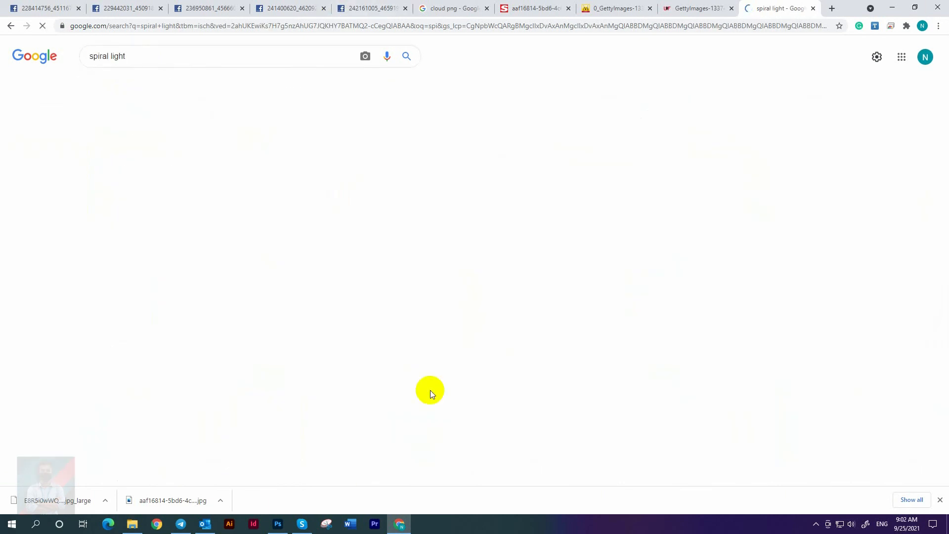
pyautogui.click(147, 183)
pyautogui.scroll(-8, 753, 298)
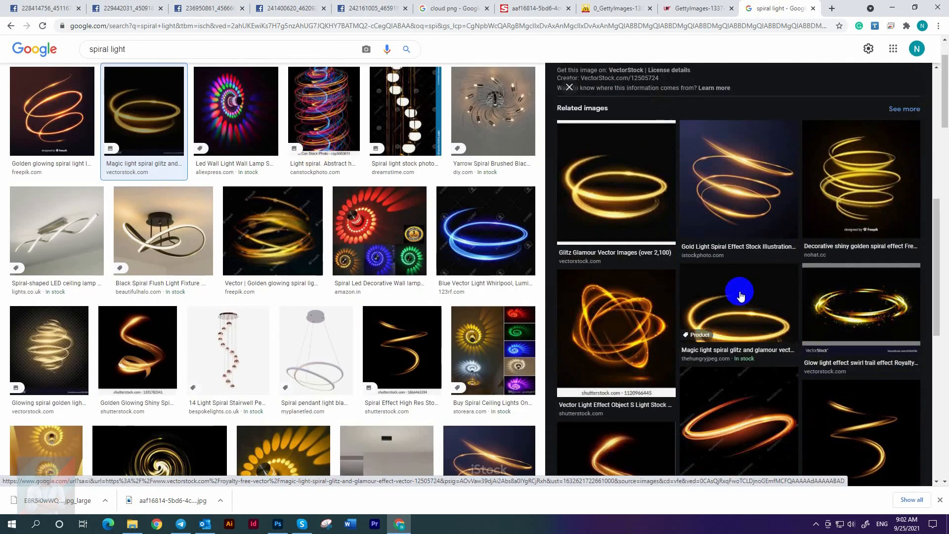
pyautogui.click(874, 369)
pyautogui.rightClick(722, 230)
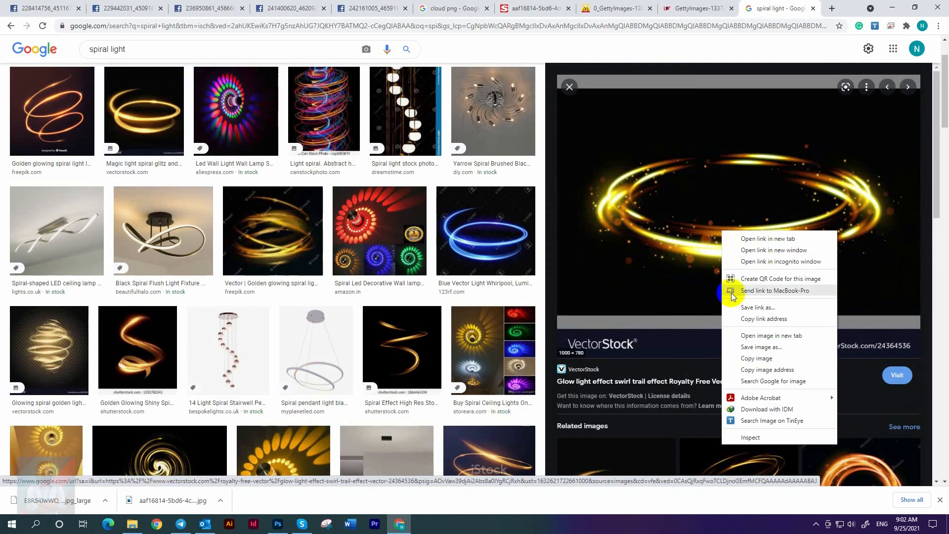
pyautogui.click(744, 357)
# - Paste the golden ring into the Photoshop poster, copy only the ring area of about 922 × 439 px to a new layer and delete the original
pyautogui.click(277, 524)
pyautogui.hotkey('ctrl', 'v')
pyautogui.press('m')
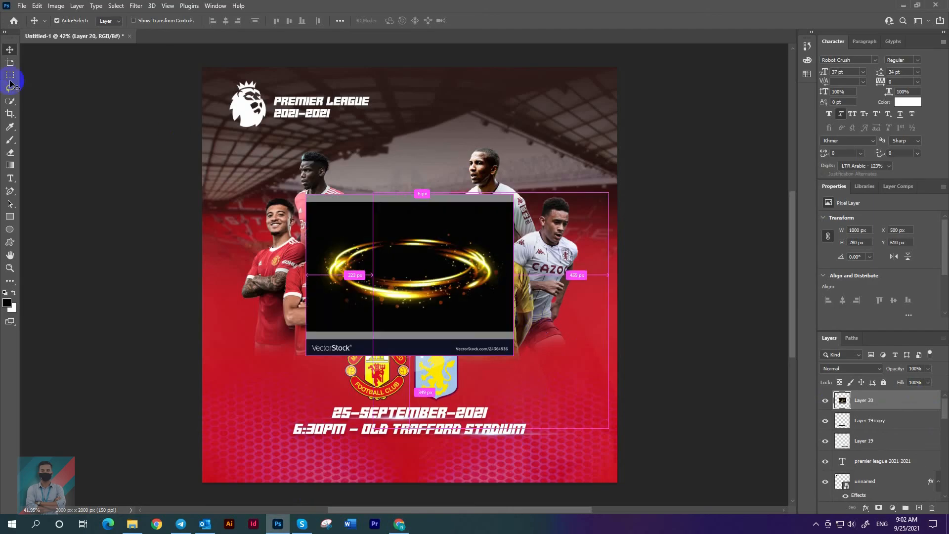
pyautogui.moveTo(318, 232); pyautogui.dragTo(507, 323)
pyautogui.hotkey('ctrl', 'j')
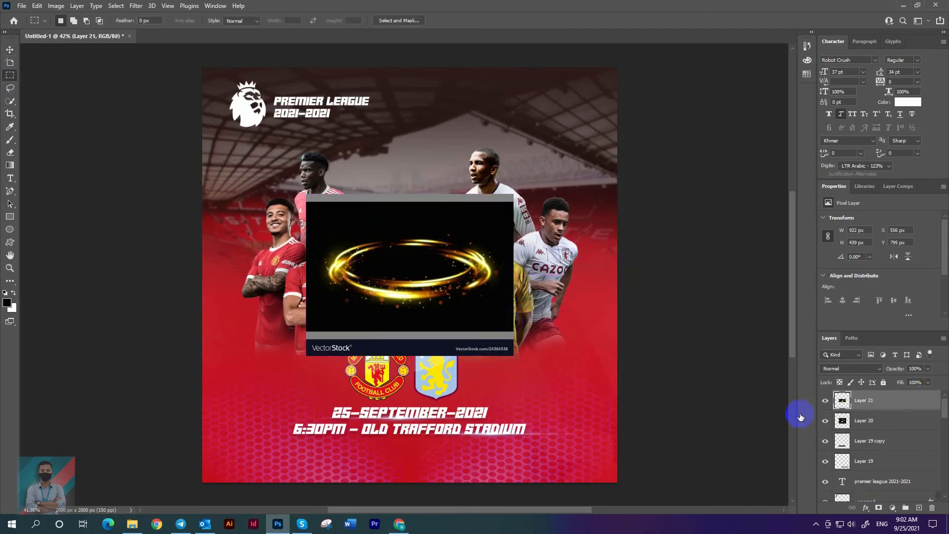
pyautogui.click(894, 421)
pyautogui.press('Delete')
# - Convert the cropped golden ring layer to a smart object and set its blend mode to Screen
pyautogui.rightClick(893, 400)
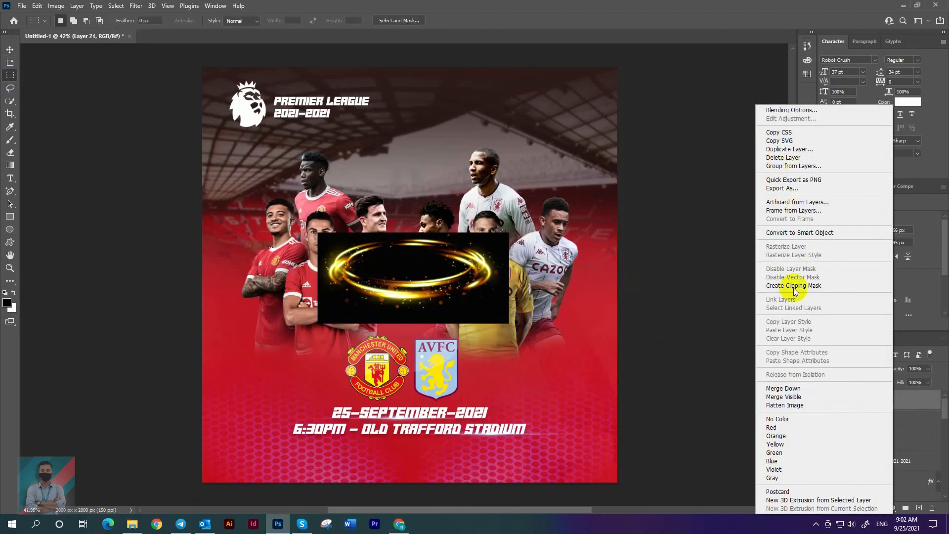
pyautogui.click(796, 232)
pyautogui.click(847, 368)
pyautogui.click(831, 349)
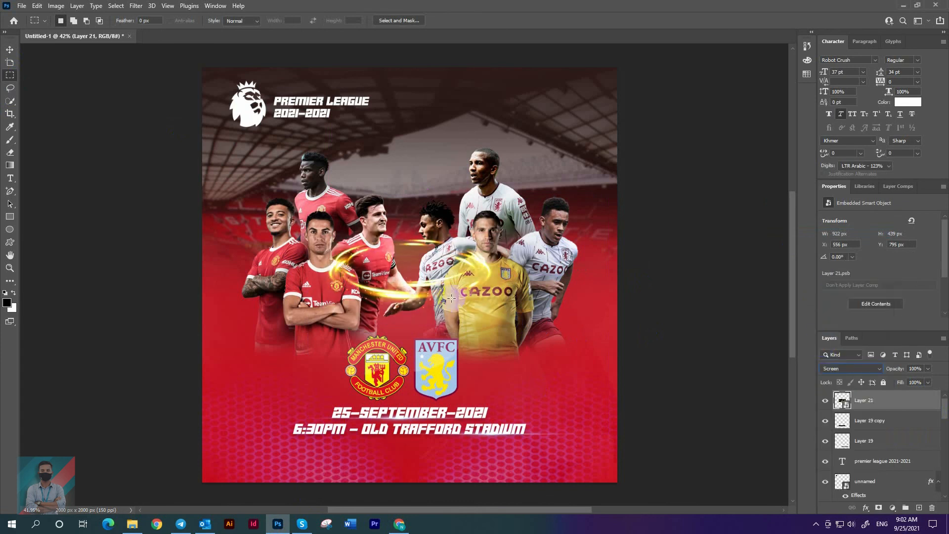
# - Flatten the ring to about 1002 × 266 px, rotate it -1.79° around the Manchester United players' waists, and place its layer directly above the Manu group
pyautogui.press('v')
pyautogui.hotkey('ctrl', 't')
pyautogui.moveTo(414, 233); pyautogui.dragTo(415, 274)
pyautogui.moveTo(438, 289); pyautogui.dragTo(453, 343)
pyautogui.moveTo(425, 348); pyautogui.dragTo(400, 343)
pyautogui.moveTo(430, 317); pyautogui.dragTo(434, 312)
pyautogui.click(490, 20)
pyautogui.scroll(-1, 447, 311)
pyautogui.moveTo(875, 402)
pyautogui.mouseDown()
pyautogui.moveTo(847, 396)
pyautogui.moveTo(855, 414)
pyautogui.mouseUp()
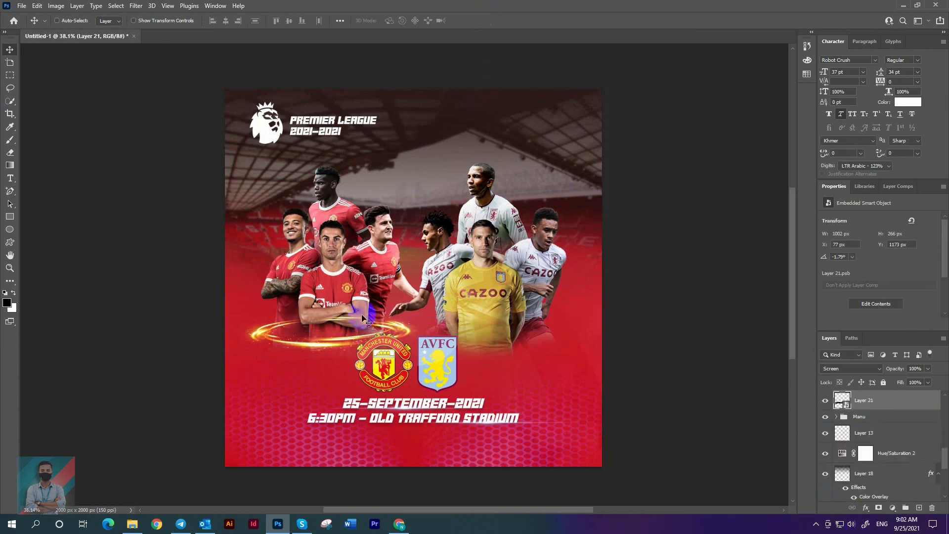
pyautogui.scroll(1, 358, 322)
# - Add a layer mask to the golden ring and hide the part crossing the Manchester United players with a black 80 px brush
pyautogui.click(878, 508)
pyautogui.press('b')
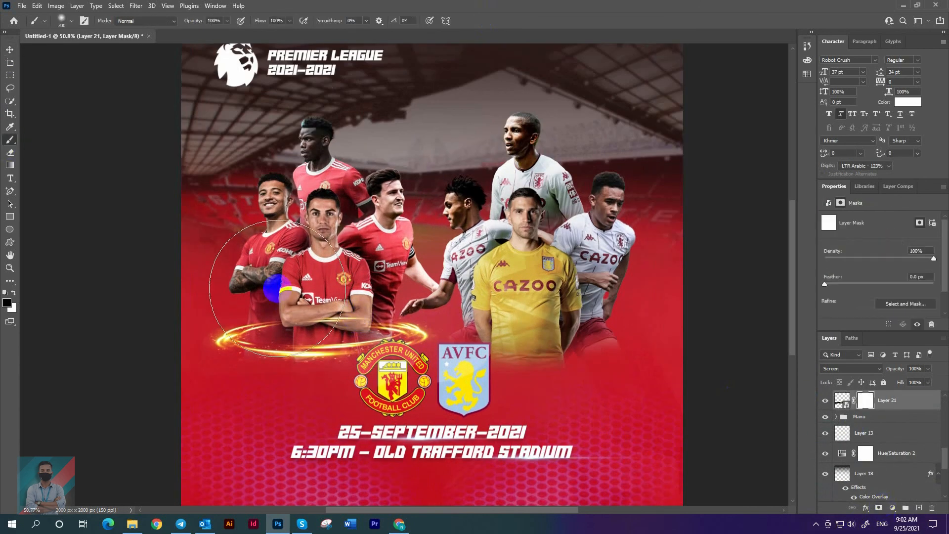
pyautogui.press('[')
pyautogui.press('[')
pyautogui.press('[')
pyautogui.press('[')
pyautogui.press('[')
pyautogui.press('[')
pyautogui.press('[')
pyautogui.press('[')
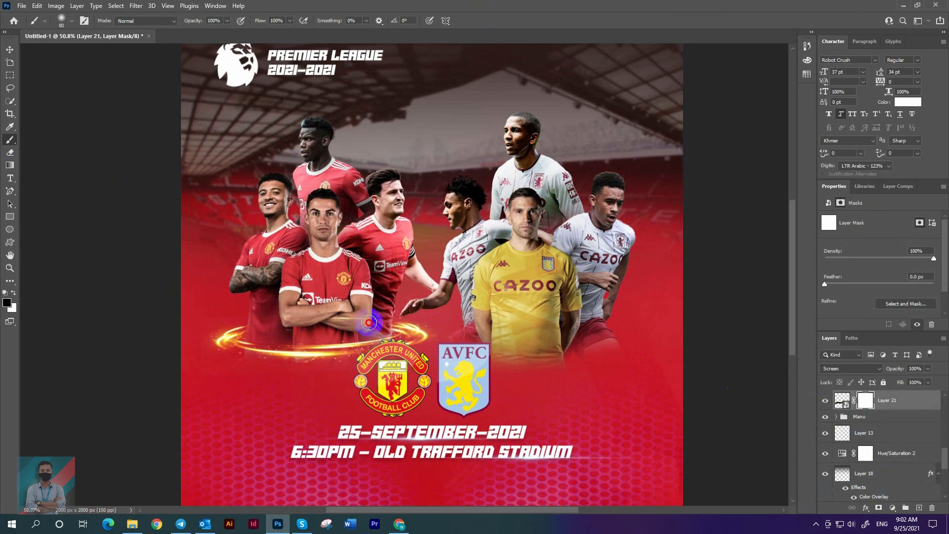
pyautogui.scroll(-5, 358, 321)
# - Add a Black & White adjustment layer clipped to the golden ring and lower its opacity to 72%
pyautogui.click(10, 49)
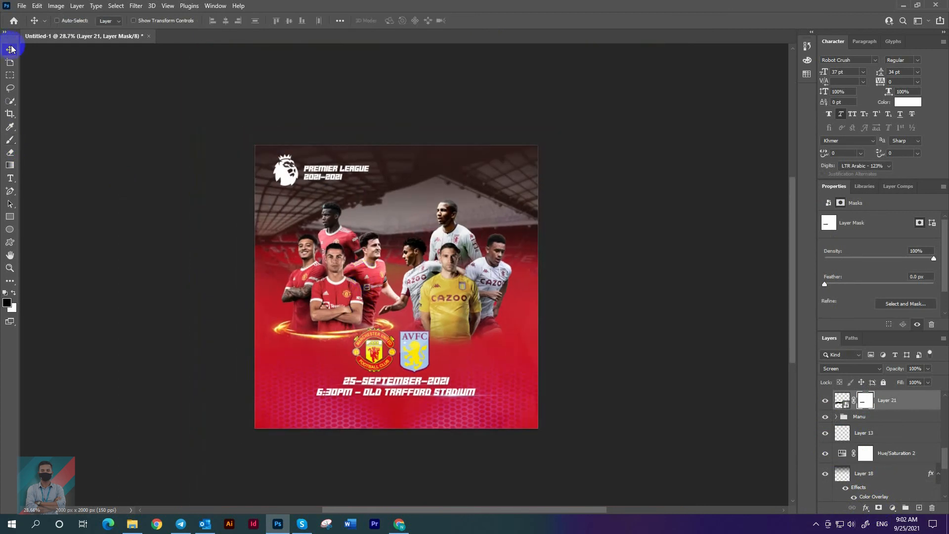
pyautogui.hotkey('ctrl', '0')
pyautogui.click(891, 507)
pyautogui.click(886, 419)
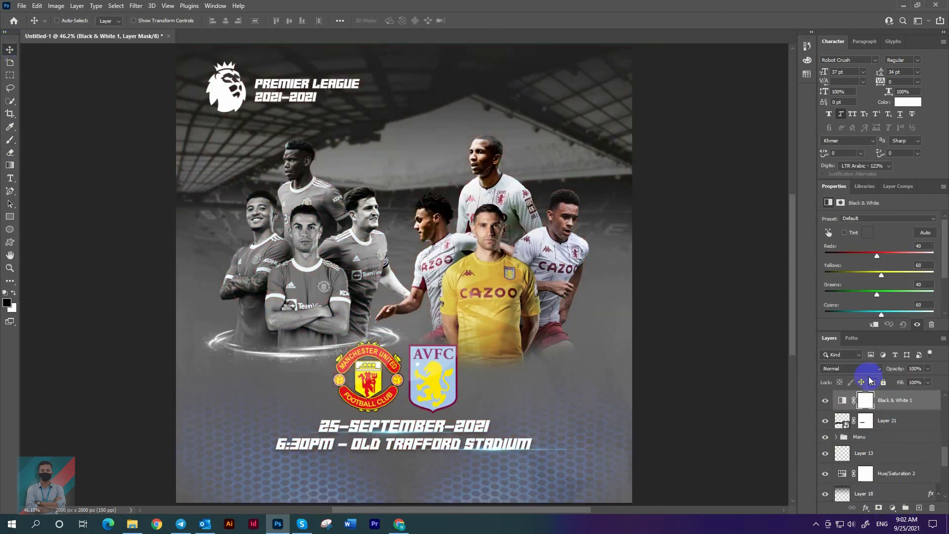
pyautogui.click(874, 325)
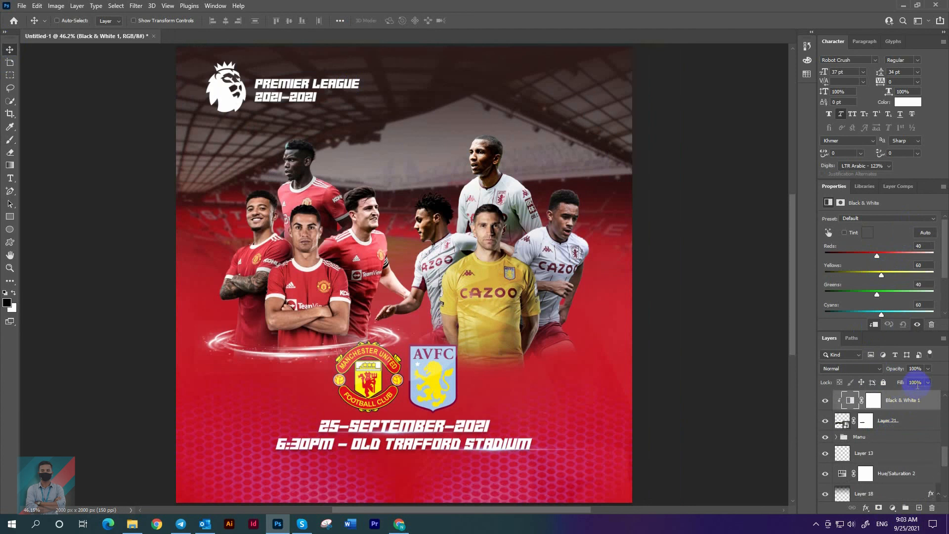
# - Group the ring with its Black & White adjustment and duplicate the group around the base of the Aston Villa players
pyautogui.keyDown('shift'); pyautogui.click(905, 419); pyautogui.keyUp('shift')
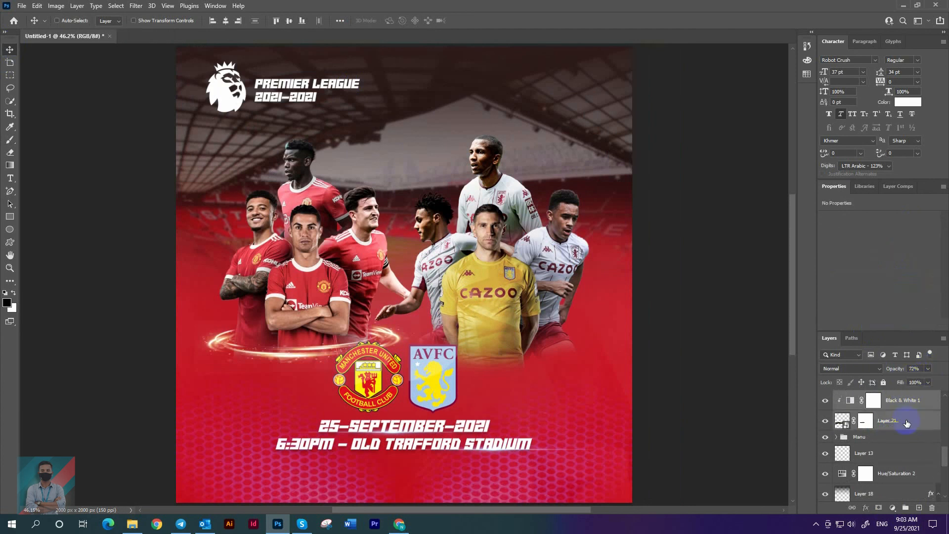
pyautogui.hotkey('ctrl', 'g')
pyautogui.moveTo(333, 382); pyautogui.dragTo(574, 363)
pyautogui.scroll(-3, 651, 357)
pyautogui.scroll(3, 648, 357)
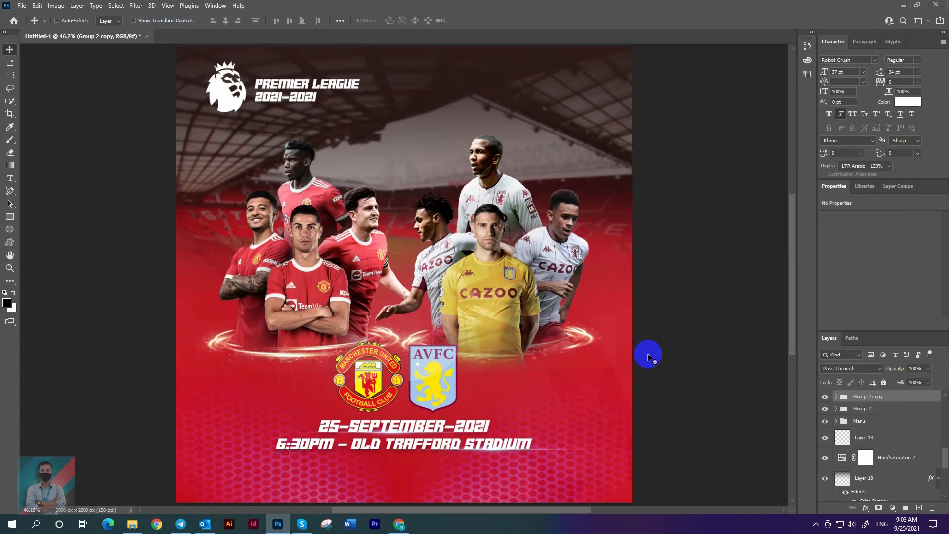
pyautogui.scroll(-3, 729, 326)
pyautogui.scroll(3, 637, 342)
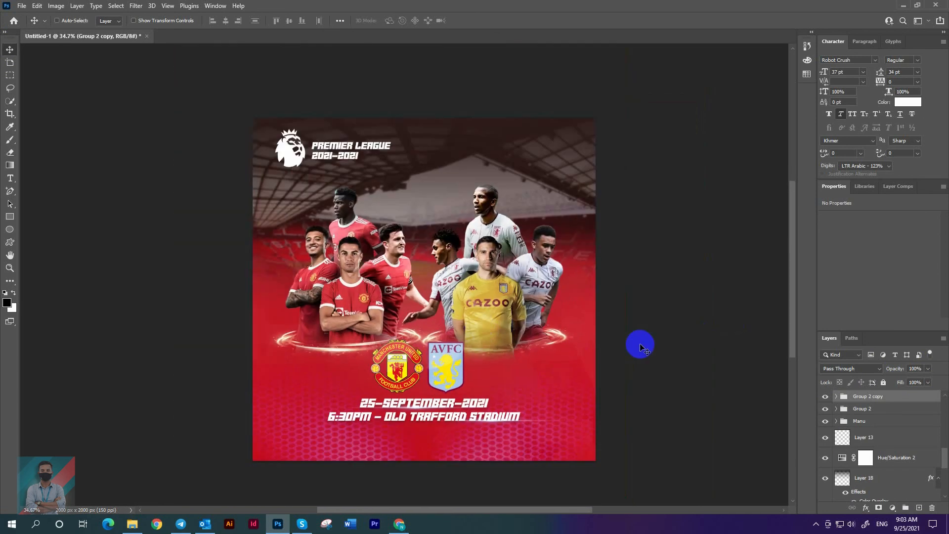
pyautogui.scroll(-1, 640, 344)
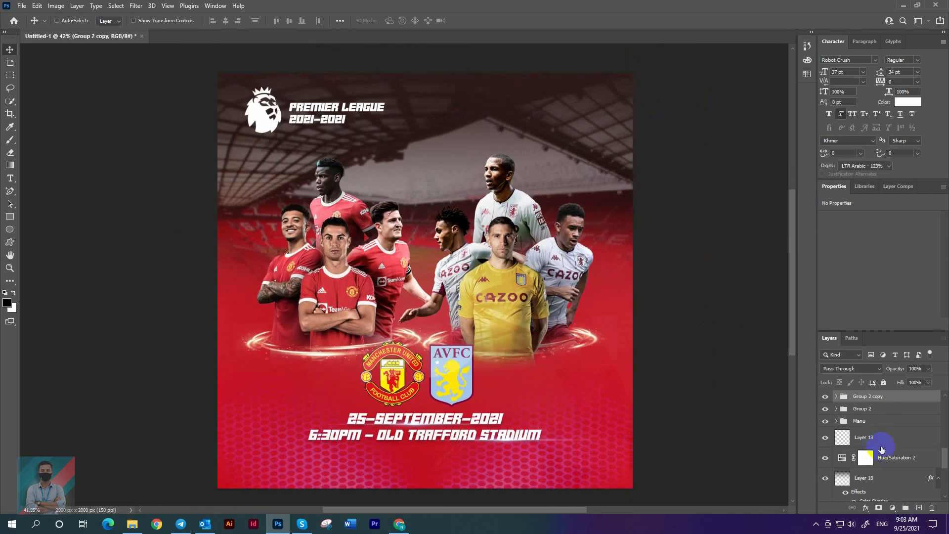
# - Convert the stadium backdrop layers, from Hue/Saturation 2 down to the one directly above Background, into a single smart object
pyautogui.scroll(-3, 880, 449)
pyautogui.click(881, 445)
pyautogui.scroll(2, 884, 447)
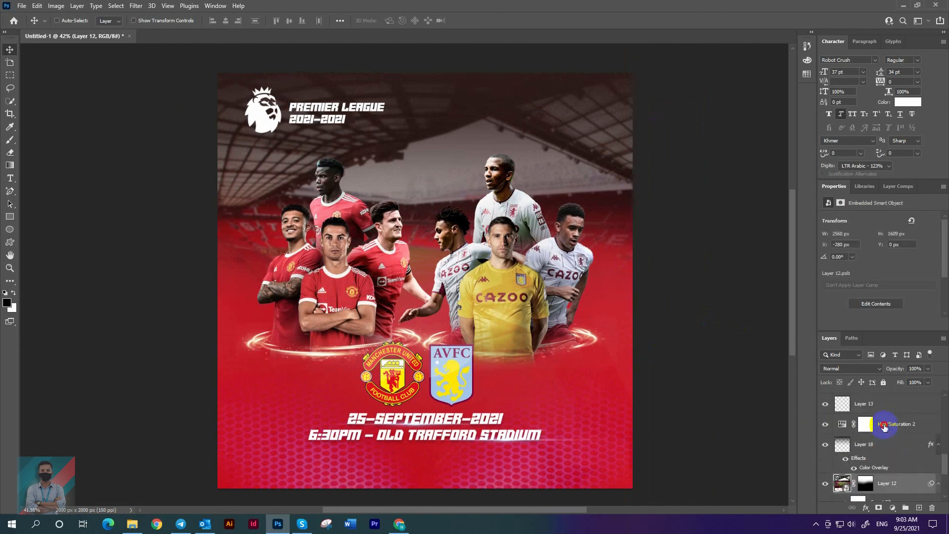
pyautogui.click(883, 425)
pyautogui.scroll(-3, 885, 430)
pyautogui.keyDown('shift'); pyautogui.click(890, 470); pyautogui.keyUp('shift')
pyautogui.rightClick(889, 470)
pyautogui.click(850, 187)
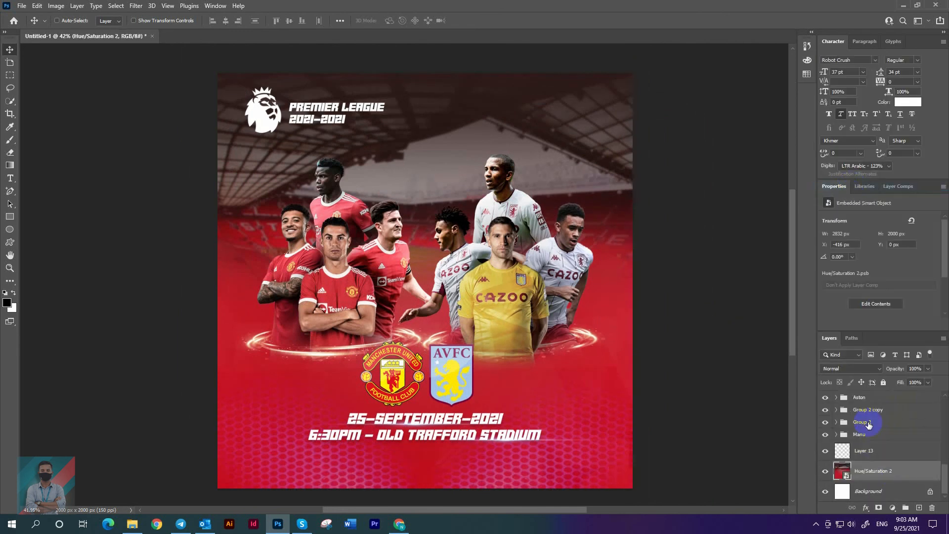
# - Apply an Add Noise filter to the stadium smart object with 4.87% amount, Gaussian distribution and Monochromatic enabled
pyautogui.click(136, 6)
pyautogui.moveTo(218, 153)
pyautogui.click(274, 153)
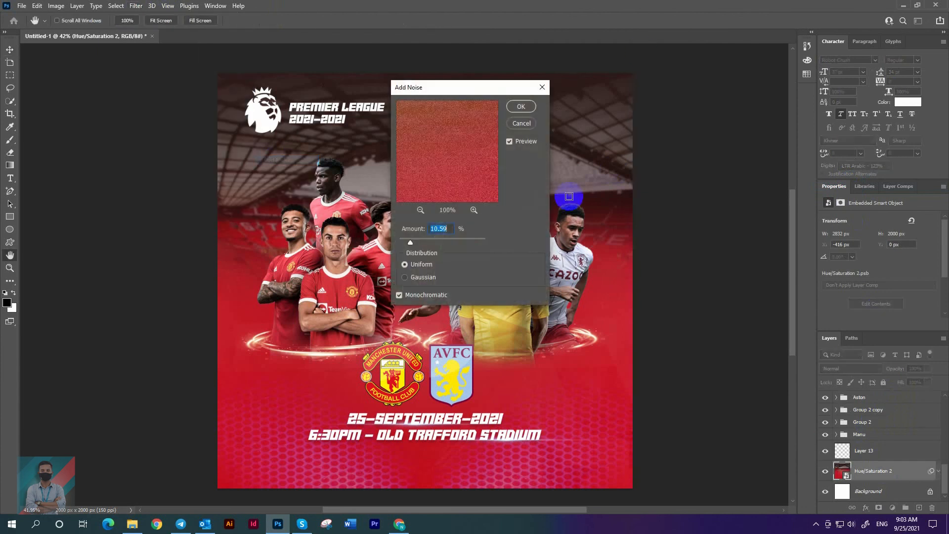
pyautogui.moveTo(444, 88); pyautogui.dragTo(625, 54)
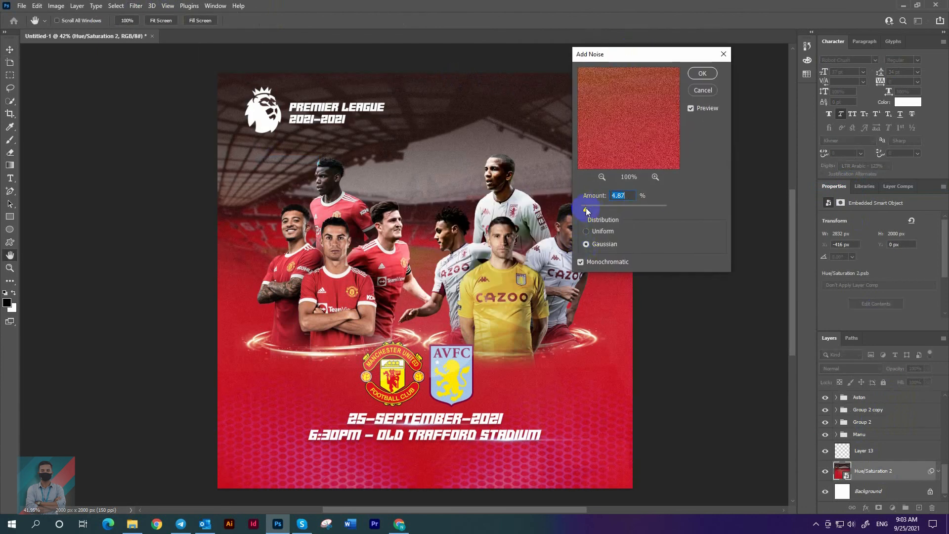
pyautogui.click(701, 74)
# - Duplicate the stadium smart object and apply a Motion Blur to the copy with angle 0° and distance 131 pixels
pyautogui.hotkey('ctrl', 'j')
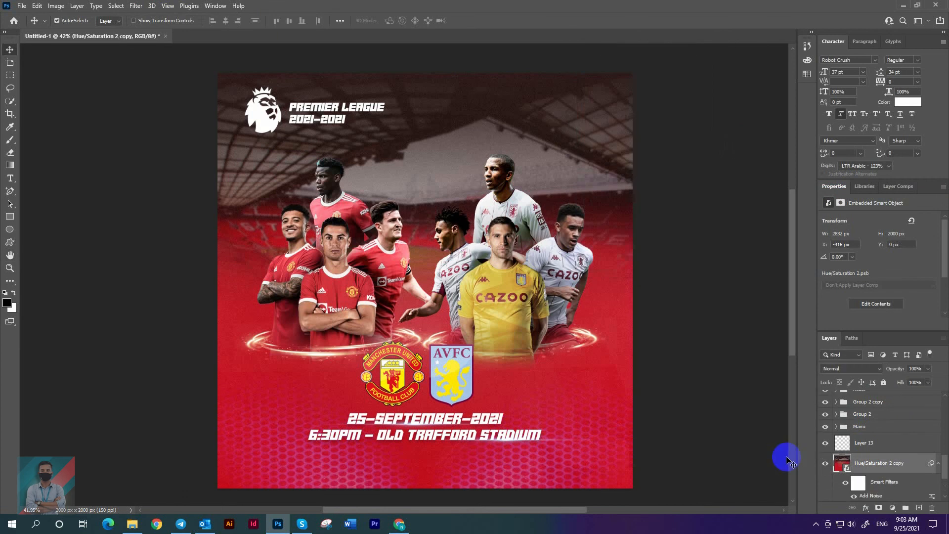
pyautogui.click(134, 5)
pyautogui.moveTo(225, 131)
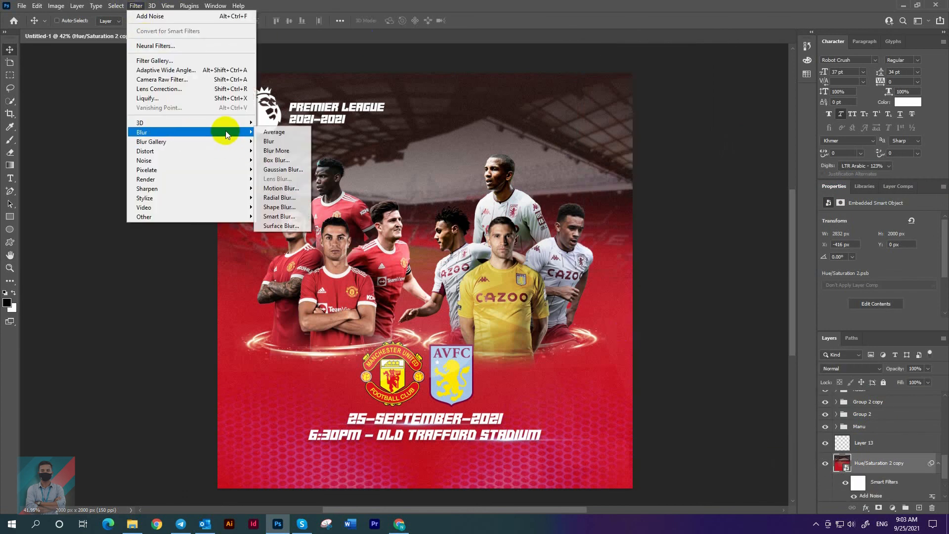
pyautogui.click(281, 188)
pyautogui.moveTo(533, 281); pyautogui.dragTo(548, 282)
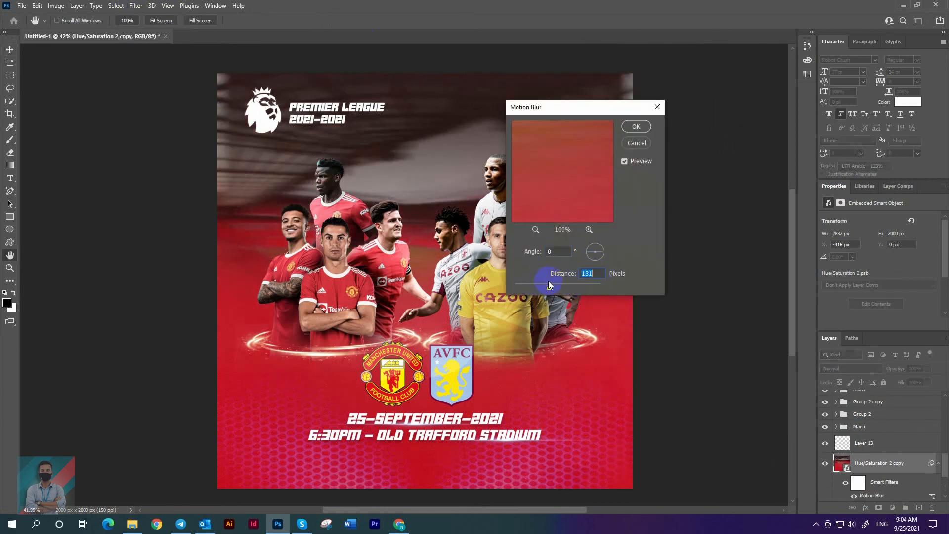
pyautogui.click(636, 126)
# - Enlarge the blurred stadium copy to 131.50% width and 116% height so its edges extend beyond the canvas on all sides
pyautogui.scroll(-3, 626, 281)
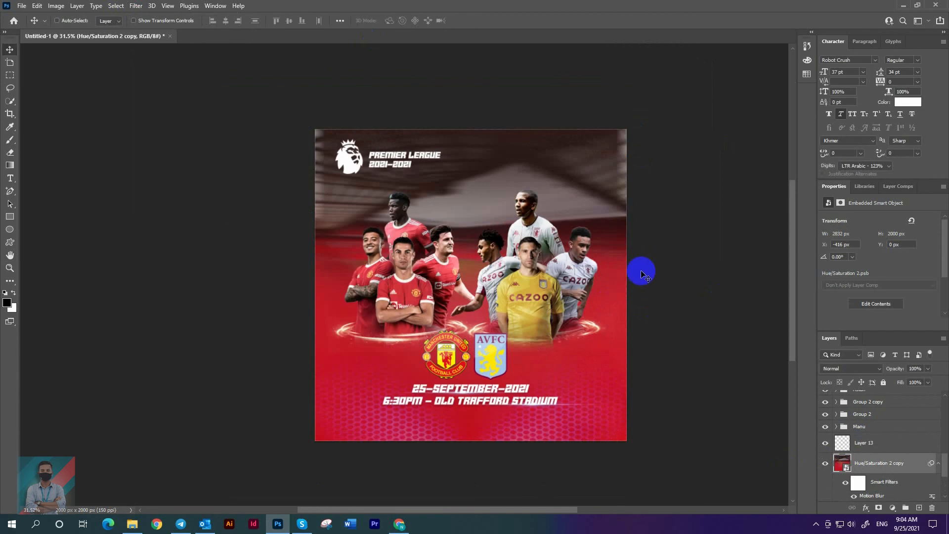
pyautogui.hotkey('ctrl', 't')
pyautogui.scroll(-2, 544, 336)
pyautogui.moveTo(636, 298); pyautogui.dragTo(669, 297)
pyautogui.moveTo(410, 292); pyautogui.dragTo(371, 292)
pyautogui.moveTo(612, 296); pyautogui.dragTo(642, 296)
pyautogui.moveTo(536, 219); pyautogui.dragTo(536, 194)
pyautogui.moveTo(574, 252); pyautogui.dragTo(551, 262)
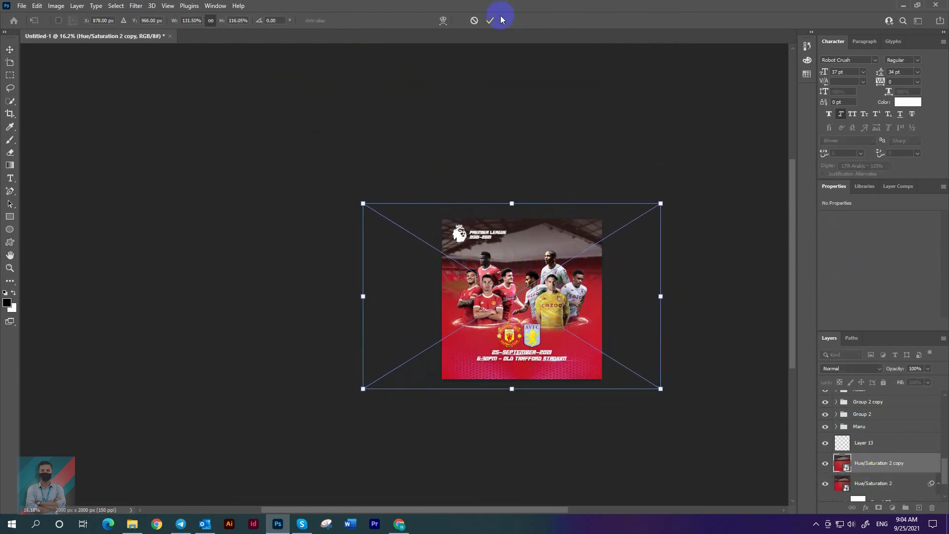
pyautogui.click(490, 20)
# - Select the original stadium smart object, Hue/Saturation 2, beneath the blurred copy
pyautogui.hotkey('ctrl', '0')
pyautogui.scroll(-2, 856, 449)
pyautogui.click(860, 457)
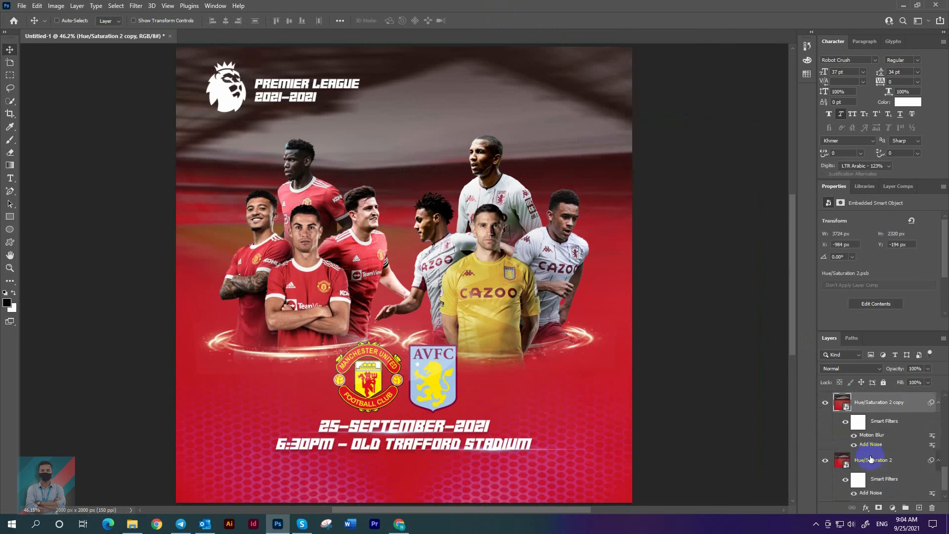